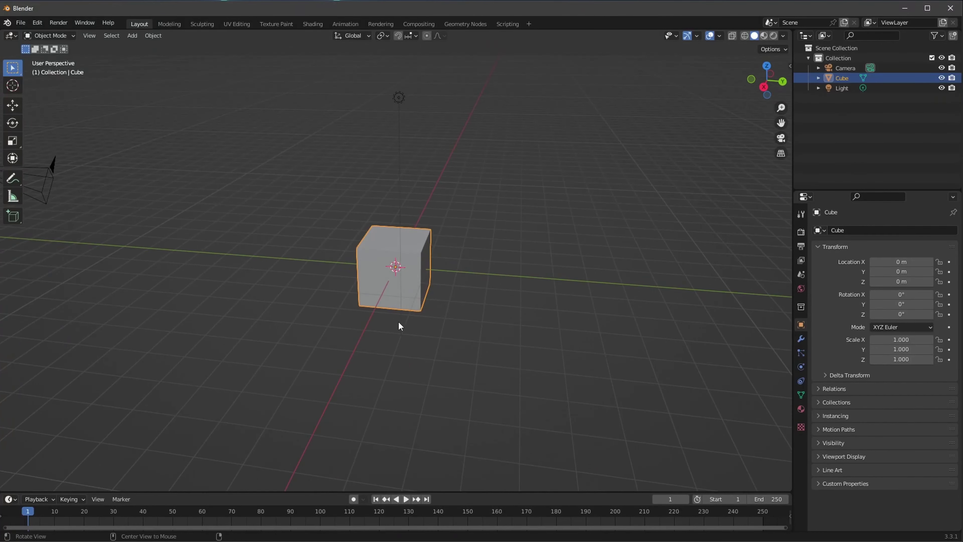
# Delete the default cube, leaving only the camera and light in the scene.
pyautogui.press('Delete')
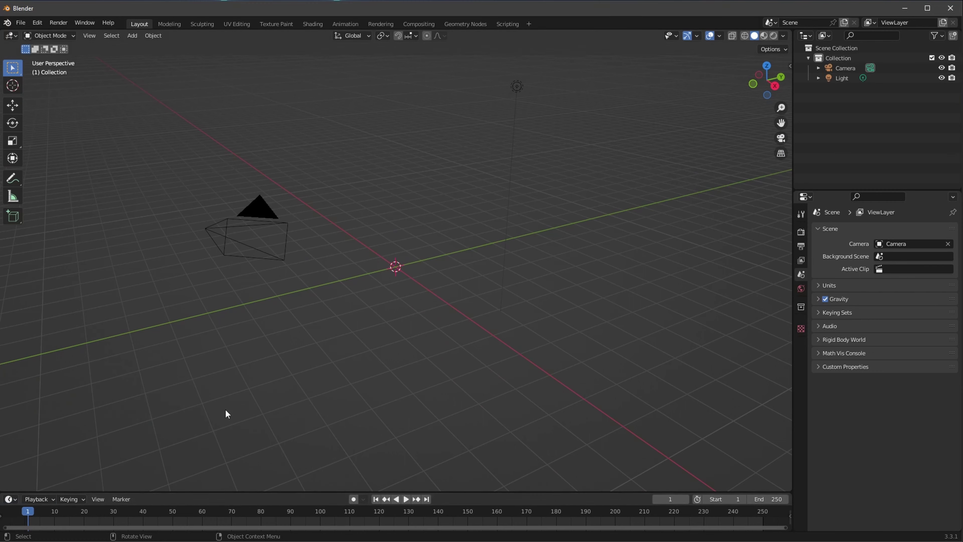
# Turn the bottom area into an Asset Browser and place the guy figure from People.
pyautogui.click(10, 499)
pyautogui.click(307, 429)
pyautogui.moveTo(279, 492); pyautogui.dragTo(280, 303)
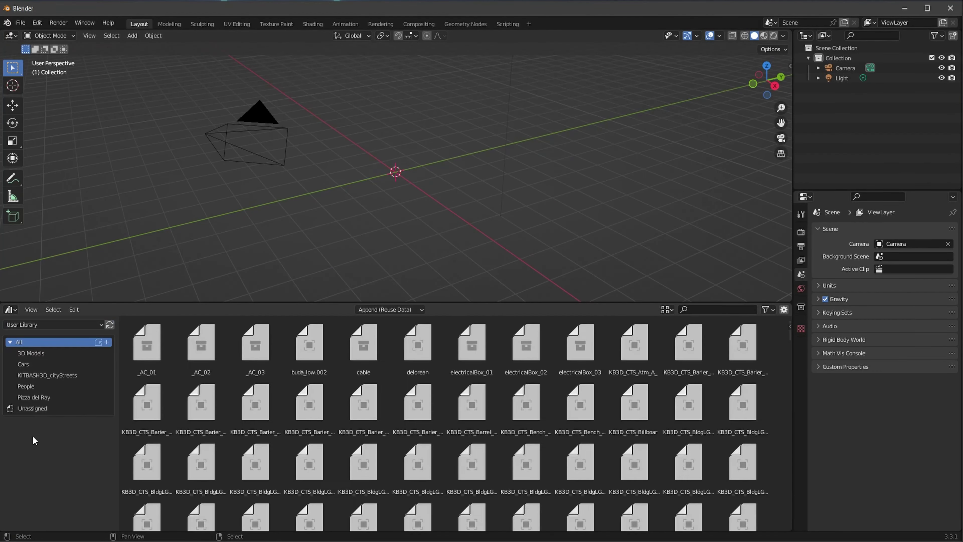
pyautogui.click(26, 386)
pyautogui.moveTo(353, 266); pyautogui.dragTo(386, 201)
pyautogui.press('n')
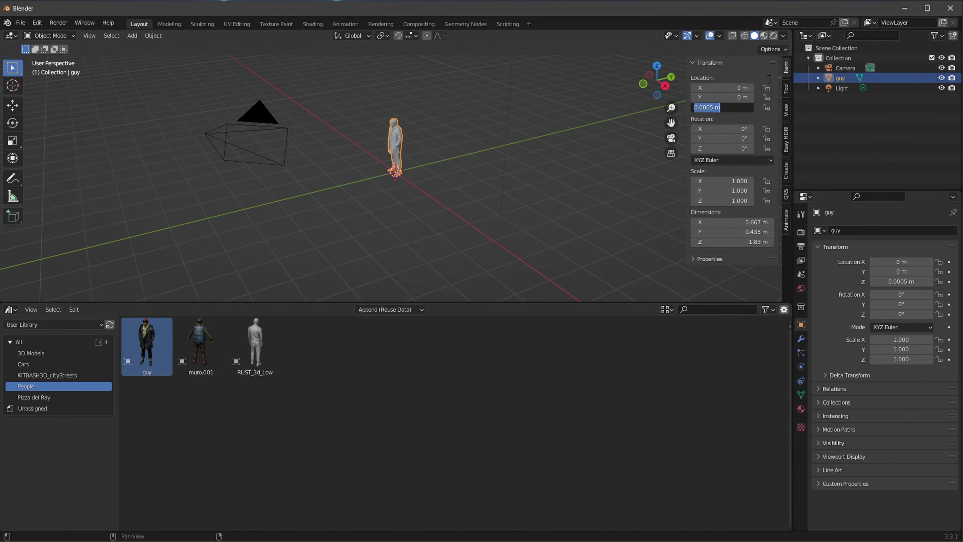
# Add a ground plane scaled to 6 m wide by 30 m long.
pyautogui.moveTo(487, 230); pyautogui.dragTo(523, 220, button='middle')
pyautogui.hotkey('shift', 'a')
pyautogui.click(525, 213)
pyautogui.press('s')
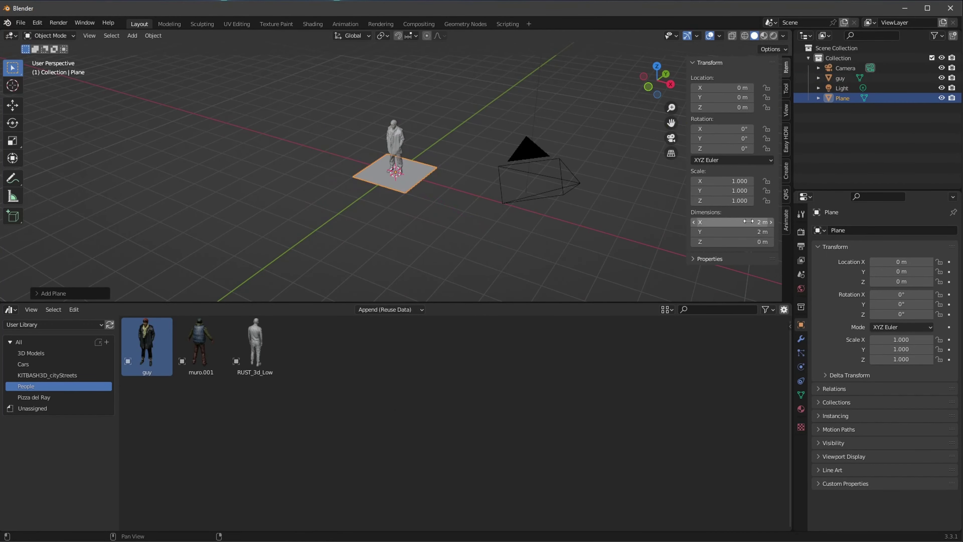
pyautogui.moveTo(748, 221); pyautogui.dragTo(663, 231)
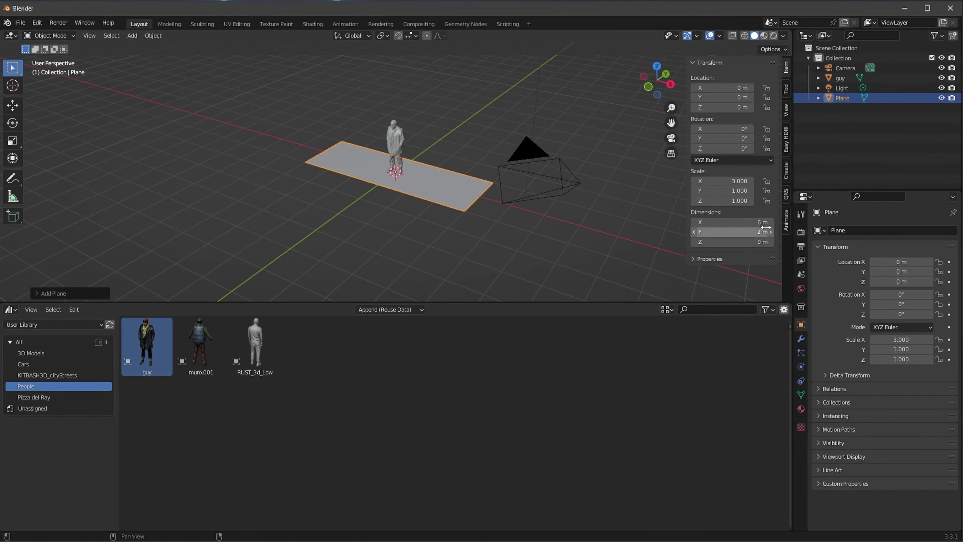
pyautogui.moveTo(766, 227); pyautogui.dragTo(740, 237)
pyautogui.moveTo(645, 216)
pyautogui.mouseDown(button='middle')
pyautogui.moveTo(516, 200)
pyautogui.moveTo(417, 243)
pyautogui.mouseUp(button='middle')
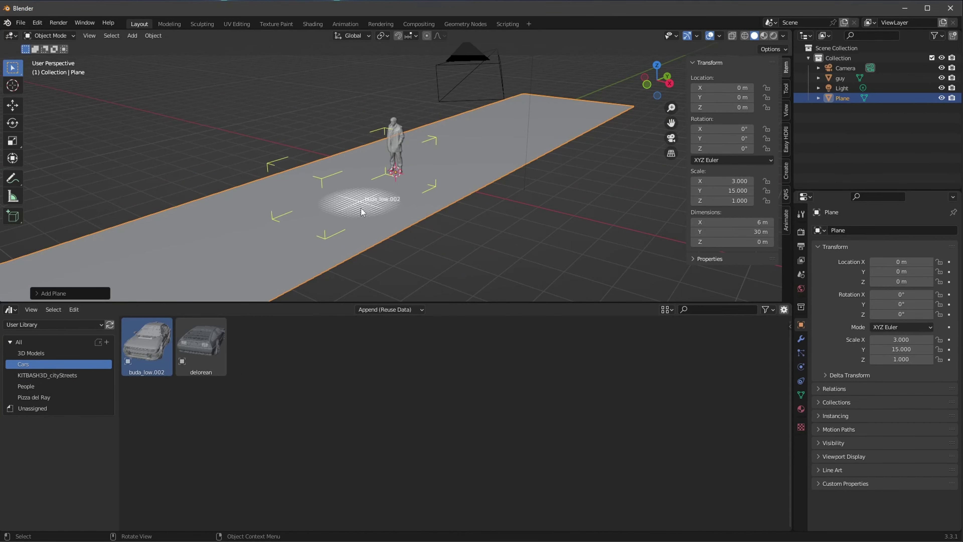
# Drop the buda_low.002 car onto the plane and look through the camera.
pyautogui.moveTo(146, 341); pyautogui.dragTo(406, 203)
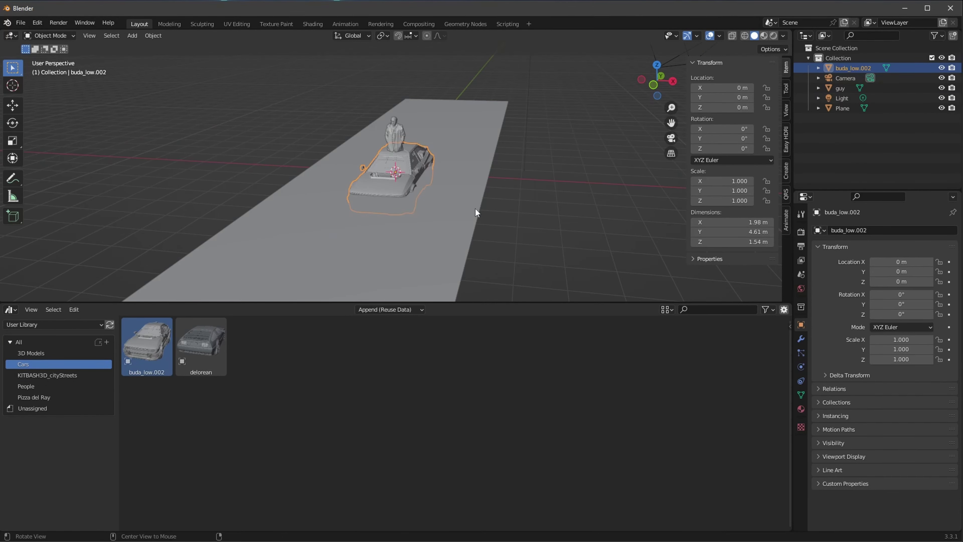
pyautogui.moveTo(554, 205); pyautogui.dragTo(501, 208, button='middle')
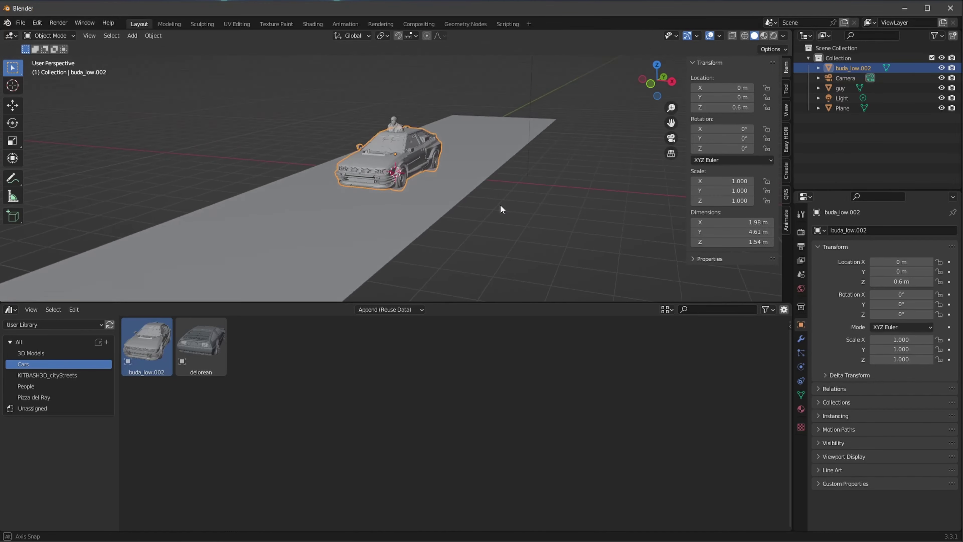
pyautogui.click(434, 136)
pyautogui.press('KP_0')
# Fly the camera toward the car, then adjust the figure and car heights (car at Z 0.71324 m).
pyautogui.hotkey('shift', '`')
pyautogui.press('w')
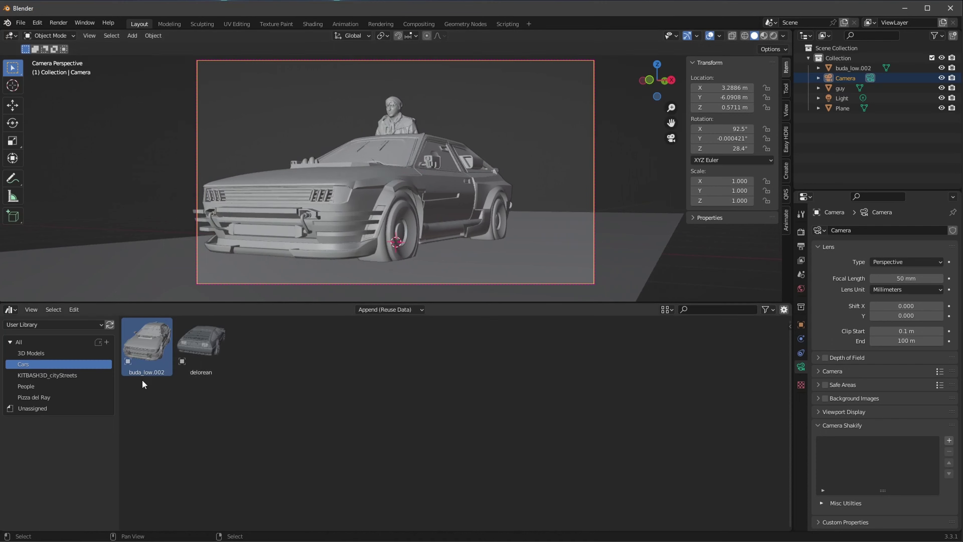
pyautogui.click(379, 114)
pyautogui.press('g')
pyautogui.press('z')
pyautogui.click(521, 156)
pyautogui.click(446, 201)
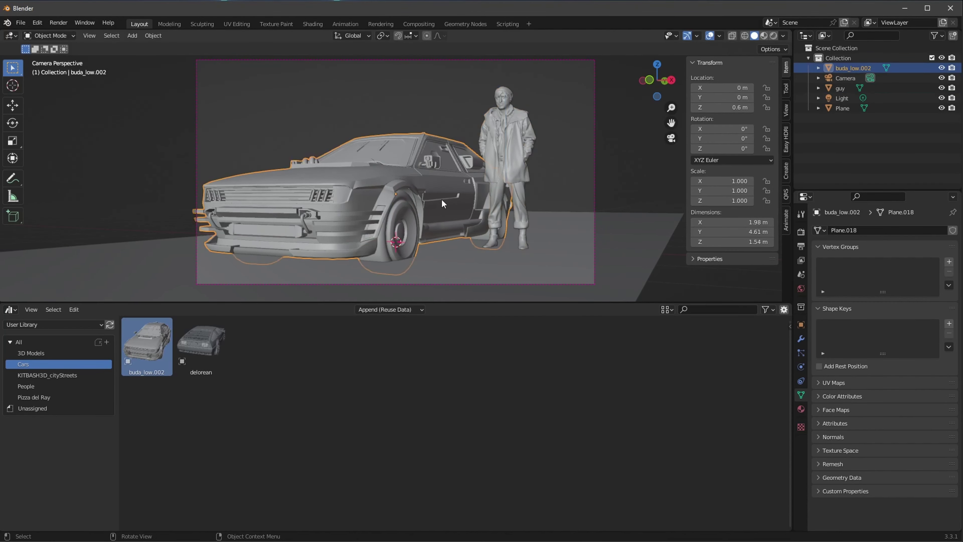
pyautogui.press('g')
pyautogui.press('z')
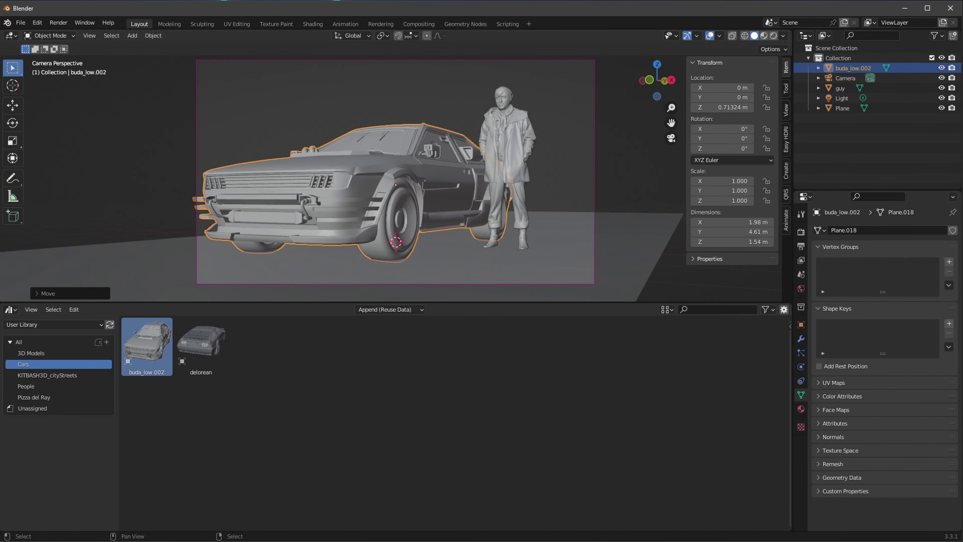
# Shrink the asset library and split the 3D view into two side-by-side views.
pyautogui.moveTo(124, 301); pyautogui.dragTo(123, 504)
pyautogui.moveTo(792, 29)
pyautogui.mouseDown()
pyautogui.moveTo(612, 152)
pyautogui.moveTo(317, 153)
pyautogui.mouseUp()
pyautogui.moveTo(569, 266)
pyautogui.mouseDown(button='middle')
pyautogui.moveTo(549, 246)
pyautogui.moveTo(569, 303)
pyautogui.mouseUp(button='middle')
pyautogui.press('n')
# Set the camera focal length to 25 mm and move the camera back along X.
pyautogui.hotkey('shift', 'a')
pyautogui.click(845, 78)
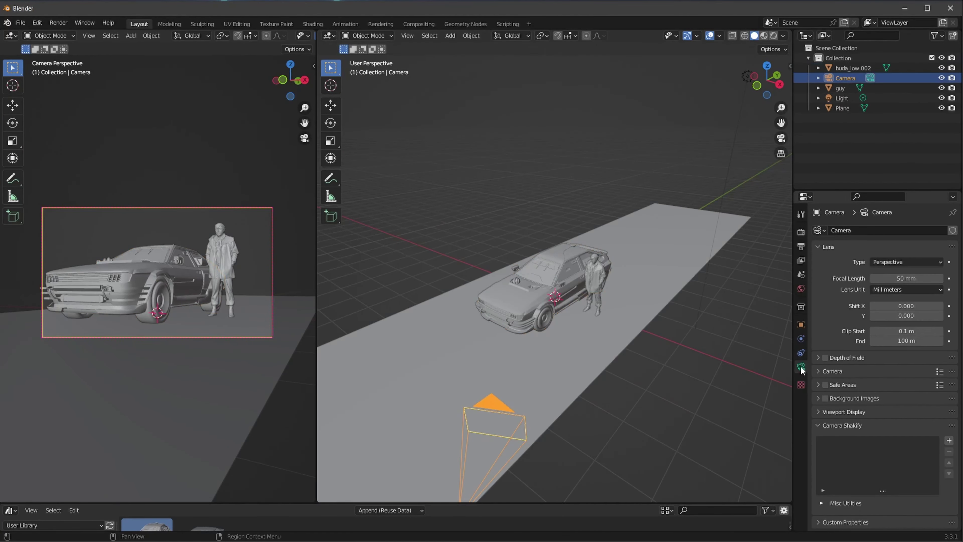
pyautogui.write('25')
pyautogui.press('Return')
pyautogui.press('g')
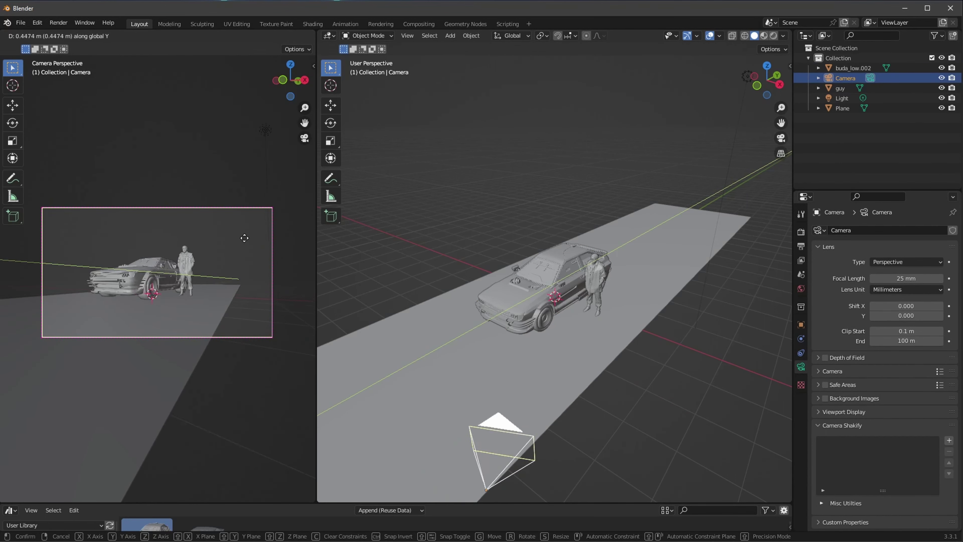
pyautogui.press('x')
pyautogui.click(243, 224)
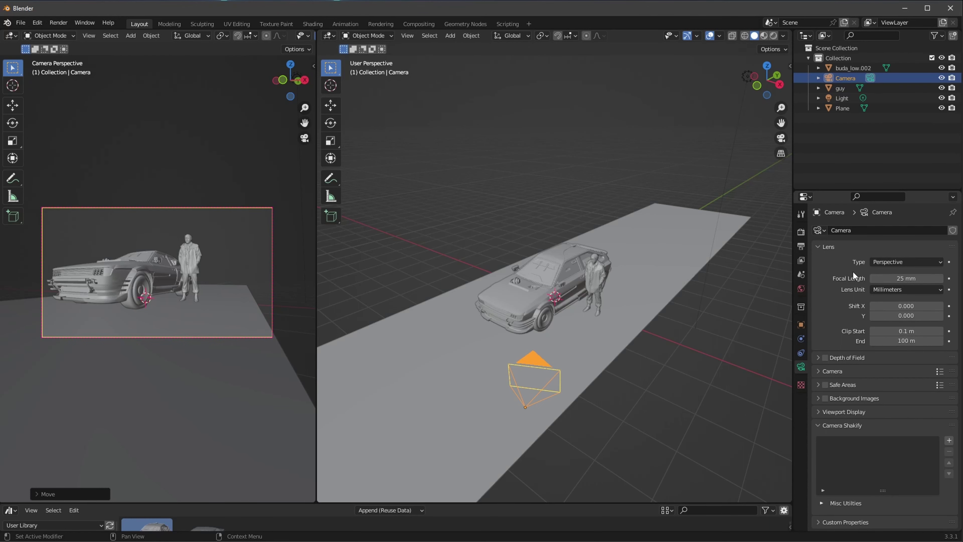
# Place a metalPillar from the Pizza del Ray library and scale it down.
pyautogui.moveTo(317, 505); pyautogui.dragTo(317, 361)
pyautogui.click(30, 433)
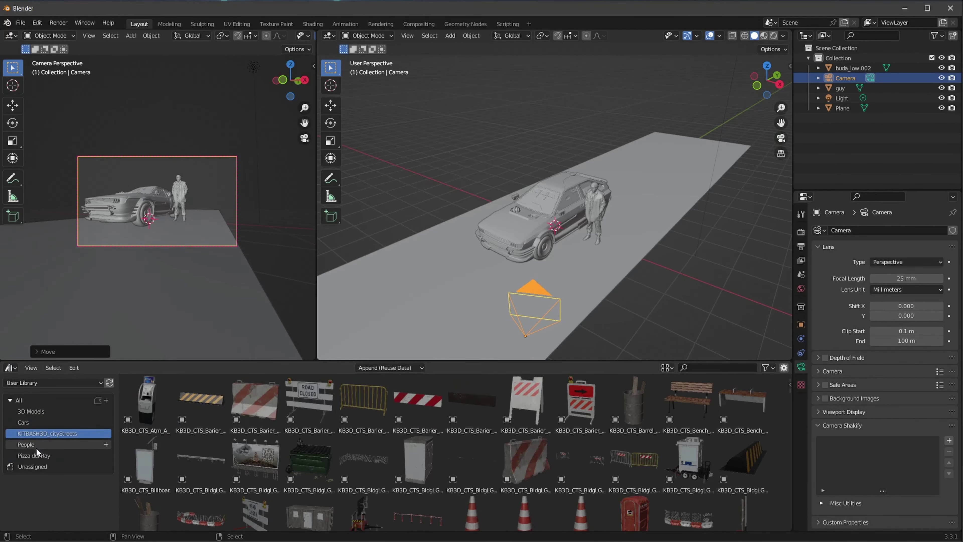
pyautogui.click(85, 457)
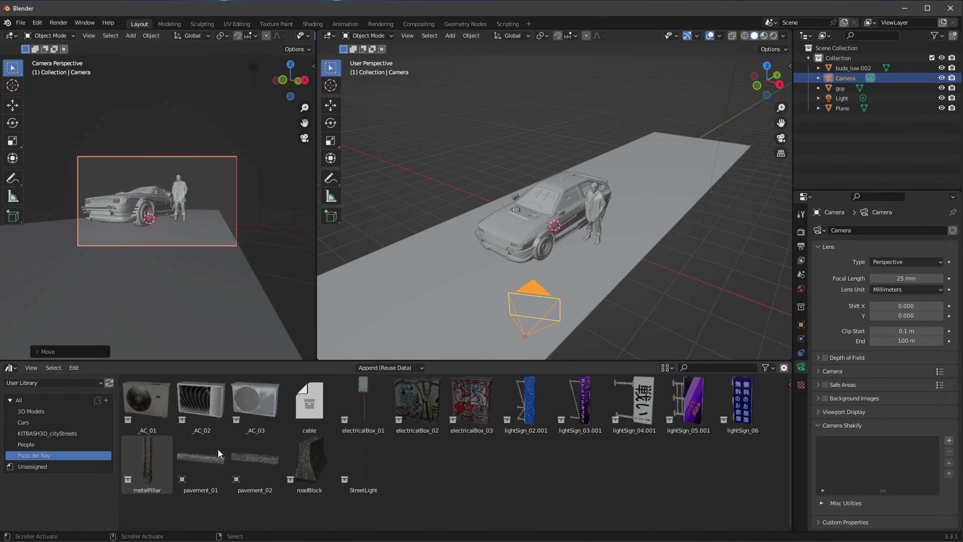
pyautogui.moveTo(671, 186); pyautogui.dragTo(670, 183)
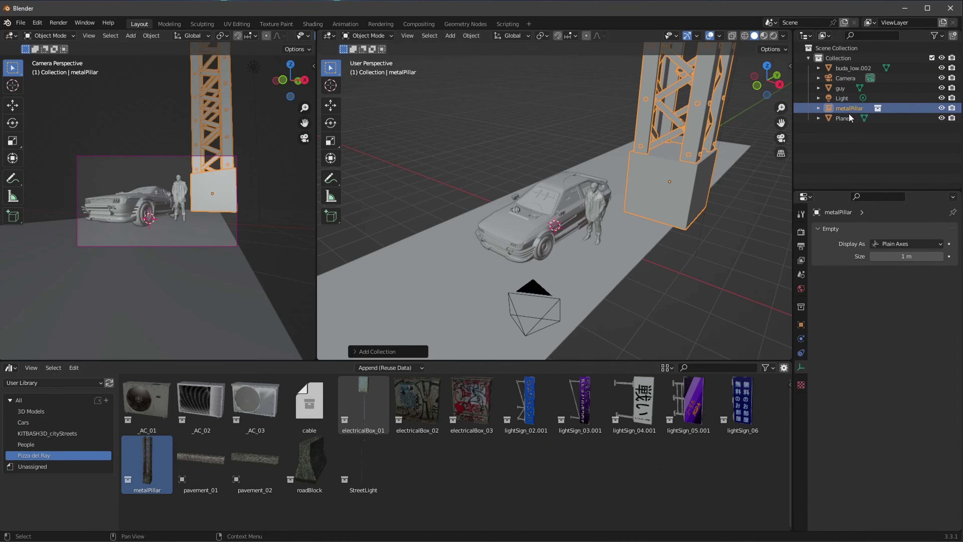
pyautogui.press('s')
pyautogui.click(656, 199)
# Show Material Preview in the right view and lower the pillar onto the road.
pyautogui.press('z')
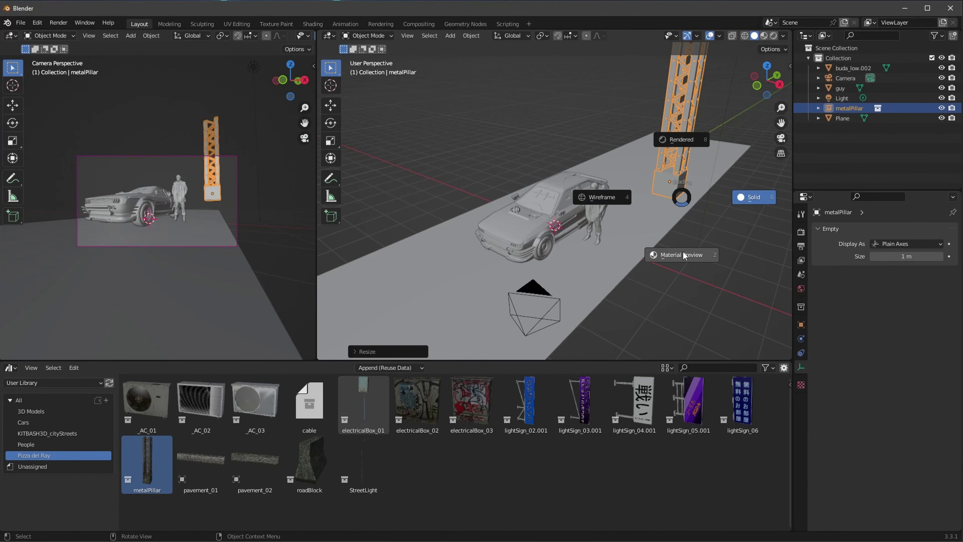
pyautogui.click(683, 252)
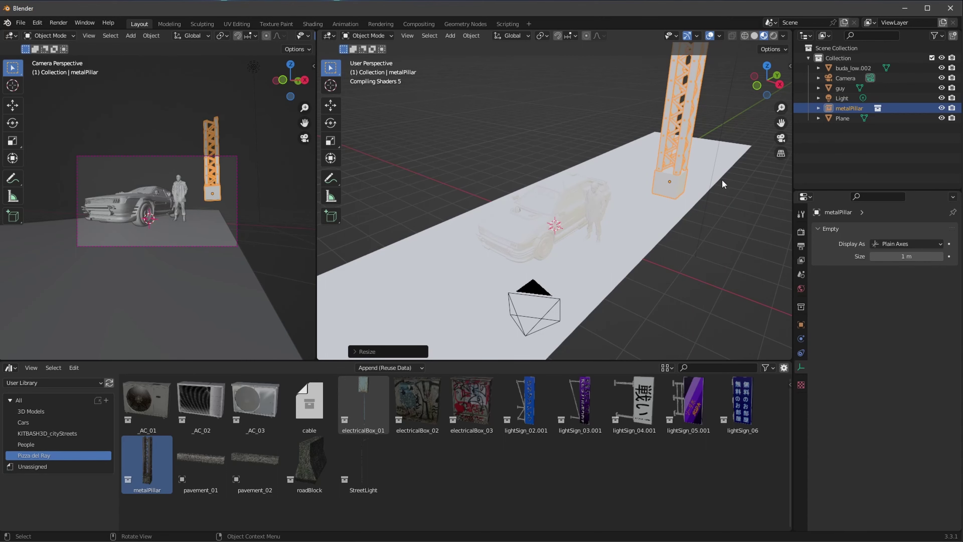
pyautogui.moveTo(721, 179); pyautogui.dragTo(627, 232, button='middle')
pyautogui.press('g')
pyautogui.press('z')
pyautogui.click(595, 256)
# Use Material Preview in the camera view and return the right view to solid shading.
pyautogui.press('z')
pyautogui.click(209, 299)
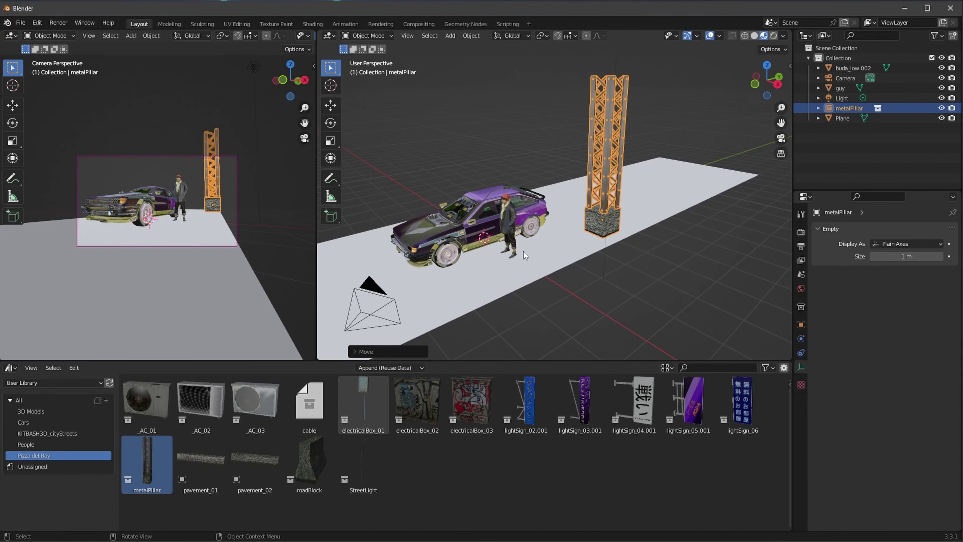
pyautogui.click(783, 35)
pyautogui.click(755, 35)
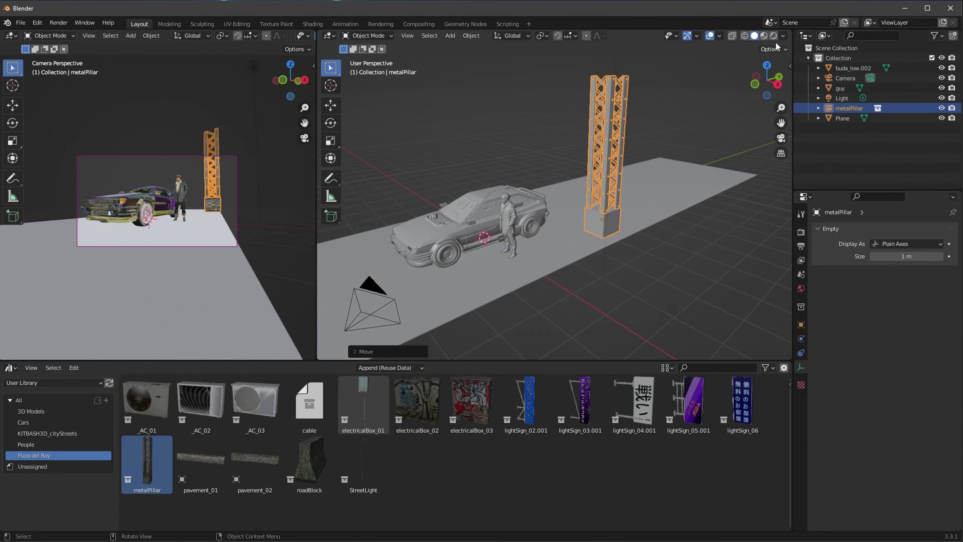
# Set the right view's solid shading to a different lighting style with random object colours.
pyautogui.click(785, 84)
pyautogui.click(771, 83)
pyautogui.click(775, 160)
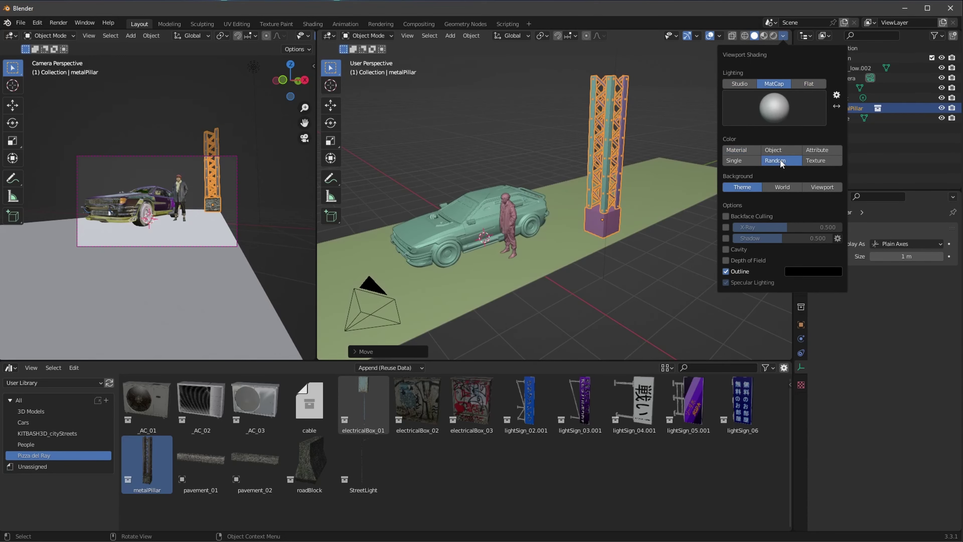
pyautogui.scroll(3, 601, 261)
pyautogui.moveTo(600, 261)
pyautogui.mouseDown(button='middle')
pyautogui.moveTo(632, 261)
pyautogui.moveTo(571, 267)
pyautogui.mouseUp(button='middle')
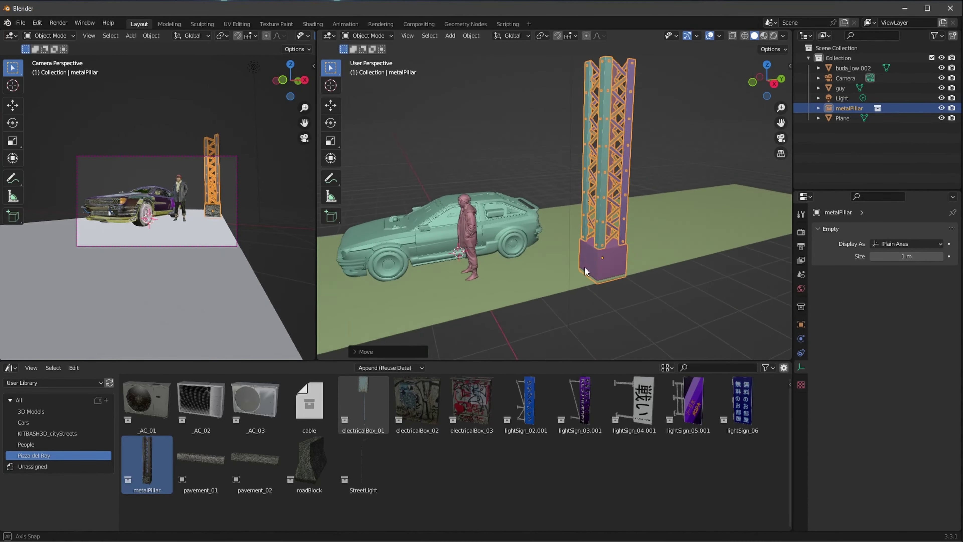
# Shift the pillar along X and duplicate it into a second and third pillar.
pyautogui.press('g')
pyautogui.press('x')
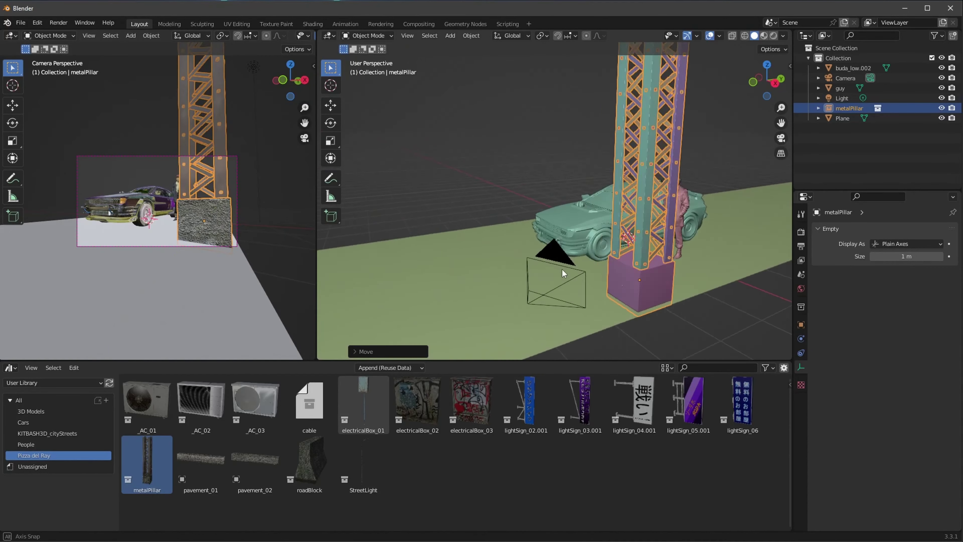
pyautogui.click(597, 267)
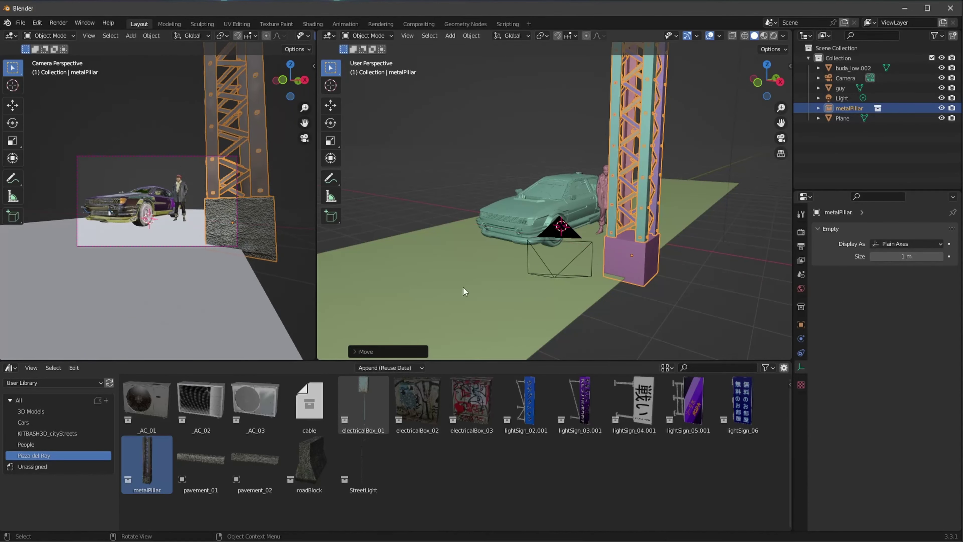
pyautogui.moveTo(463, 287); pyautogui.dragTo(584, 253, button='middle')
pyautogui.hotkey('shift', 'd')
pyautogui.press('y')
pyautogui.click(720, 250)
pyautogui.moveTo(721, 251); pyautogui.dragTo(607, 247, button='middle')
pyautogui.hotkey('shift', 'd')
pyautogui.press('x')
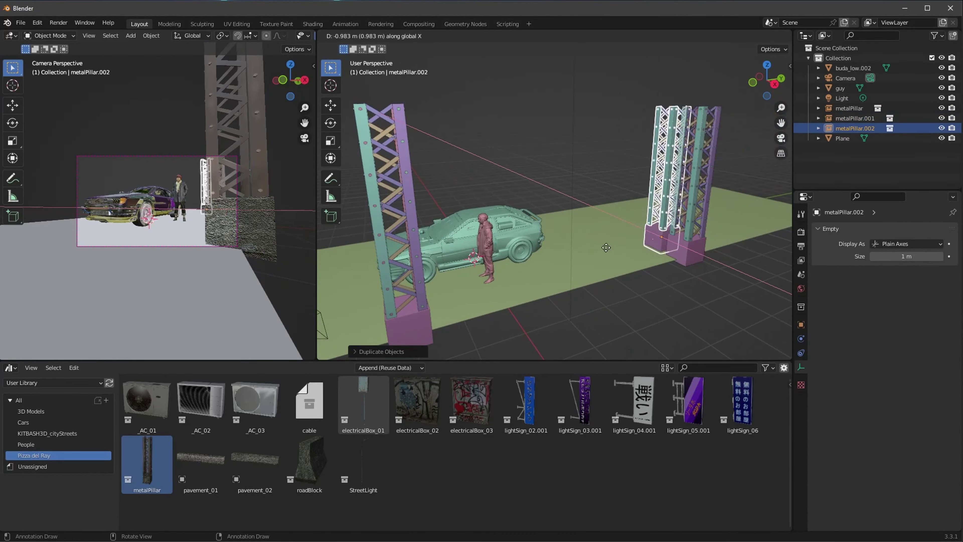
pyautogui.click(526, 217)
# Add a cube, stretch it along Y and flatten it to Z scale 0.35.
pyautogui.hotkey('shift', 'a')
pyautogui.click(610, 250)
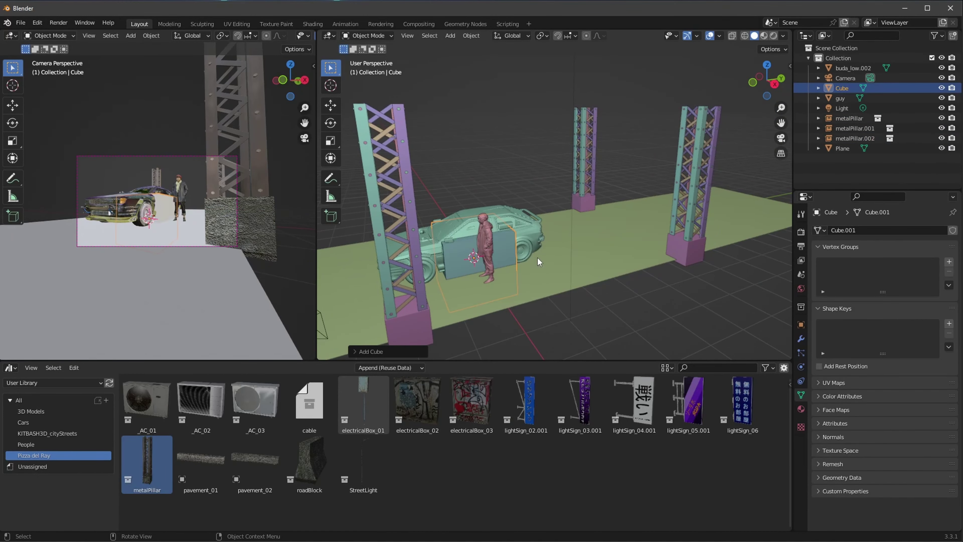
pyautogui.press('g')
pyautogui.press('z')
pyautogui.click(530, 114)
pyautogui.press('s')
pyautogui.press('y')
pyautogui.click(683, 167)
pyautogui.moveTo(682, 167); pyautogui.dragTo(645, 228, button='middle')
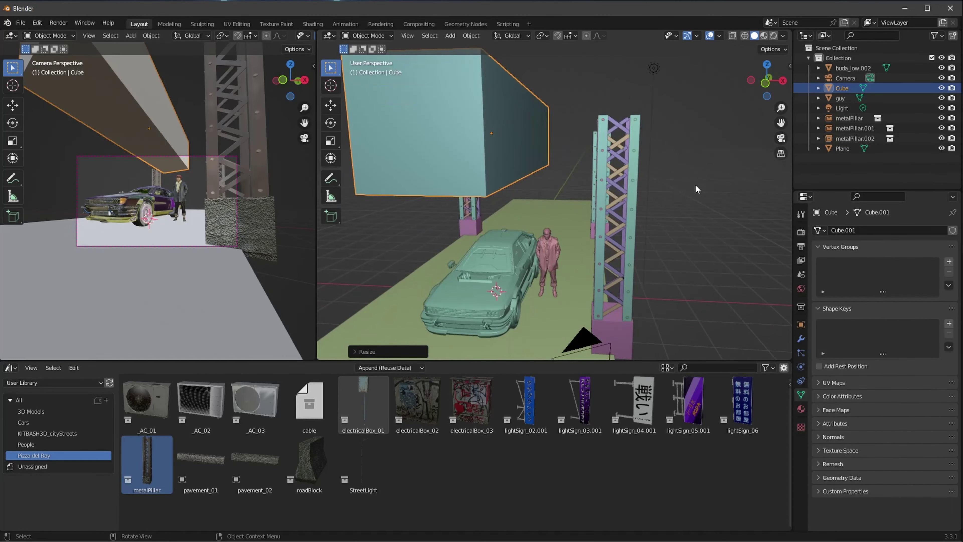
pyautogui.write('nsz0.35')
pyautogui.press('Return')
# Raise the flattened cube above the pillars as an overhead beam.
pyautogui.press('g')
pyautogui.press('z')
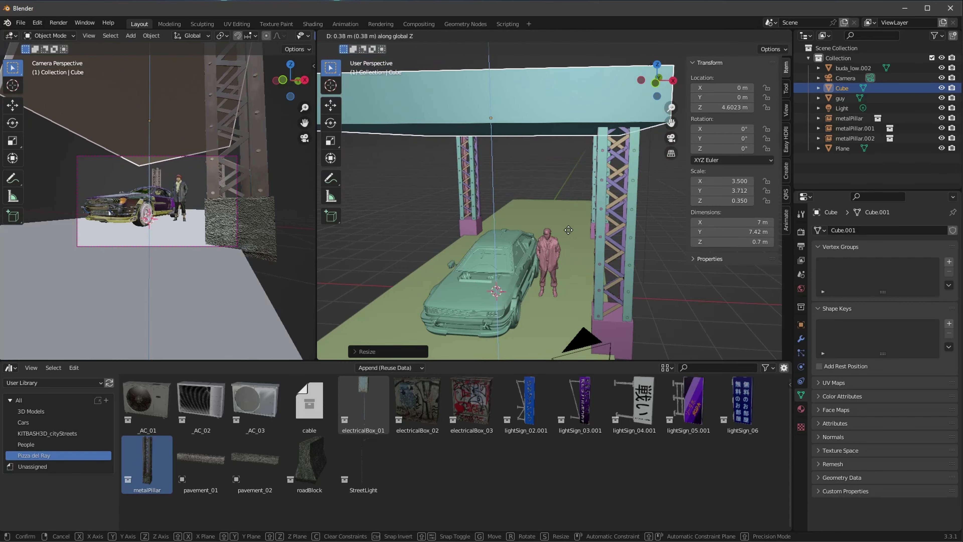
pyautogui.click(546, 239)
pyautogui.moveTo(545, 239); pyautogui.dragTo(654, 214, button='middle')
pyautogui.moveTo(569, 189); pyautogui.dragTo(645, 171, button='middle')
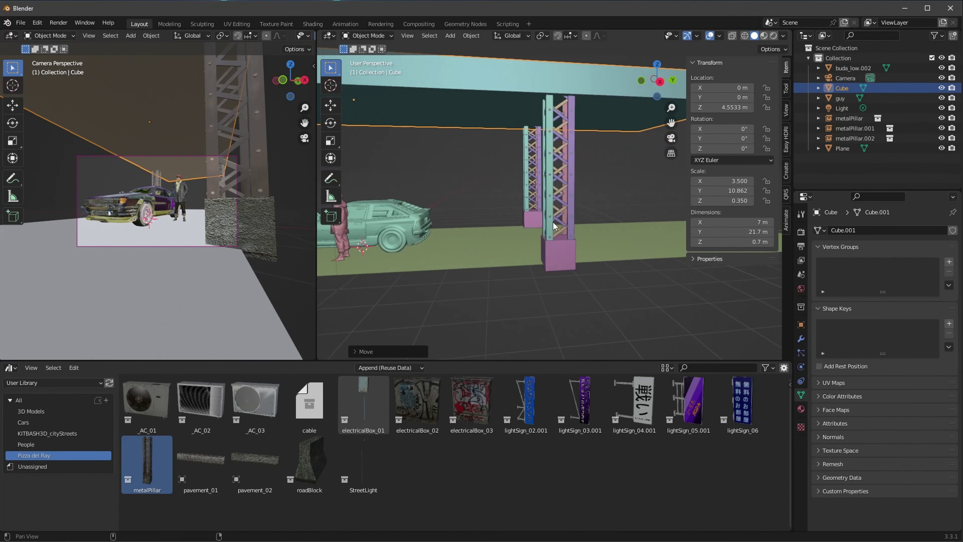
# Duplicate two pillars along Y further down the street, then select the beam.
pyautogui.click(436, 190)
pyautogui.keyDown('shift'); pyautogui.click(489, 182); pyautogui.keyUp('shift')
pyautogui.hotkey('shift', 'd')
pyautogui.press('y')
pyautogui.click(738, 259)
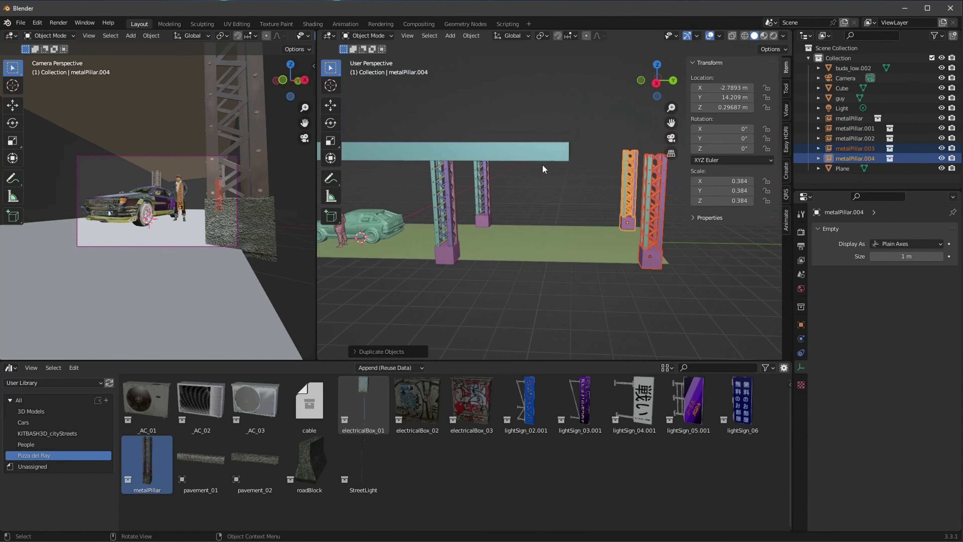
pyautogui.click(454, 152)
pyautogui.scroll(5, 625, 216)
pyautogui.scroll(4, 638, 224)
pyautogui.scroll(-8, 637, 225)
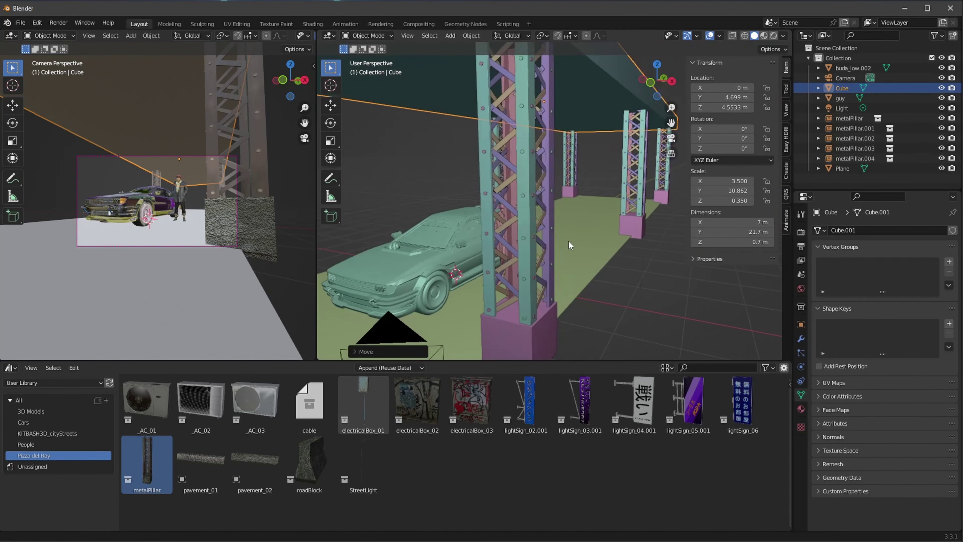
pyautogui.hotkey('shift', 'a')
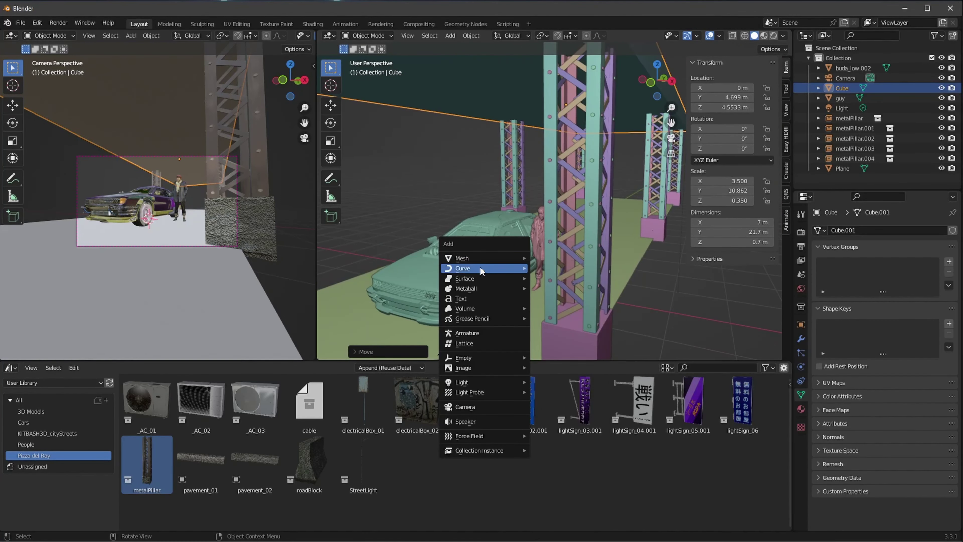
# Add a cube, enlarge it, thin it along X and shift it sideways.
pyautogui.moveTo(462, 258)
pyautogui.click(535, 268)
pyautogui.press('s')
pyautogui.click(569, 235)
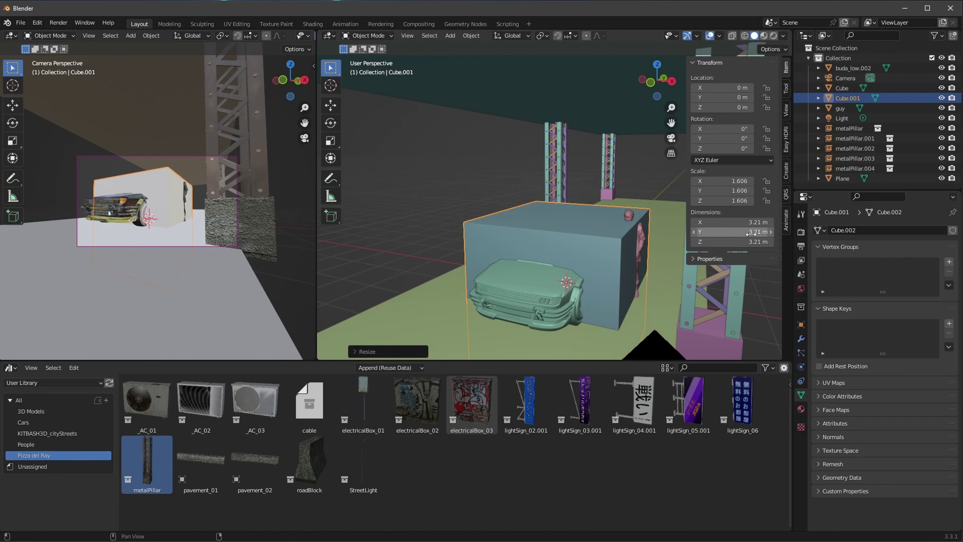
pyautogui.press('s')
pyautogui.press('x')
pyautogui.click(531, 243)
pyautogui.press('g')
pyautogui.press('x')
pyautogui.press('g')
pyautogui.press('z')
pyautogui.click(485, 247)
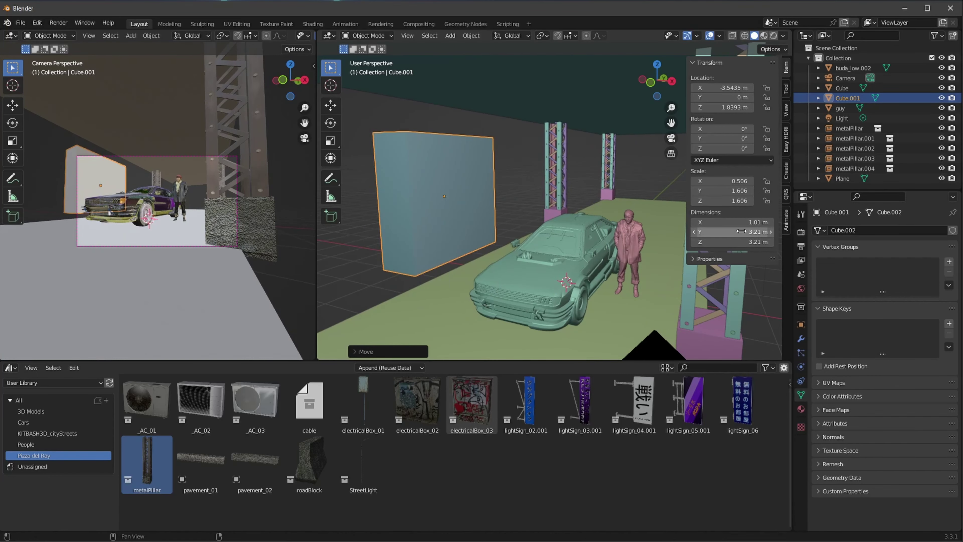
# Stretch the cube into a 1.01 × 11.9 × 3.61 m wall standing beside the road.
pyautogui.press('s')
pyautogui.press('y')
pyautogui.click(505, 236)
pyautogui.press('g')
pyautogui.press('z')
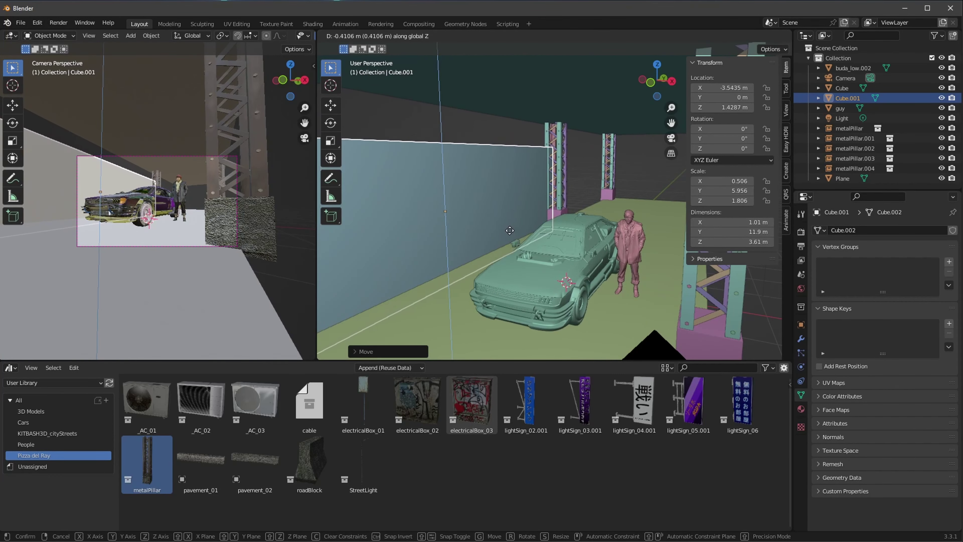
pyautogui.click(510, 231)
pyautogui.press('g')
pyautogui.press('x')
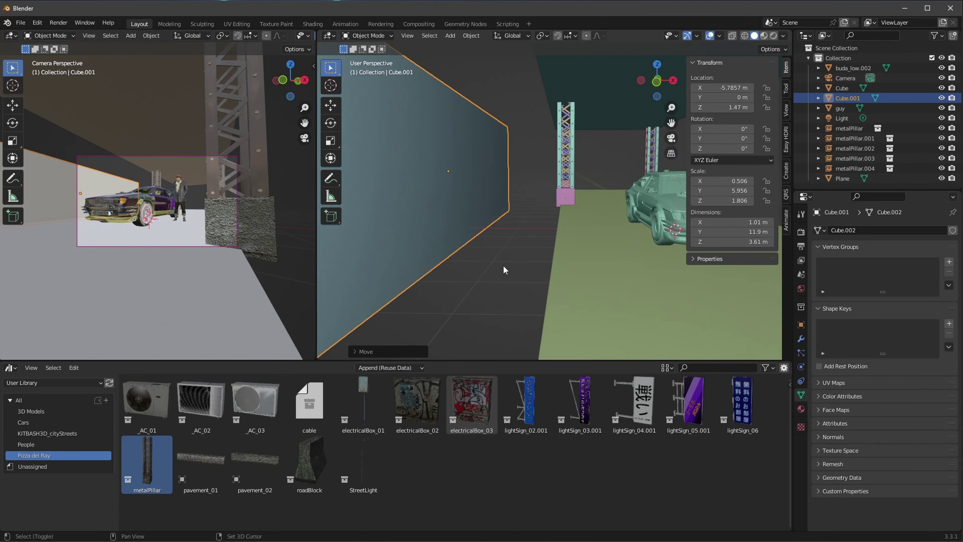
pyautogui.hotkey('shift', 'a')
pyautogui.click(590, 283)
# Move a new cube beside the wall and flatten it into a 0.321 m slab on the ground.
pyautogui.press('g')
pyautogui.press('x')
pyautogui.click(436, 265)
pyautogui.press('s')
pyautogui.press('z')
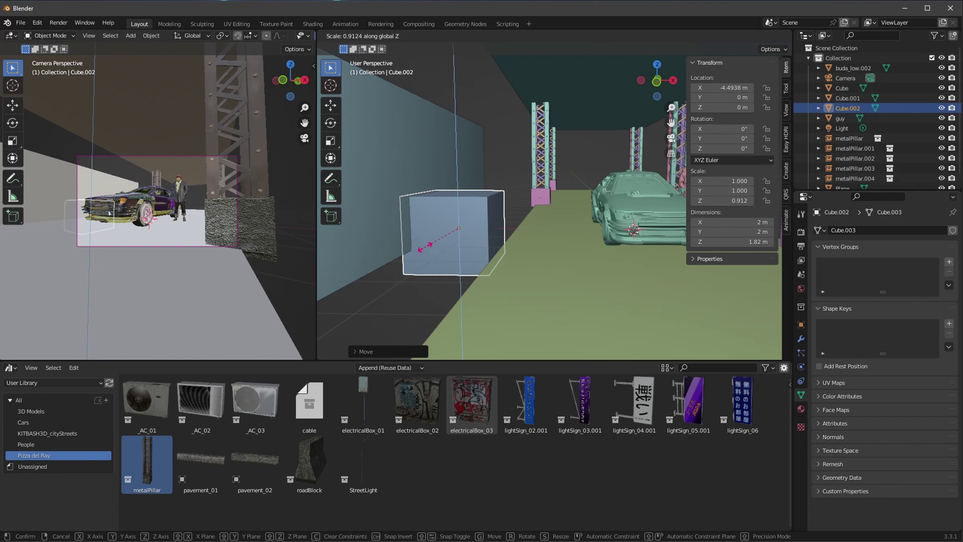
pyautogui.click(451, 245)
pyautogui.press('g')
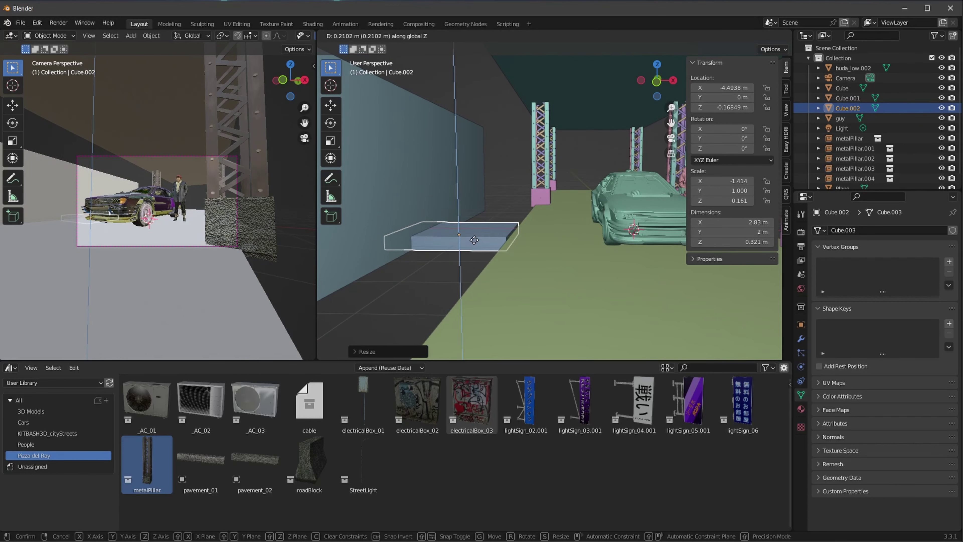
pyautogui.click(475, 237)
# Lengthen the slab along Y to run along the wall's base, then reframe the camera view.
pyautogui.moveTo(476, 237)
pyautogui.mouseDown(button='middle')
pyautogui.moveTo(490, 247)
pyautogui.moveTo(539, 245)
pyautogui.mouseUp(button='middle')
pyautogui.scroll(3, 490, 248)
pyautogui.press('s')
pyautogui.press('y')
pyautogui.press('g')
pyautogui.press('y')
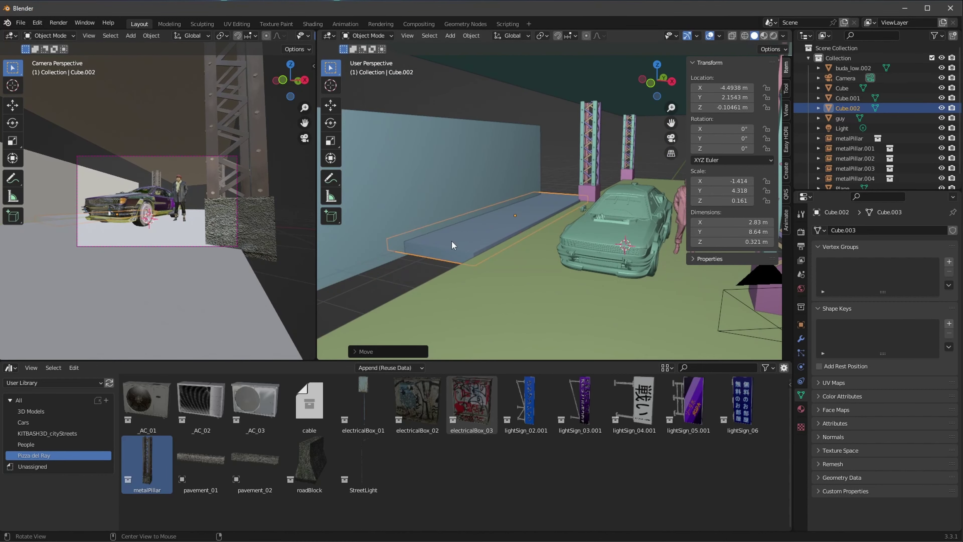
pyautogui.scroll(3, 178, 234)
pyautogui.keyDown('shift'); pyautogui.moveTo(177, 235); pyautogui.dragTo(218, 244, button='middle'); pyautogui.keyUp('shift')
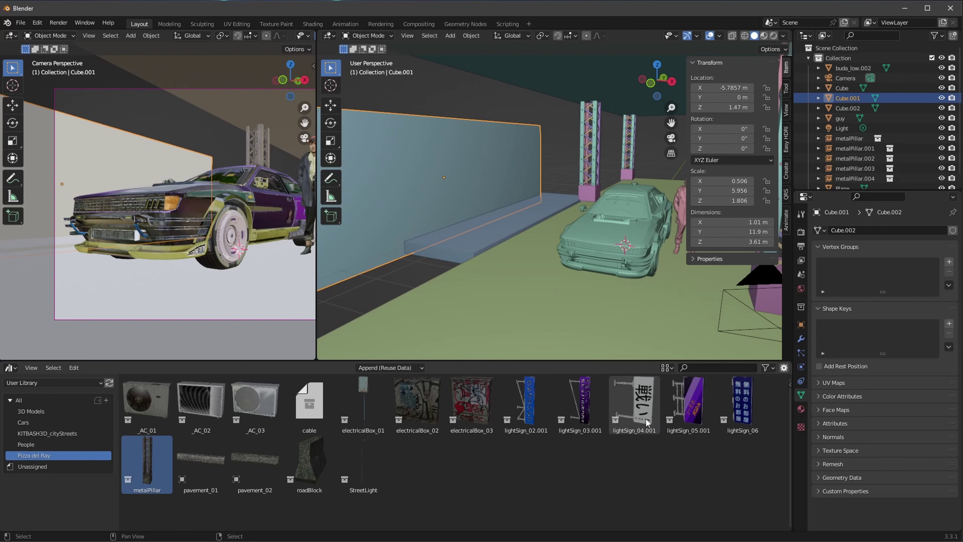
# Bring lightSign_04.001 into the scene and shrink it to a quarter scale.
pyautogui.moveTo(502, 214); pyautogui.dragTo(539, 207)
pyautogui.moveTo(539, 208); pyautogui.dragTo(525, 214, button='middle')
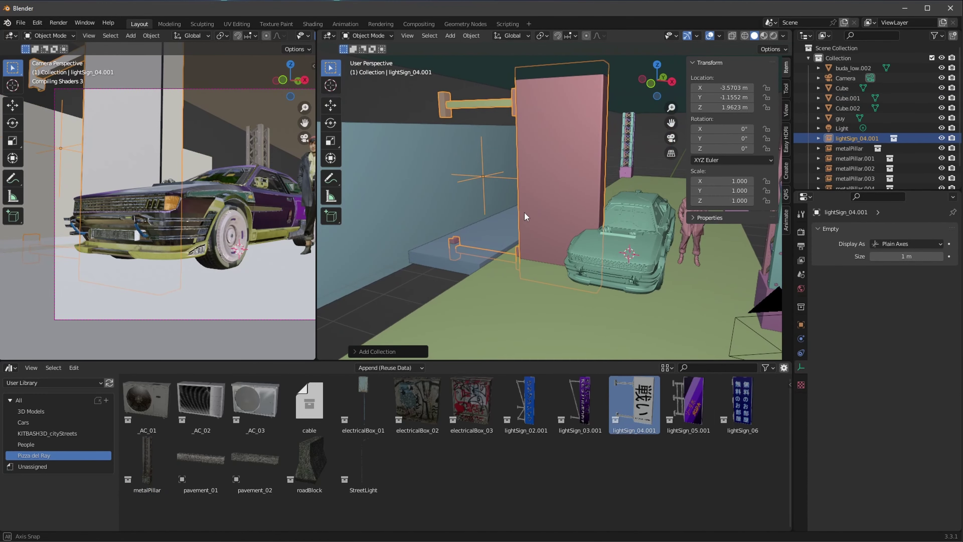
pyautogui.scroll(-2, 527, 210)
pyautogui.press('s')
pyautogui.click(504, 199)
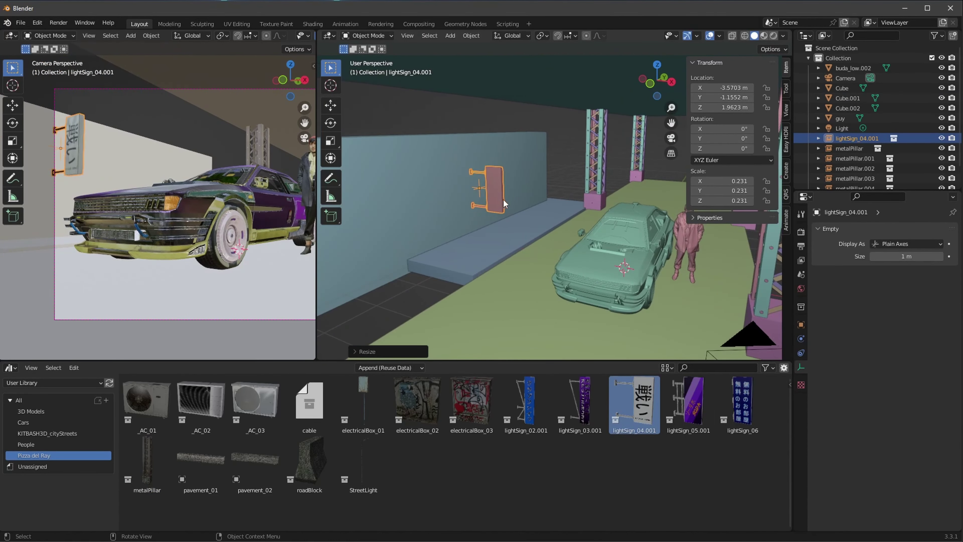
pyautogui.press('s')
pyautogui.click(504, 196)
# Slide lightSign_04.001 along the wall on Y, enlarge it slightly, and raise it higher.
pyautogui.press('g')
pyautogui.press('y')
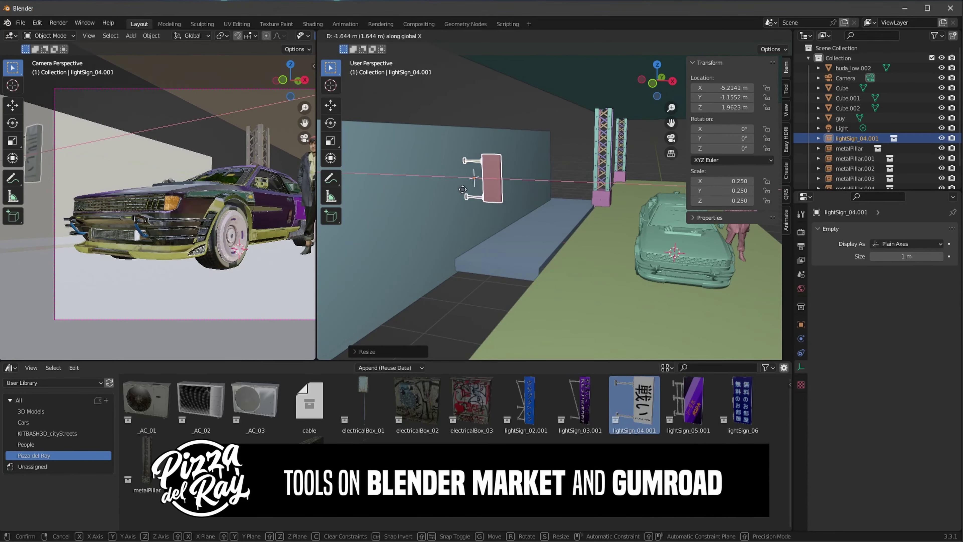
pyautogui.press('g')
pyautogui.press('y')
pyautogui.click(507, 181)
pyautogui.scroll(2, 507, 181)
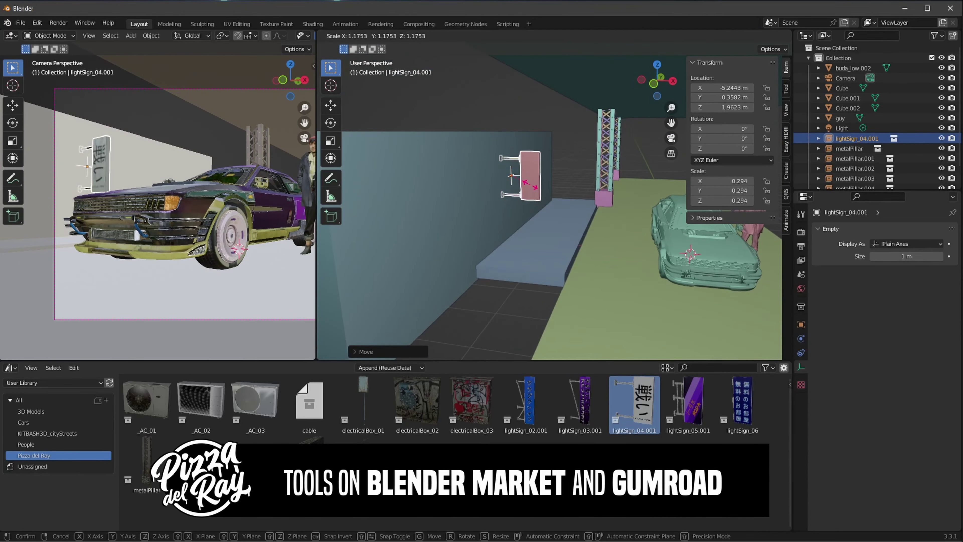
pyautogui.press('s')
pyautogui.click(531, 185)
pyautogui.press('g')
pyautogui.press('z')
pyautogui.click(528, 173)
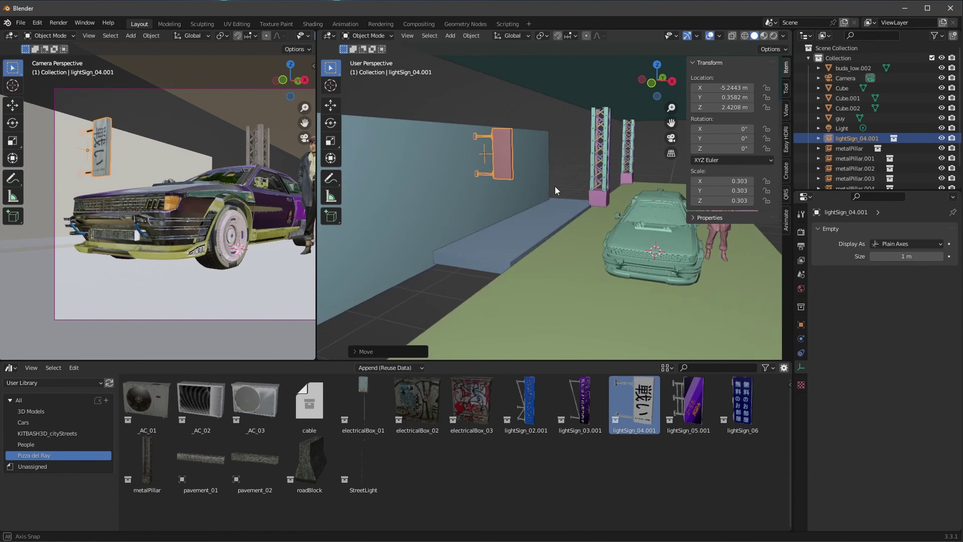
# Add lightSign_05.001, shrink it, and place it beside the first sign along X.
pyautogui.moveTo(554, 186); pyautogui.dragTo(531, 190, button='middle')
pyautogui.moveTo(688, 402); pyautogui.dragTo(585, 254)
pyautogui.moveTo(540, 171); pyautogui.dragTo(541, 170)
pyautogui.press('s')
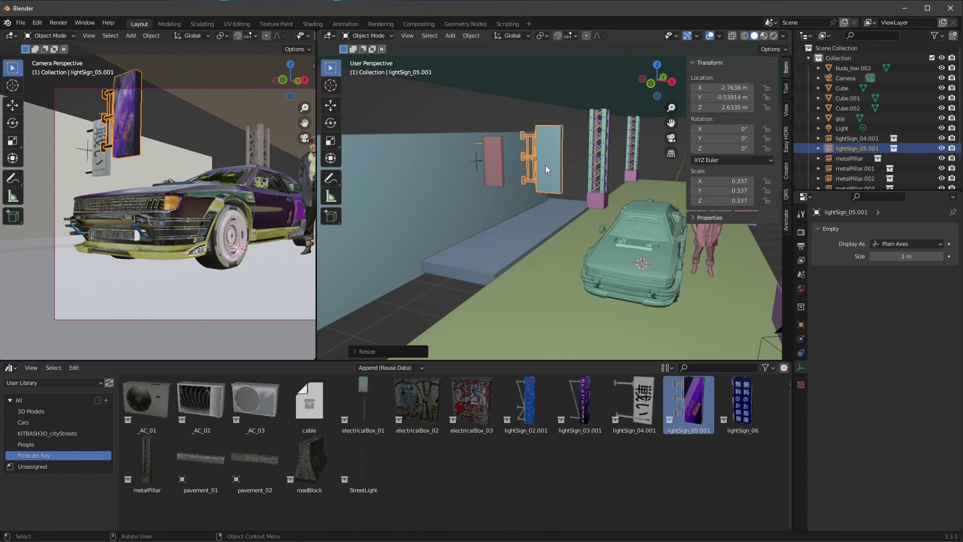
pyautogui.press('g')
pyautogui.press('x')
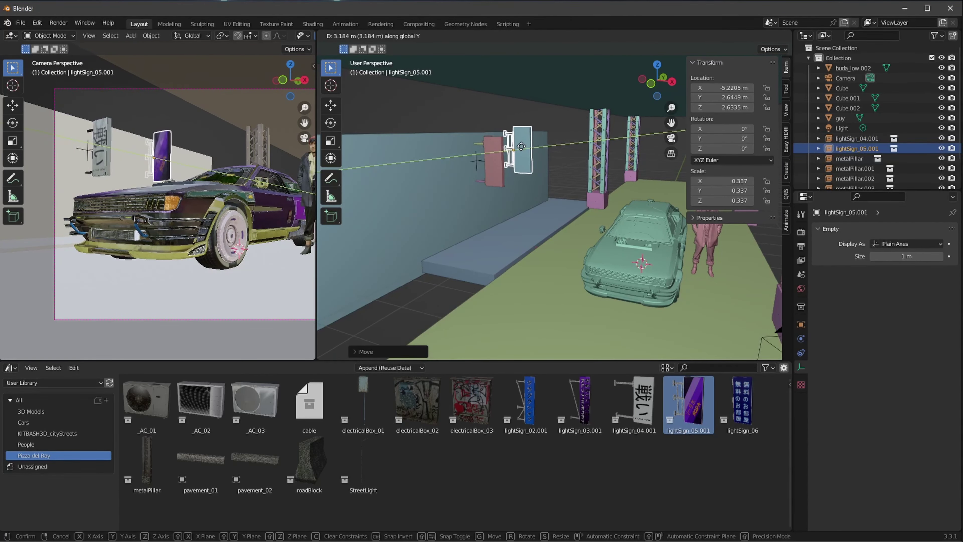
pyautogui.click(521, 146)
# Show the Quick Render Settings and reframe the camera view on the car and figure.
pyautogui.moveTo(220, 212); pyautogui.dragTo(265, 247, button='middle')
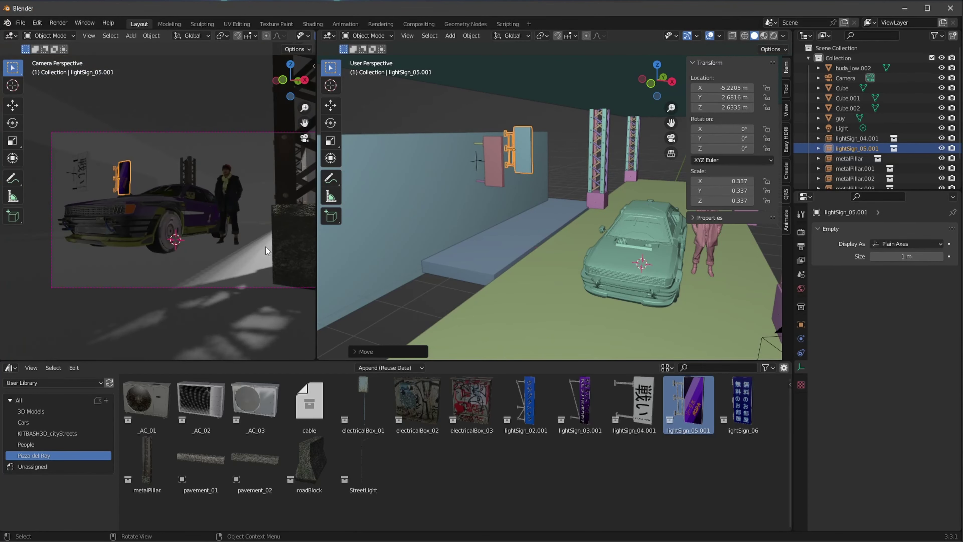
pyautogui.click(786, 194)
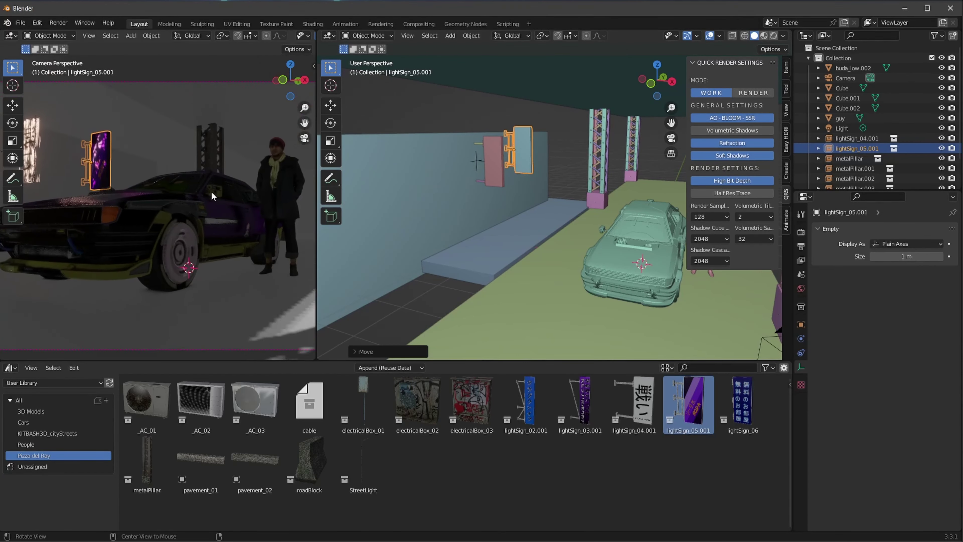
pyautogui.moveTo(211, 191)
pyautogui.keyDown('shift'); pyautogui.mouseDown(button='middle')
pyautogui.moveTo(202, 250)
pyautogui.moveTo(184, 222)
pyautogui.mouseUp(button='middle'); pyautogui.keyUp('shift')
# Place a pavement_02 block and rotate it 90° about the Z axis.
pyautogui.click(462, 214)
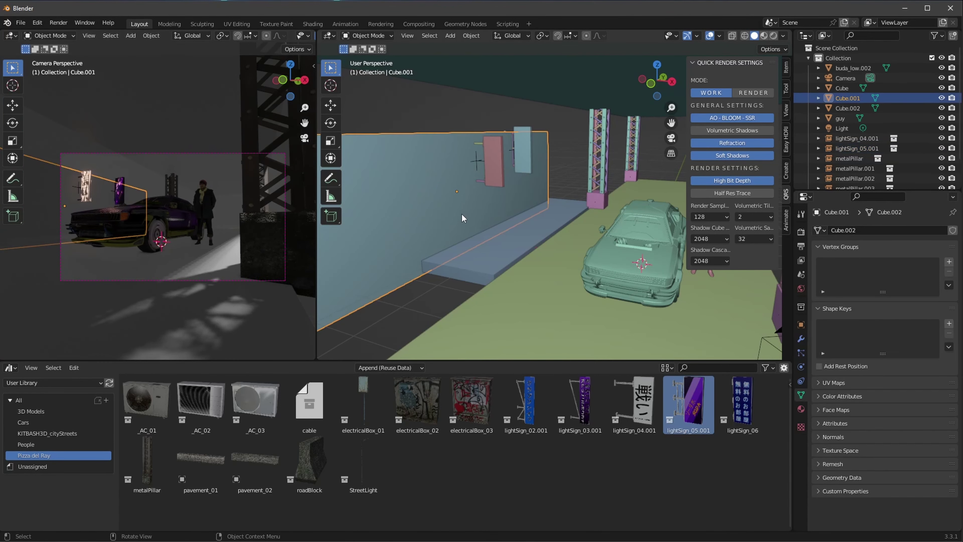
pyautogui.moveTo(506, 222)
pyautogui.keyDown('shift'); pyautogui.mouseDown(button='middle')
pyautogui.moveTo(525, 207)
pyautogui.moveTo(502, 239)
pyautogui.mouseUp(button='middle'); pyautogui.keyUp('shift')
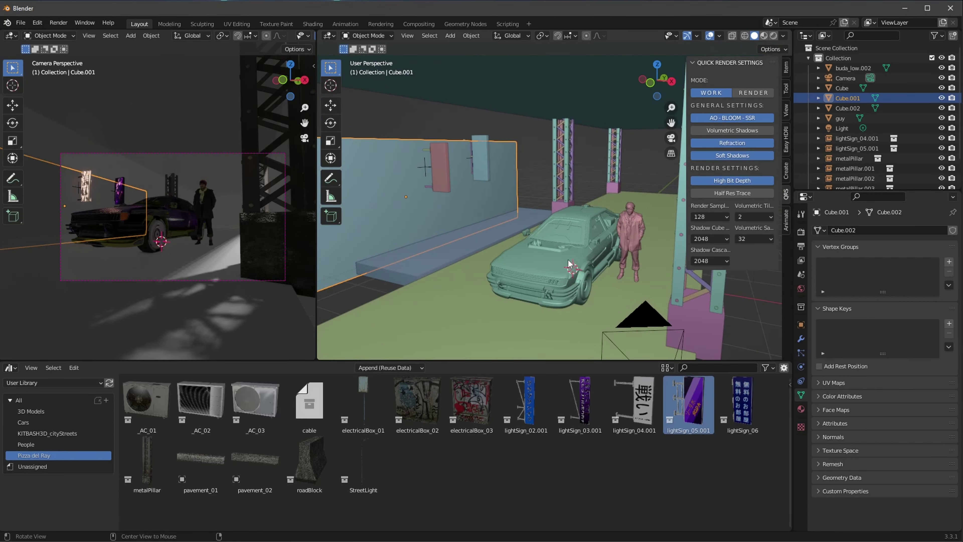
pyautogui.moveTo(258, 469); pyautogui.dragTo(431, 288)
pyautogui.press('KP_Decimal')
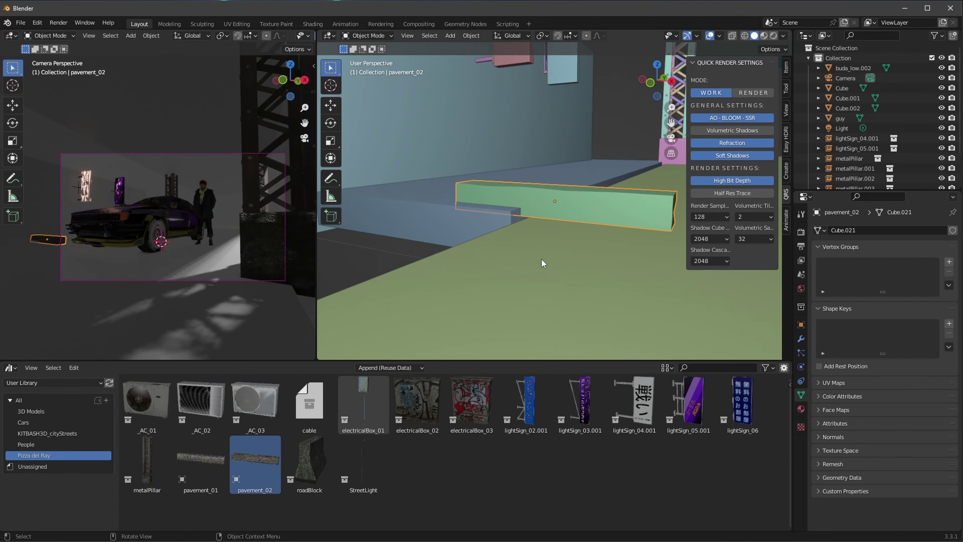
pyautogui.press('r')
pyautogui.press('z')
pyautogui.click(498, 218)
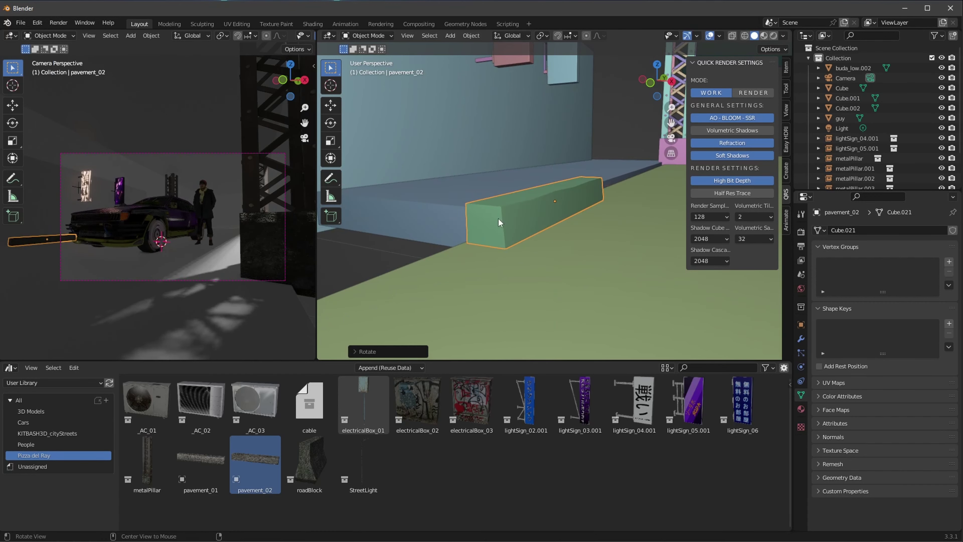
# Slide the kerb along Y beside the road and hide the Quick Render Settings.
pyautogui.moveTo(499, 218); pyautogui.dragTo(556, 253, button='middle')
pyautogui.press('g')
pyautogui.press('y')
pyautogui.click(595, 198)
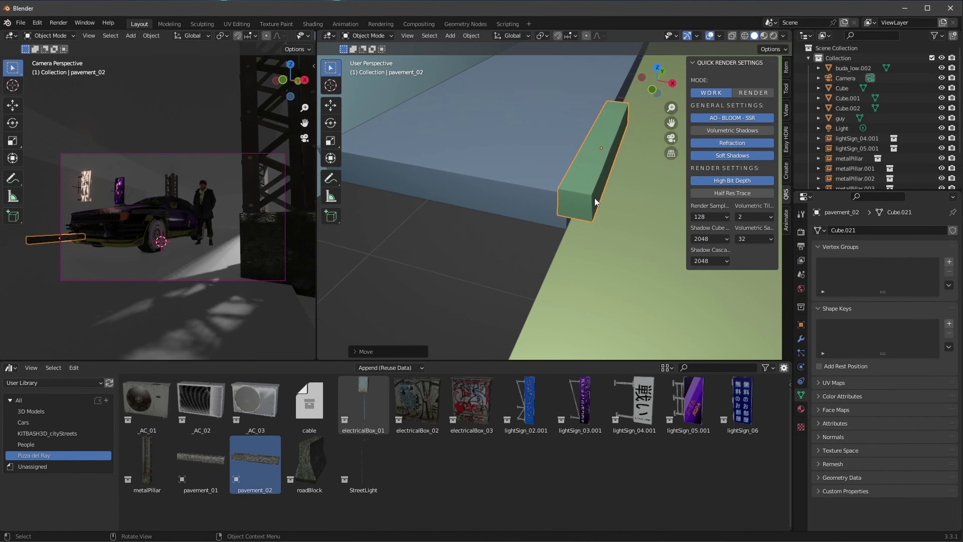
pyautogui.scroll(2, 595, 198)
pyautogui.moveTo(317, 189); pyautogui.dragTo(447, 189)
pyautogui.press('n')
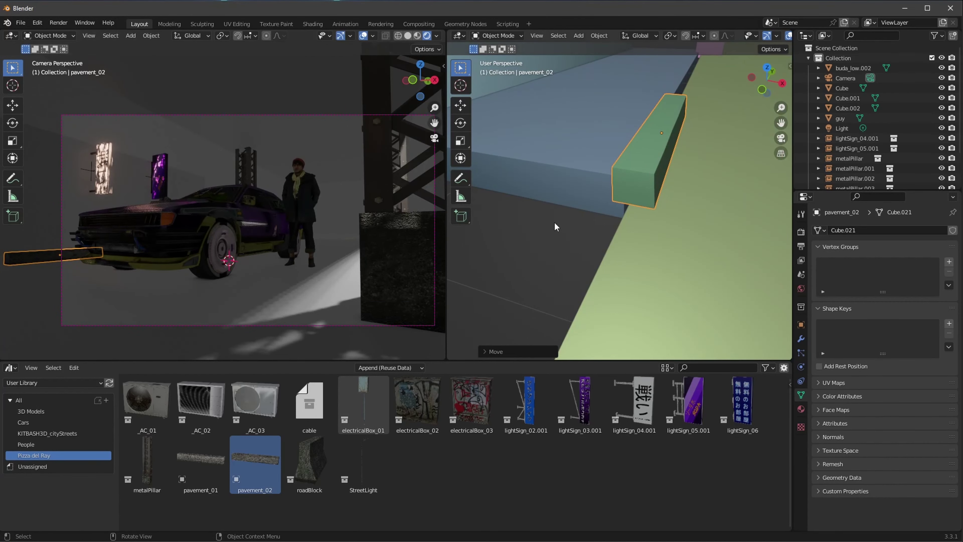
pyautogui.moveTo(847, 191); pyautogui.dragTo(847, 261)
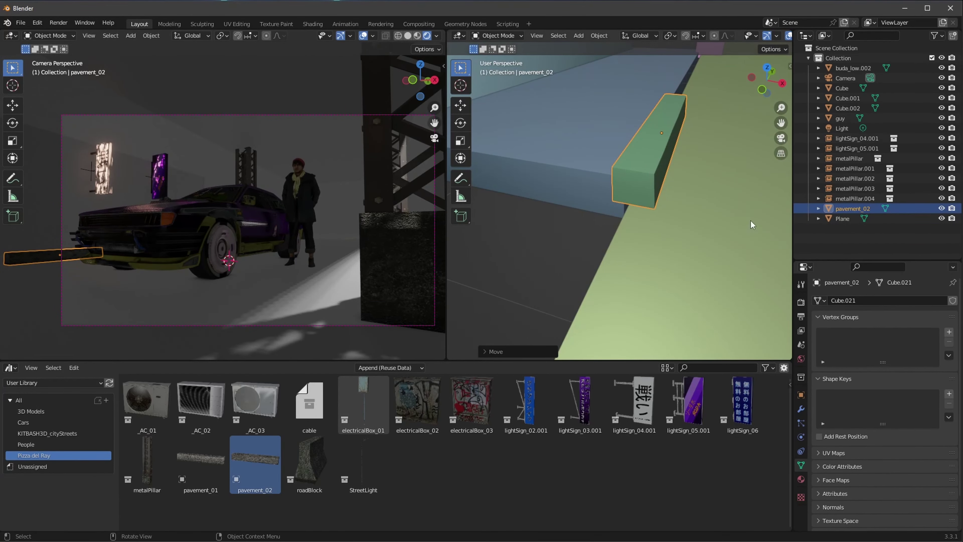
# Adjust the kerb block's height vertically, then select the camera.
pyautogui.press('g')
pyautogui.press('z')
pyautogui.click(644, 186)
pyautogui.click(845, 78)
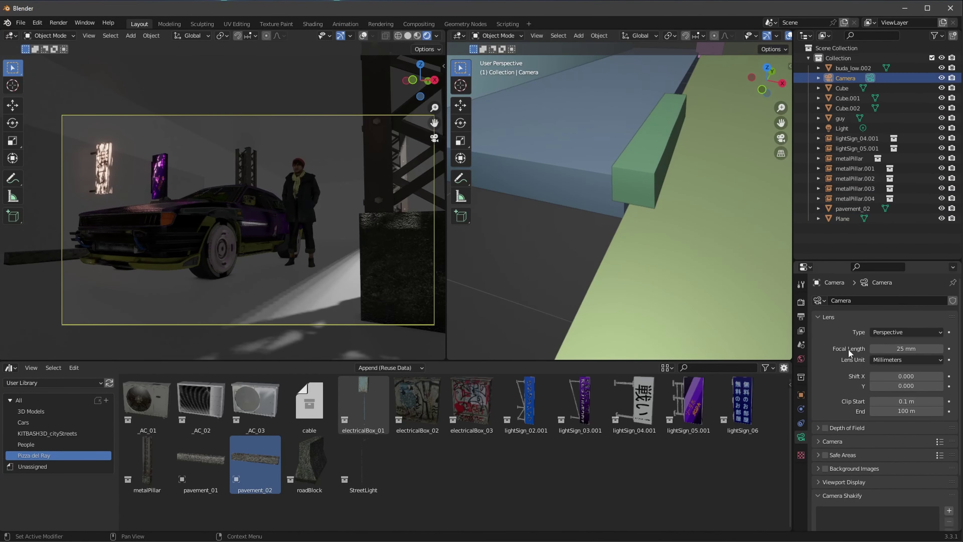
# Turn on the camera passepartout with opacity 1.000.
pyautogui.click(816, 445)
pyautogui.scroll(-5, 834, 411)
pyautogui.click(834, 410)
pyautogui.moveTo(895, 406); pyautogui.dragTo(940, 406)
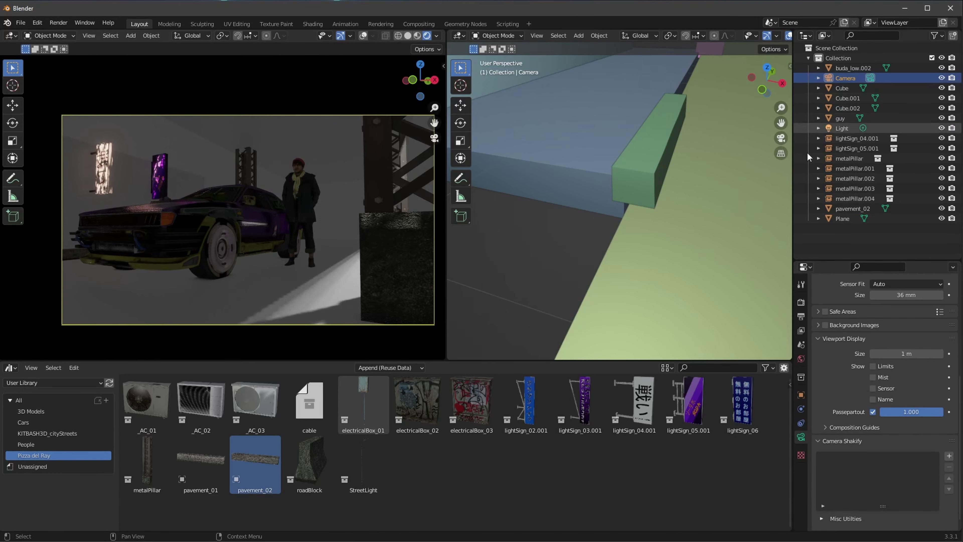
# Reposition the camera, tilting it upward to about 102° and lowering it nearer the ground.
pyautogui.press('g')
pyautogui.click(282, 213)
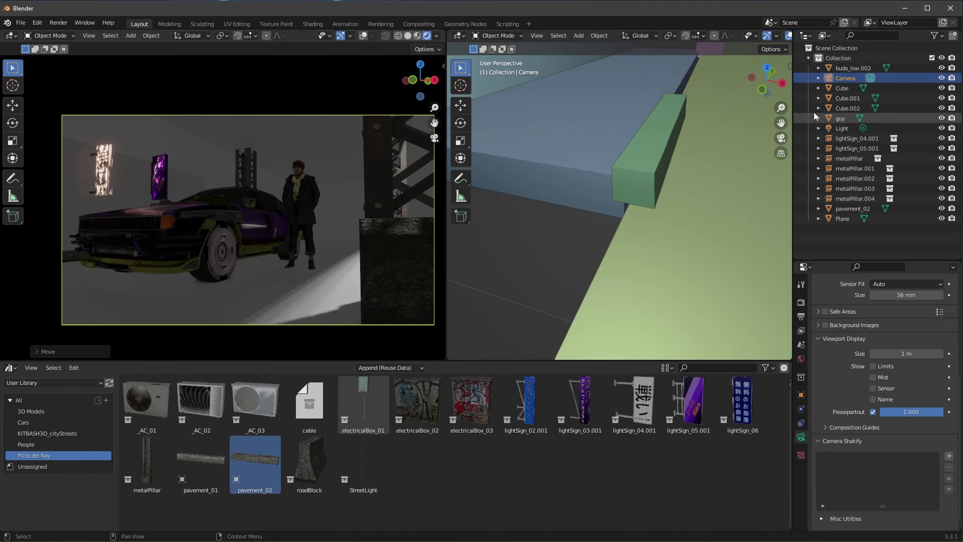
pyautogui.press('n')
pyautogui.click(786, 67)
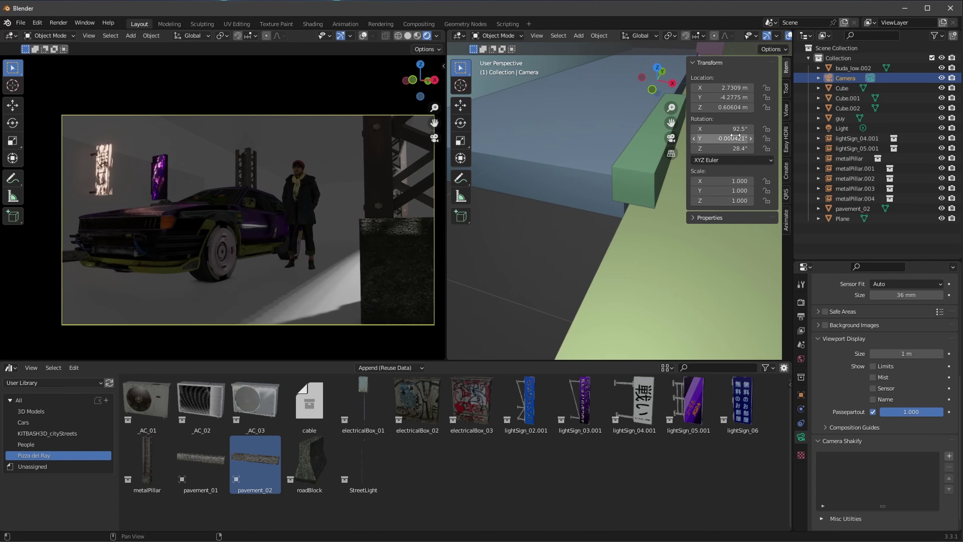
pyautogui.moveTo(738, 128); pyautogui.dragTo(766, 129)
pyautogui.moveTo(730, 98)
pyautogui.mouseDown()
pyautogui.moveTo(707, 112)
pyautogui.moveTo(755, 128)
pyautogui.mouseUp()
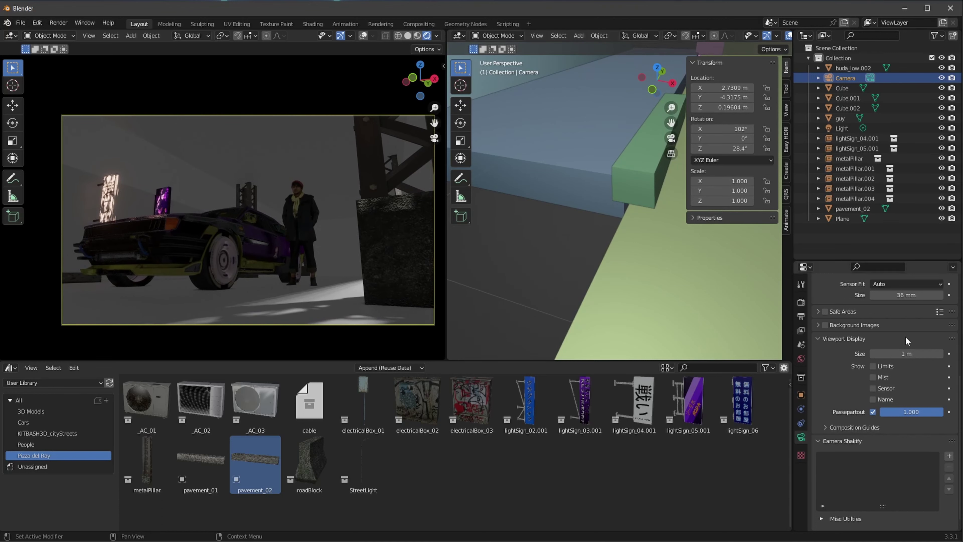
# Set the camera focal length to 50 mm and raise the camera slightly on Z.
pyautogui.scroll(10, 891, 379)
pyautogui.click(918, 349)
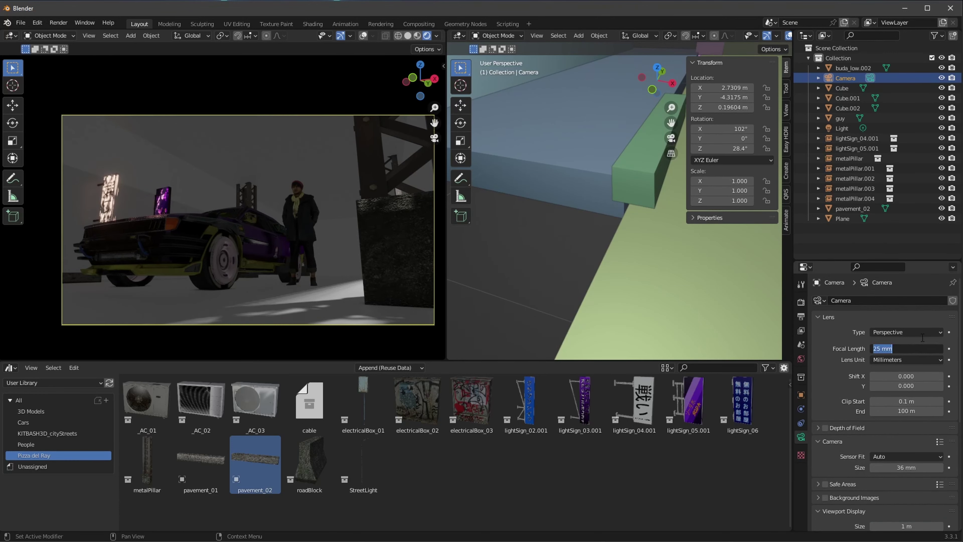
pyautogui.write('50')
pyautogui.press('Return')
pyautogui.press('g')
pyautogui.press('z')
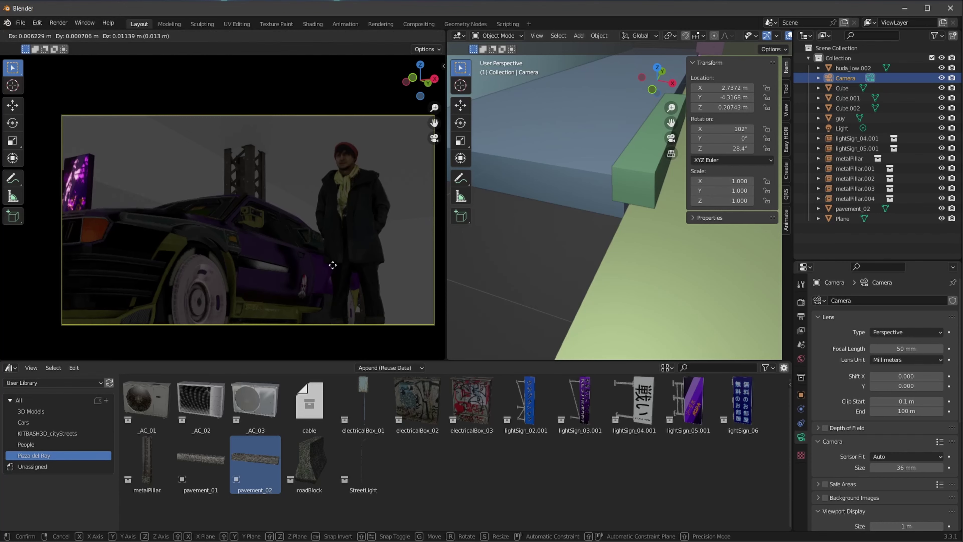
pyautogui.click(324, 234)
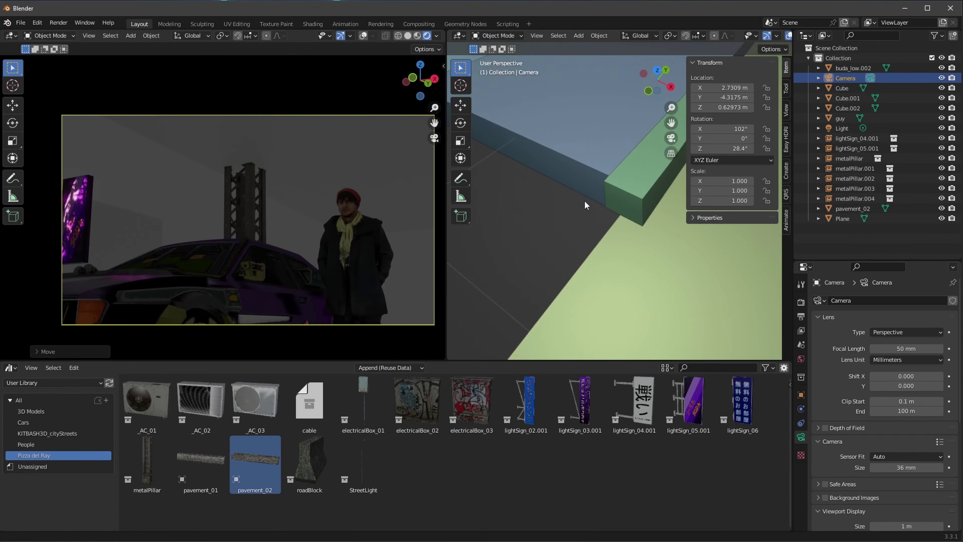
pyautogui.scroll(-5, 584, 201)
pyautogui.click(662, 178)
# Move the figure beside the car, then raise the camera and level its tilt to about 90.7°.
pyautogui.press('g')
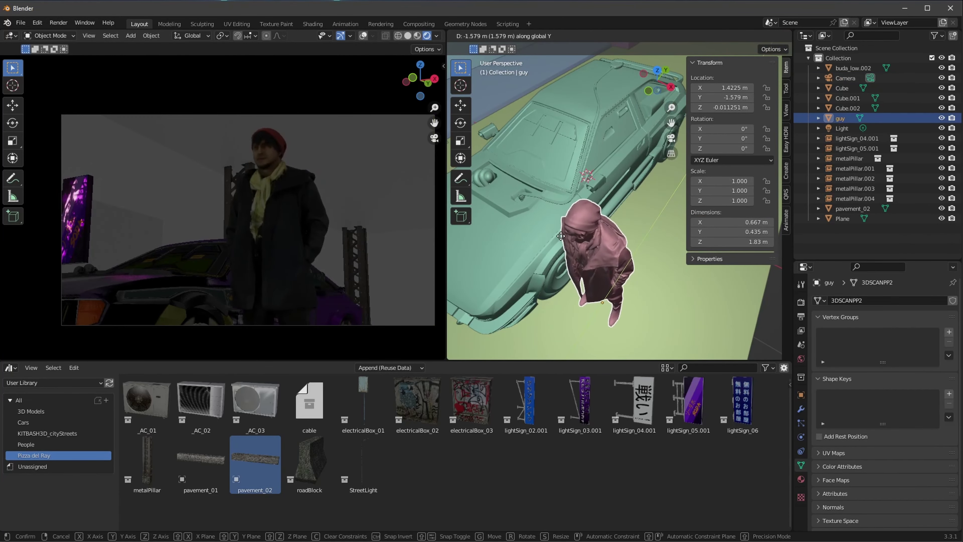
pyautogui.click(599, 214)
pyautogui.click(845, 78)
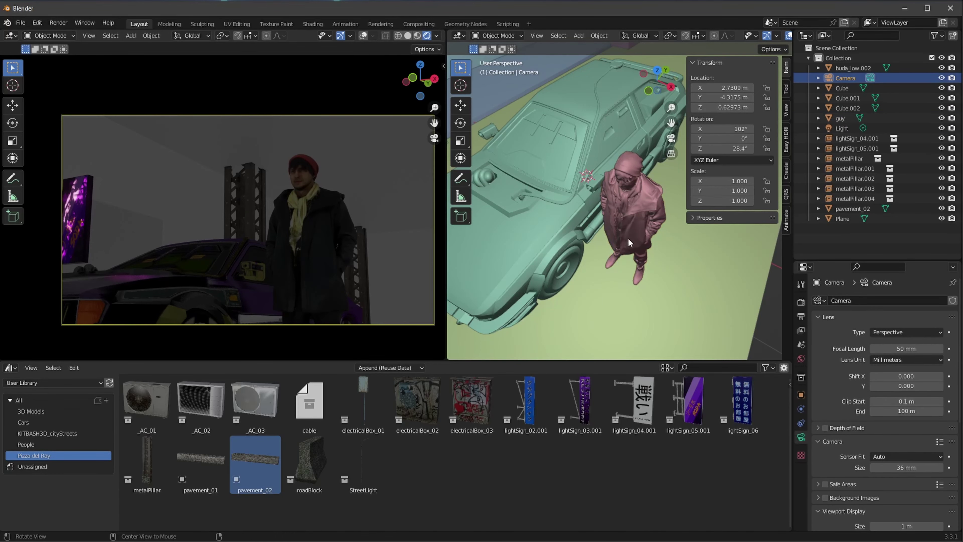
pyautogui.scroll(-5, 628, 242)
pyautogui.press('g')
pyautogui.press('z')
pyautogui.click(607, 212)
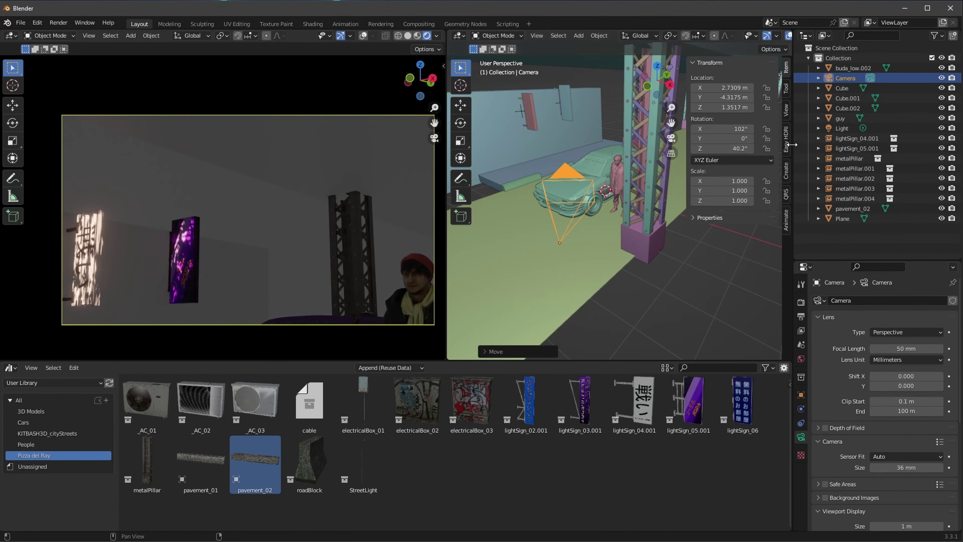
pyautogui.moveTo(724, 128); pyautogui.dragTo(709, 128)
# Nudge the camera and figure, then slide lightSign_05.001 along the Y axis.
pyautogui.press('g')
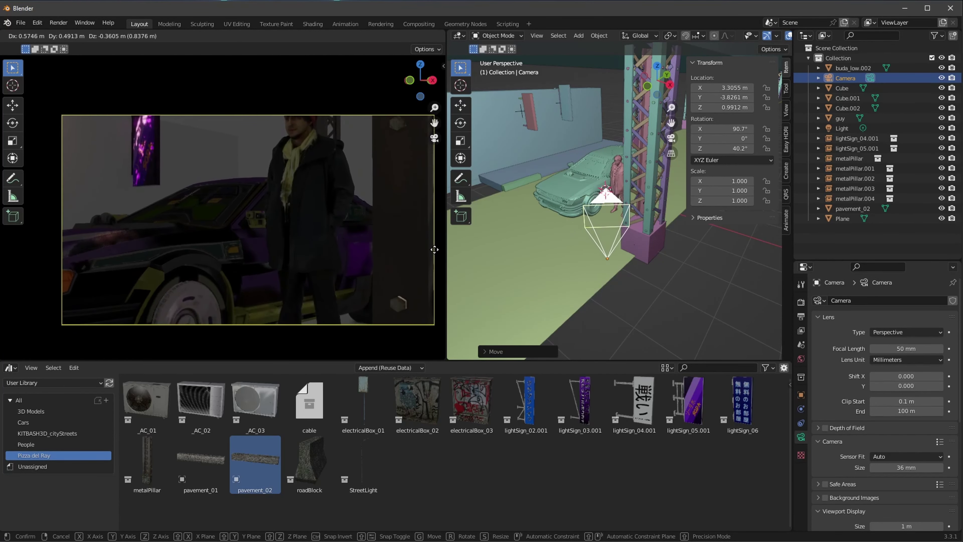
pyautogui.click(328, 265)
pyautogui.click(330, 241)
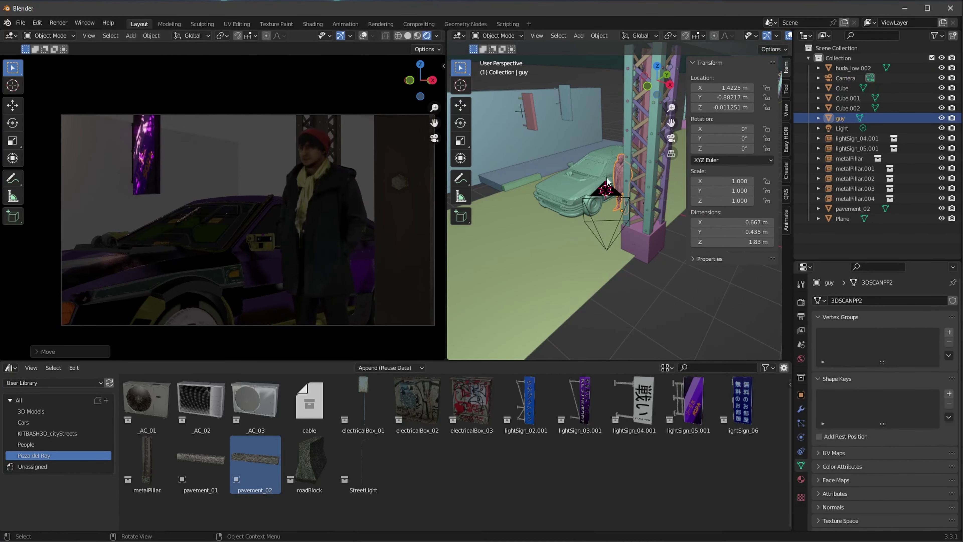
pyautogui.click(849, 148)
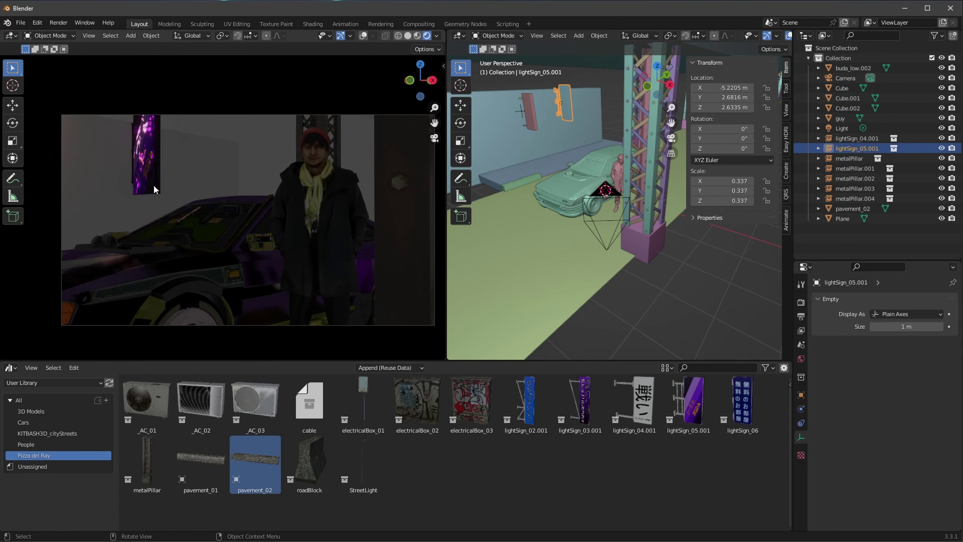
pyautogui.press('g')
pyautogui.press('y')
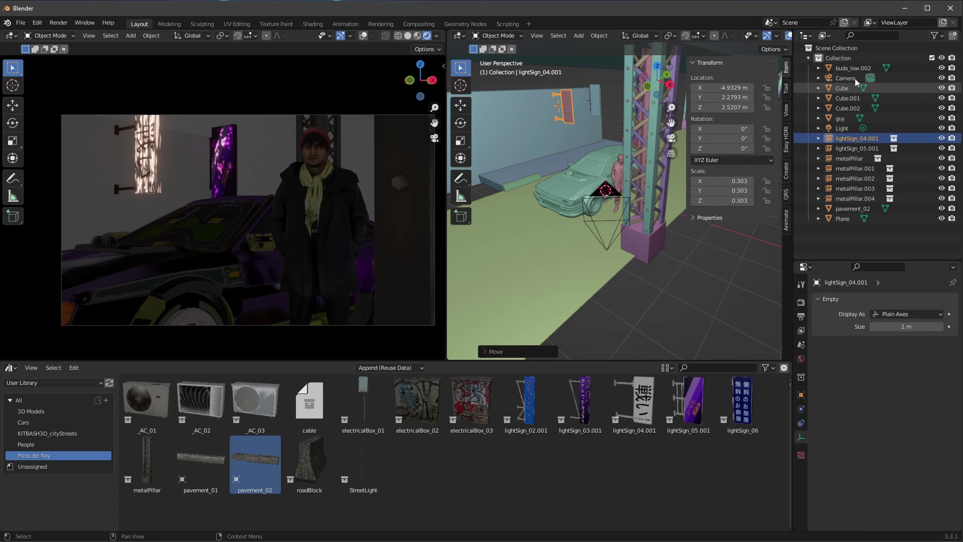
pyautogui.click(845, 78)
# Reposition the camera vertically and along Y, ending at about 1.65 m height.
pyautogui.press('g')
pyautogui.press('z')
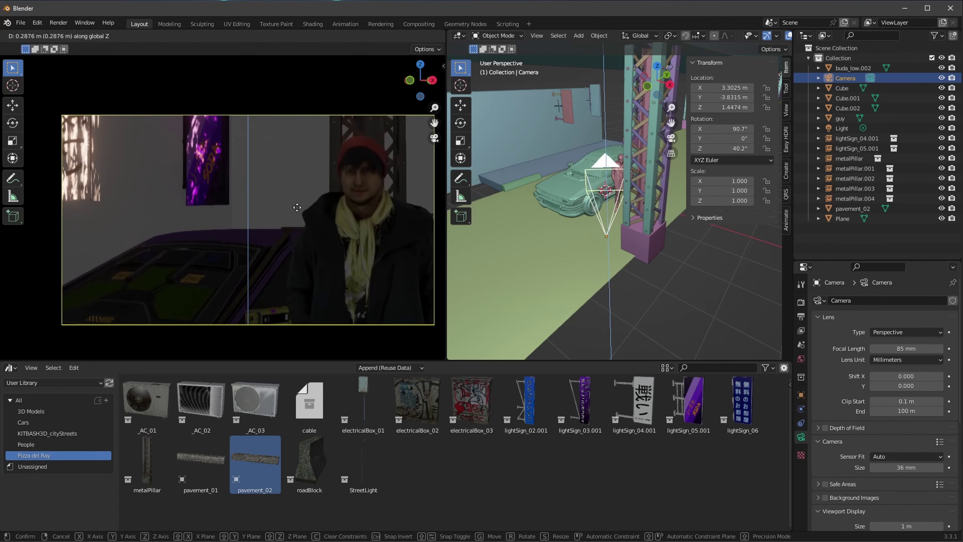
pyautogui.click(294, 217)
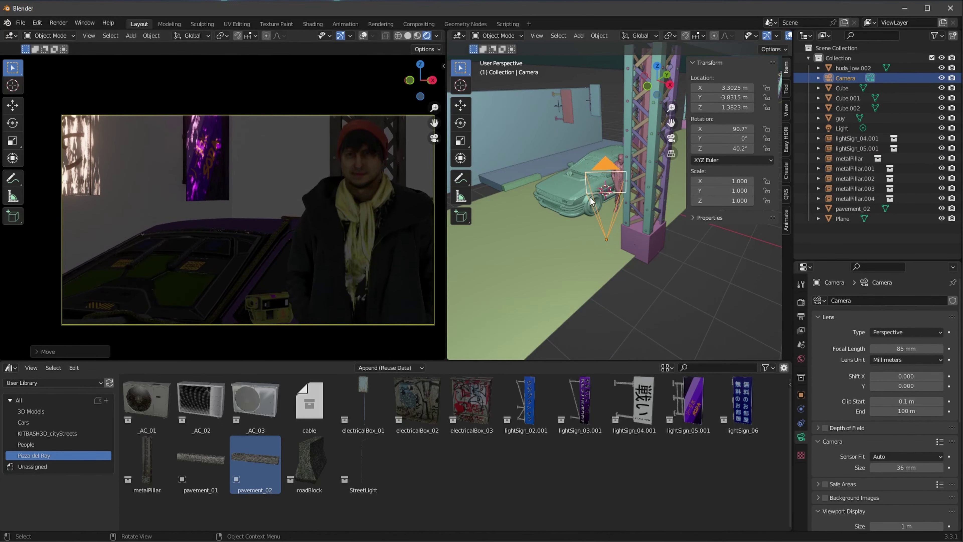
pyautogui.press('g')
pyautogui.press('y')
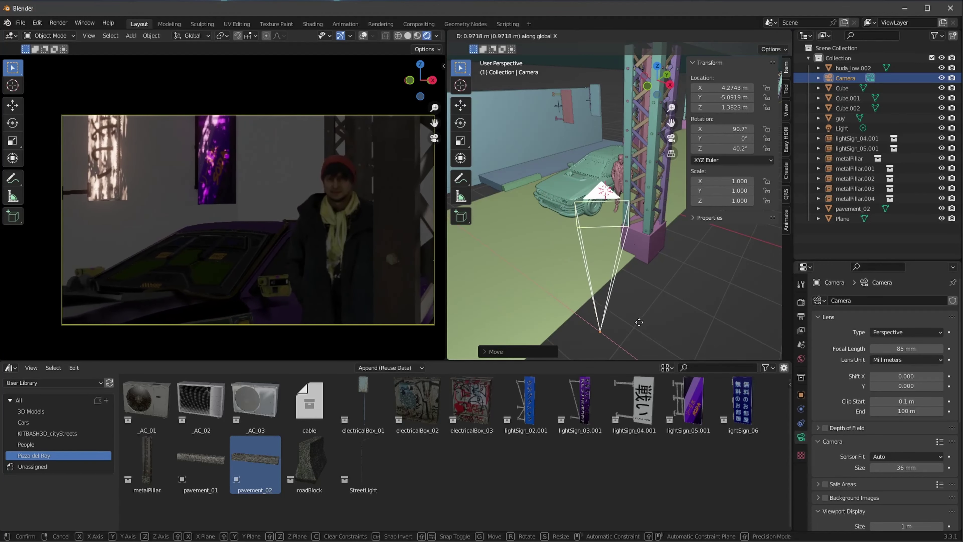
pyautogui.press('z')
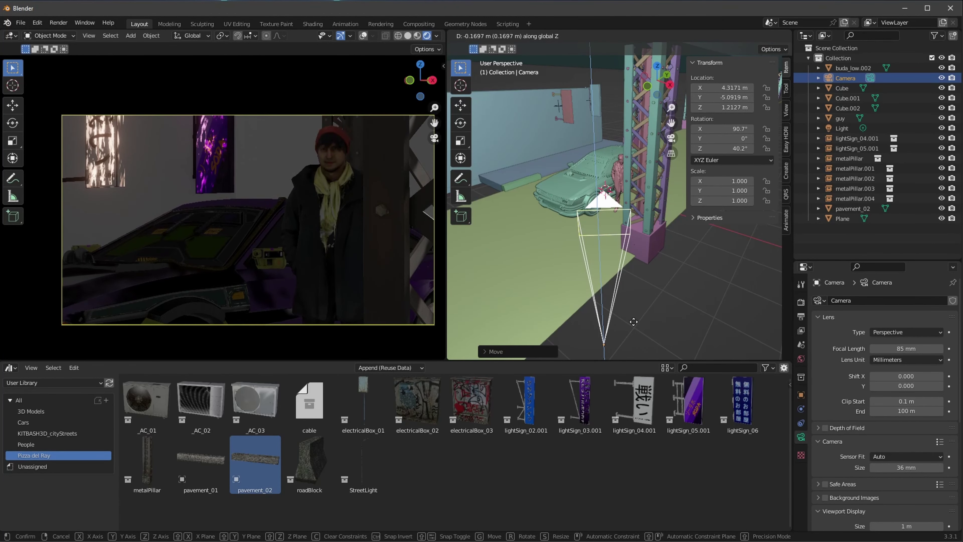
pyautogui.click(633, 322)
pyautogui.press('g')
pyautogui.press('z')
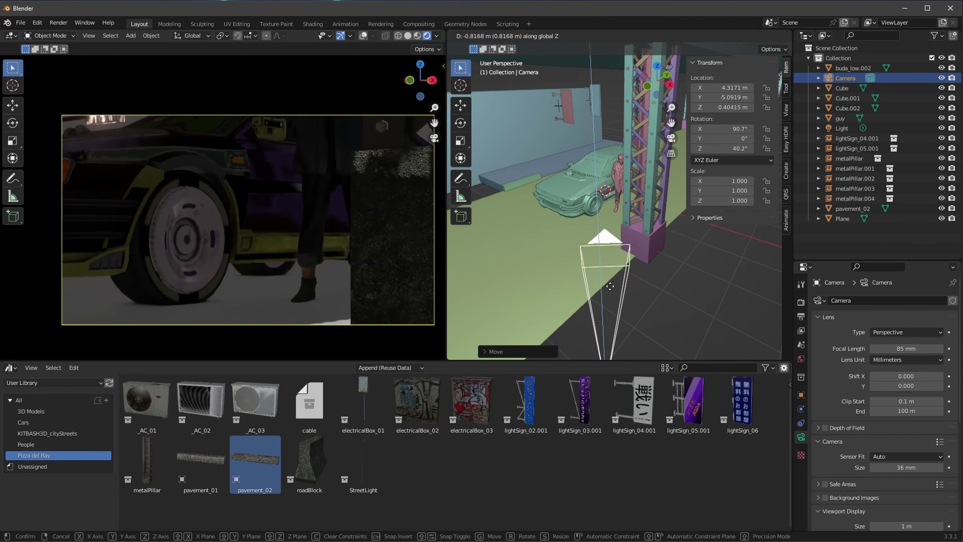
pyautogui.click(332, 172)
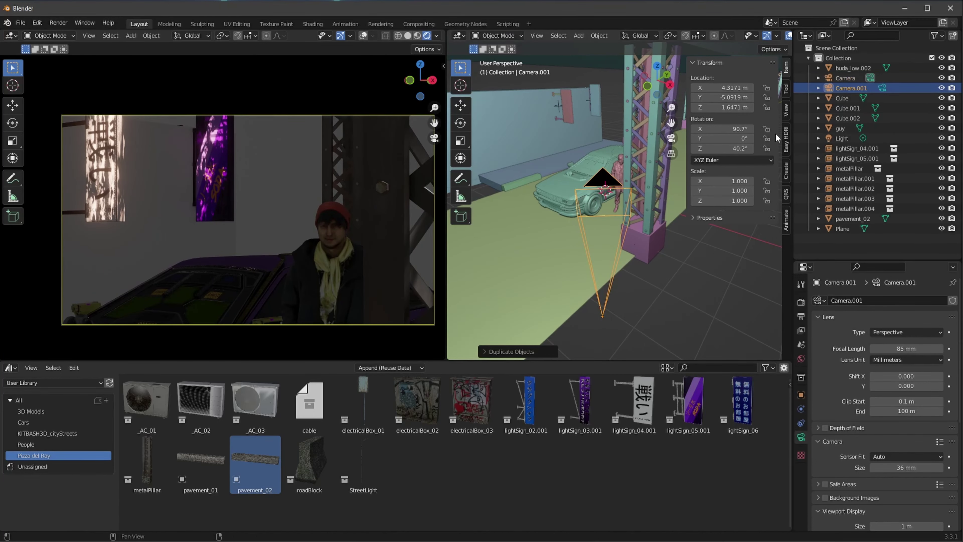
# Duplicate the camera along X as Camera.001 and make it the active scene camera.
pyautogui.moveTo(622, 266); pyautogui.dragTo(578, 290, button='middle')
pyautogui.press('g')
pyautogui.press('x')
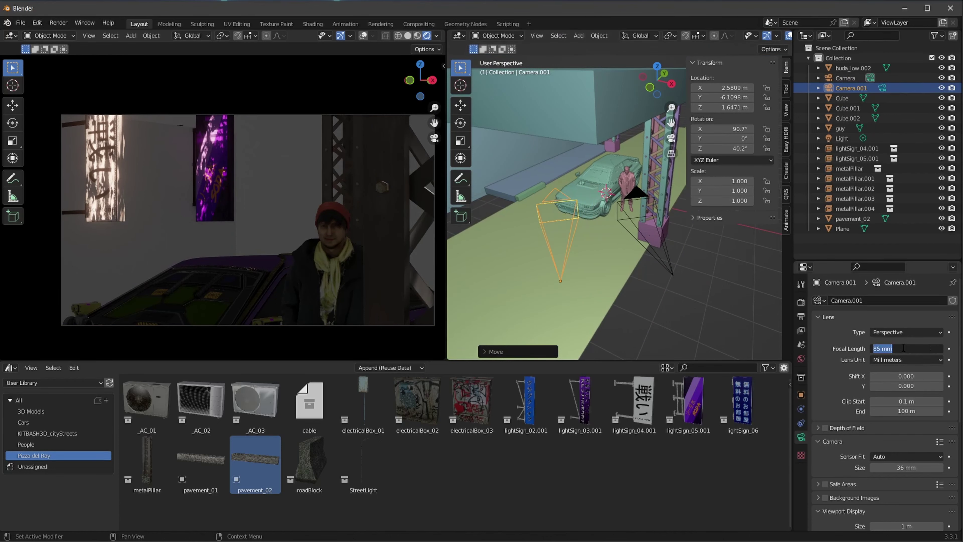
pyautogui.press('ctrl+KP_0')
# Turn Camera.001 to Z 35.4° and lower it to frame car and figure, comparing with the original.
pyautogui.moveTo(743, 148); pyautogui.dragTo(733, 148)
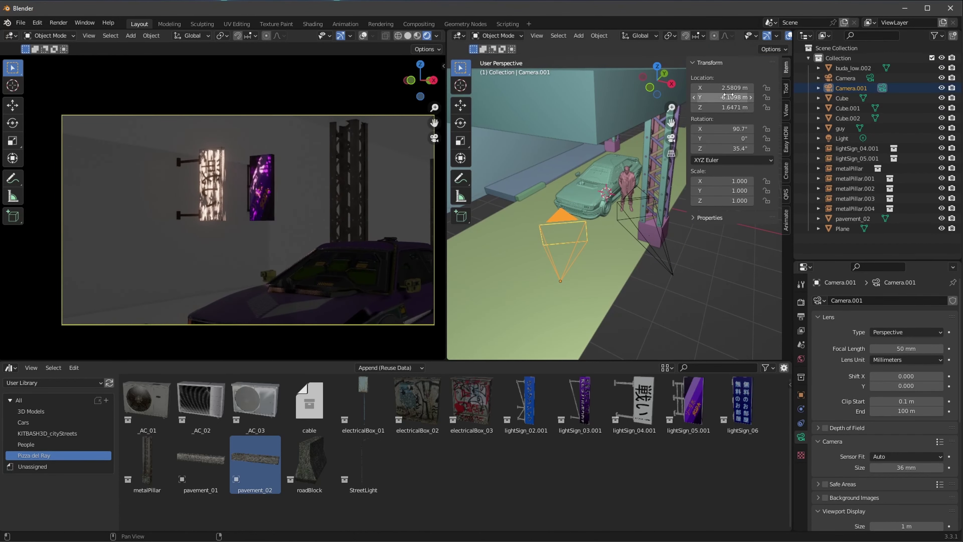
pyautogui.moveTo(732, 87)
pyautogui.mouseDown()
pyautogui.moveTo(792, 85)
pyautogui.moveTo(720, 87)
pyautogui.moveTo(713, 107)
pyautogui.moveTo(737, 97)
pyautogui.moveTo(743, 128)
pyautogui.moveTo(705, 109)
pyautogui.mouseUp()
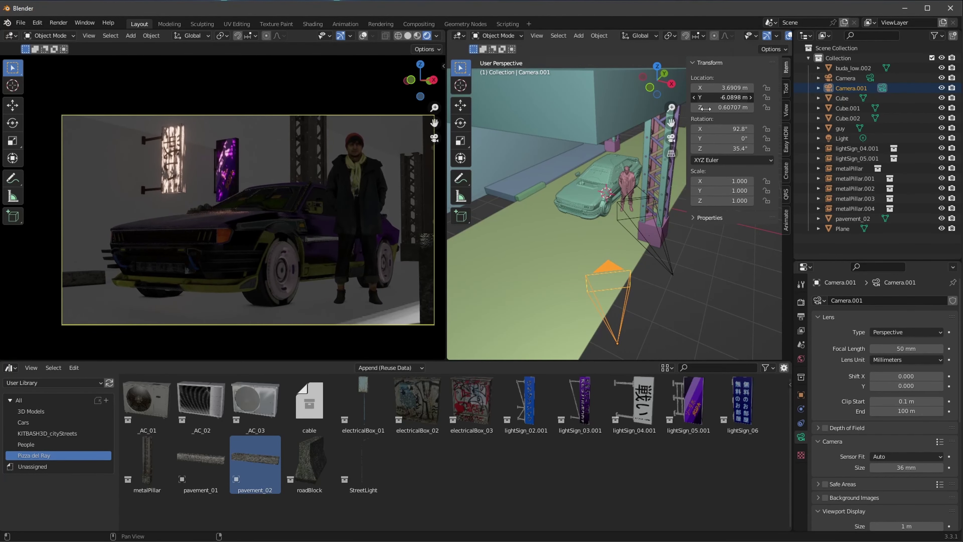
pyautogui.click(870, 77)
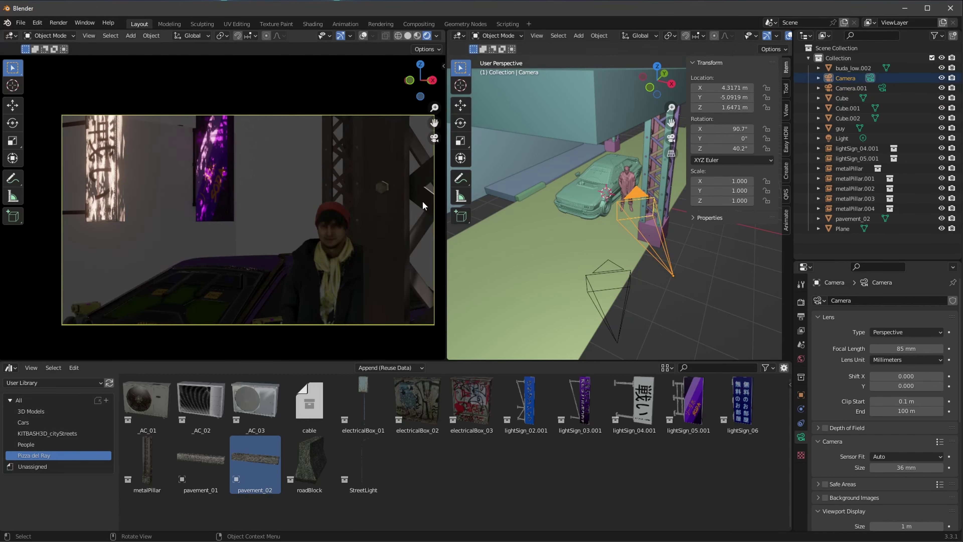
pyautogui.click(882, 88)
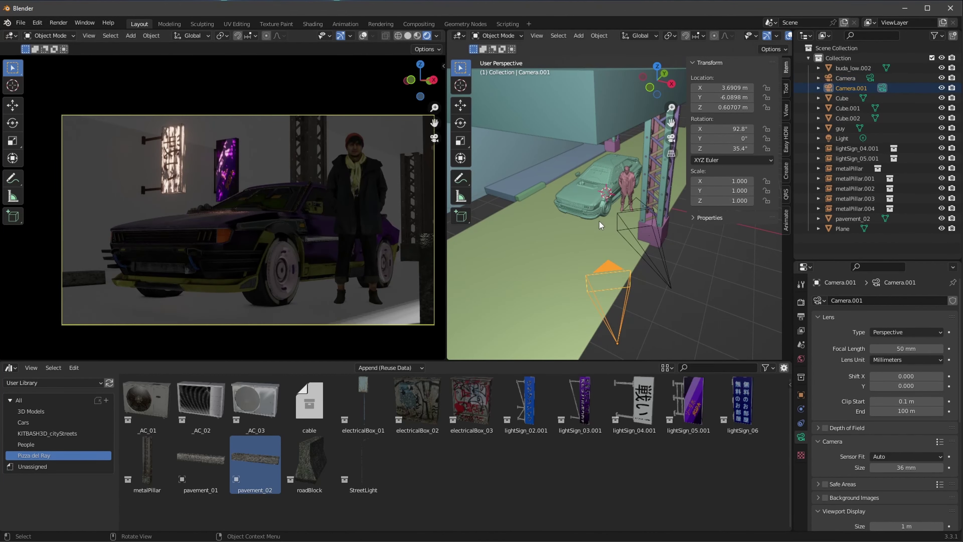
# Add the _AC_03 air conditioner, rotate it 90°, and scale it down.
pyautogui.moveTo(122, 171); pyautogui.dragTo(121, 175)
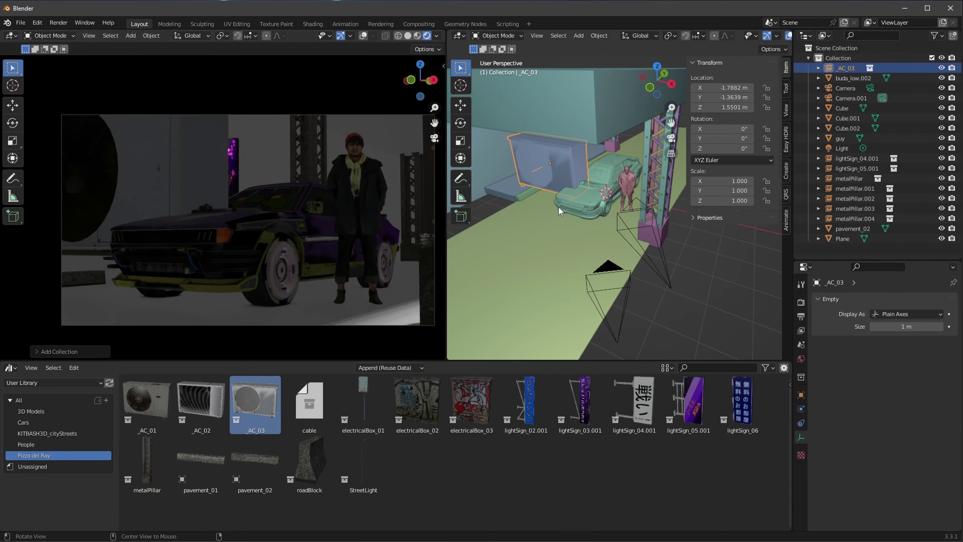
pyautogui.moveTo(767, 144); pyautogui.dragTo(755, 148)
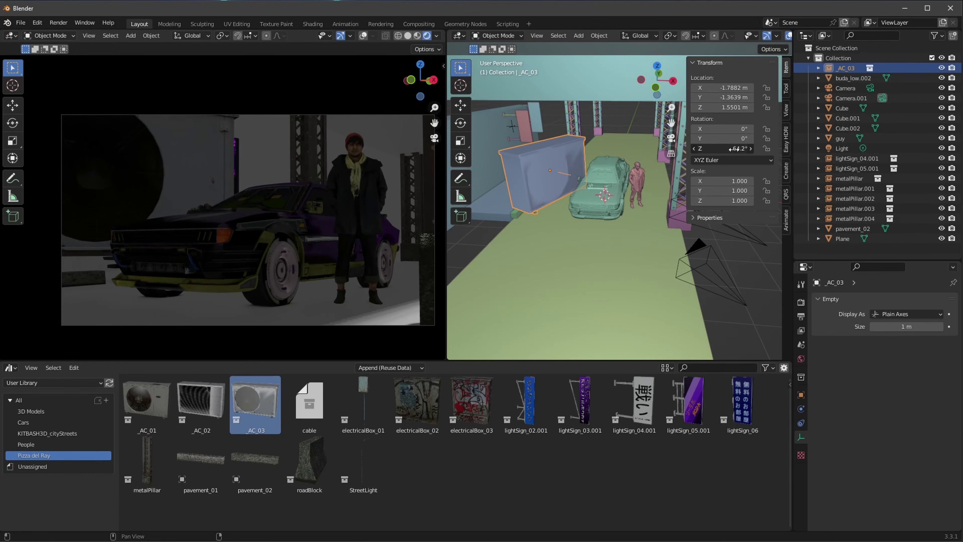
pyautogui.press('s')
pyautogui.click(565, 179)
# Place the air conditioner high against the wall and shrink it to about 0.269 scale.
pyautogui.press('KP_Decimal')
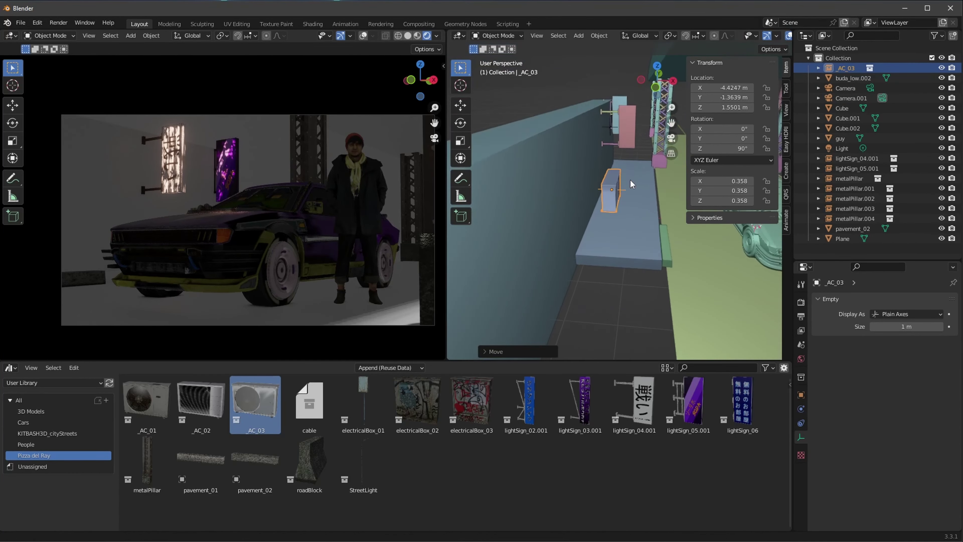
pyautogui.press('g')
pyautogui.press('y')
pyautogui.click(609, 171)
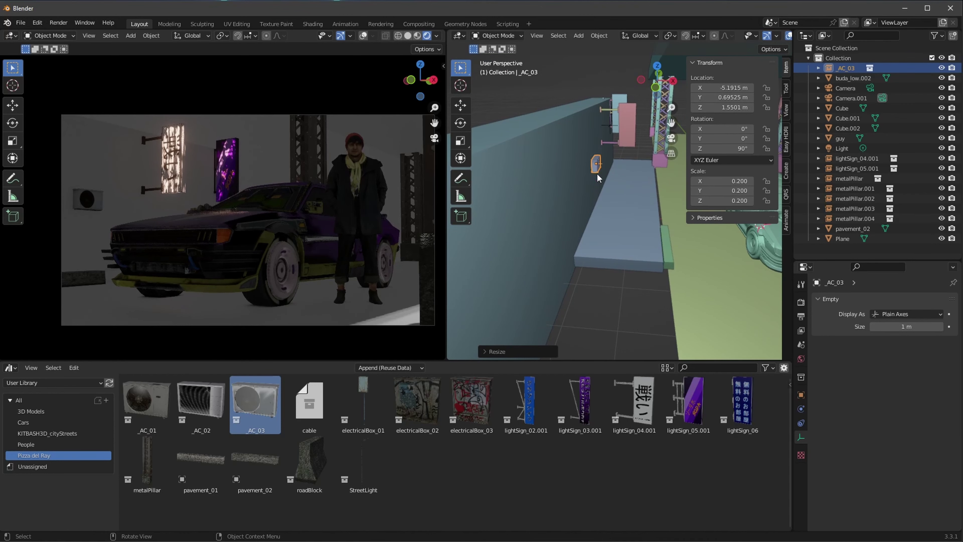
pyautogui.press('g')
pyautogui.press('z')
pyautogui.click(614, 163)
pyautogui.press('s')
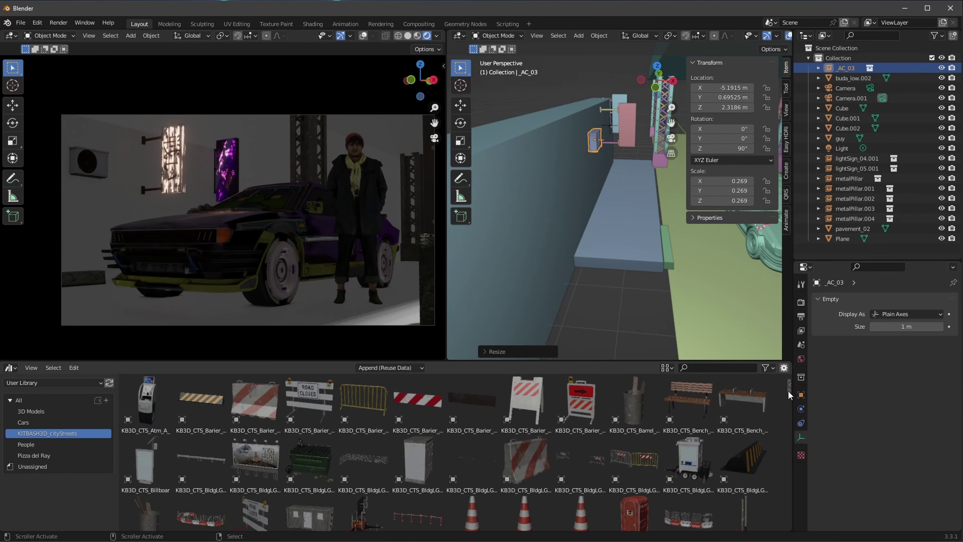
# Drop the KB3D_CTS_BldgLG_J_BarrierB street barrier onto the pavement.
pyautogui.scroll(-2, 789, 394)
pyautogui.scroll(-2, 789, 395)
pyautogui.scroll(-2, 789, 395)
pyautogui.moveTo(472, 402); pyautogui.dragTo(655, 243)
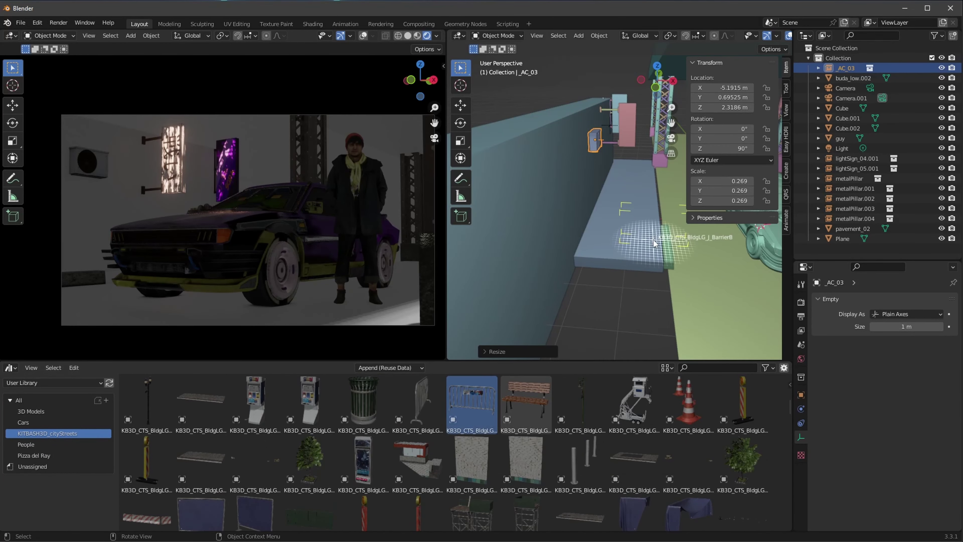
pyautogui.moveTo(694, 298); pyautogui.dragTo(655, 235)
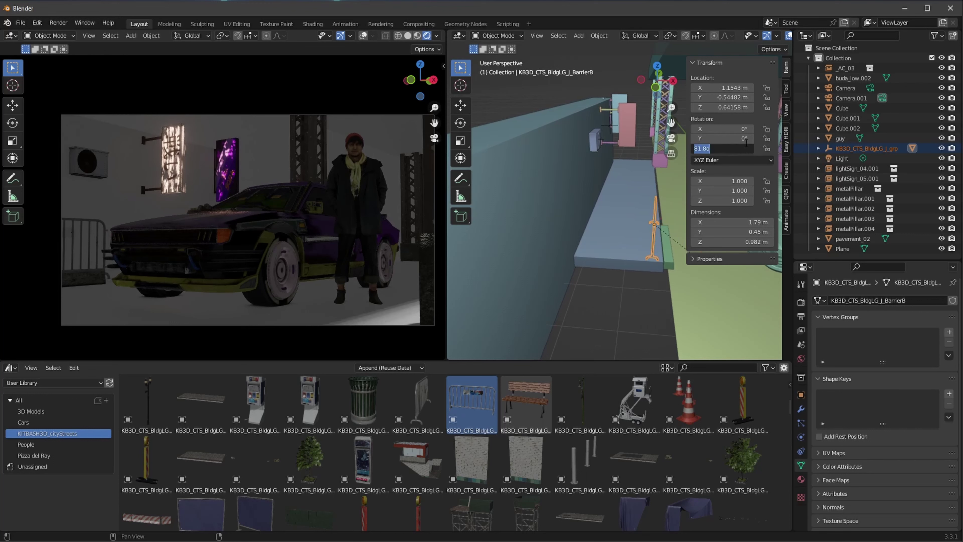
# Set the barrier's Z rotation to 90°, slide it along X, then select Camera.001.
pyautogui.write('90')
pyautogui.press('Return')
pyautogui.moveTo(644, 227); pyautogui.dragTo(638, 273, button='middle')
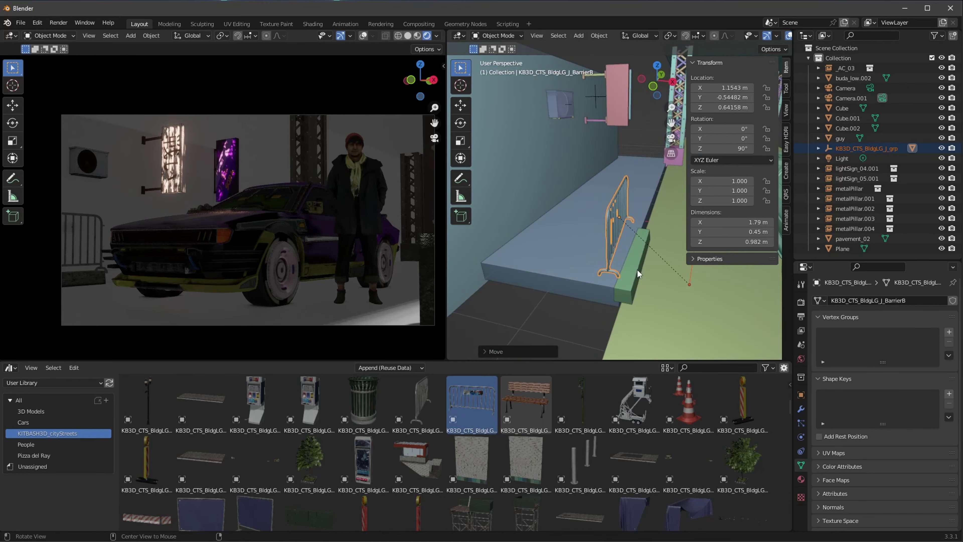
pyautogui.press('g')
pyautogui.press('x')
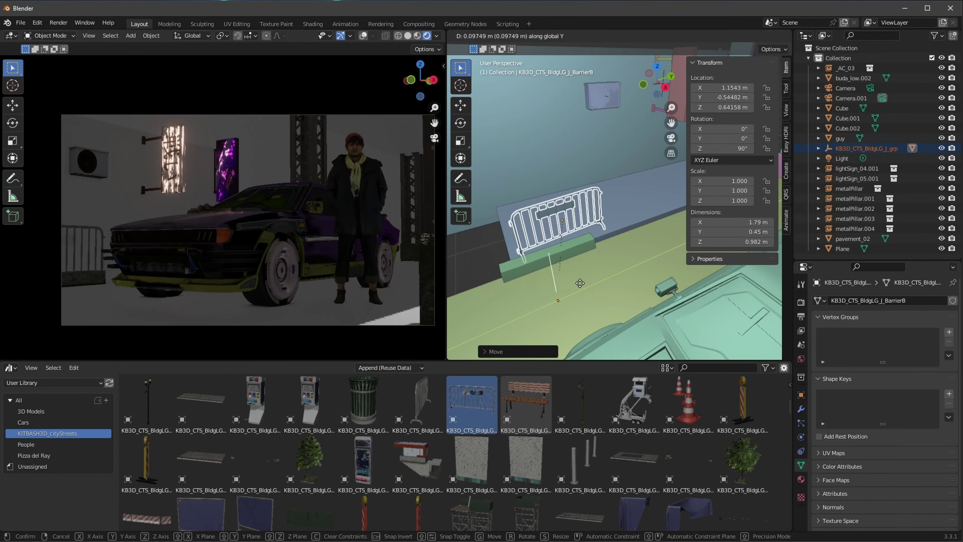
pyautogui.click(632, 266)
pyautogui.click(882, 98)
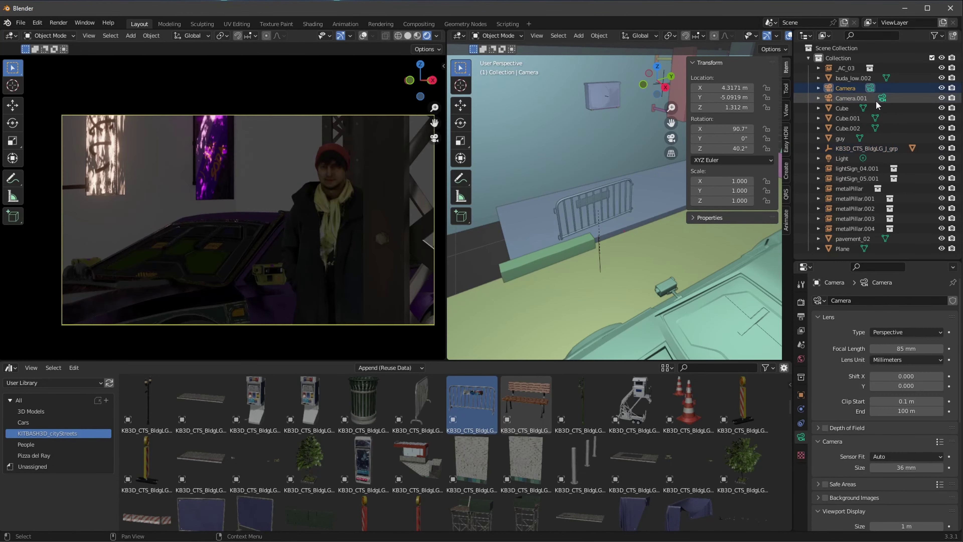
pyautogui.moveTo(787, 408); pyautogui.dragTo(781, 471)
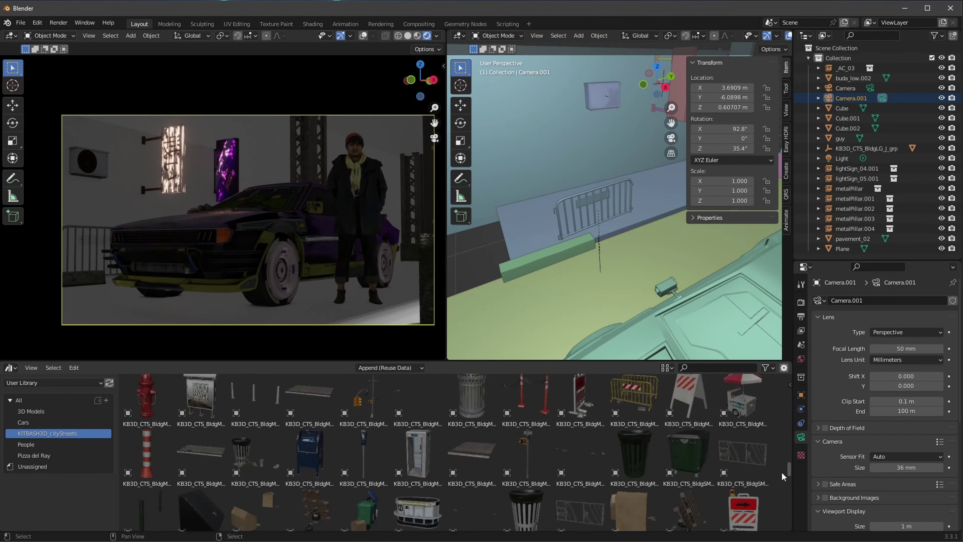
# Add the KitBash3D traffic-light asset and slide it along Y into place by the street.
pyautogui.moveTo(363, 440)
pyautogui.mouseDown()
pyautogui.moveTo(569, 308)
pyautogui.moveTo(569, 318)
pyautogui.mouseUp()
pyautogui.scroll(-3, 561, 304)
pyautogui.scroll(-3, 557, 296)
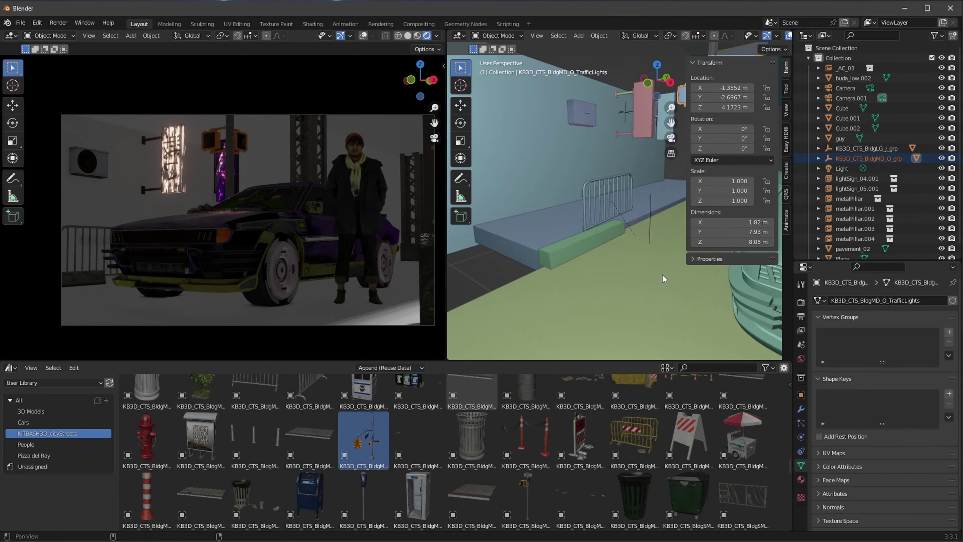
pyautogui.scroll(-2, 553, 291)
pyautogui.moveTo(553, 292); pyautogui.dragTo(493, 300, button='middle')
pyautogui.press('g')
pyautogui.press('z')
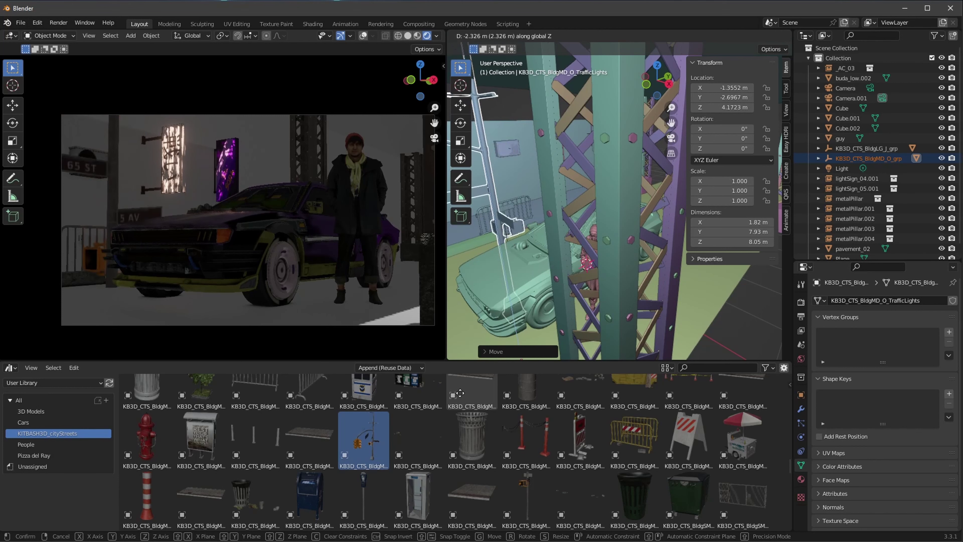
pyautogui.press('y')
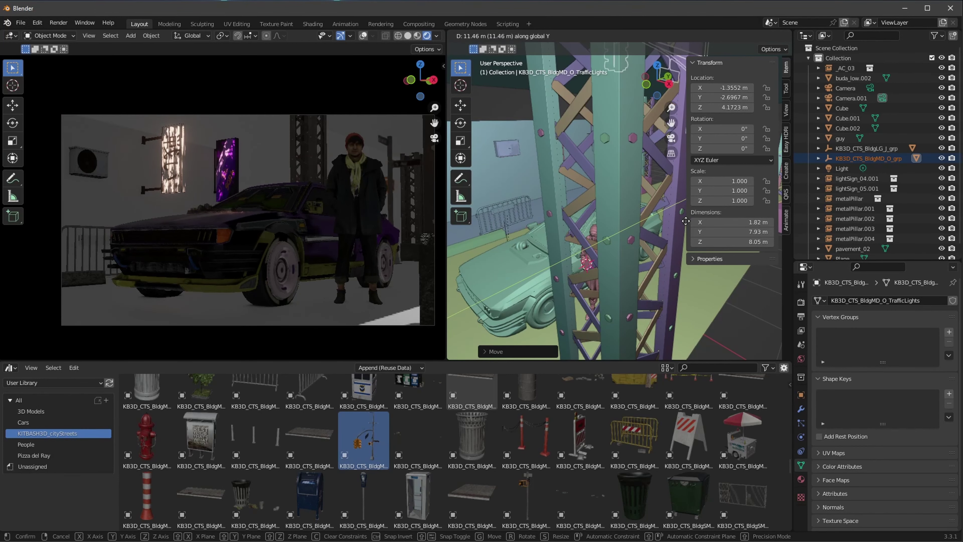
pyautogui.click(686, 221)
pyautogui.scroll(-2, 686, 221)
pyautogui.moveTo(686, 221); pyautogui.dragTo(638, 171, button='middle')
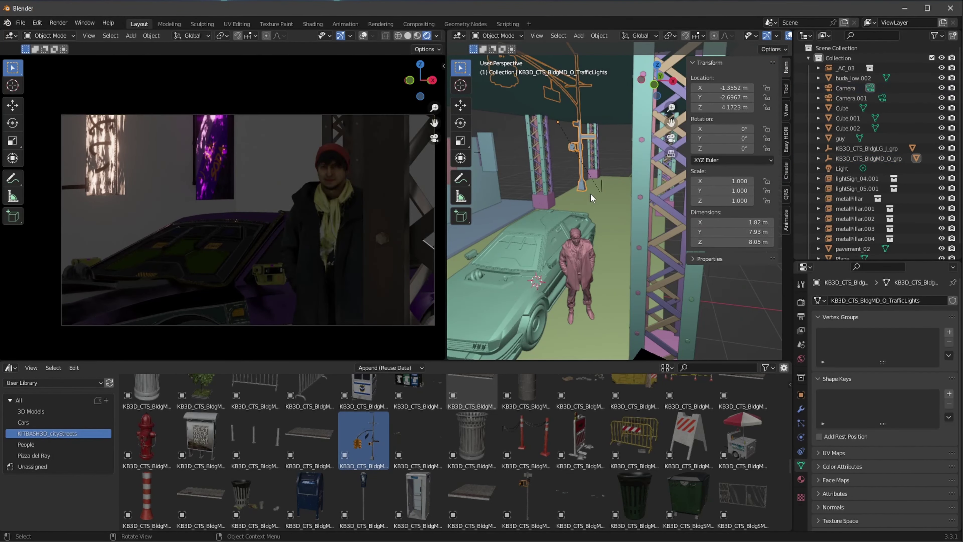
pyautogui.press('g')
pyautogui.press('y')
pyautogui.click(573, 216)
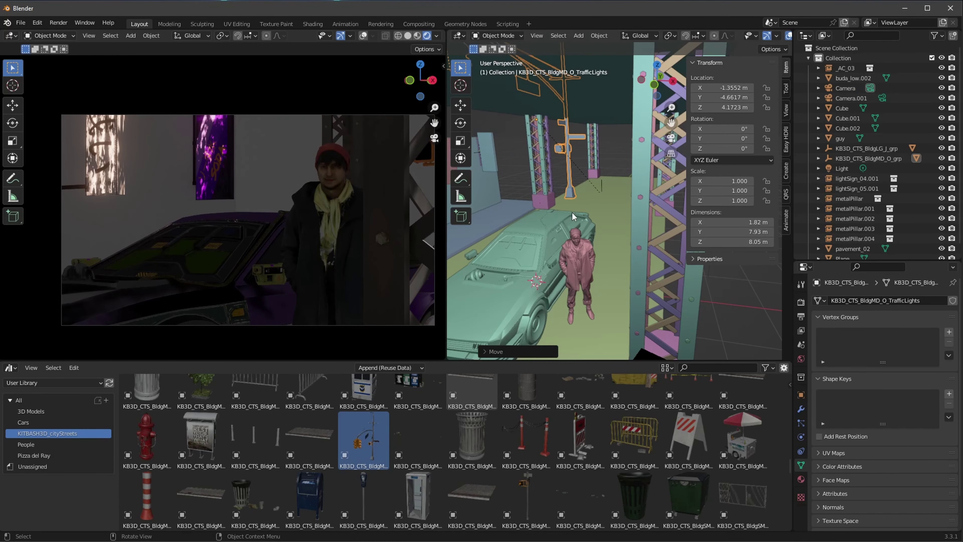
pyautogui.press('g')
pyautogui.press('y')
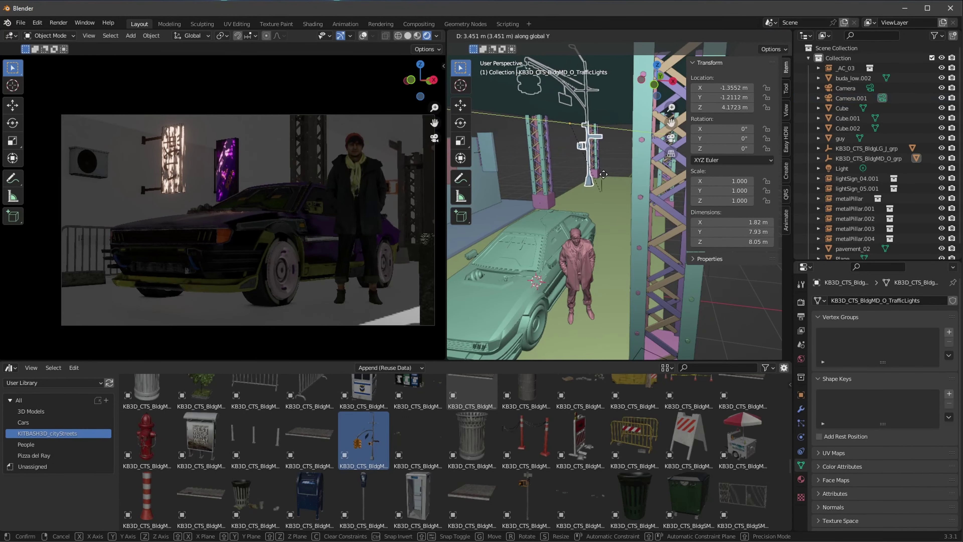
pyautogui.click(611, 213)
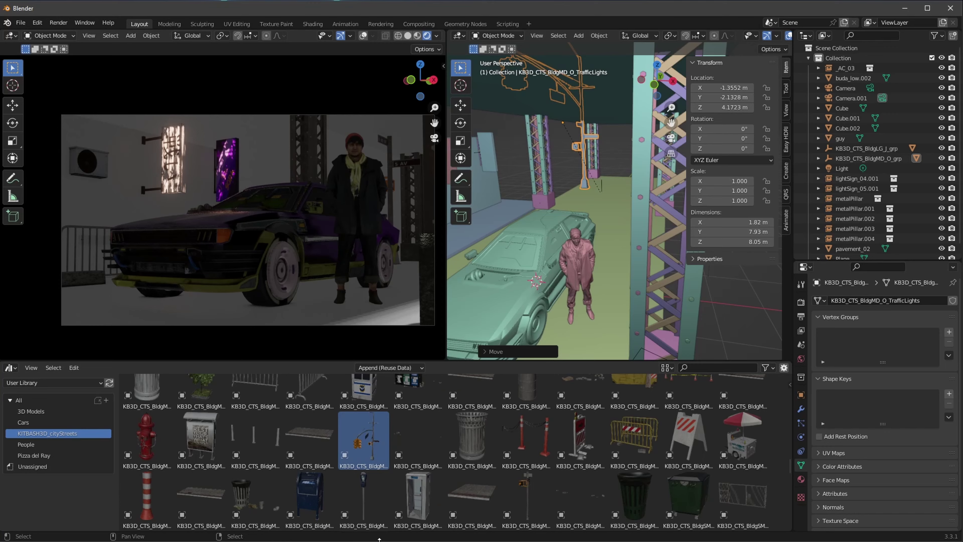
# Add the Lamp_G street lamp near the car and position it along Y.
pyautogui.scroll(1, 783, 458)
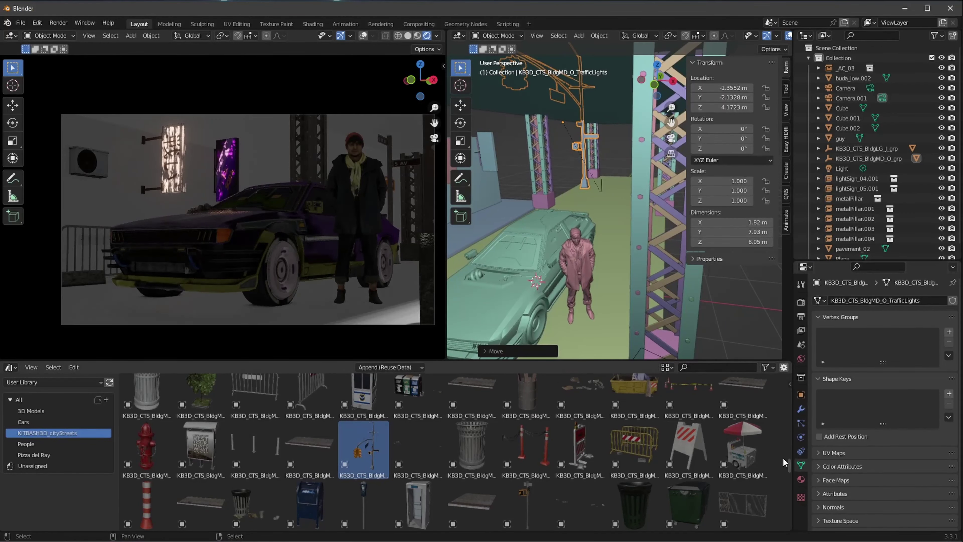
pyautogui.scroll(-2, 782, 458)
pyautogui.scroll(-1, 788, 469)
pyautogui.scroll(-1, 786, 474)
pyautogui.scroll(-1, 784, 482)
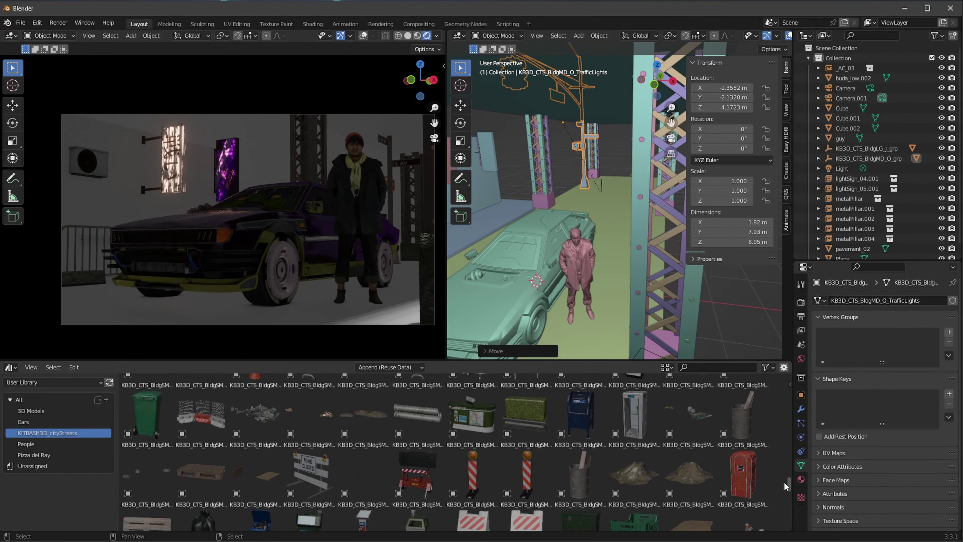
pyautogui.scroll(-2, 784, 482)
pyautogui.scroll(-2, 783, 484)
pyautogui.scroll(-2, 780, 495)
pyautogui.scroll(-2, 778, 503)
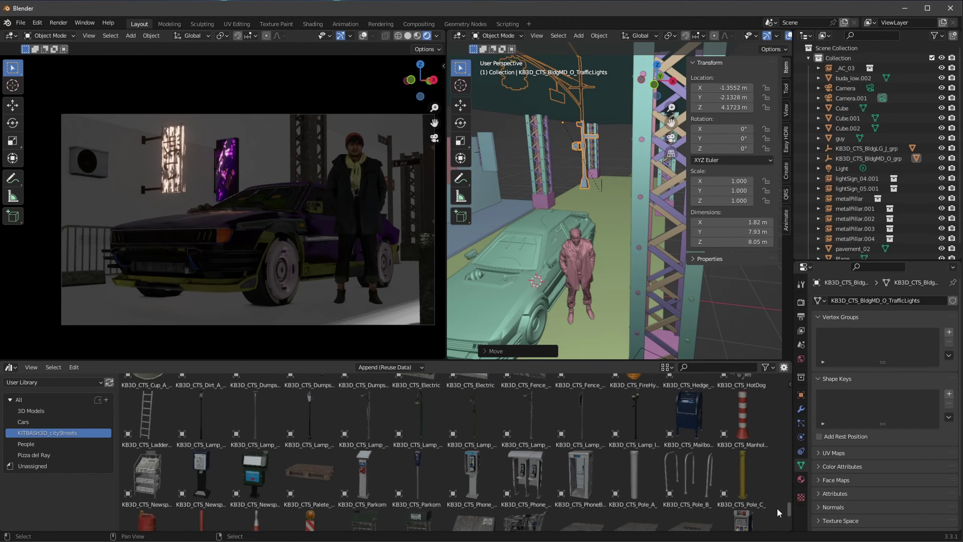
pyautogui.scroll(-3, 776, 507)
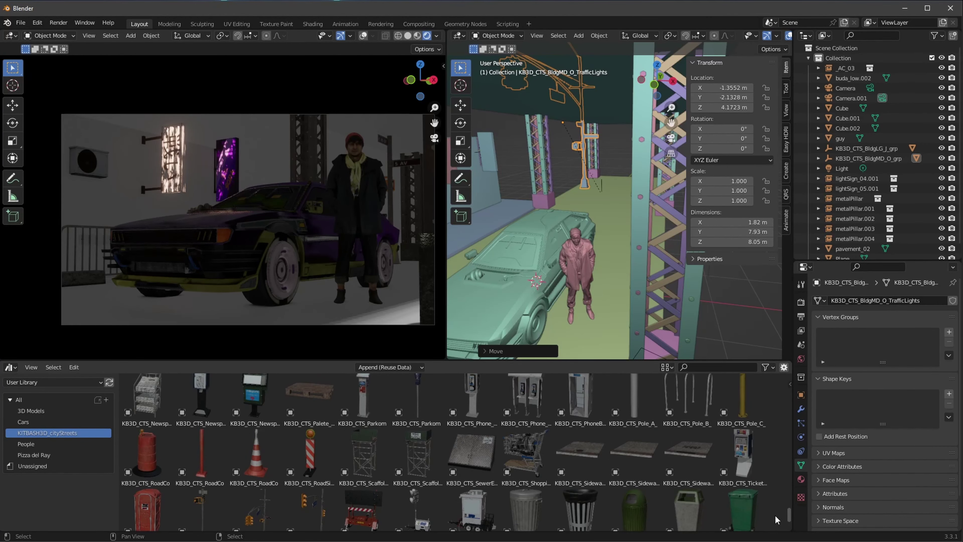
pyautogui.scroll(2, 775, 515)
pyautogui.scroll(2, 775, 508)
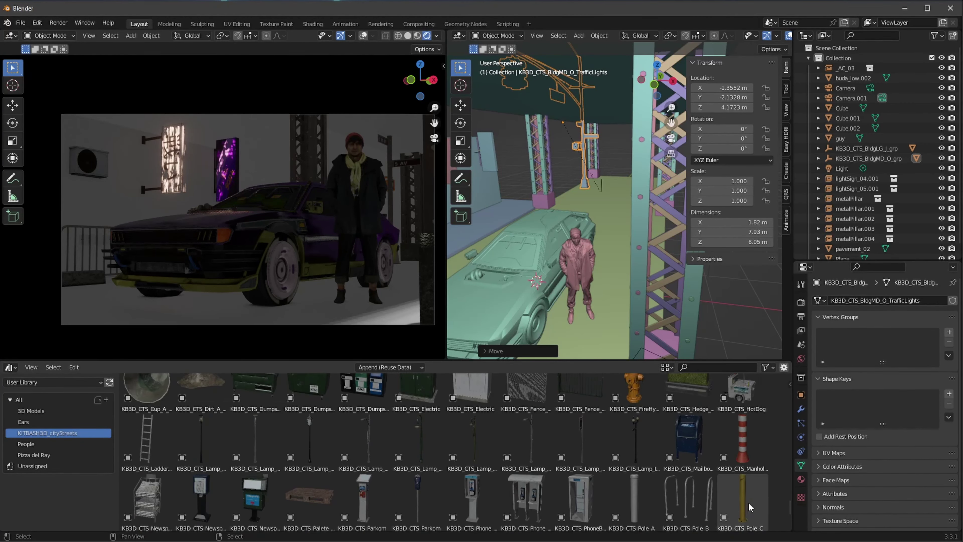
pyautogui.moveTo(526, 440); pyautogui.dragTo(599, 270)
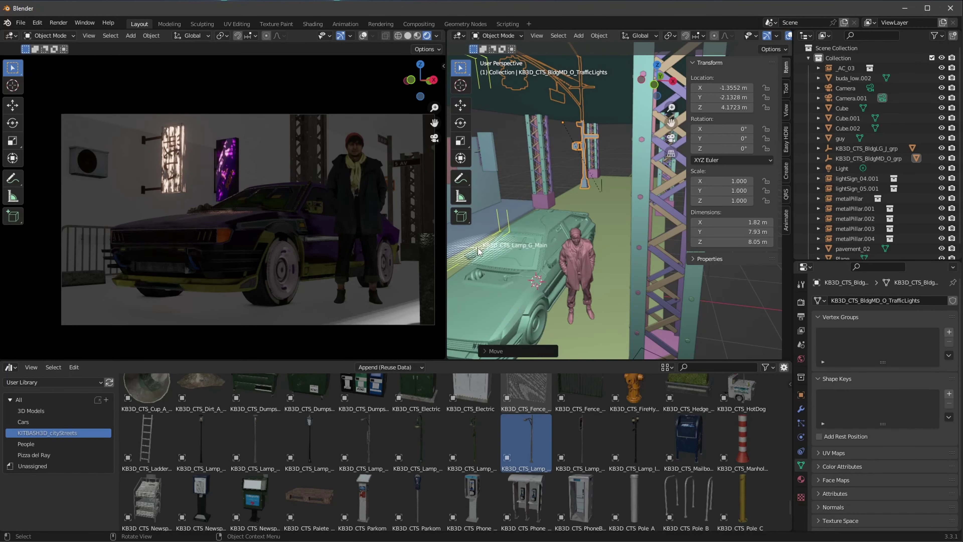
pyautogui.moveTo(479, 251); pyautogui.dragTo(482, 250)
pyautogui.press('g')
pyautogui.press('y')
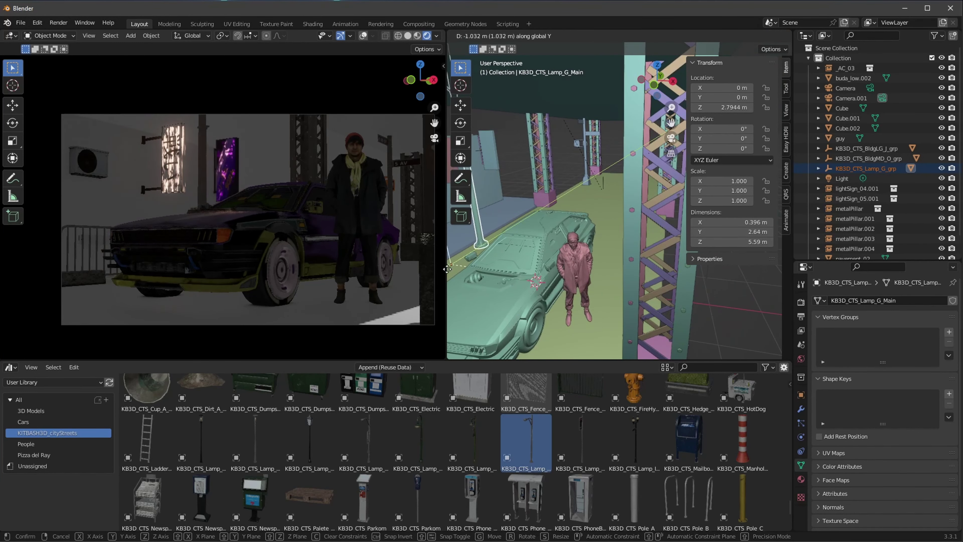
pyautogui.click(314, 359)
pyautogui.scroll(2, 208, 526)
pyautogui.scroll(2, 207, 527)
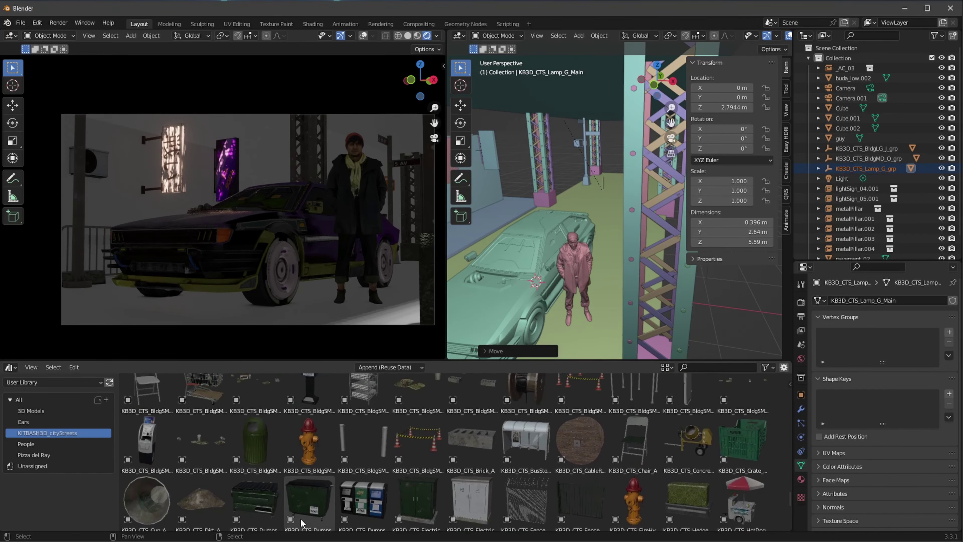
pyautogui.scroll(-1, 351, 463)
# Add a dumpster asset and move it along Y onto the sidewalk beside the pole.
pyautogui.moveTo(278, 497)
pyautogui.mouseDown()
pyautogui.moveTo(466, 246)
pyautogui.moveTo(493, 253)
pyautogui.mouseUp()
pyautogui.keyDown('shift'); pyautogui.moveTo(492, 253); pyautogui.dragTo(753, 161, button='middle'); pyautogui.keyUp('shift')
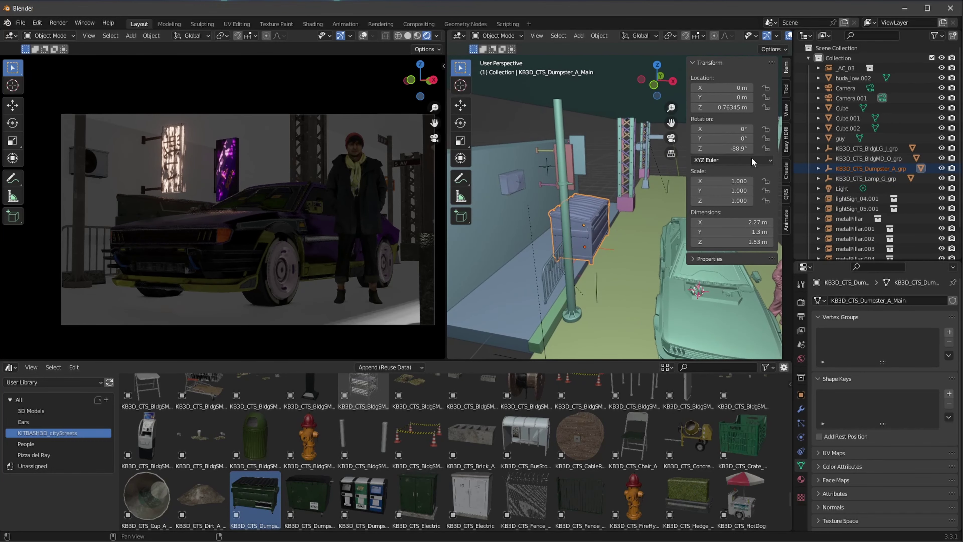
pyautogui.press('g')
pyautogui.press('y')
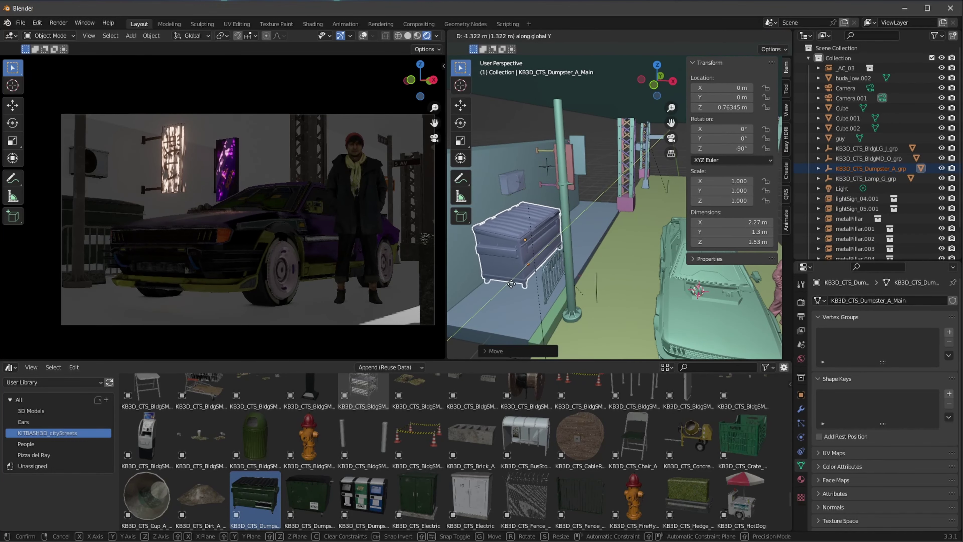
pyautogui.click(522, 280)
# Add a trash cart, adjusting its height on Z and its position on X.
pyautogui.scroll(6, 201, 456)
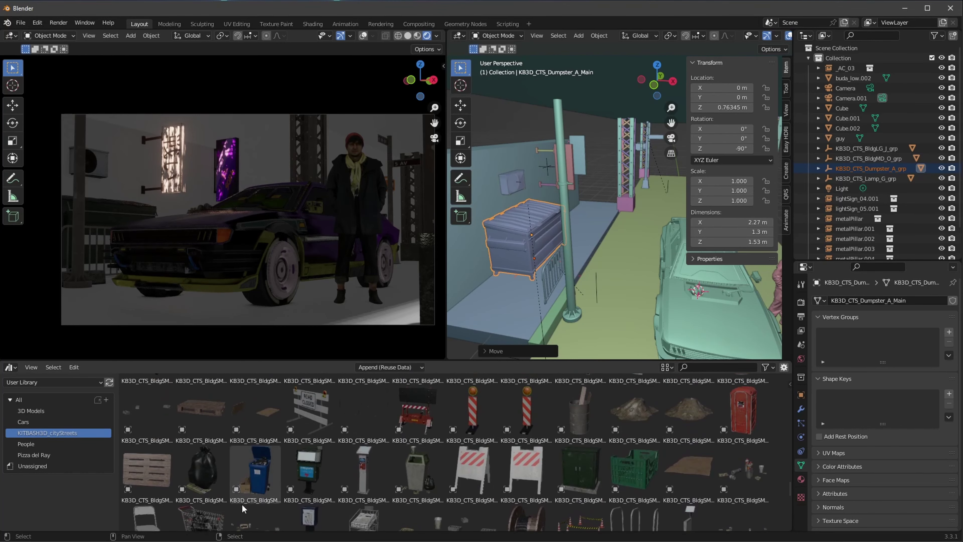
pyautogui.moveTo(201, 497); pyautogui.dragTo(615, 330)
pyautogui.moveTo(611, 338); pyautogui.dragTo(618, 289, button='middle')
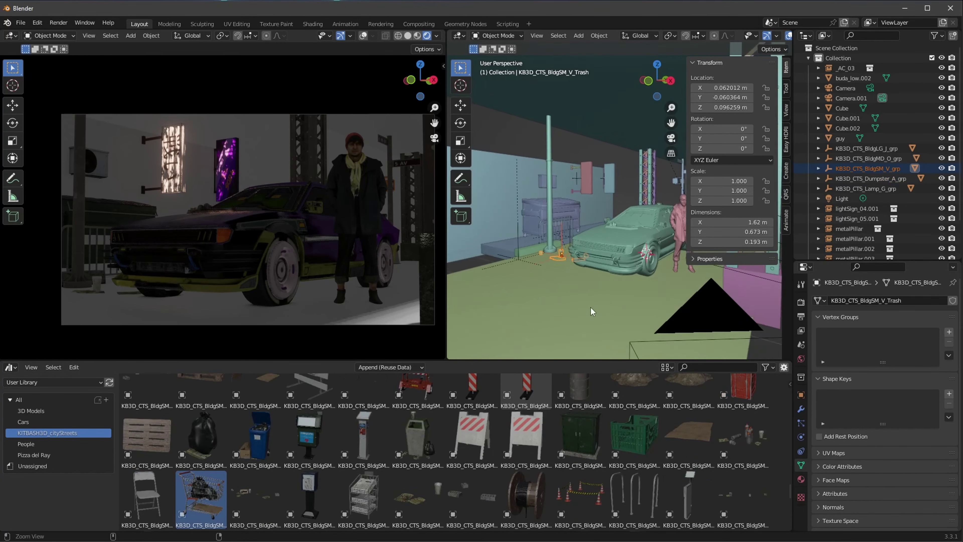
pyautogui.press('g')
pyautogui.press('z')
pyautogui.click(608, 303)
pyautogui.press('g')
pyautogui.press('x')
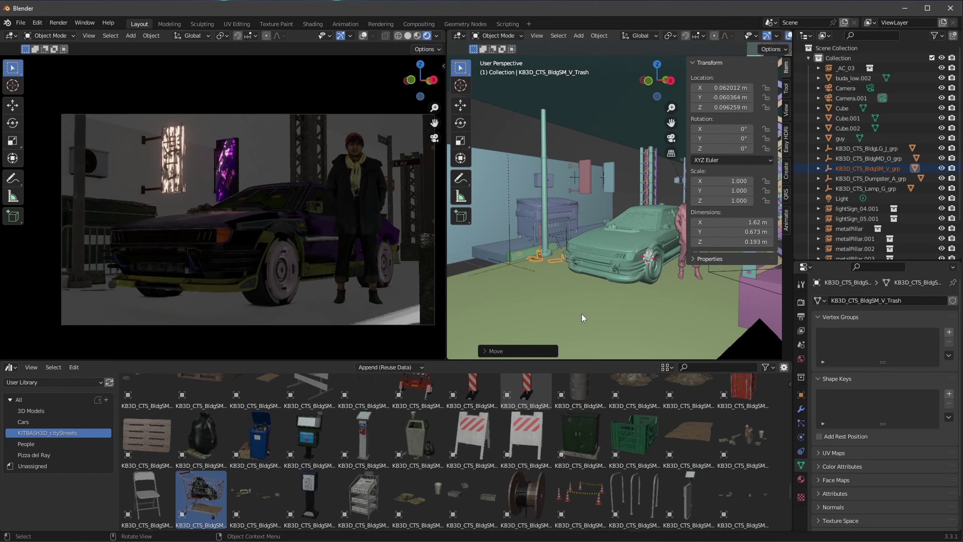
pyautogui.click(563, 318)
# Add a trashcan and place it on the sidewalk beside the pole.
pyautogui.moveTo(267, 449); pyautogui.dragTo(535, 294)
pyautogui.moveTo(535, 294); pyautogui.dragTo(546, 308, button='middle')
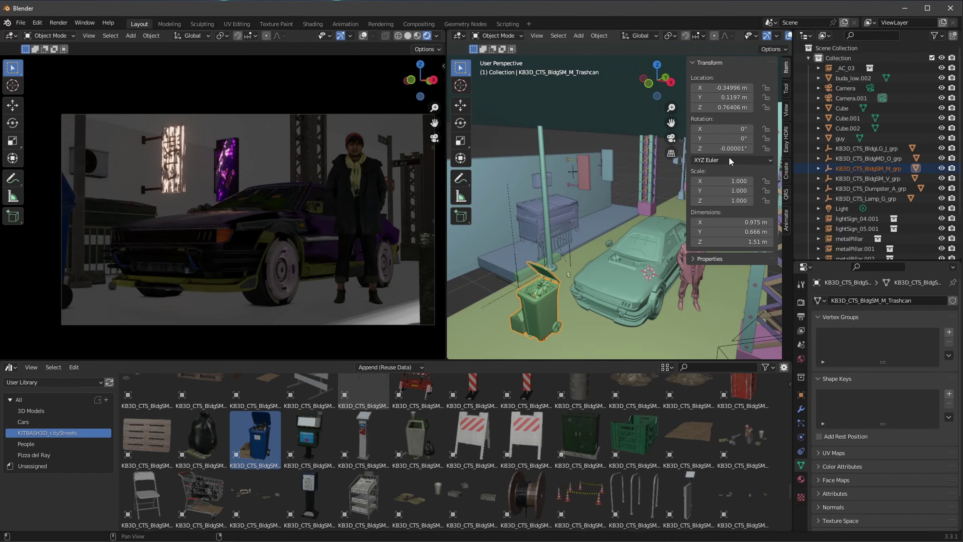
pyautogui.press('g')
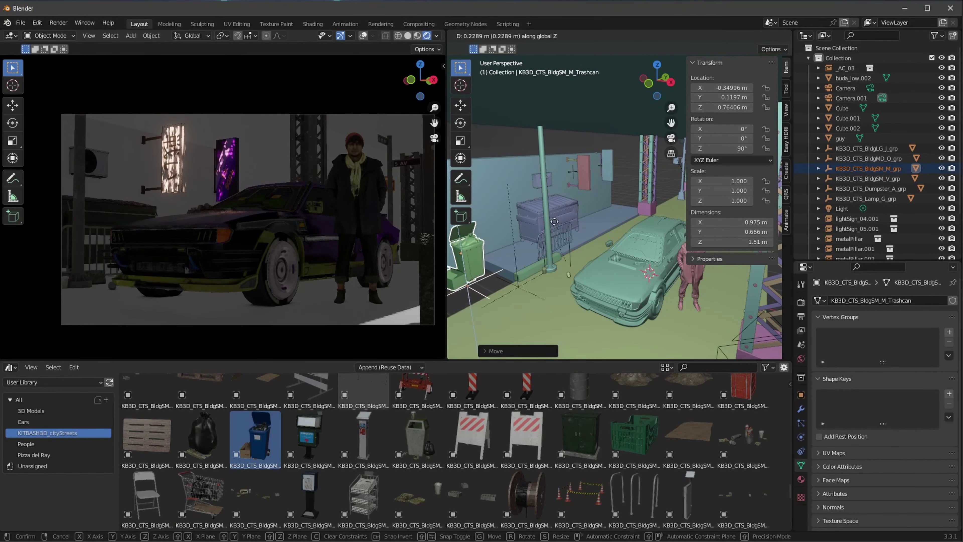
pyautogui.click(529, 232)
pyautogui.press('g')
pyautogui.press('z')
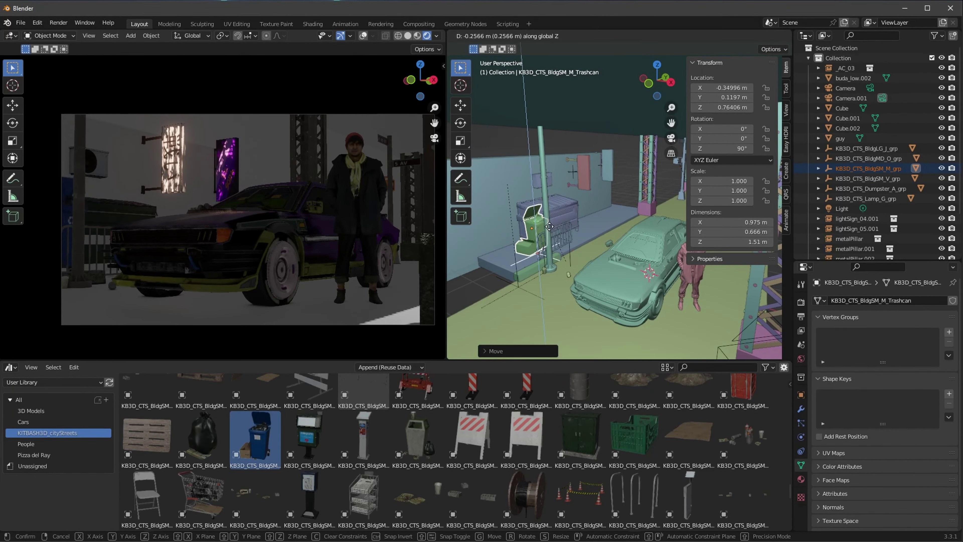
pyautogui.press('y')
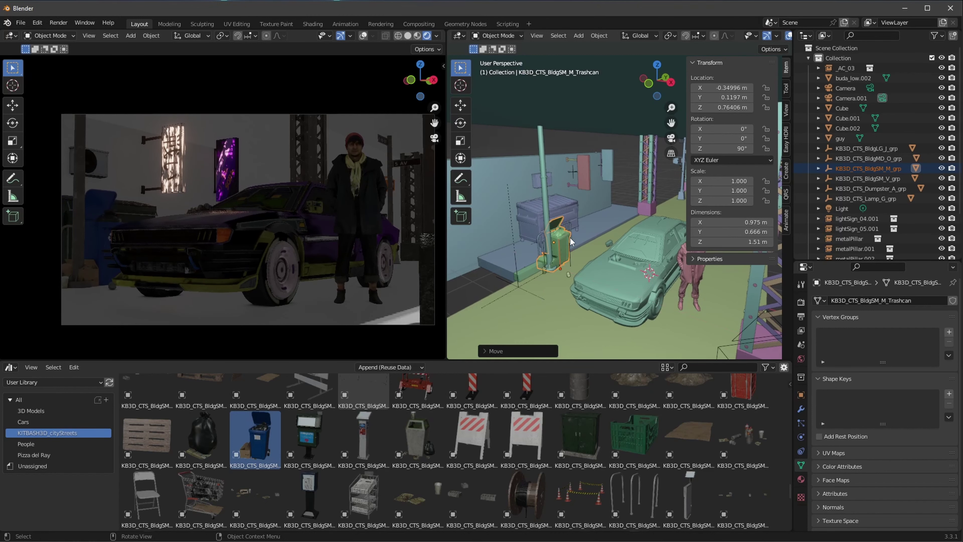
pyautogui.press('y')
pyautogui.click(575, 235)
# Switch to the Camera.001 view and shift the green trash bin to the left.
pyautogui.scroll(-5, 403, 470)
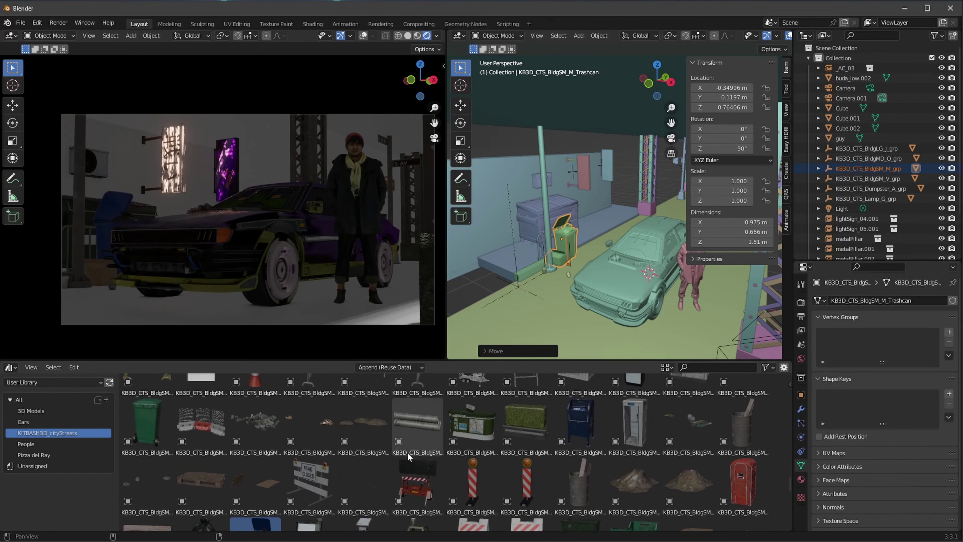
pyautogui.scroll(-5, 403, 470)
pyautogui.scroll(-3, 403, 471)
pyautogui.scroll(-3, 403, 474)
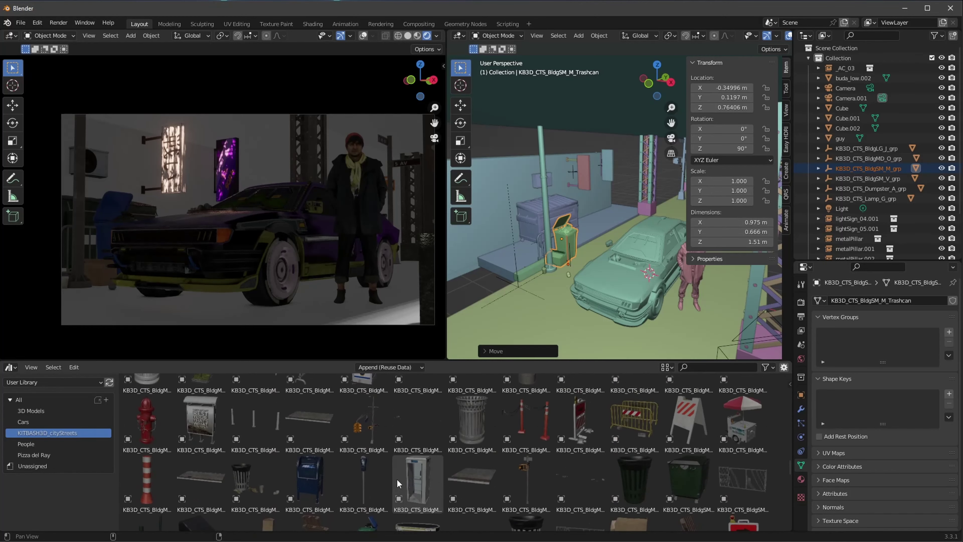
pyautogui.scroll(-2, 405, 478)
pyautogui.scroll(-3, 405, 481)
pyautogui.scroll(-3, 405, 481)
pyautogui.scroll(-3, 406, 473)
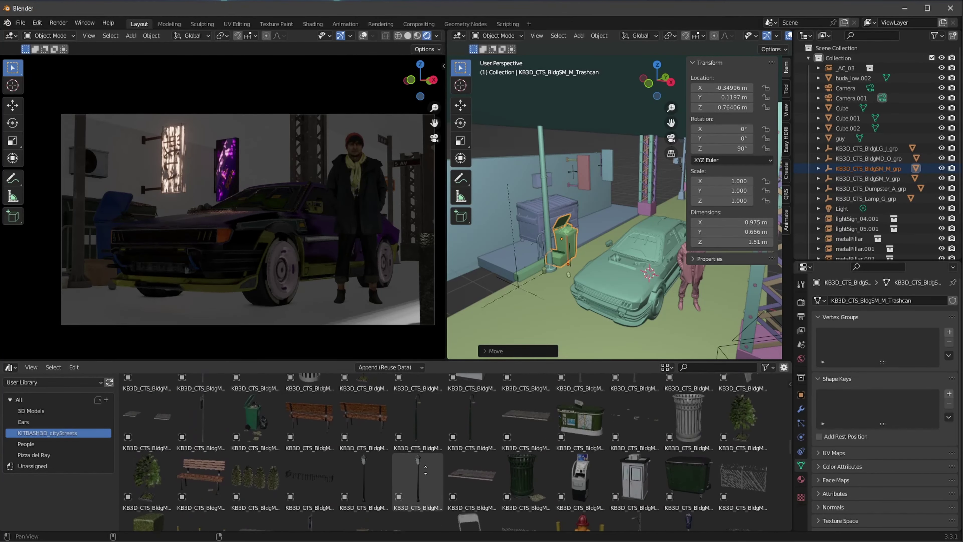
pyautogui.scroll(-3, 409, 465)
pyautogui.scroll(-3, 411, 457)
pyautogui.scroll(-3, 415, 453)
pyautogui.scroll(-3, 416, 458)
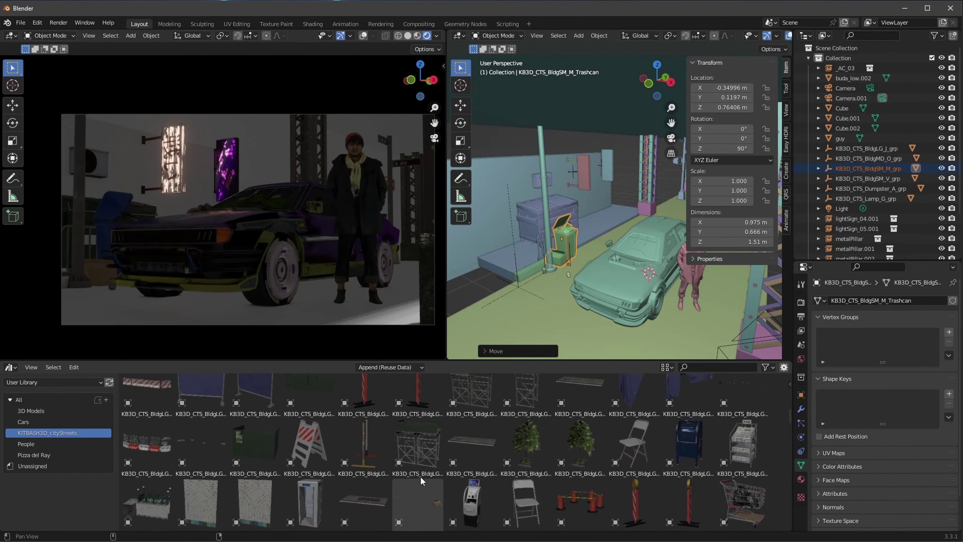
pyautogui.scroll(-3, 419, 462)
pyautogui.scroll(-3, 421, 466)
pyautogui.click(870, 88)
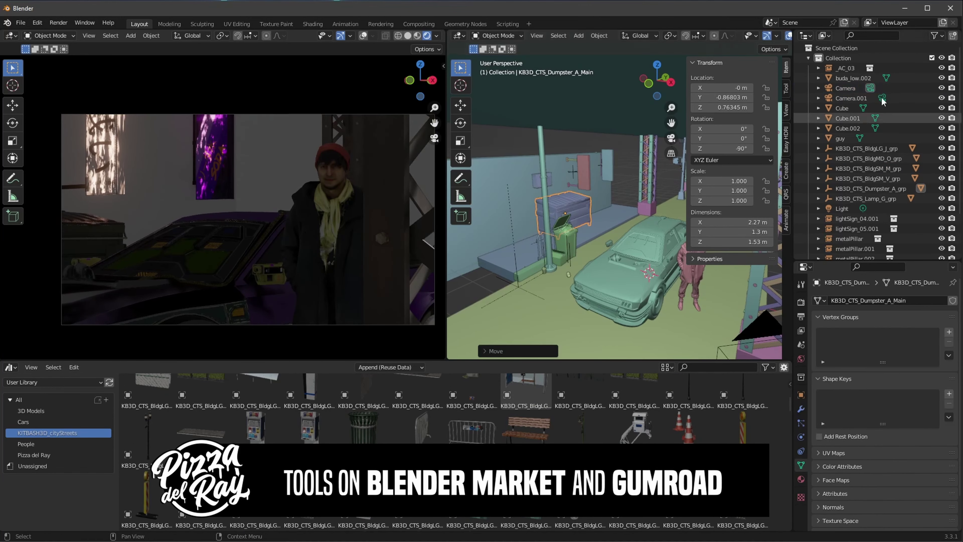
pyautogui.click(882, 98)
pyautogui.moveTo(573, 248); pyautogui.dragTo(548, 216)
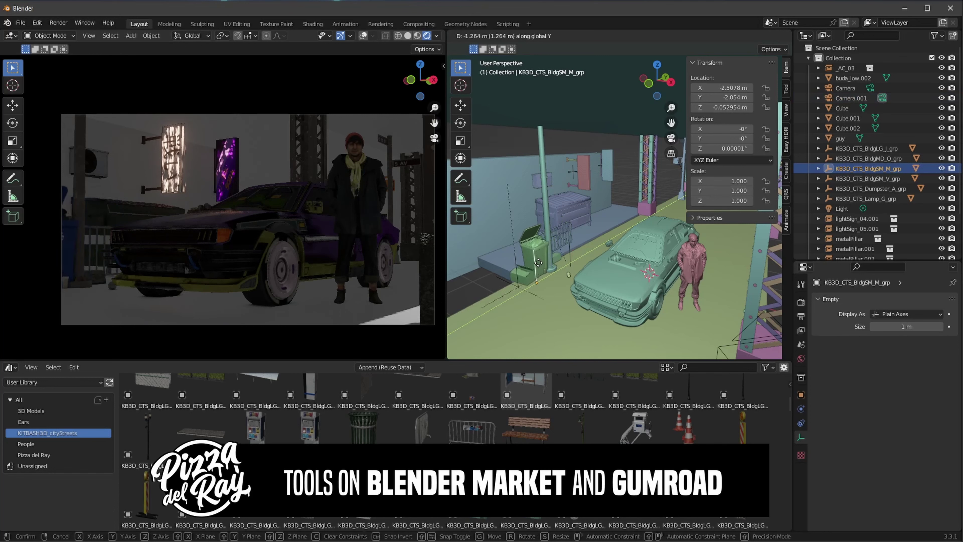
# Clear the street lamp's rotation so it stands upright, and bring in the MetroWallB panel.
pyautogui.click(547, 216)
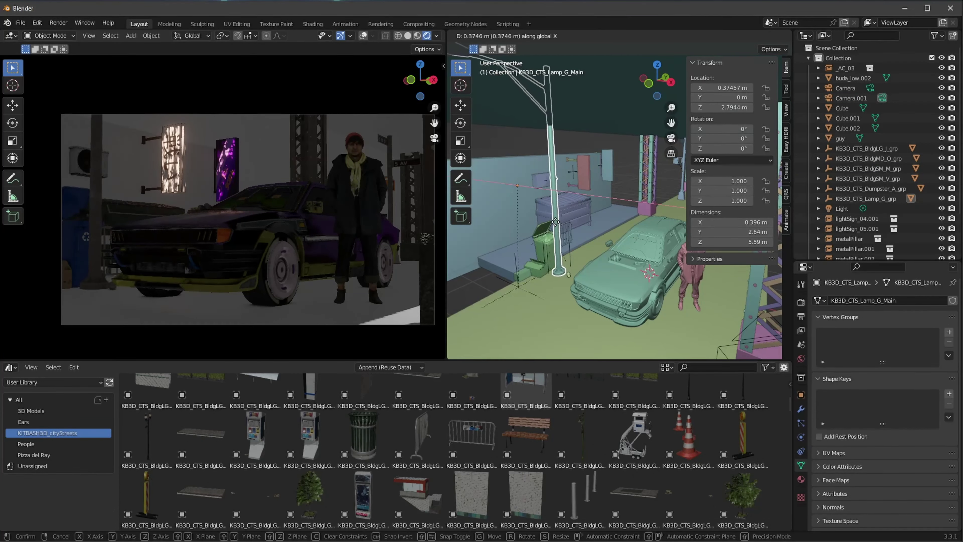
pyautogui.hotkey('alt', 'r')
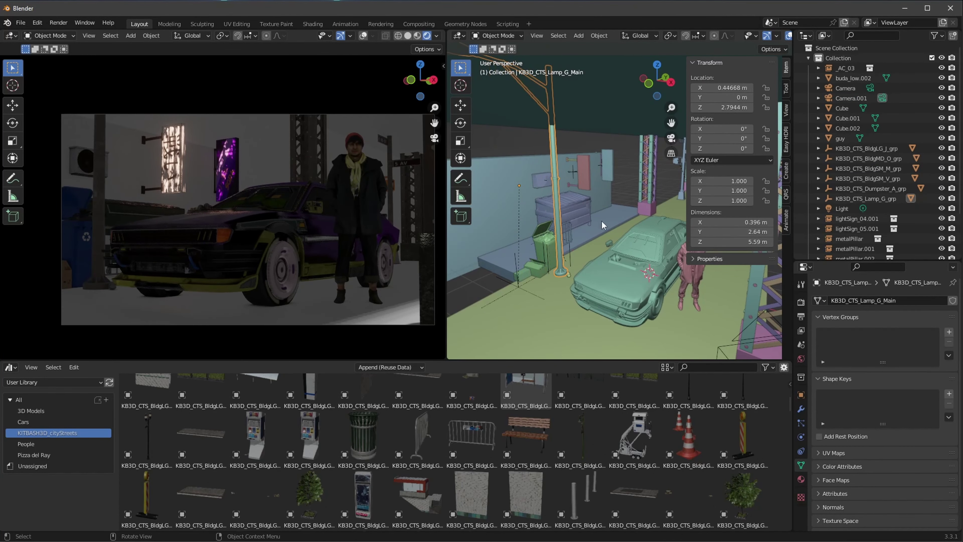
pyautogui.moveTo(603, 265); pyautogui.dragTo(569, 227, button='middle')
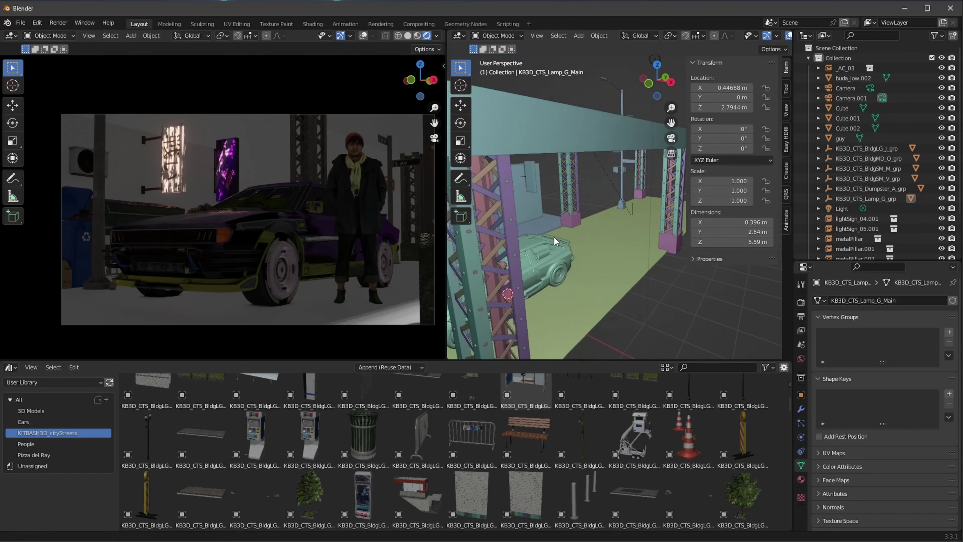
pyautogui.scroll(-1, 526, 455)
pyautogui.moveTo(526, 478); pyautogui.dragTo(560, 219)
# Drop the MetroWallB panel by the pillar, scale it up and slide it along Y.
pyautogui.moveTo(560, 219); pyautogui.dragTo(575, 125, button='middle')
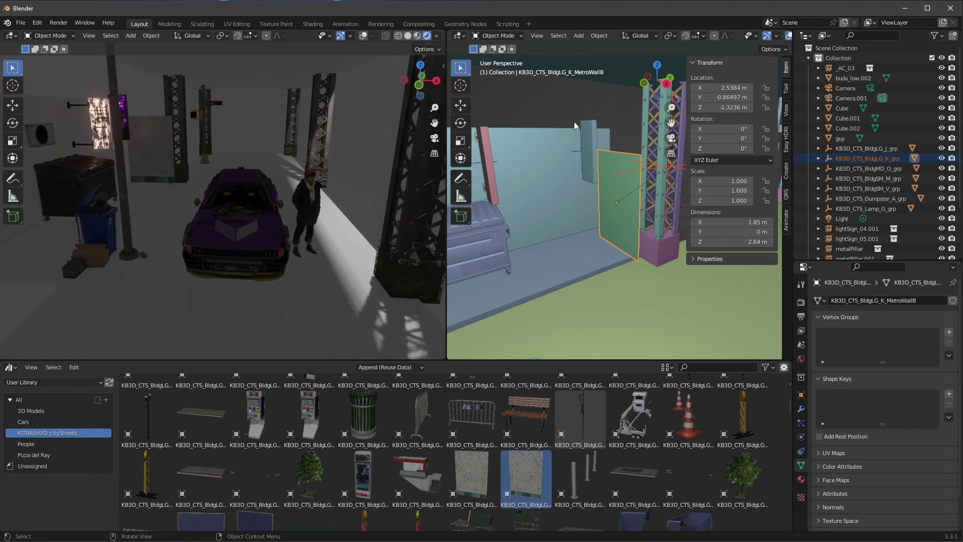
pyautogui.press('KP_0')
pyautogui.press('KP_0')
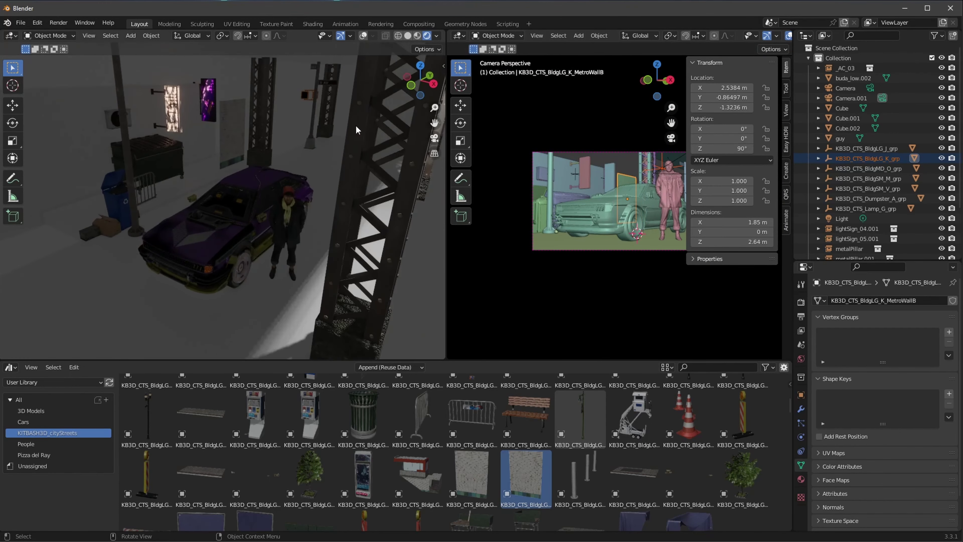
pyautogui.press('s')
pyautogui.click(270, 240)
pyautogui.press('g')
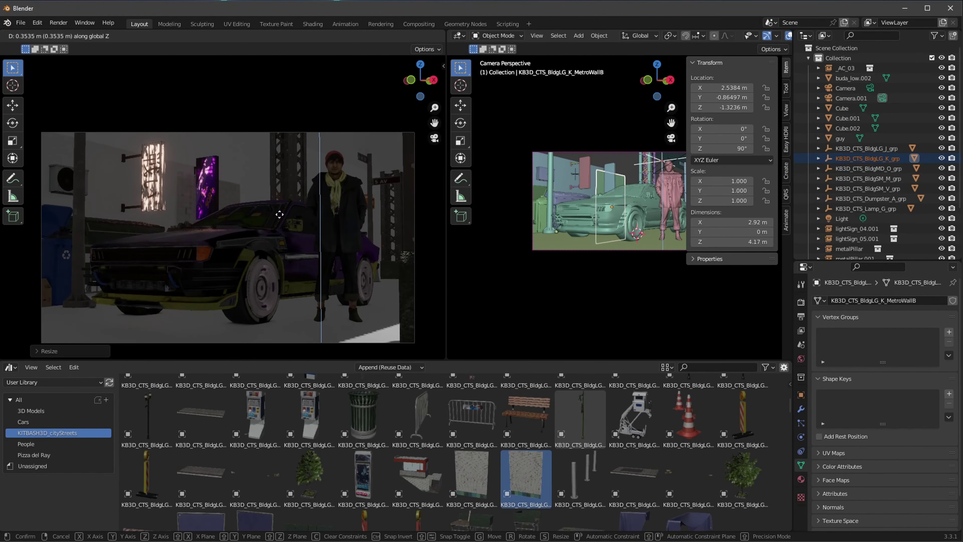
pyautogui.press('y')
pyautogui.click(323, 167)
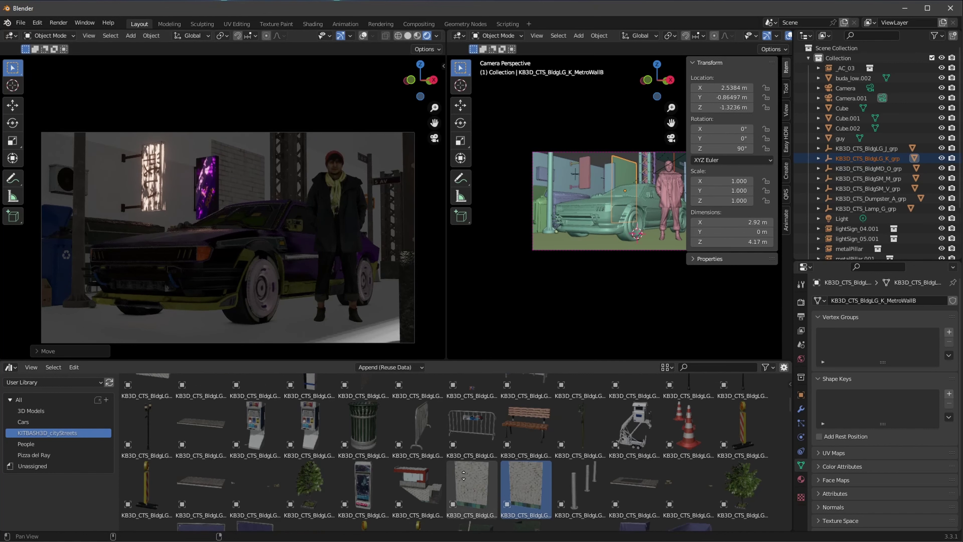
# Add the BarrierA concrete barrier and select it to inspect its placement.
pyautogui.scroll(-10, 462, 461)
pyautogui.scroll(2, 462, 460)
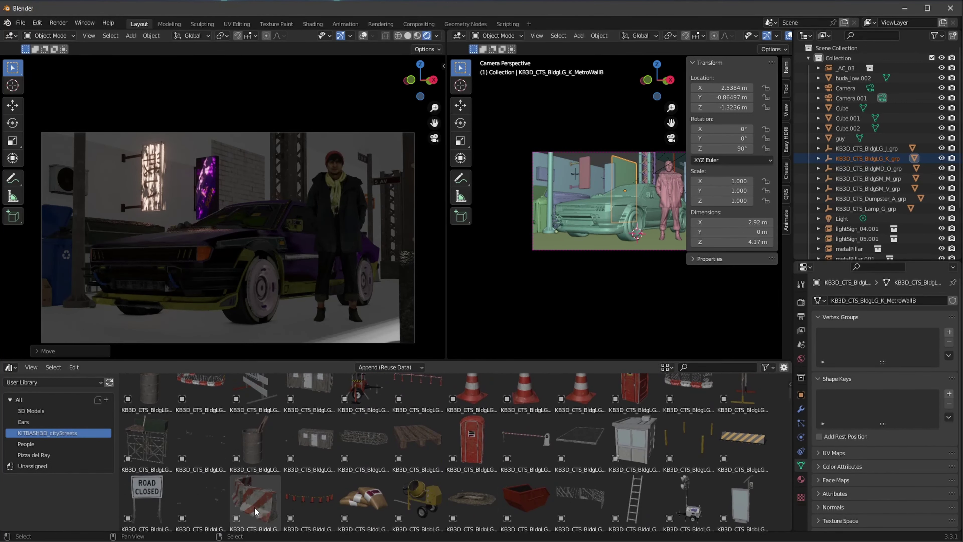
pyautogui.moveTo(255, 493)
pyautogui.mouseDown()
pyautogui.moveTo(602, 246)
pyautogui.moveTo(625, 265)
pyautogui.mouseUp()
pyautogui.press('n')
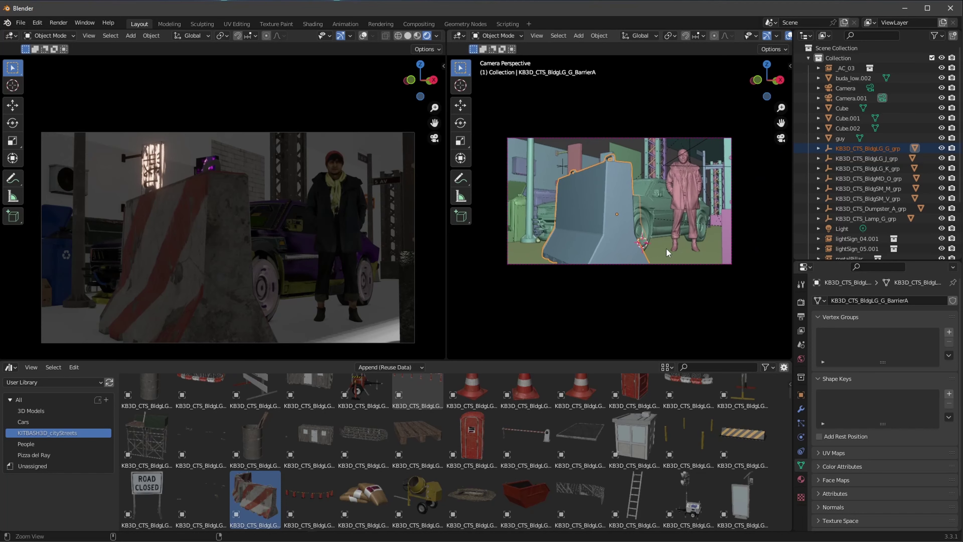
pyautogui.moveTo(625, 228); pyautogui.dragTo(720, 198, button='middle')
pyautogui.click(688, 270)
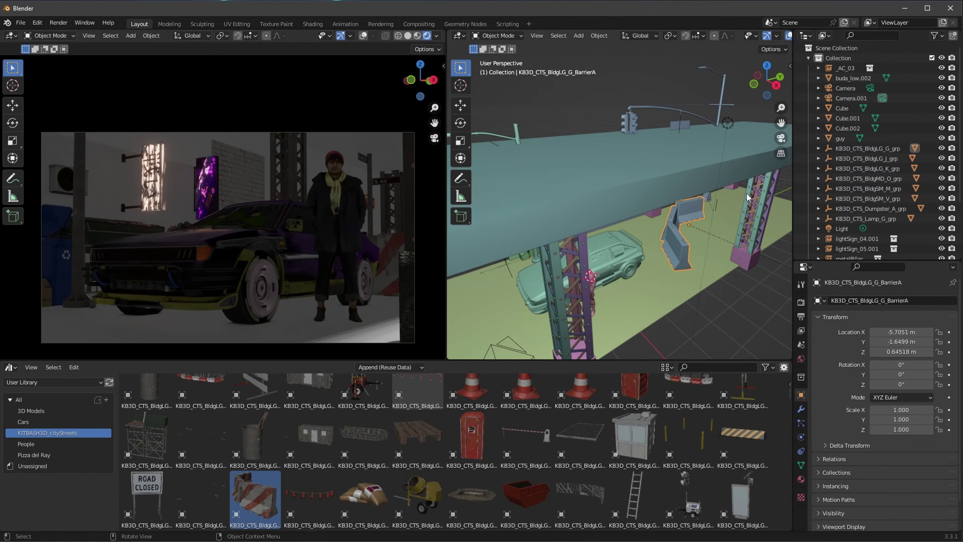
# Rotate the barrier 122° about Z and return to the Camera.001 view.
pyautogui.press('r')
pyautogui.click(640, 192)
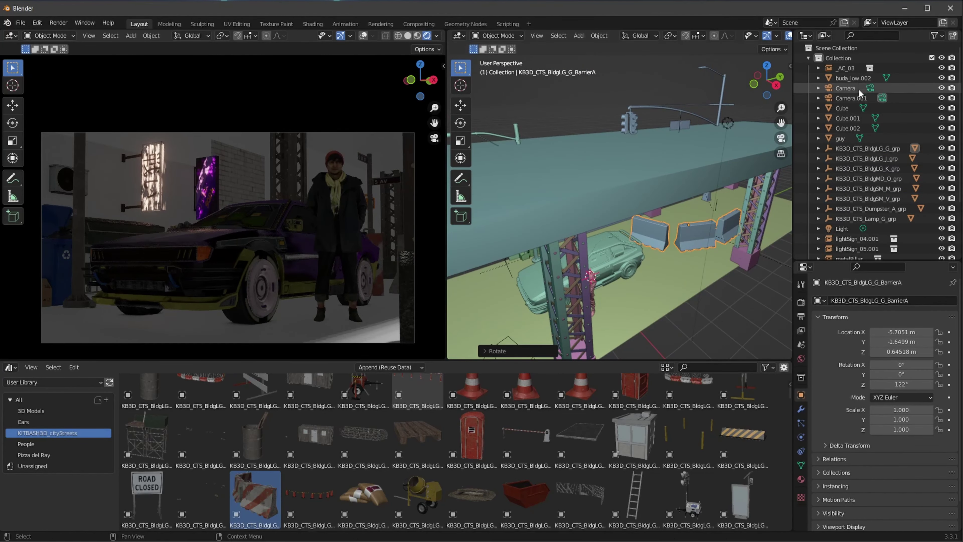
pyautogui.click(851, 98)
# Place the Dumpster in the left foreground, 1.786 m along Y, then show the Pizza del Ray assets.
pyautogui.scroll(5, 548, 477)
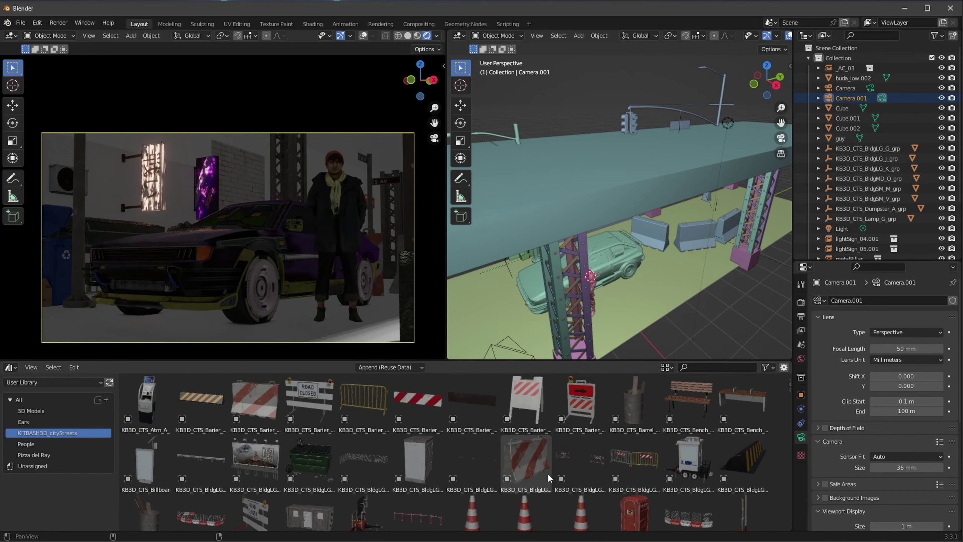
pyautogui.scroll(-3, 549, 478)
pyautogui.scroll(3, 598, 496)
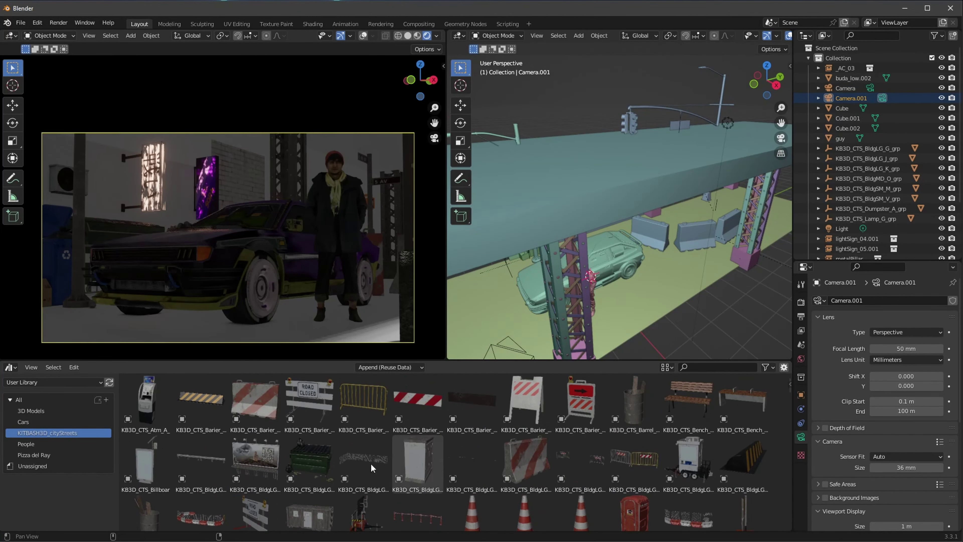
pyautogui.scroll(-2, 253, 489)
pyautogui.scroll(-2, 303, 486)
pyautogui.scroll(-2, 370, 482)
pyautogui.scroll(-2, 371, 482)
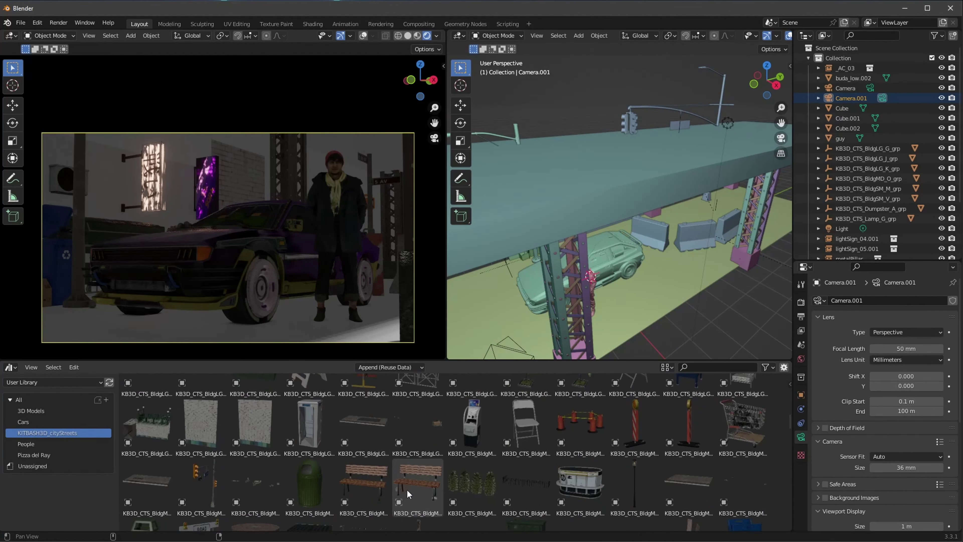
pyautogui.scroll(-2, 417, 471)
pyautogui.scroll(-2, 474, 459)
pyautogui.scroll(-2, 550, 440)
pyautogui.moveTo(580, 433)
pyautogui.mouseDown()
pyautogui.moveTo(257, 327)
pyautogui.moveTo(265, 334)
pyautogui.mouseUp()
pyautogui.press('g')
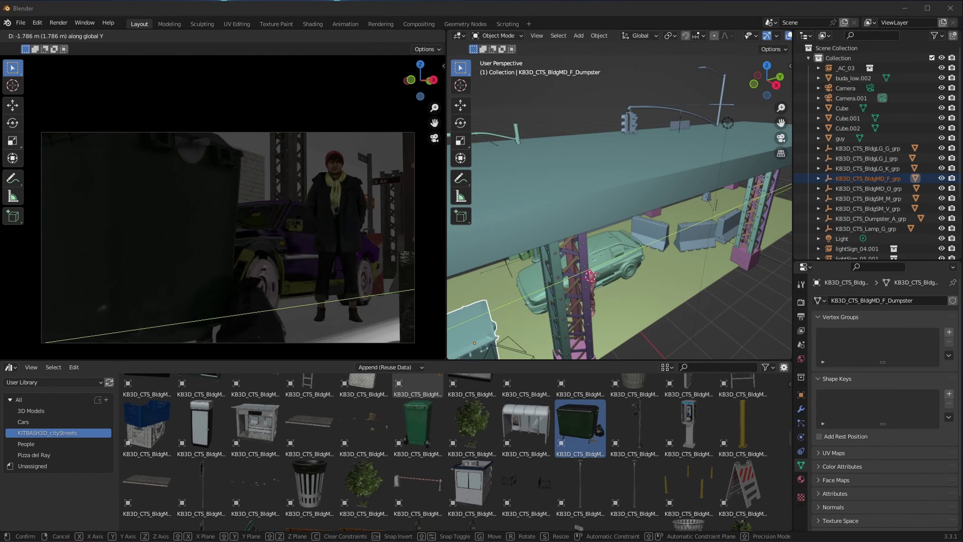
pyautogui.click(488, 310)
pyautogui.moveTo(487, 310); pyautogui.dragTo(531, 265, button='middle')
pyautogui.press('g')
pyautogui.click(535, 262)
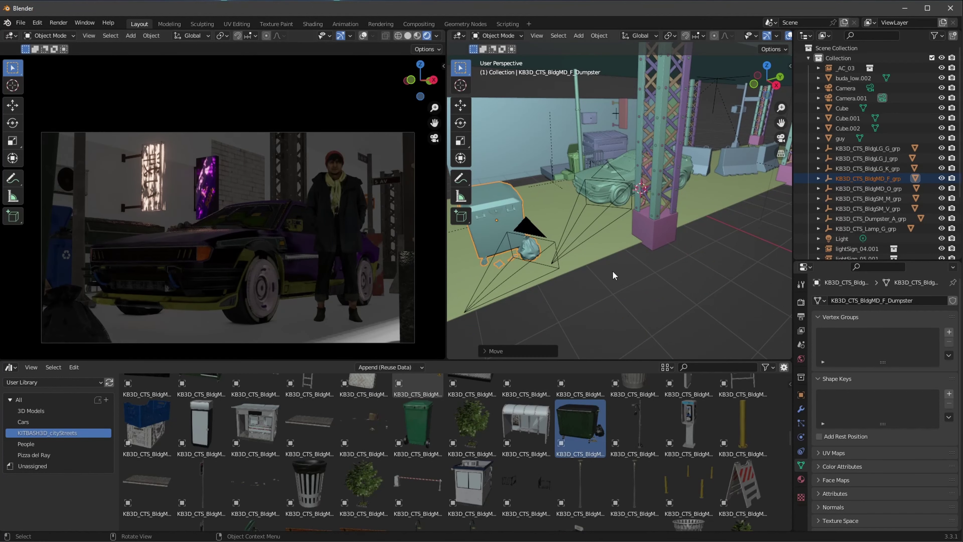
pyautogui.press('g')
pyautogui.press('y')
pyautogui.click(546, 258)
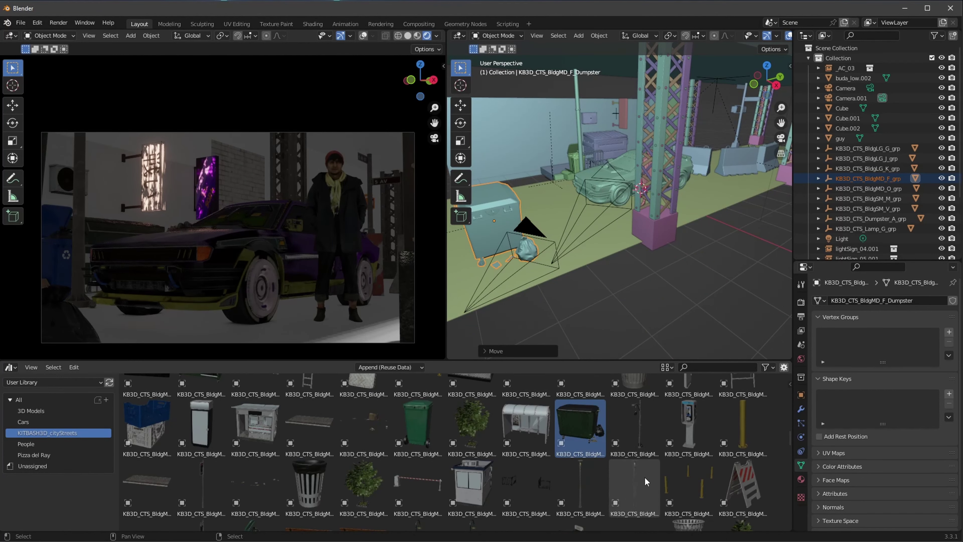
pyautogui.scroll(3, 646, 481)
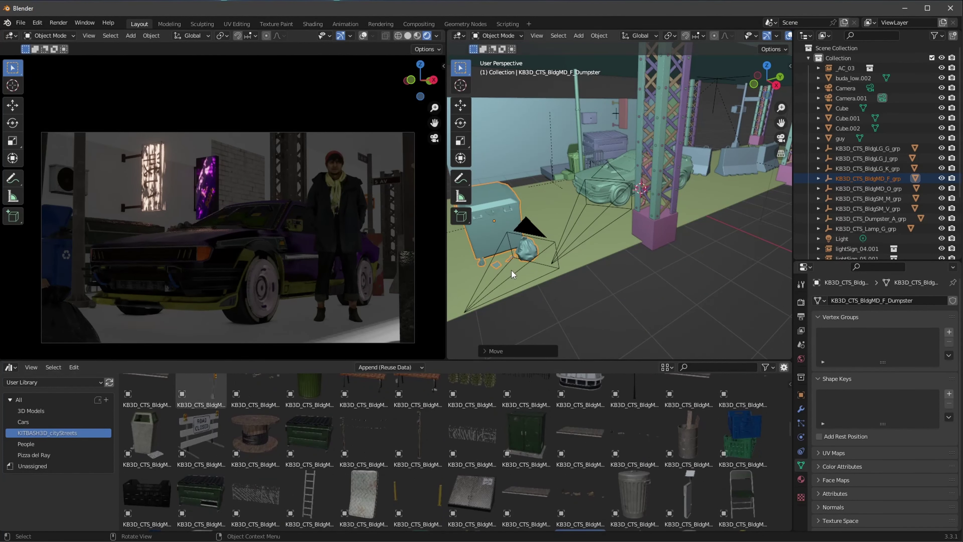
pyautogui.click(58, 455)
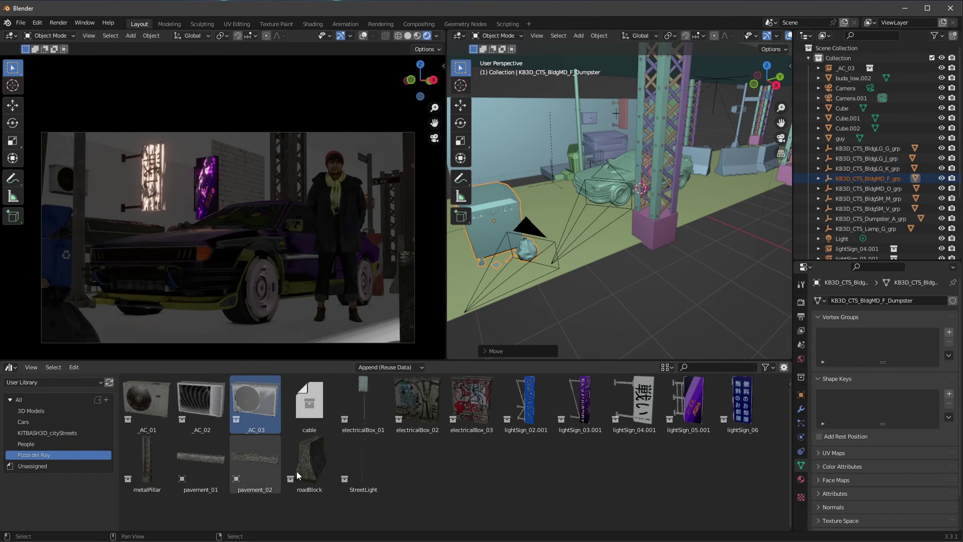
# Through the first scene camera, slide the purple neon sign along X.
pyautogui.click(246, 175)
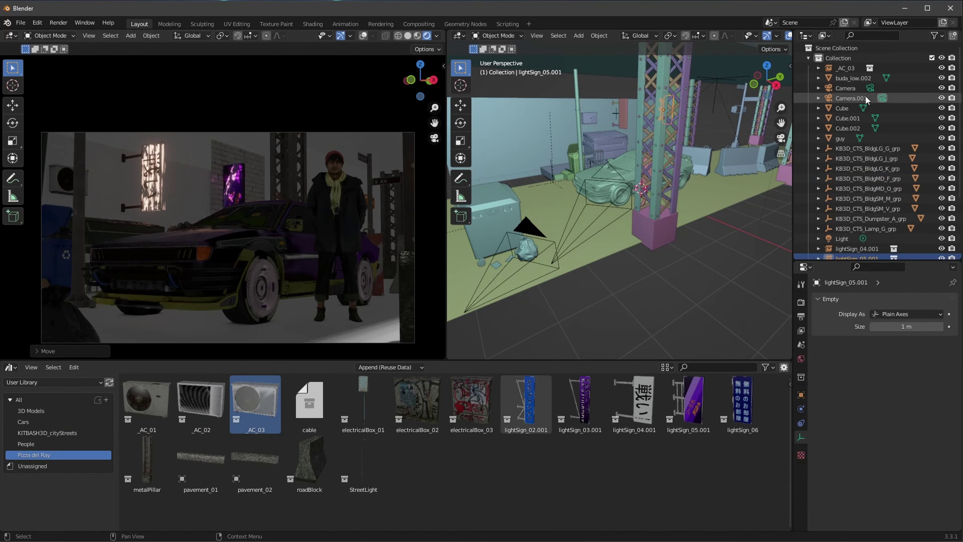
pyautogui.press('ctrl+KP_0')
pyautogui.click(251, 190)
pyautogui.press('g')
pyautogui.press('x')
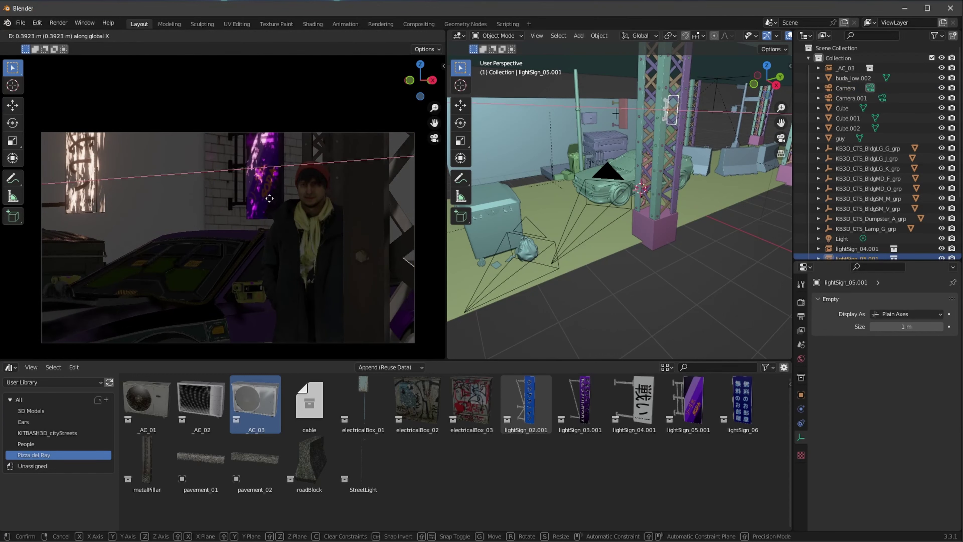
pyautogui.click(269, 198)
# Move the camera and the MetroWallB panel along Y.
pyautogui.click(845, 88)
pyautogui.press('g')
pyautogui.press('y')
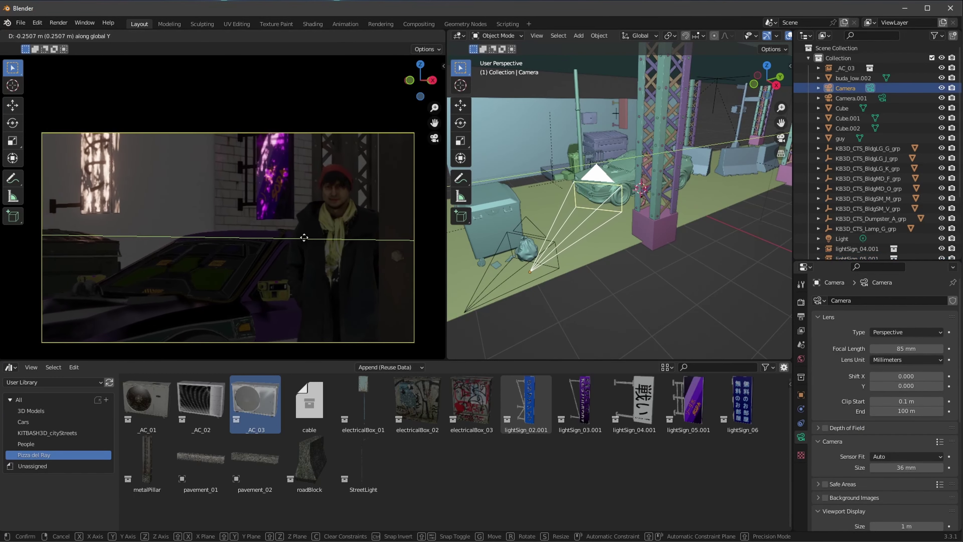
pyautogui.click(316, 222)
pyautogui.click(228, 213)
pyautogui.press('g')
pyautogui.press('y')
pyautogui.click(201, 181)
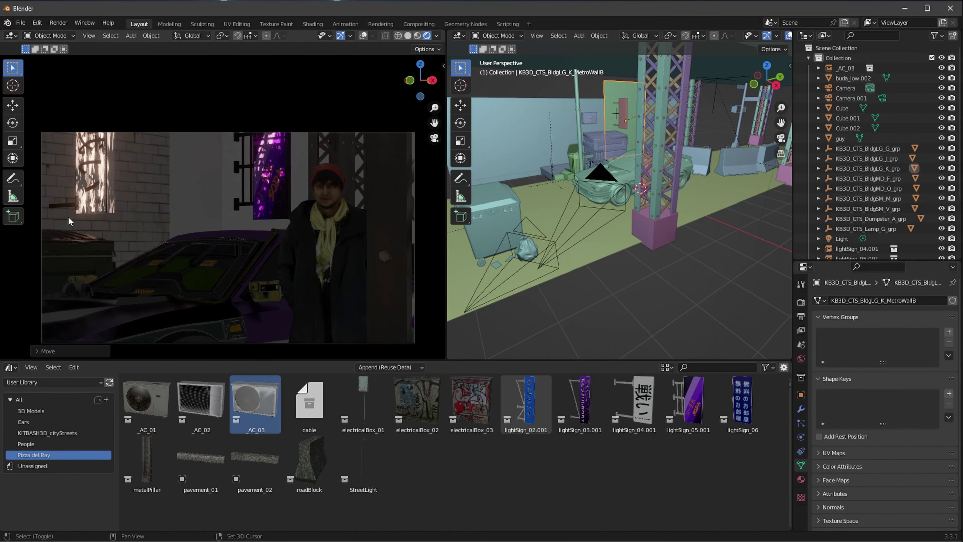
# Duplicate the metro wall panel along Y and check the shot through Camera.001.
pyautogui.hotkey('shift', 'd')
pyautogui.press('y')
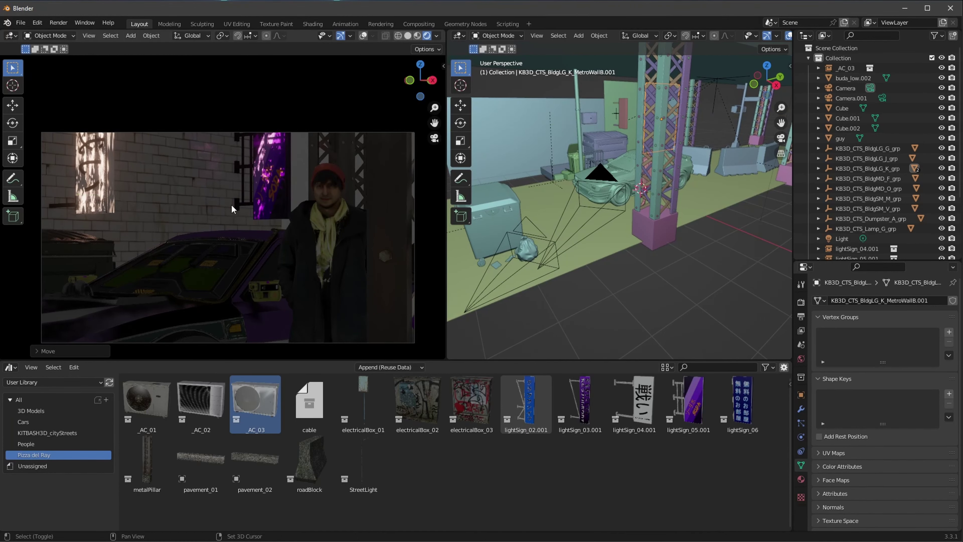
pyautogui.click(883, 98)
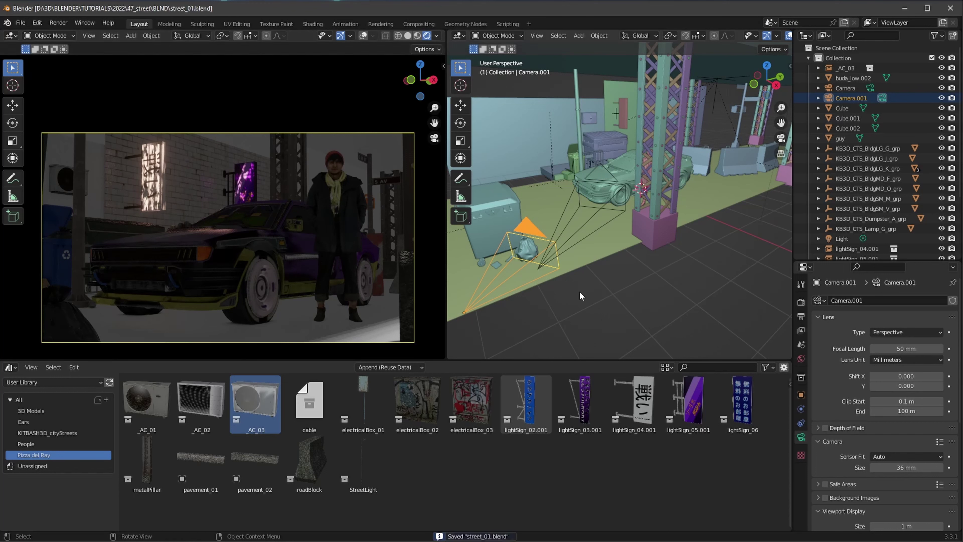
pyautogui.click(800, 302)
pyautogui.moveTo(875, 262); pyautogui.dragTo(871, 367)
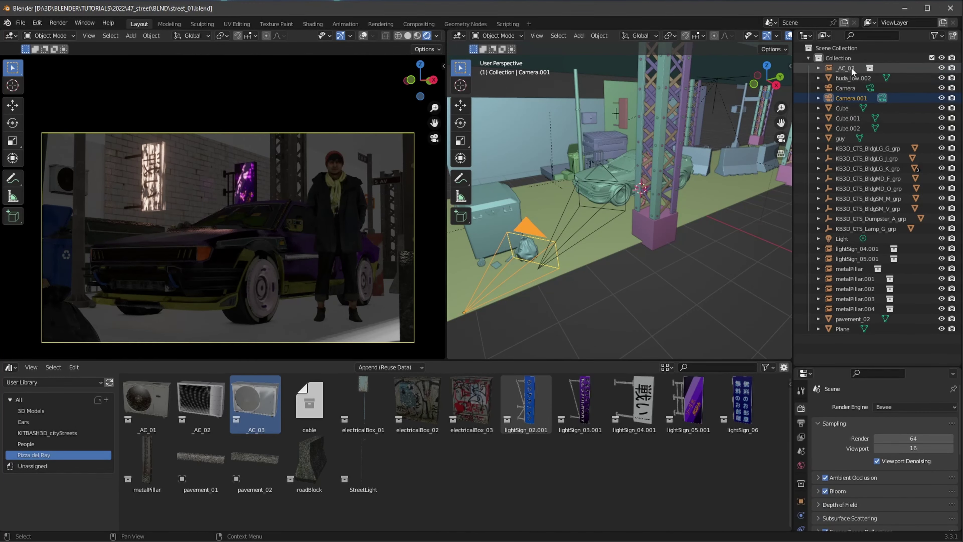
# Select the Light and try Cycles with GPU rendering, then return the engine to Eevee.
pyautogui.moveTo(847, 236); pyautogui.dragTo(836, 48)
pyautogui.moveTo(879, 364); pyautogui.dragTo(880, 302)
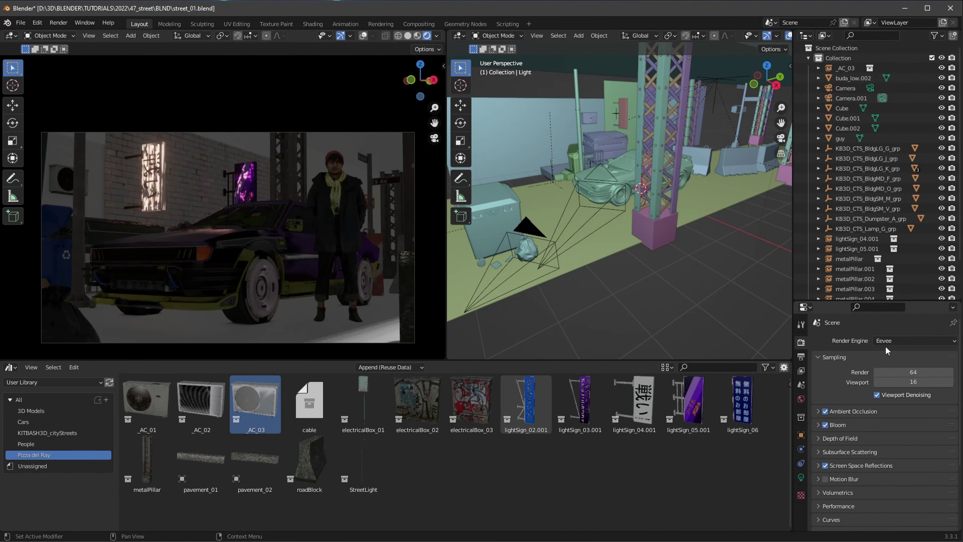
pyautogui.click(903, 374)
pyautogui.click(899, 365)
pyautogui.press('Return')
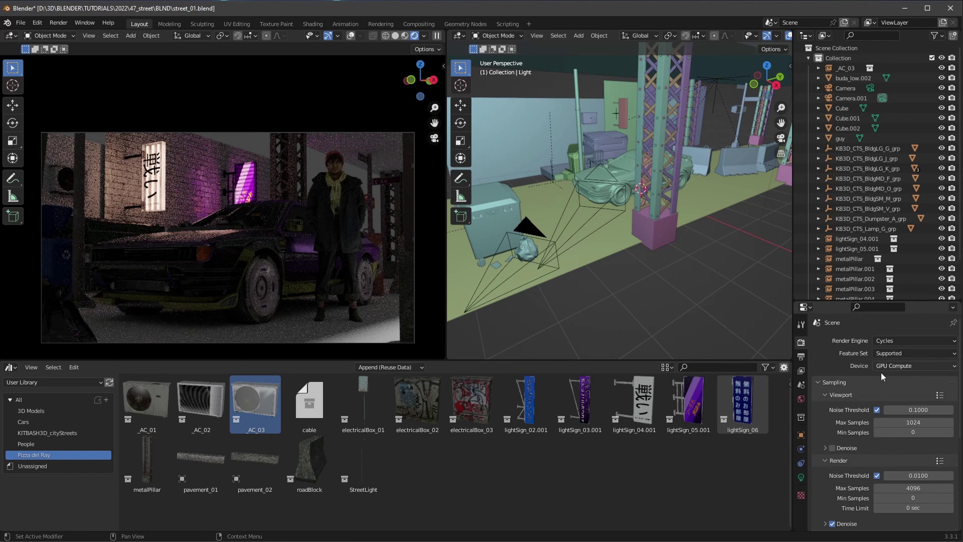
pyautogui.click(913, 340)
pyautogui.click(910, 351)
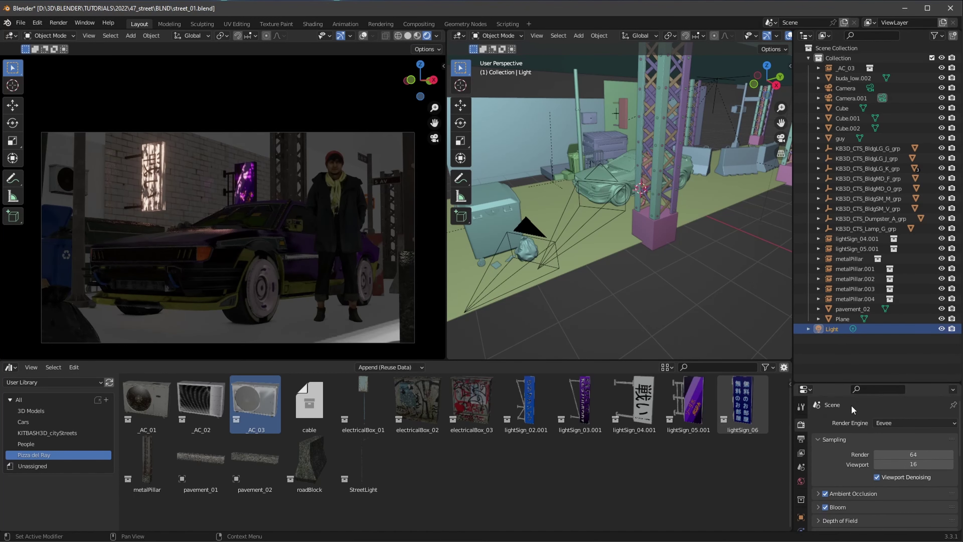
# Change the Light from a point light to a Sun with strength 1.
pyautogui.click(801, 475)
pyautogui.click(906, 396)
pyautogui.click(868, 384)
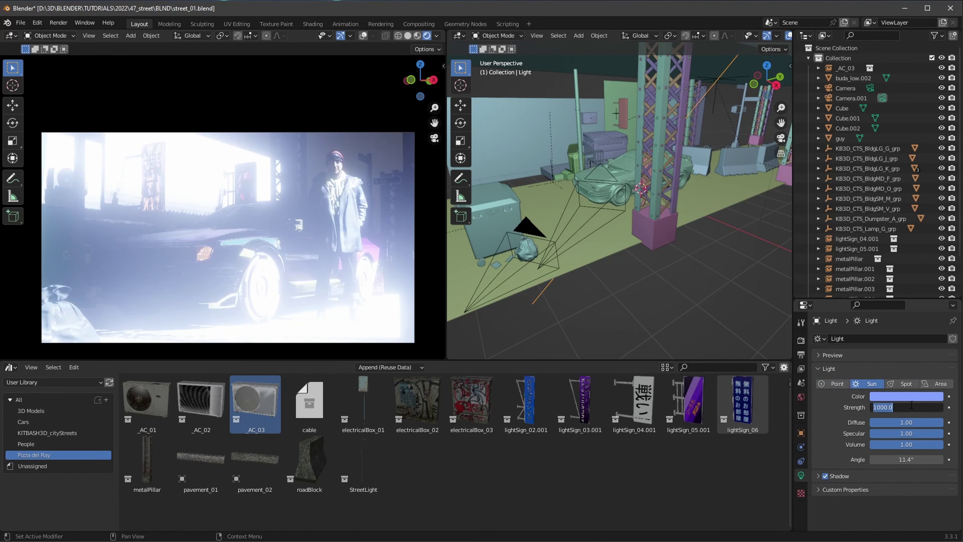
pyautogui.write('1.000')
# Angle the sun to roughly X -63°, Y 27°, Z 140° rotation.
pyautogui.press('n')
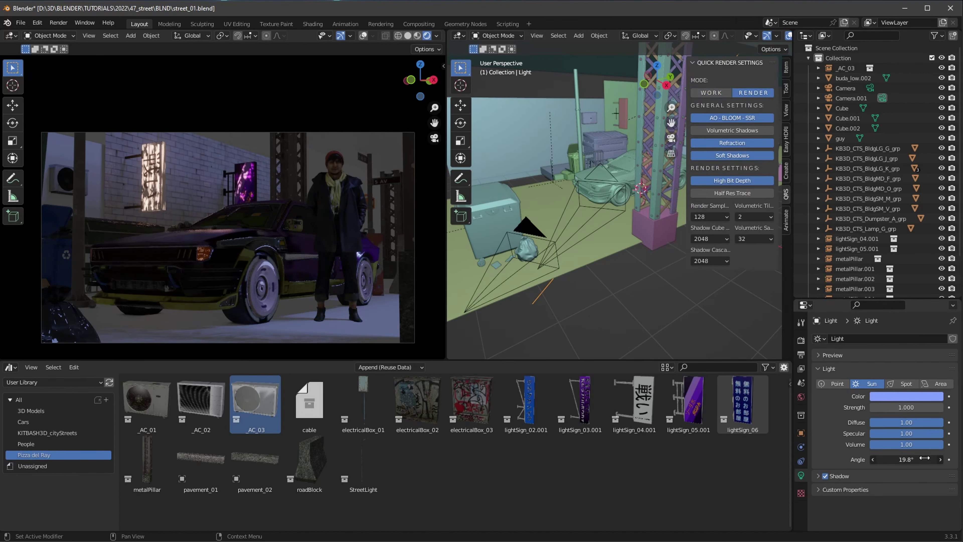
pyautogui.click(801, 433)
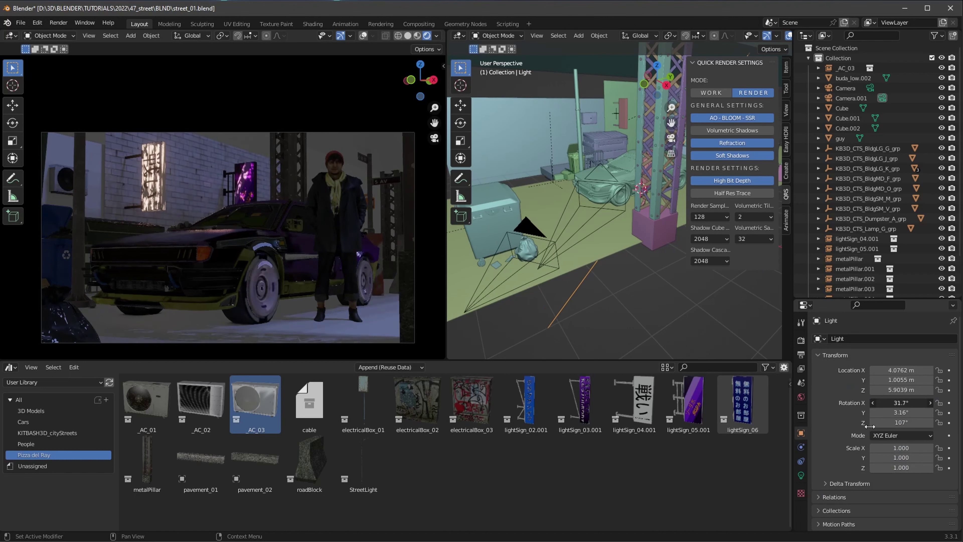
pyautogui.moveTo(902, 412)
pyautogui.mouseDown()
pyautogui.moveTo(921, 422)
pyautogui.moveTo(864, 403)
pyautogui.mouseUp()
pyautogui.scroll(-4, 663, 257)
pyautogui.scroll(-2, 663, 257)
pyautogui.press('n')
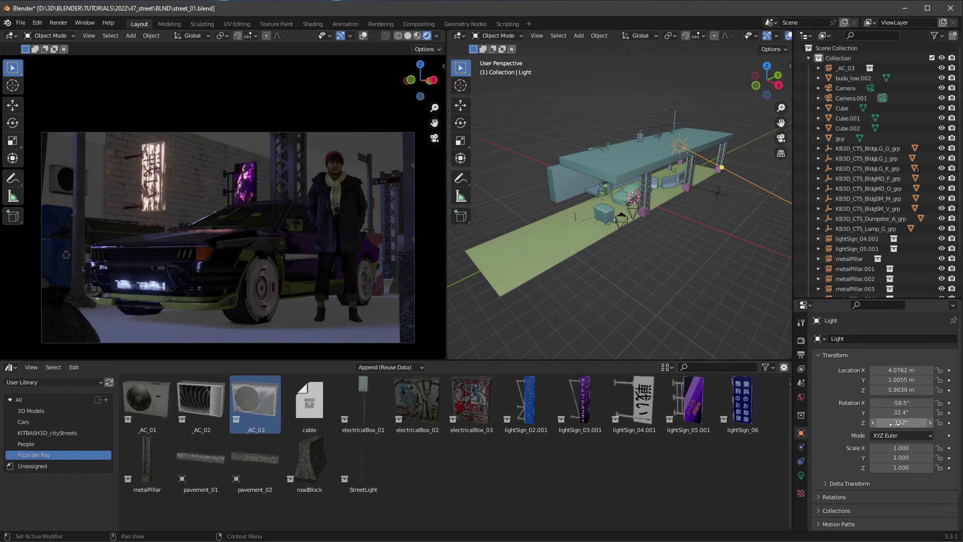
pyautogui.moveTo(894, 424); pyautogui.dragTo(769, 444)
pyautogui.moveTo(895, 411); pyautogui.dragTo(833, 426)
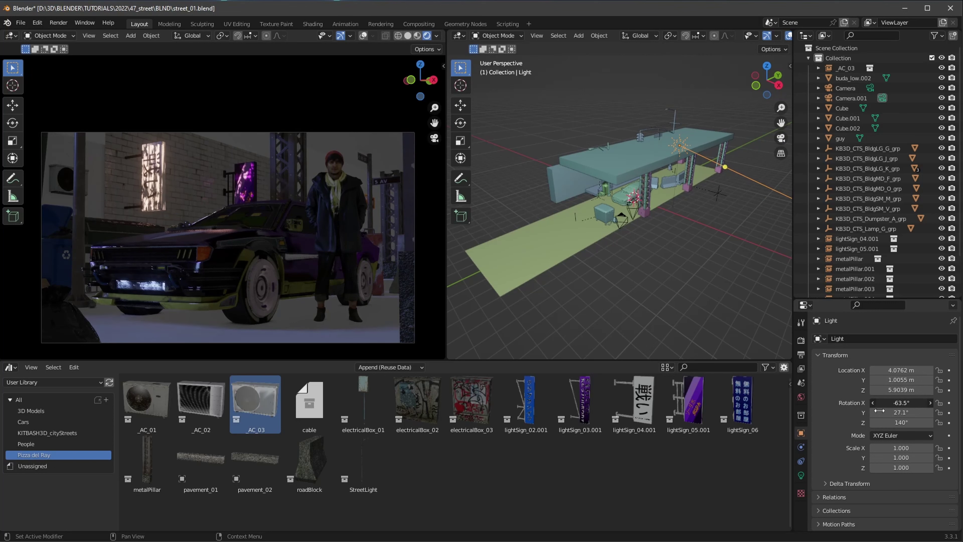
pyautogui.moveTo(706, 278); pyautogui.dragTo(684, 263, button='middle')
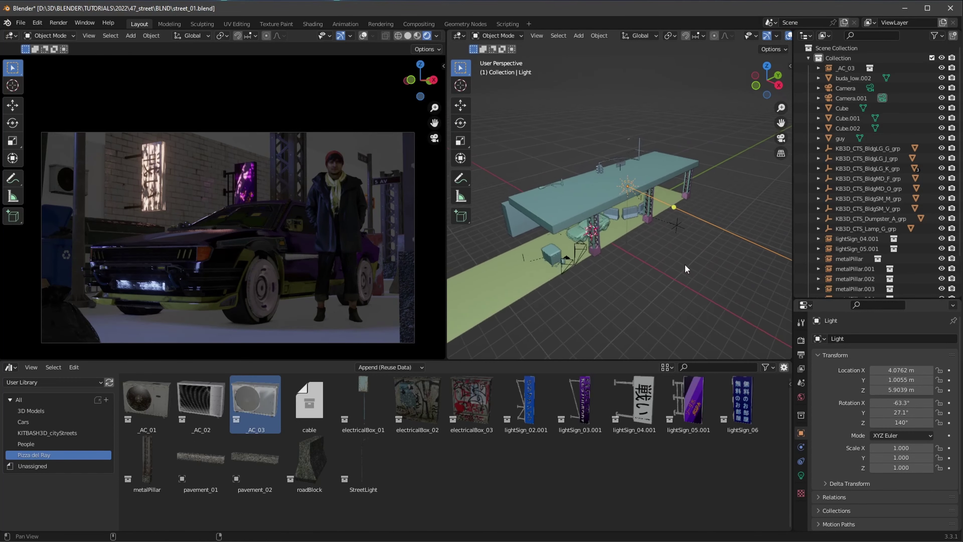
pyautogui.hotkey('shift', 'a')
# Add a cube scaled to 12.16 and replace its Principled BSDF with a Volume Scatter node.
pyautogui.click(713, 269)
pyautogui.press('s')
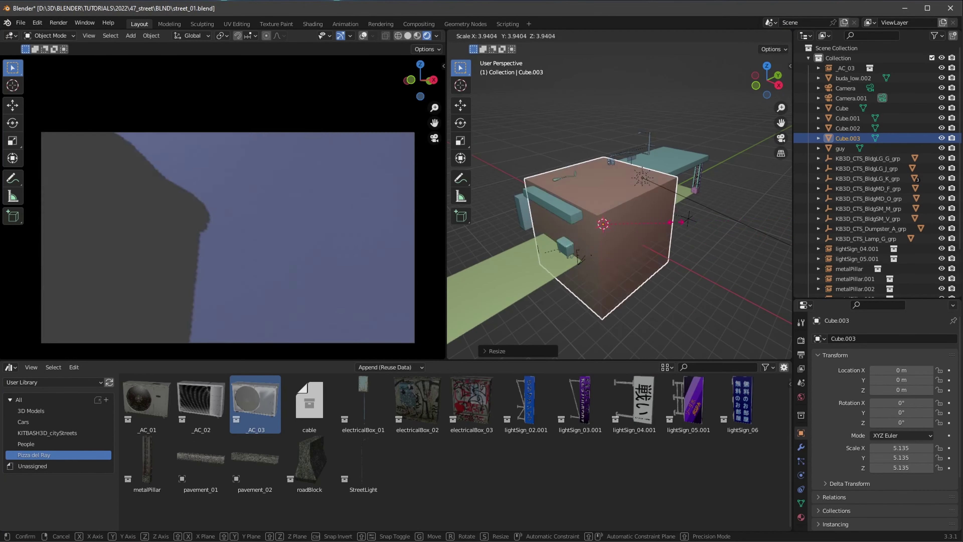
pyautogui.press('Return')
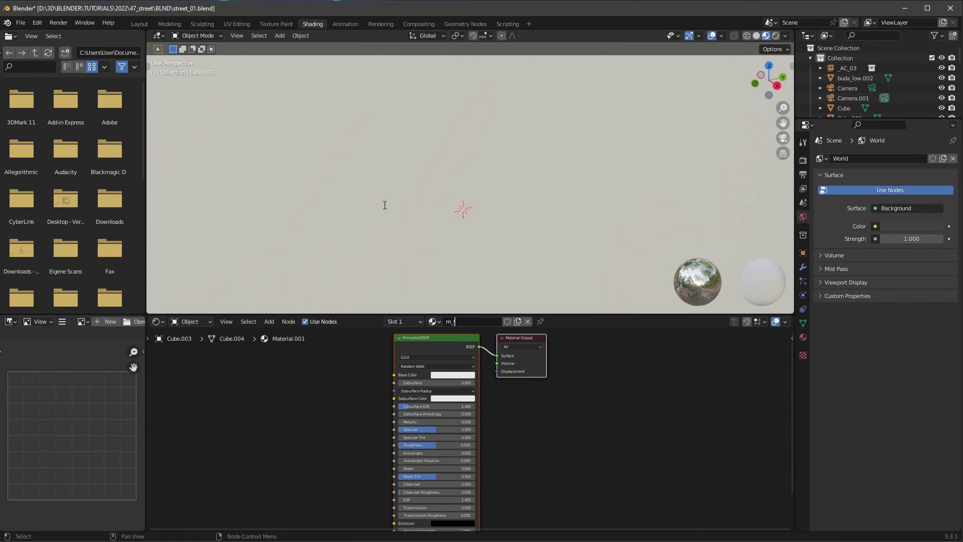
pyautogui.press('x')
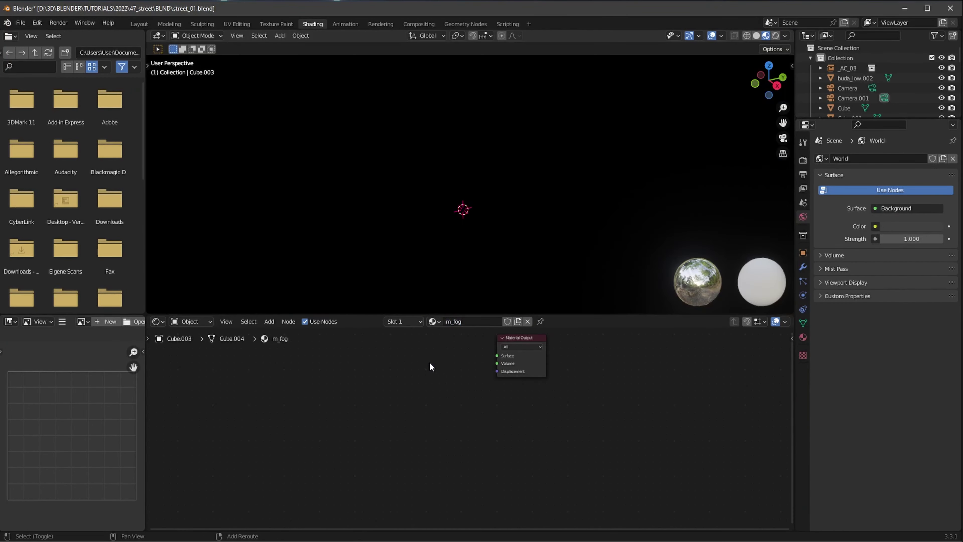
pyautogui.hotkey('shift', 'a')
pyautogui.write('vol')
pyautogui.press('Return')
pyautogui.click(437, 364)
# Make the fog a mid grey with density 0.5 and anisotropy about 0.28.
pyautogui.click(462, 382)
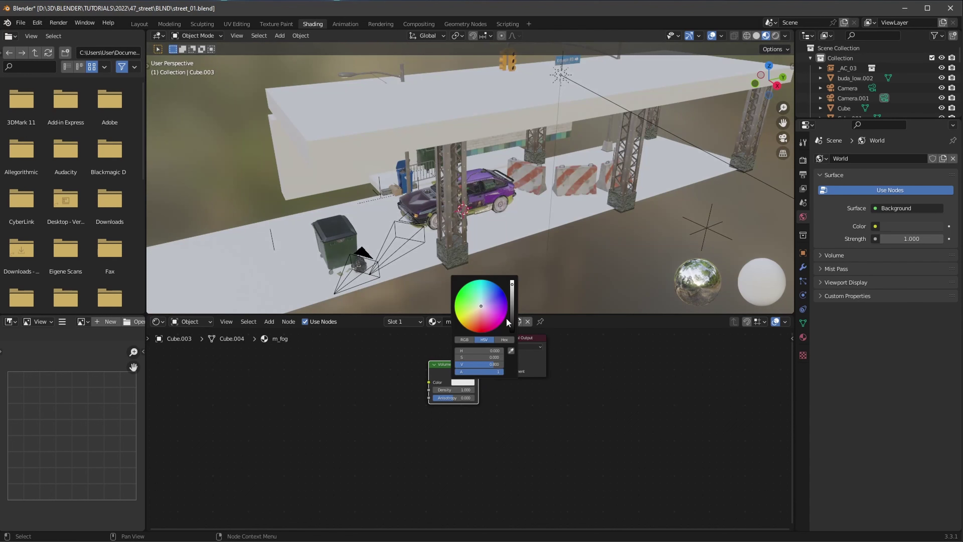
pyautogui.click(462, 382)
pyautogui.moveTo(517, 289); pyautogui.dragTo(517, 311)
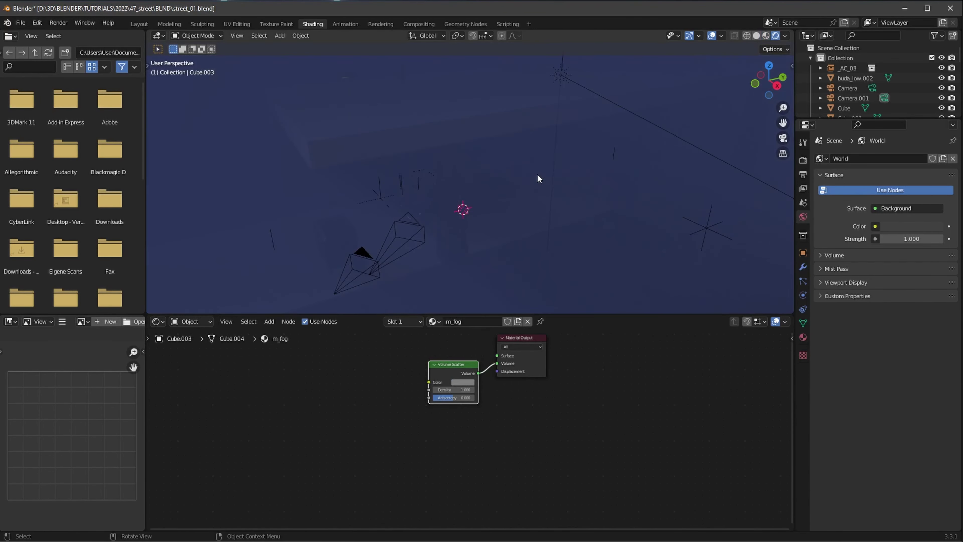
pyautogui.press('KP_0')
pyautogui.click(451, 389)
pyautogui.write('0.5')
pyautogui.press('Return')
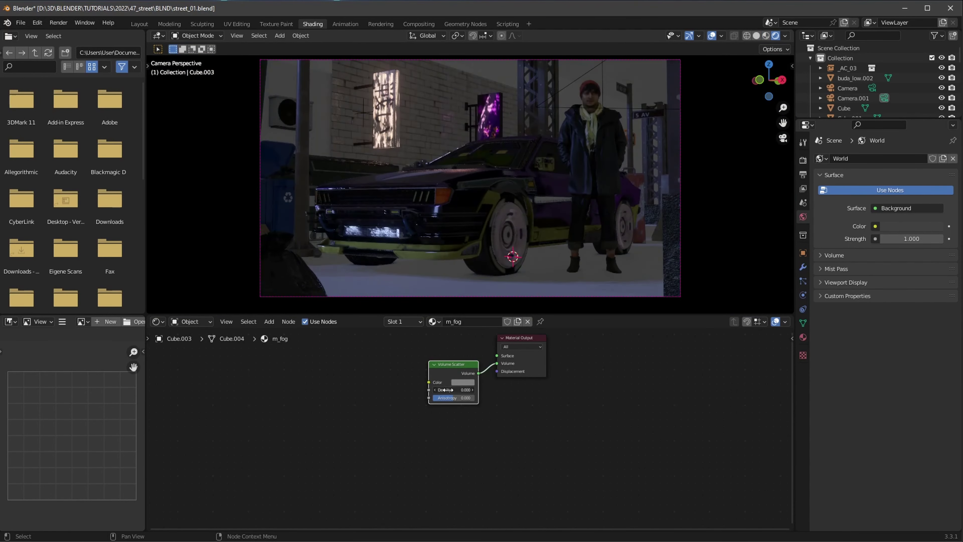
pyautogui.moveTo(452, 398); pyautogui.dragTo(462, 397)
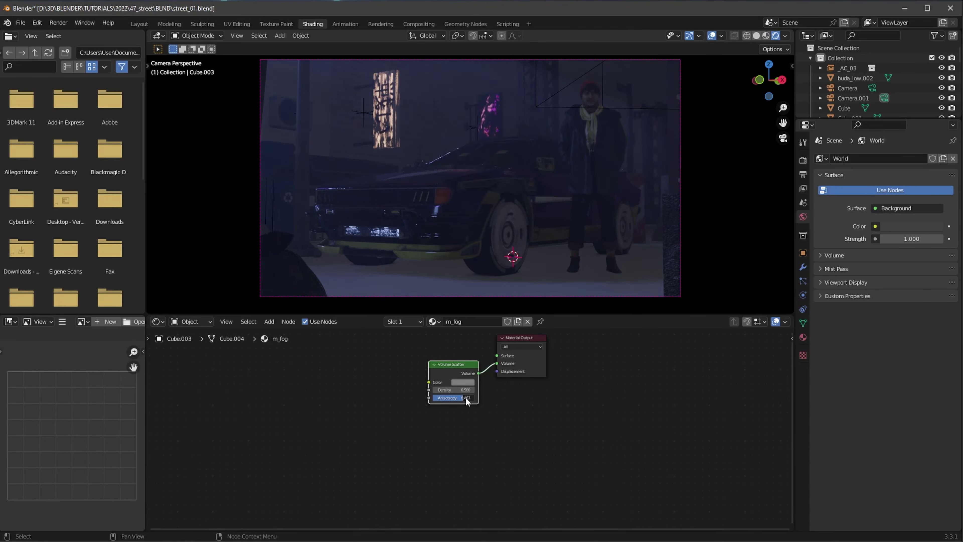
pyautogui.click(541, 281)
pyautogui.click(479, 325)
pyautogui.write('M_road')
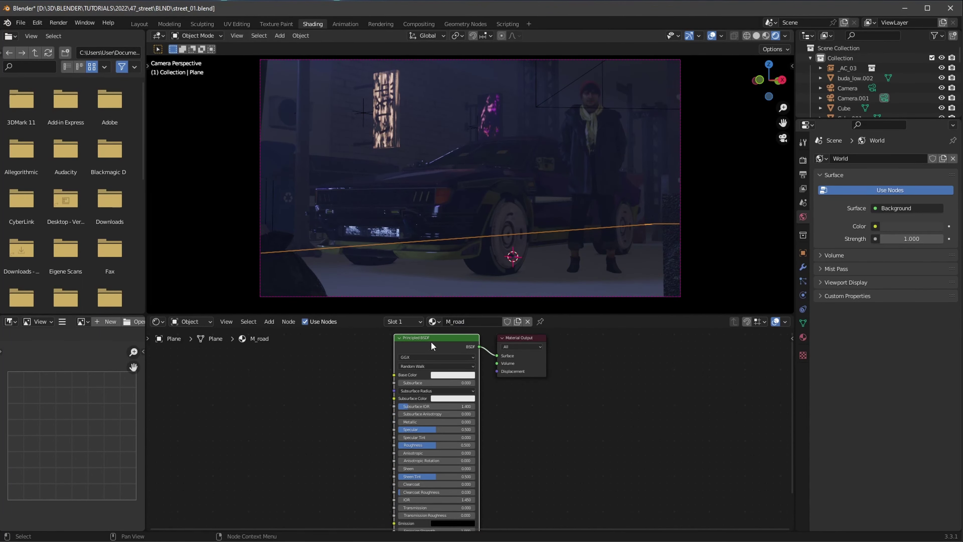
# Start the Node Wrangler texture setup and browse to the Road003_4K-PNG texture folder.
pyautogui.hotkey('ctrl', 'shift', 't')
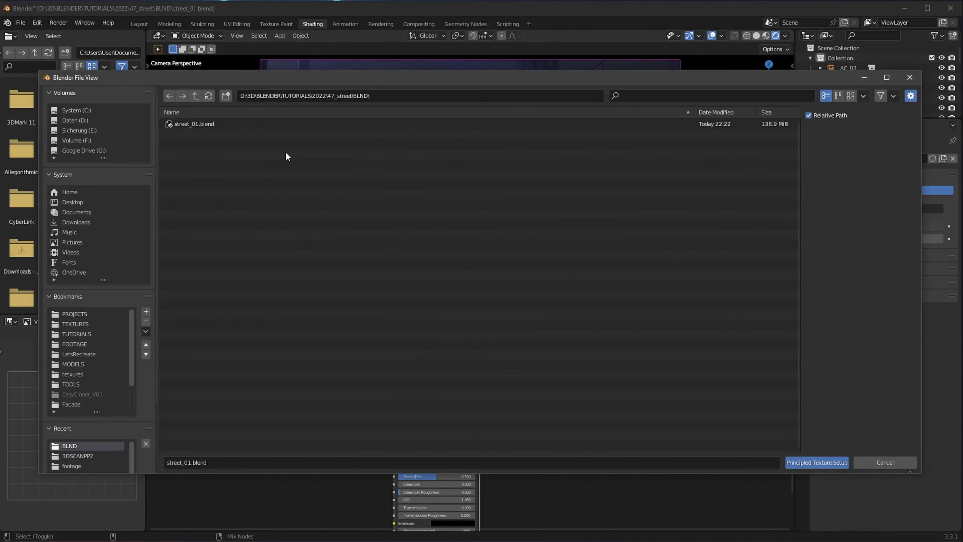
pyautogui.click(89, 324)
pyautogui.doubleClick(203, 125)
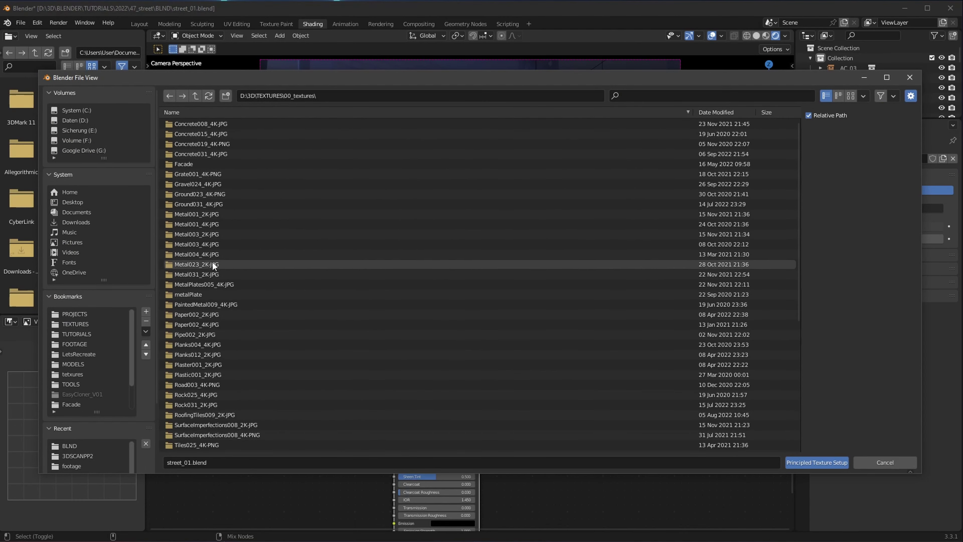
pyautogui.scroll(-2, 202, 338)
pyautogui.scroll(-2, 205, 379)
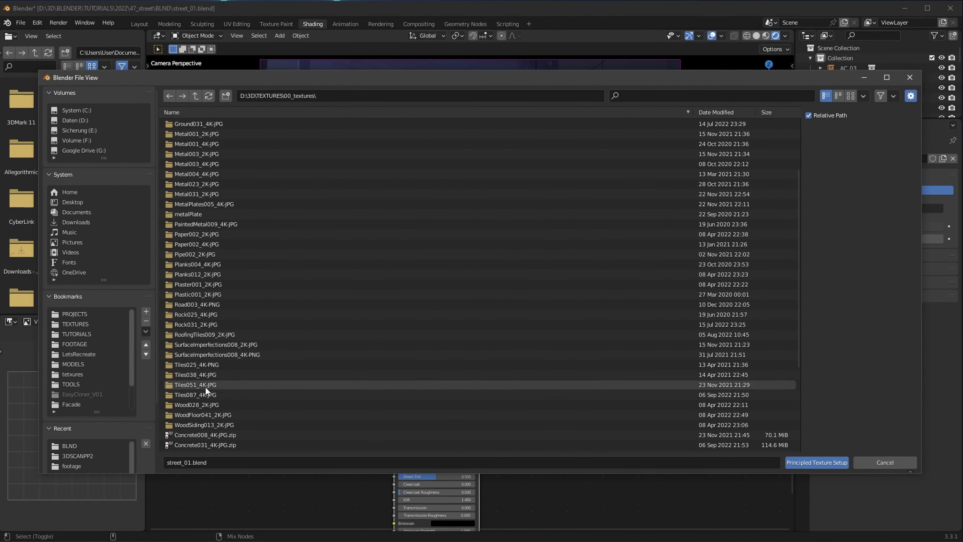
pyautogui.click(200, 395)
pyautogui.scroll(4, 204, 392)
pyautogui.doubleClick(213, 393)
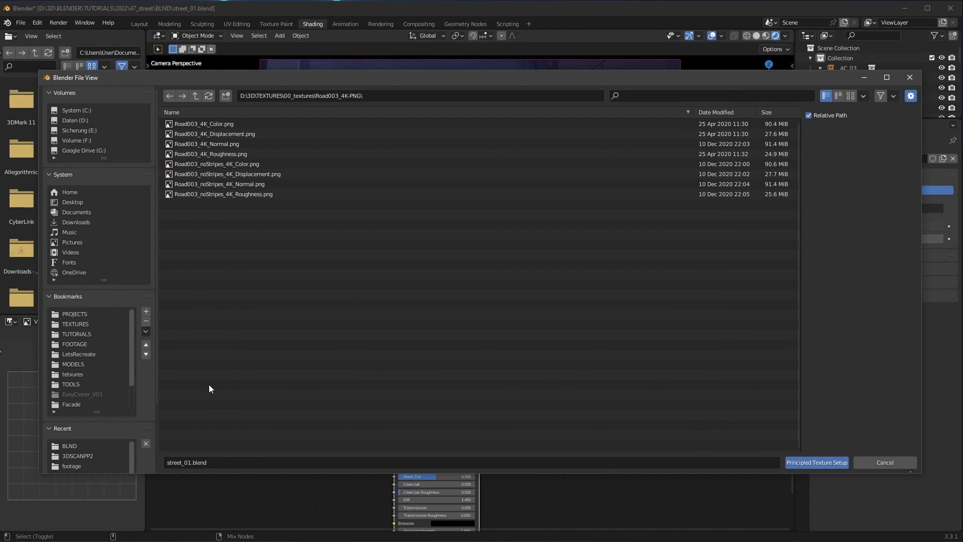
# Load the Road003 colour, displacement, normal and roughness maps into the M_road shader.
pyautogui.click(851, 96)
pyautogui.click(216, 182)
pyautogui.keyDown('shift'); pyautogui.click(274, 144); pyautogui.keyUp('shift')
pyautogui.keyDown('shift'); pyautogui.click(349, 144); pyautogui.keyUp('shift')
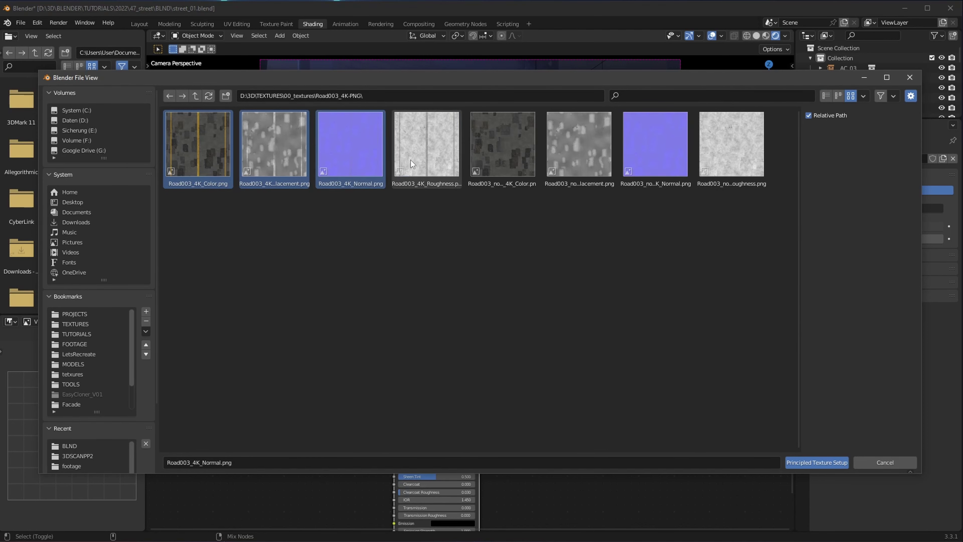
pyautogui.keyDown('shift'); pyautogui.click(410, 160); pyautogui.keyUp('shift')
pyautogui.click(819, 463)
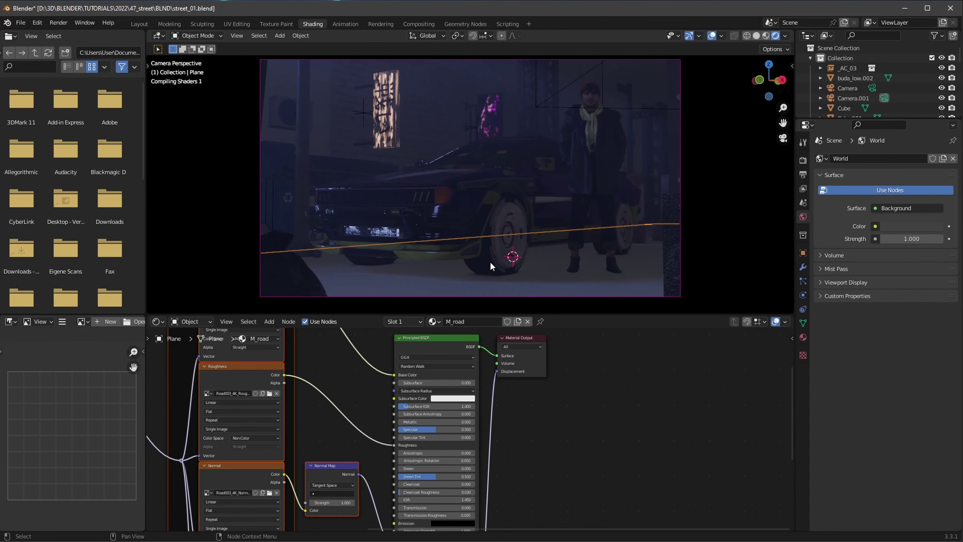
# Insert a ColorRamp node into the M_road roughness chain.
pyautogui.moveTo(480, 247)
pyautogui.mouseDown(button='middle')
pyautogui.moveTo(457, 237)
pyautogui.moveTo(604, 256)
pyautogui.mouseUp(button='middle')
pyautogui.hotkey('shift', 'a')
pyautogui.write('color ramp')
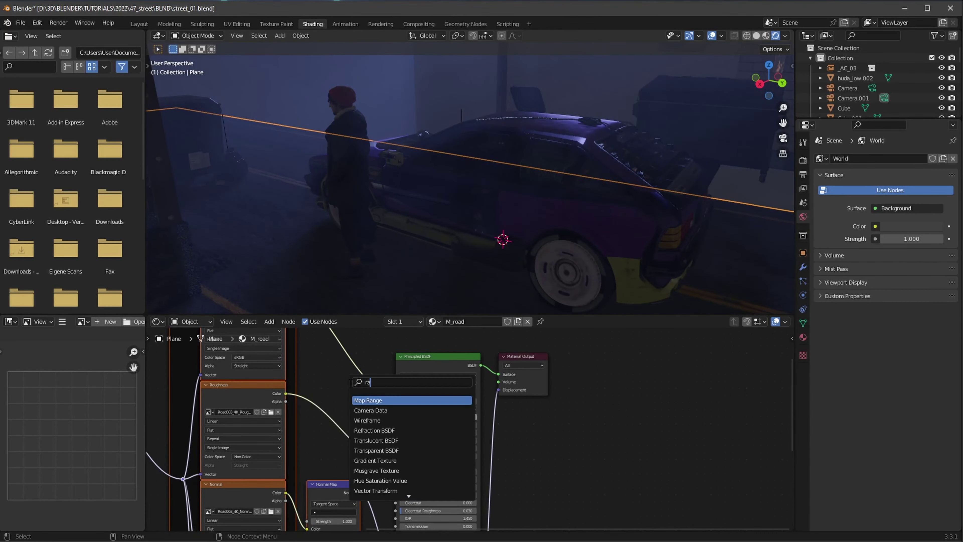
pyautogui.press('Return')
pyautogui.click(339, 412)
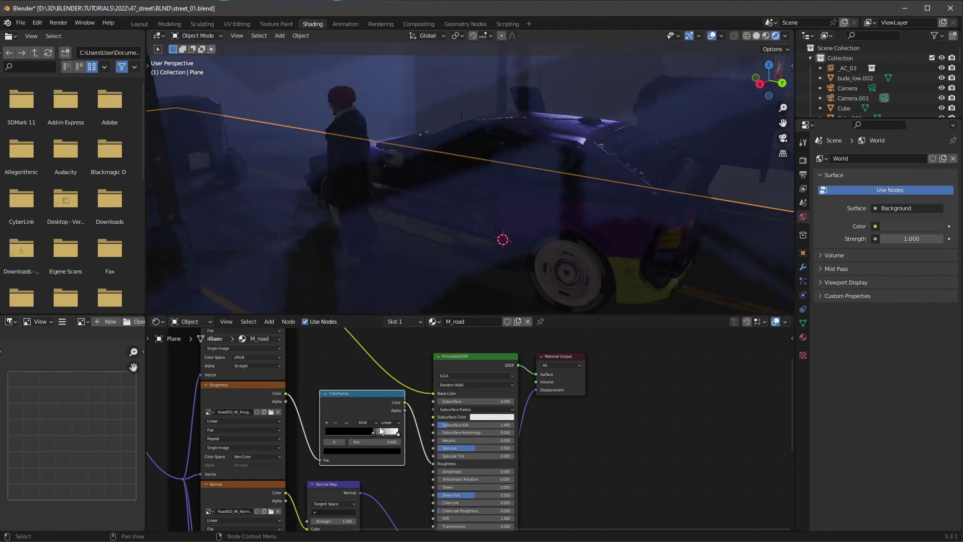
pyautogui.click(388, 423)
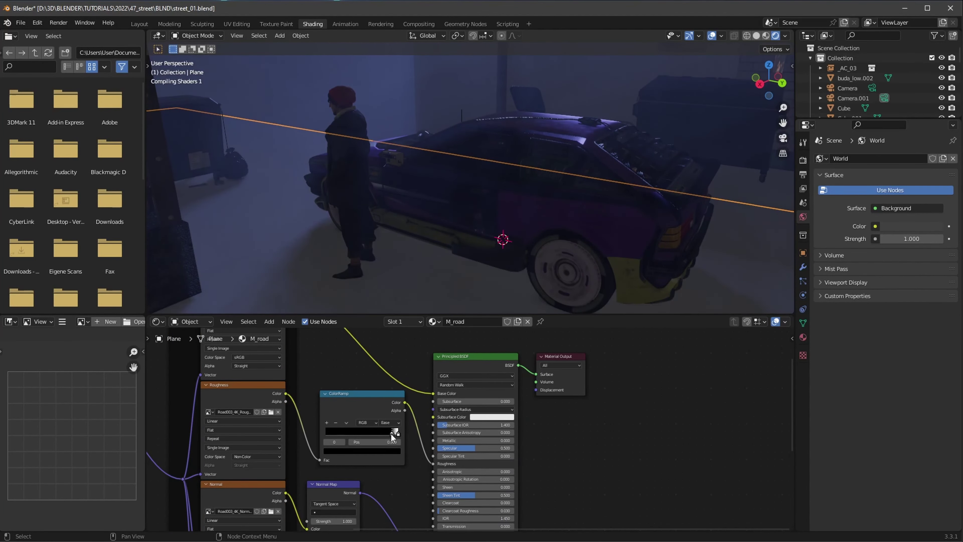
pyautogui.moveTo(394, 433); pyautogui.dragTo(349, 432)
# Set the ramp's black stop to about 0.714 and white stop to about 0.92.
pyautogui.moveTo(607, 227); pyautogui.dragTo(434, 237, button='middle')
pyautogui.press('KP_0')
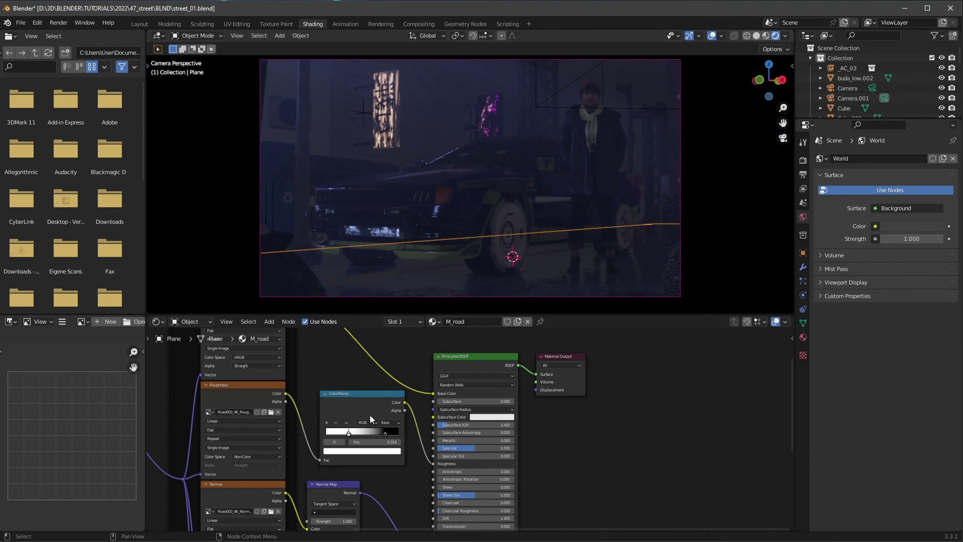
pyautogui.moveTo(374, 416); pyautogui.dragTo(609, 363, button='middle')
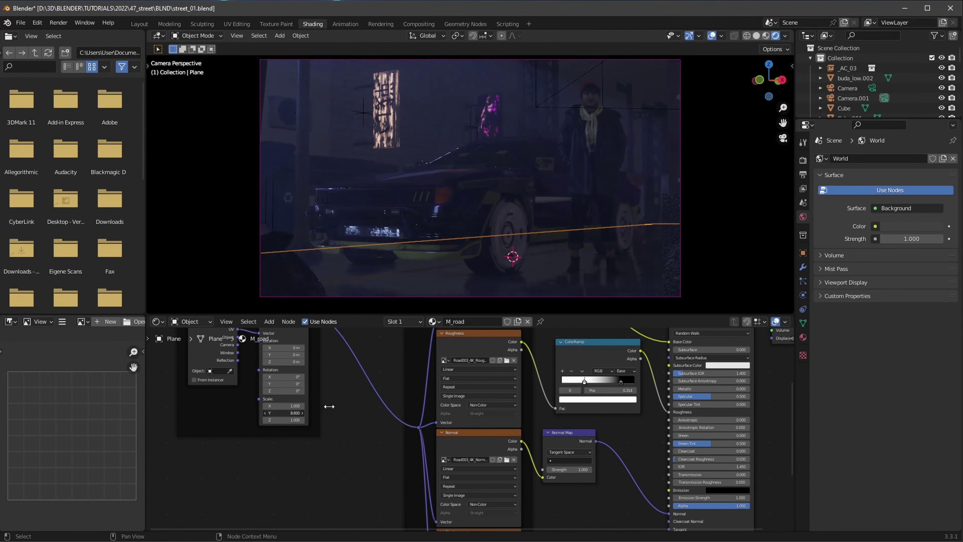
pyautogui.moveTo(621, 381)
pyautogui.mouseDown()
pyautogui.moveTo(550, 388)
pyautogui.moveTo(613, 380)
pyautogui.mouseUp()
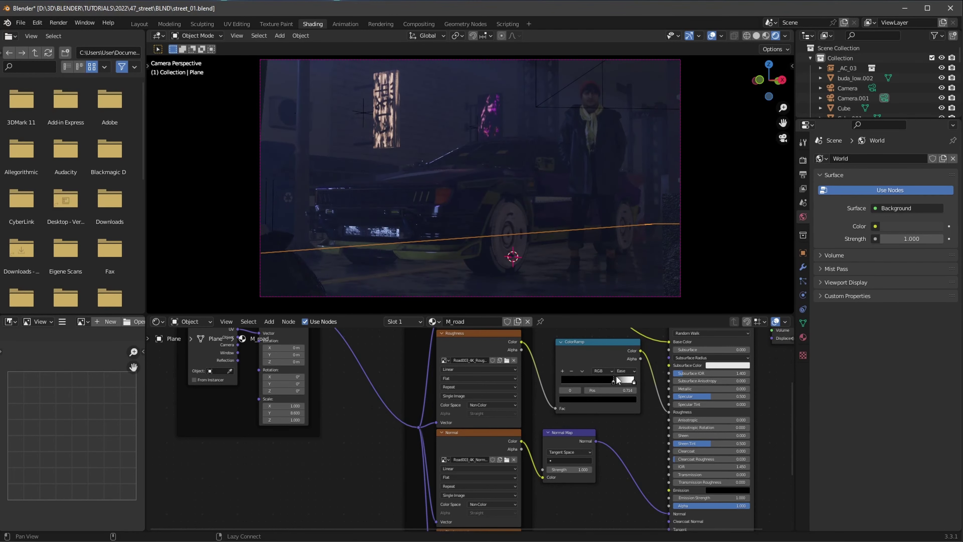
pyautogui.keyDown('shift'); pyautogui.moveTo(554, 225); pyautogui.dragTo(489, 222, button='middle'); pyautogui.keyUp('shift')
pyautogui.scroll(2, 489, 229)
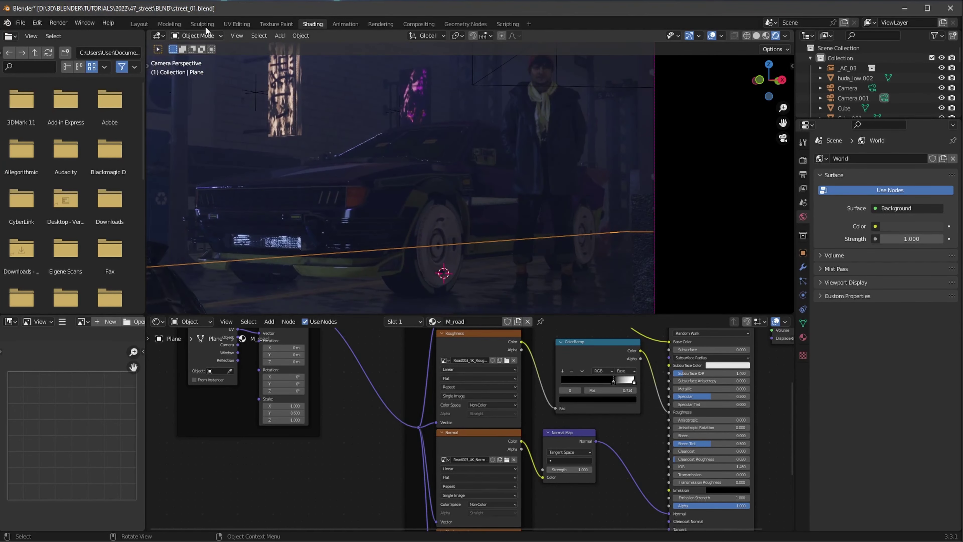
pyautogui.moveTo(634, 381); pyautogui.dragTo(613, 382)
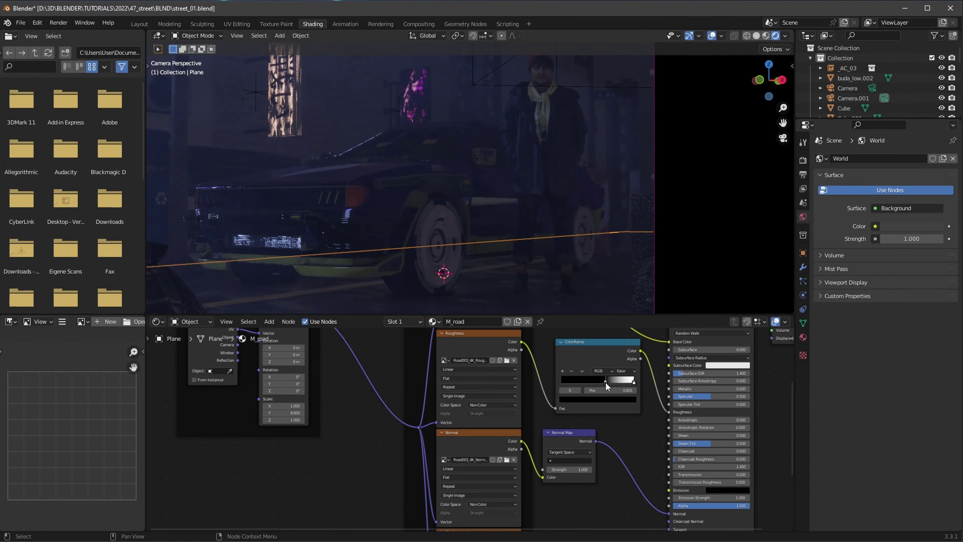
pyautogui.scroll(-2, 485, 239)
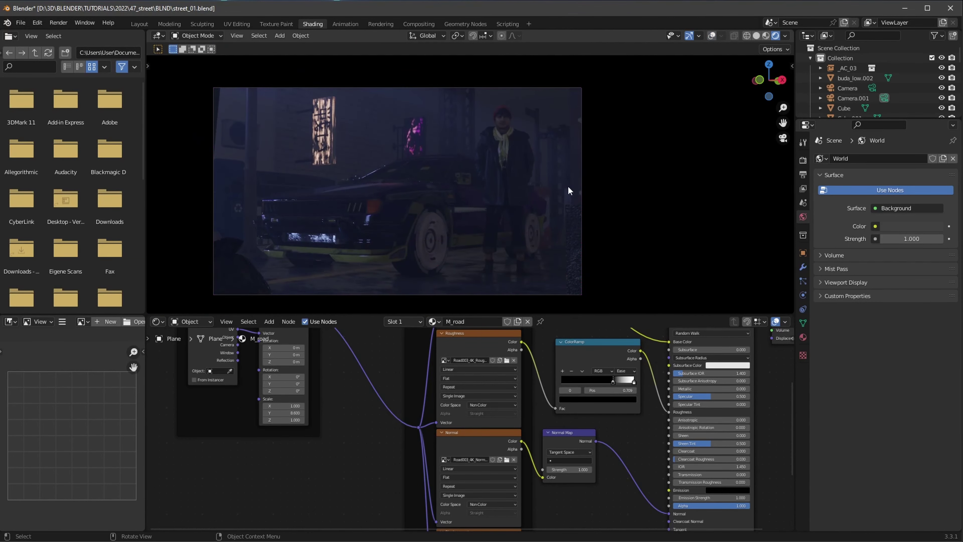
# Switch to Camera.001 and create Easy HDRI world nodes.
pyautogui.click(872, 88)
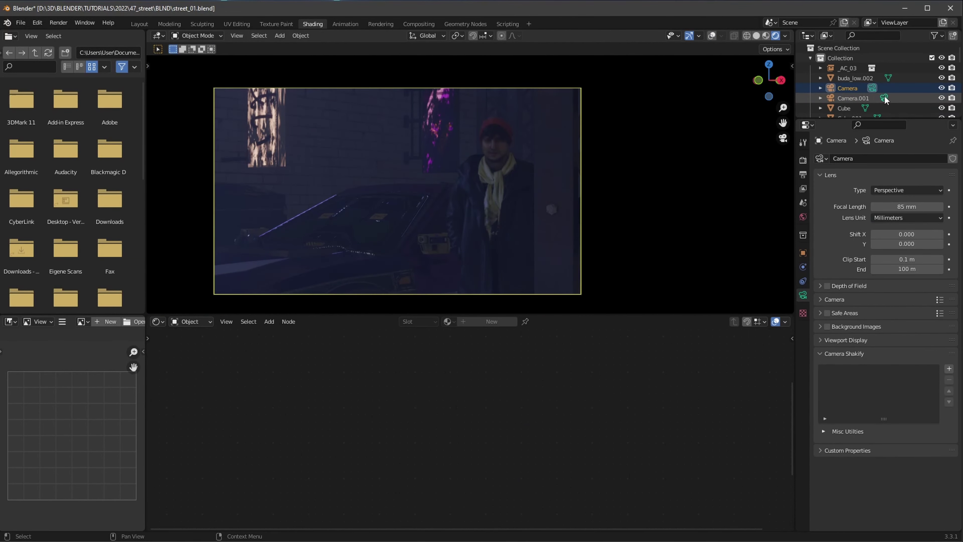
pyautogui.click(885, 99)
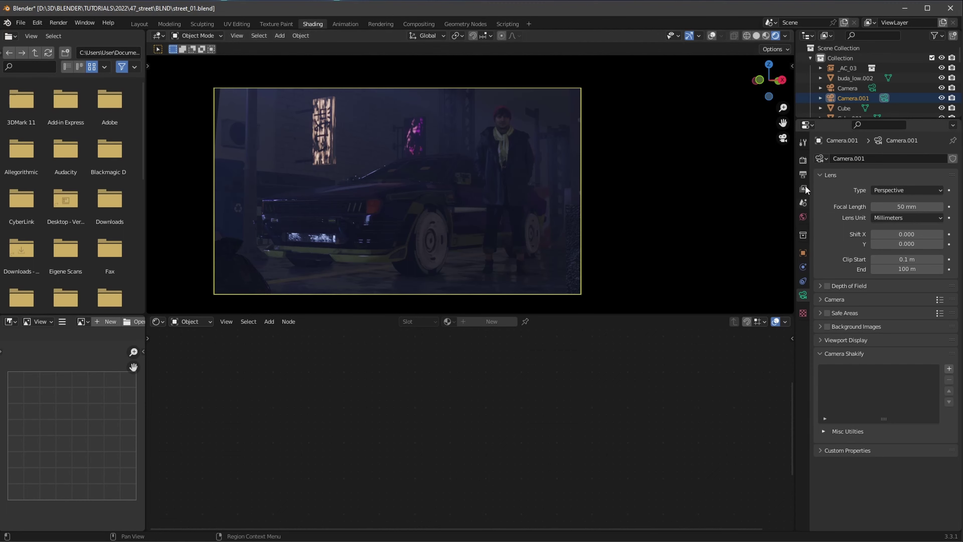
pyautogui.press('n')
pyautogui.click(788, 140)
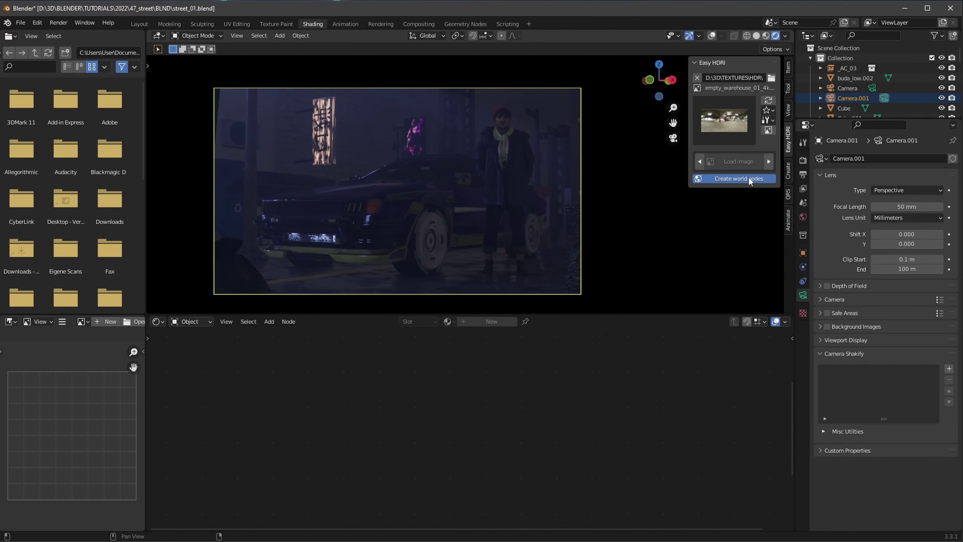
pyautogui.click(749, 178)
# Load the shanghai_bund_4k cityOnly HDRI at sky strength 0.5.
pyautogui.click(724, 120)
pyautogui.click(637, 179)
pyautogui.click(724, 120)
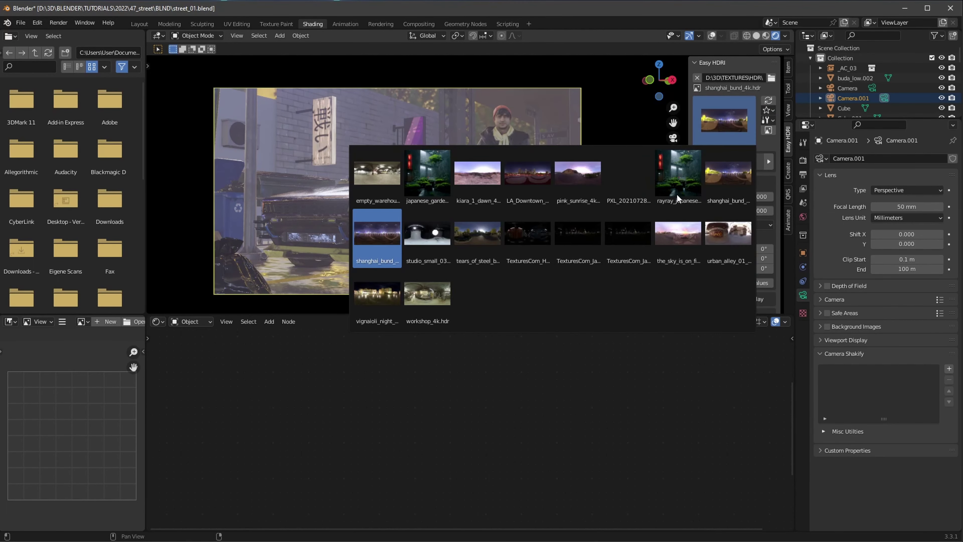
pyautogui.press('Escape')
pyautogui.press('Return')
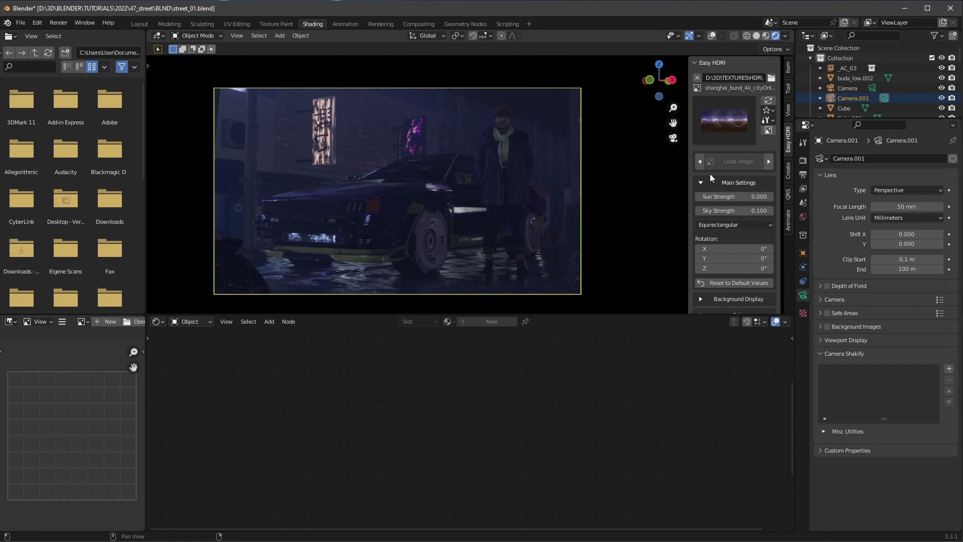
pyautogui.write('.5')
pyautogui.press('Return')
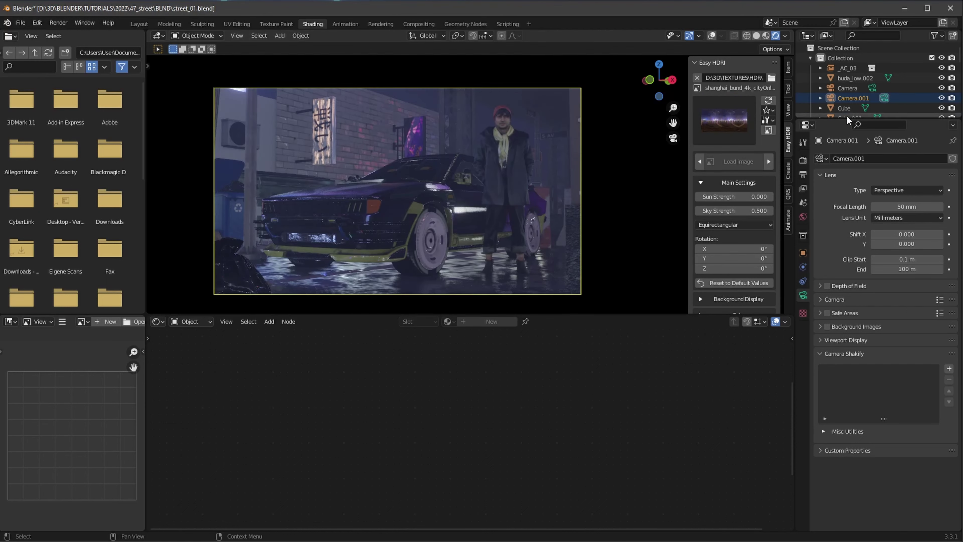
pyautogui.moveTo(846, 115); pyautogui.dragTo(846, 176)
# Select the fog cube Cube.003 and raise its fog density to 1.0.
pyautogui.click(510, 144)
pyautogui.click(479, 121)
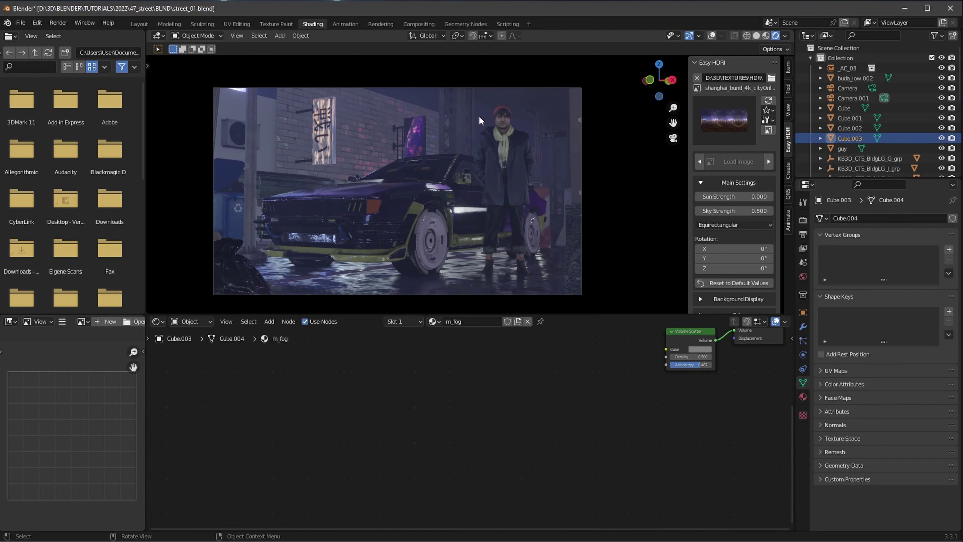
pyautogui.moveTo(691, 356); pyautogui.dragTo(709, 356)
pyautogui.moveTo(691, 364); pyautogui.dragTo(671, 379, button='middle')
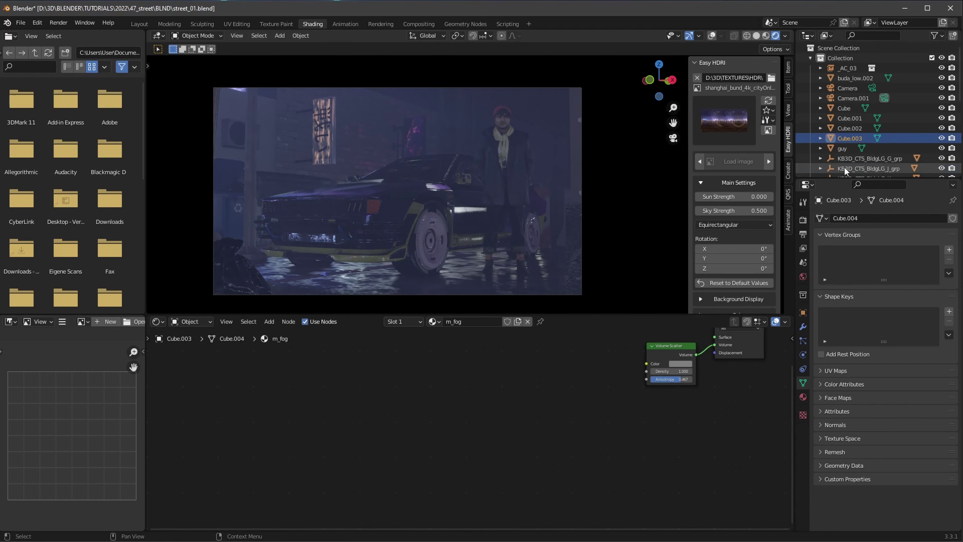
pyautogui.moveTo(840, 179); pyautogui.dragTo(840, 385)
# Load the full Shanghai Bund HDRI rotated to about -59° at sky strength 1.0.
pyautogui.click(834, 339)
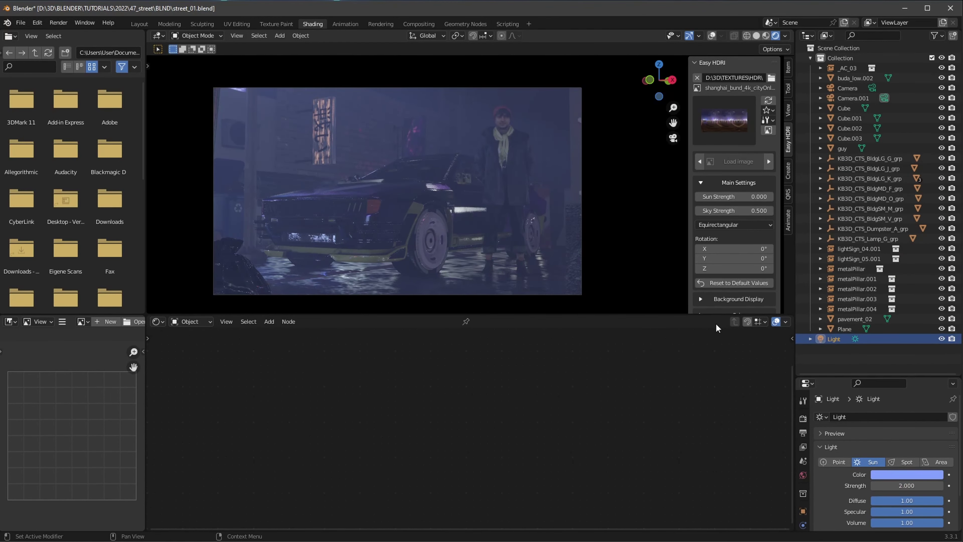
pyautogui.moveTo(731, 268)
pyautogui.mouseDown()
pyautogui.moveTo(385, 273)
pyautogui.moveTo(621, 273)
pyautogui.mouseUp()
pyautogui.click(725, 120)
pyautogui.click(729, 173)
pyautogui.moveTo(732, 268); pyautogui.dragTo(612, 273)
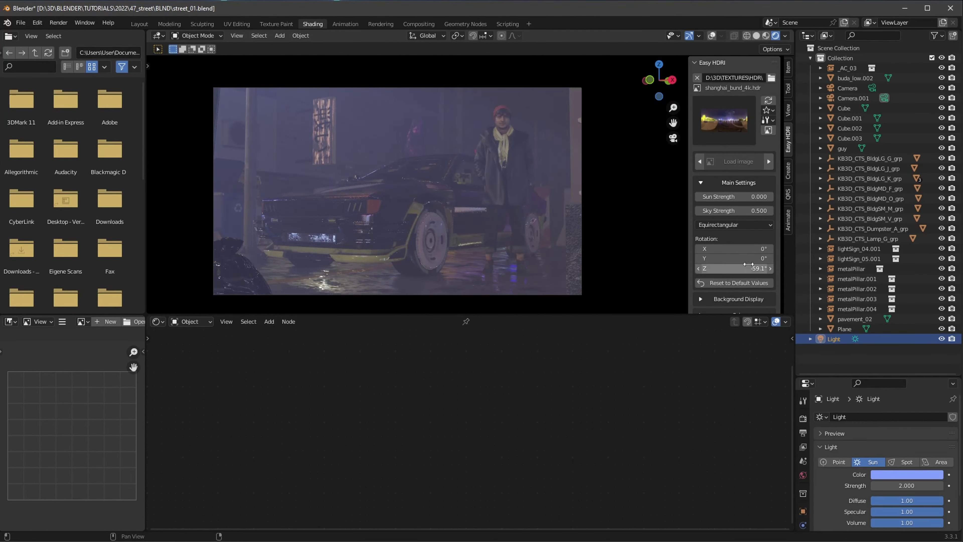
pyautogui.write('1')
pyautogui.press('Return')
pyautogui.write('0.1')
pyautogui.press('Return')
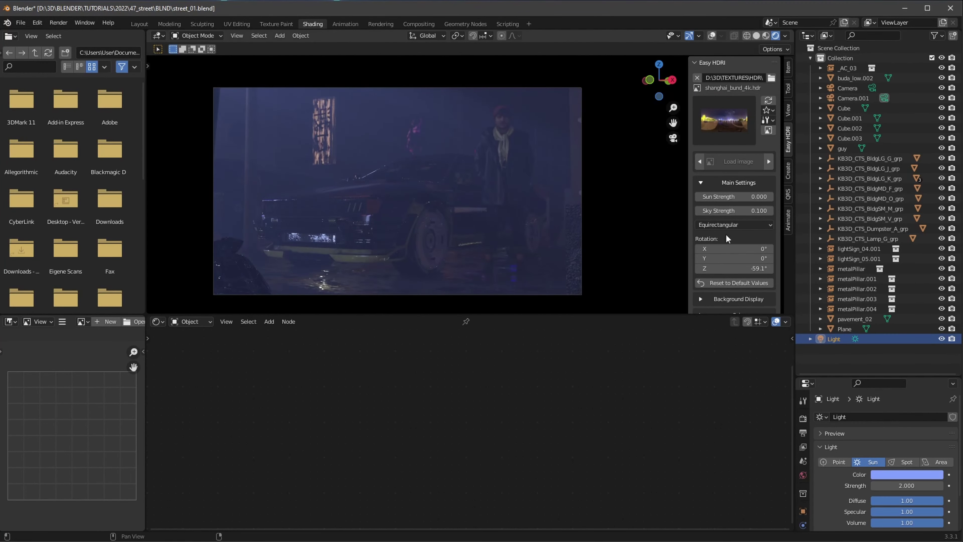
pyautogui.press('Return')
# Lower the m_fog Volume Scatter density back to 0.5.
pyautogui.click(495, 128)
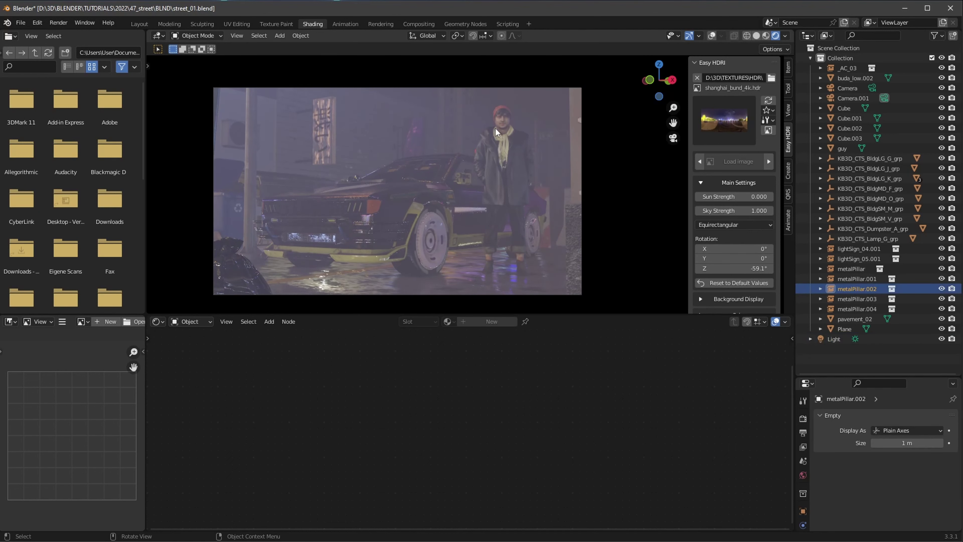
pyautogui.click(521, 100)
pyautogui.click(531, 114)
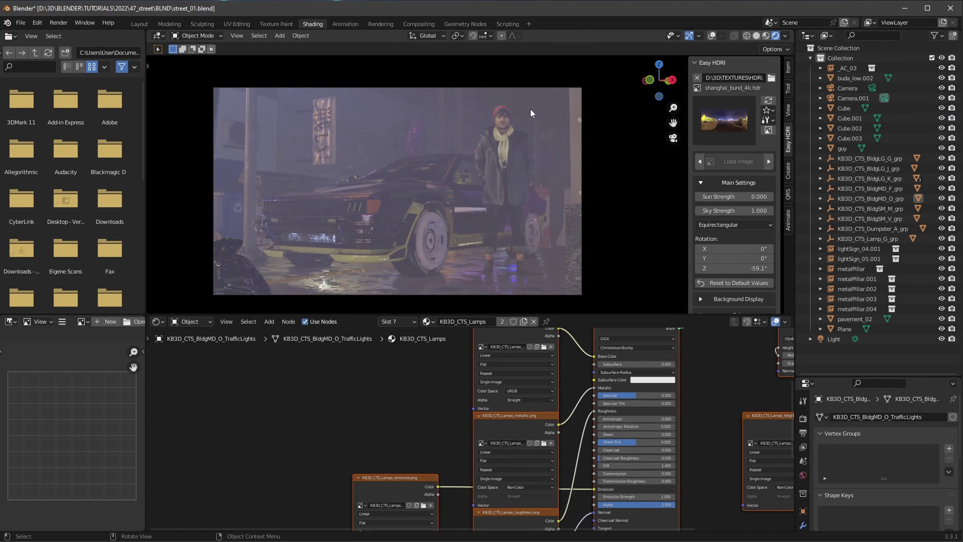
pyautogui.click(528, 385)
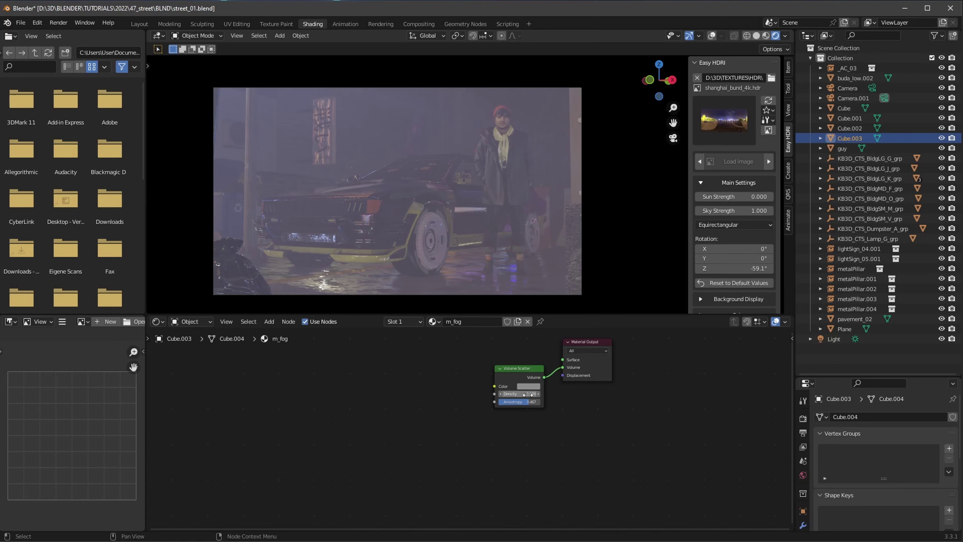
pyautogui.moveTo(515, 394); pyautogui.dragTo(505, 393)
pyautogui.press('Return')
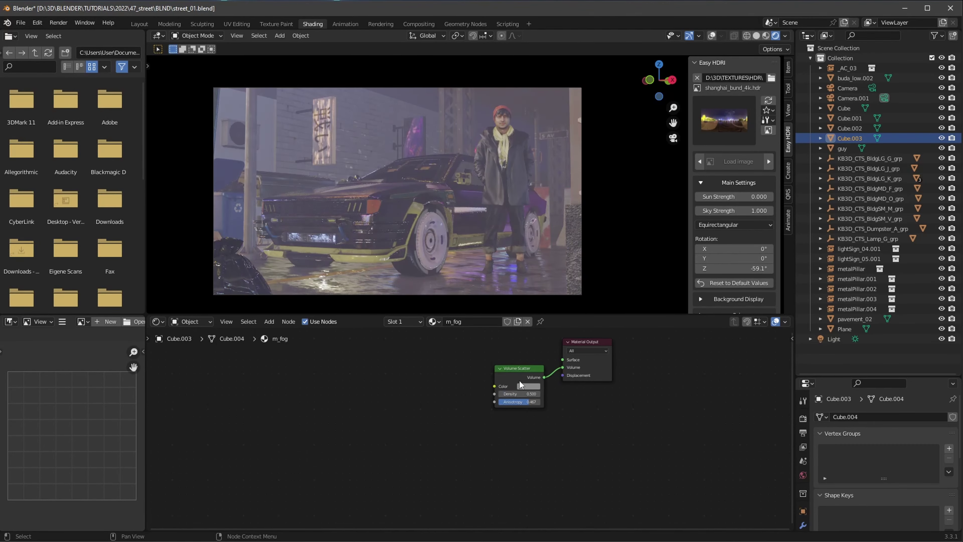
pyautogui.click(139, 23)
# Move the fog cube along Y and enable volumetric shadows.
pyautogui.press('g')
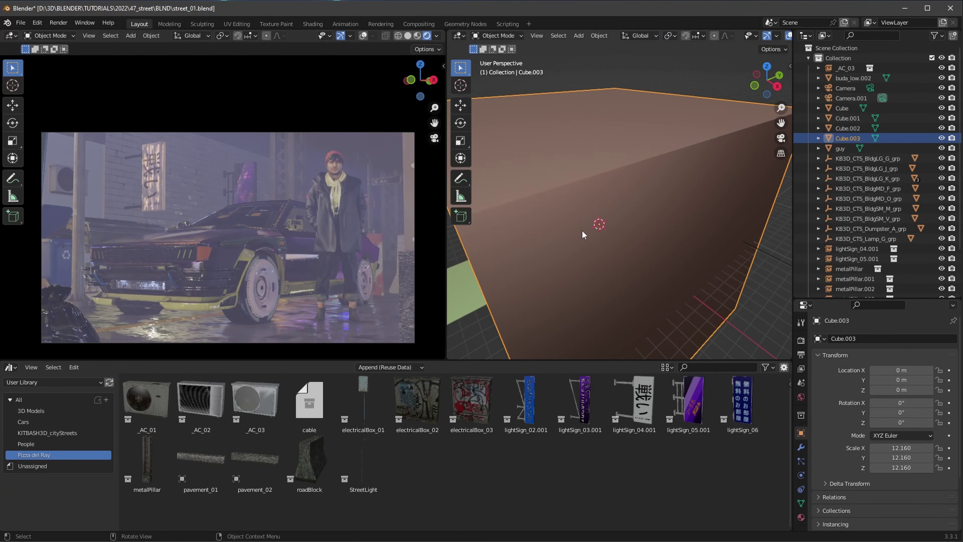
pyautogui.press('y')
pyautogui.click(644, 211)
pyautogui.press('n')
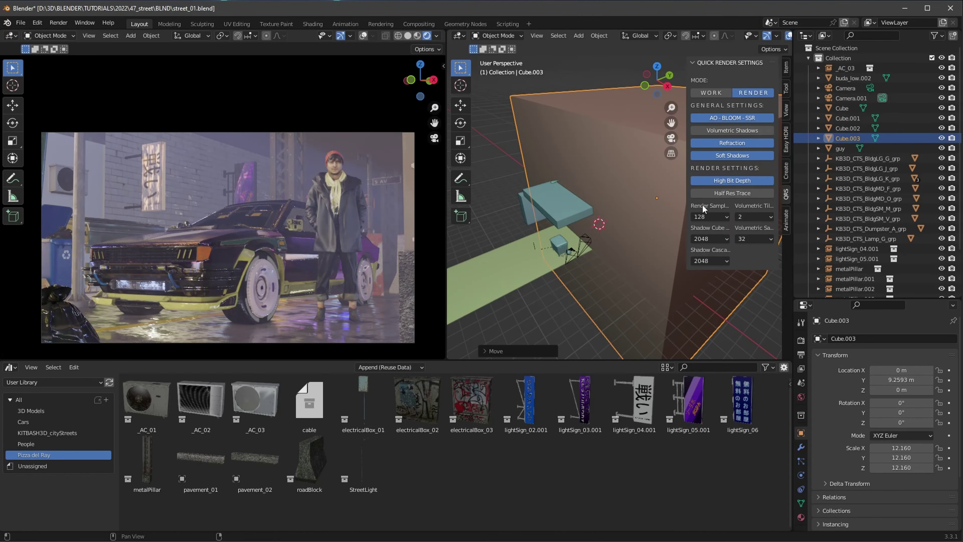
pyautogui.click(706, 130)
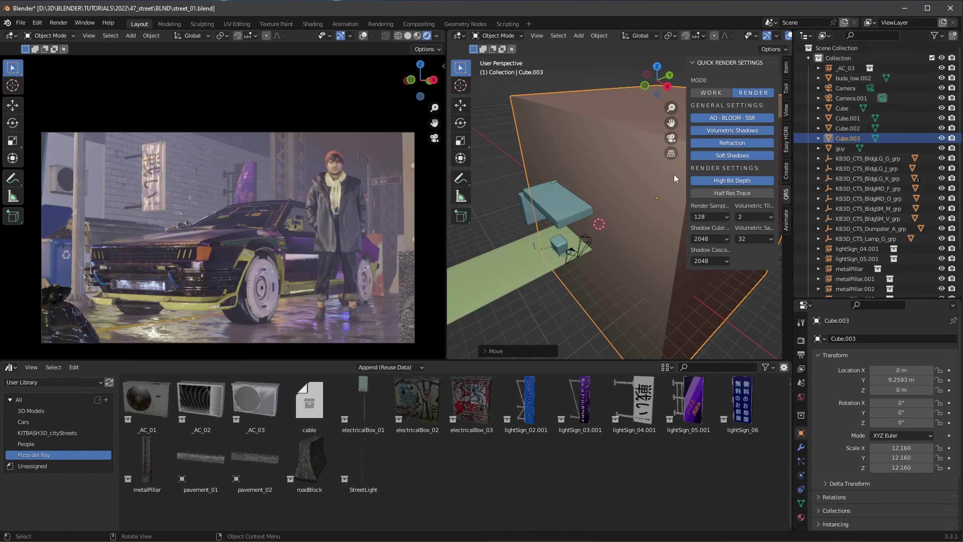
pyautogui.scroll(2, 309, 257)
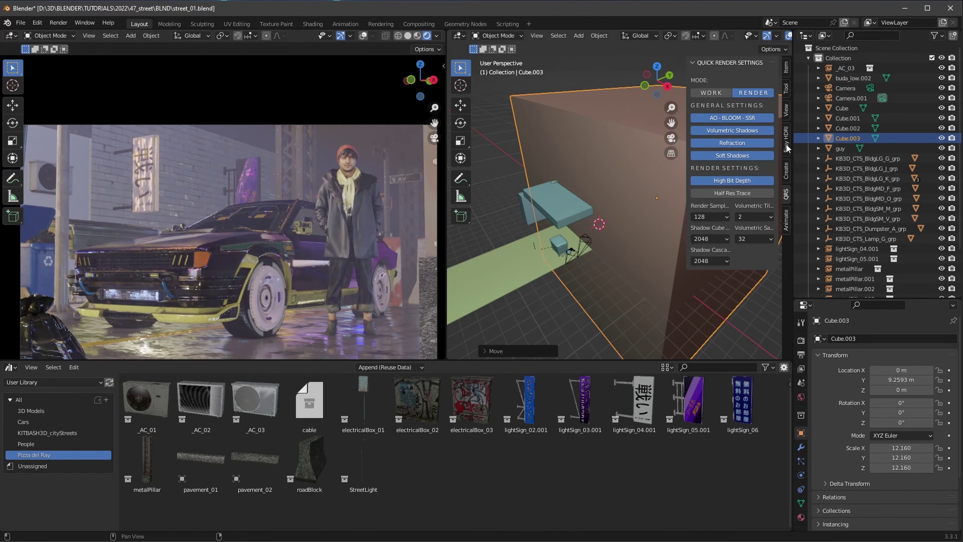
# Rotate the Easy HDRI environment to Z -68°.
pyautogui.click(787, 148)
pyautogui.moveTo(732, 268)
pyautogui.mouseDown()
pyautogui.moveTo(888, 272)
pyautogui.moveTo(712, 285)
pyautogui.mouseUp()
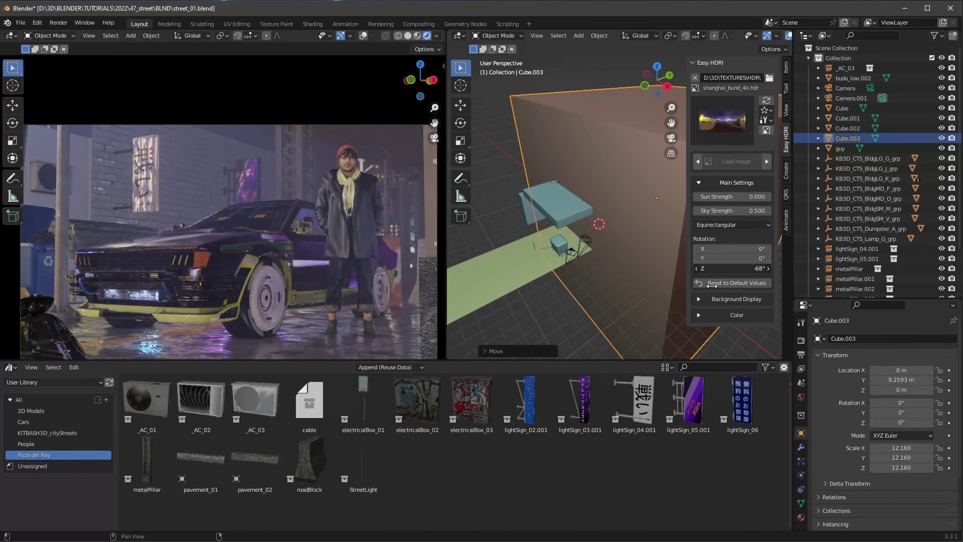
pyautogui.scroll(-3, 872, 228)
# Make the sun a light orange colour at strength 3.21.
pyautogui.click(831, 287)
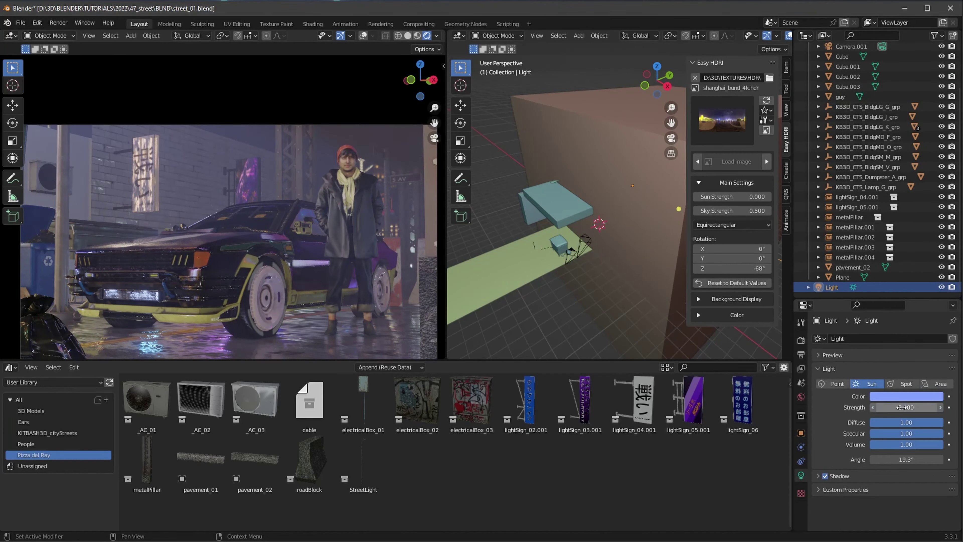
pyautogui.moveTo(902, 407); pyautogui.dragTo(918, 407)
pyautogui.click(902, 396)
pyautogui.moveTo(900, 288)
pyautogui.mouseDown()
pyautogui.moveTo(868, 315)
pyautogui.moveTo(882, 313)
pyautogui.mouseUp()
pyautogui.click(882, 312)
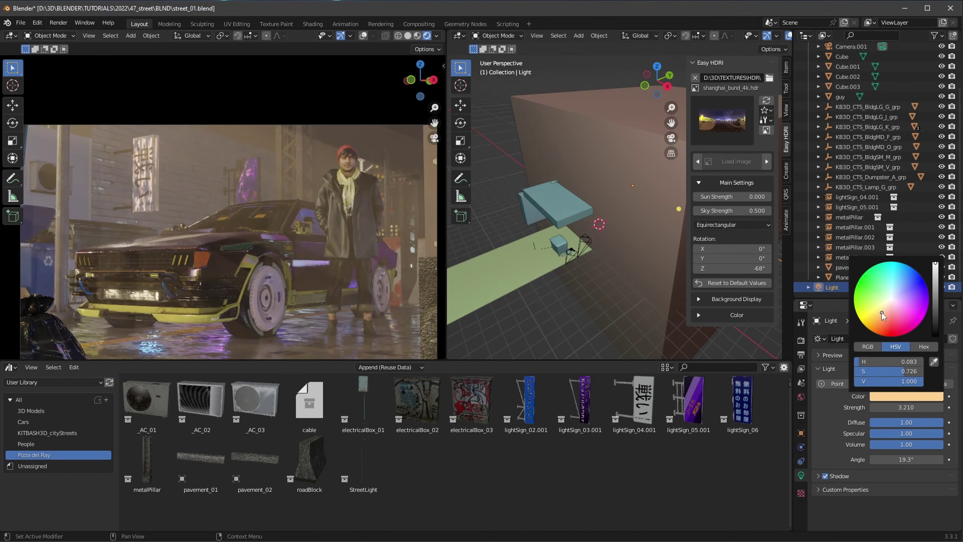
# Set the fog material's density to 1.0.
pyautogui.click(312, 24)
pyautogui.write('1')
pyautogui.press('Return')
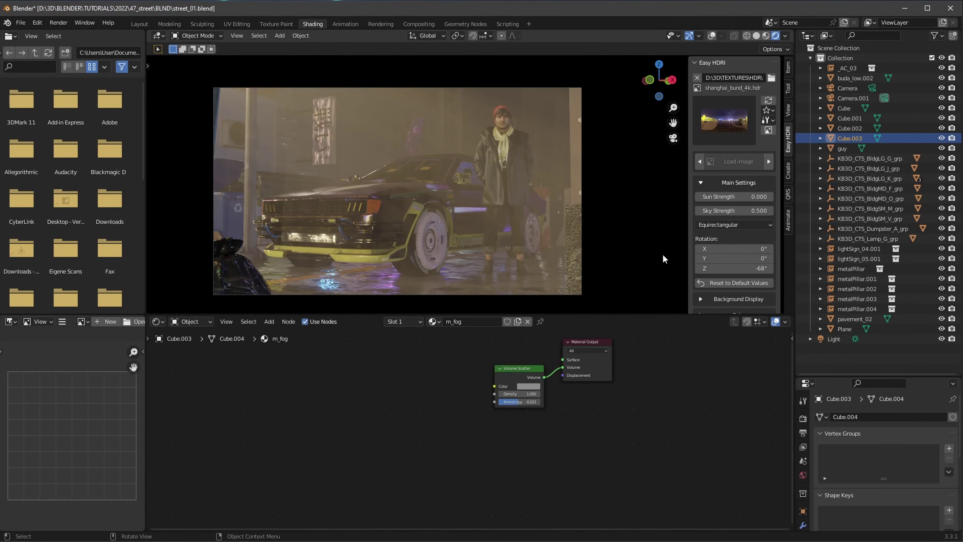
# Nudge Cube.003 along Y, close the sidebar, and hide the cube in the outliner.
pyautogui.click(140, 23)
pyautogui.press('g')
pyautogui.press('y')
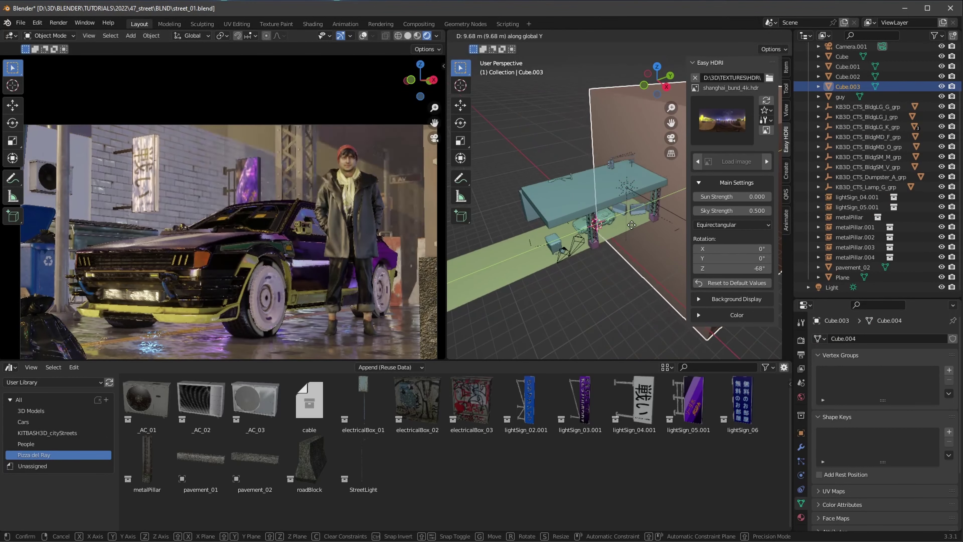
pyautogui.click(599, 238)
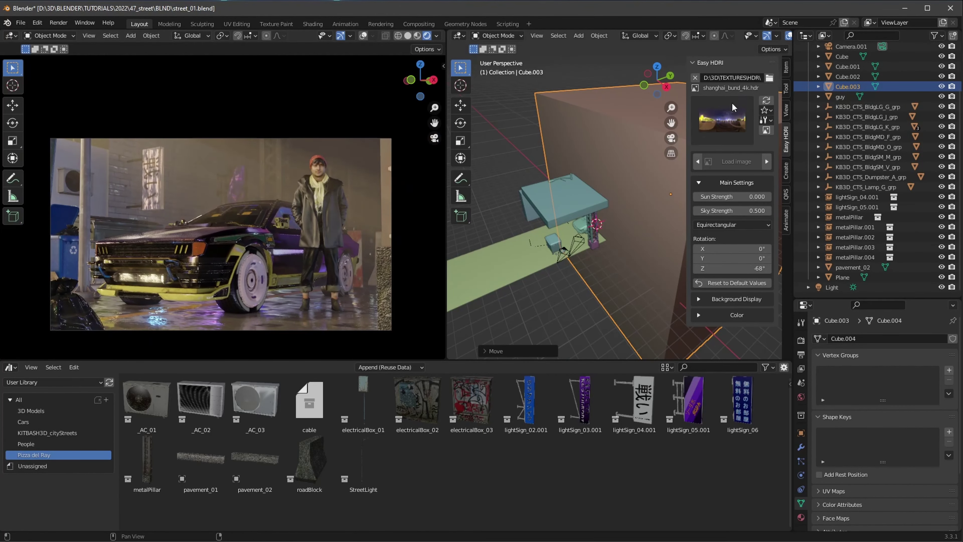
pyautogui.press('n')
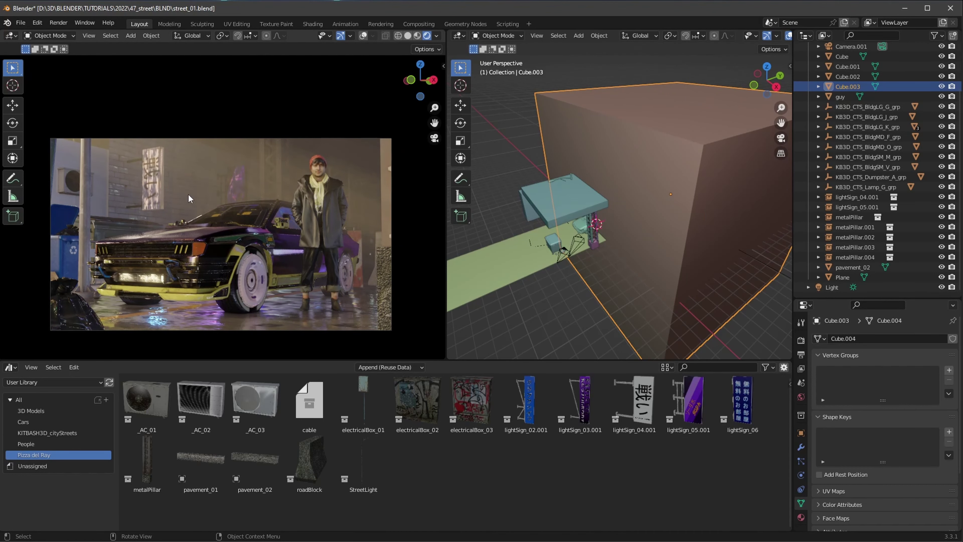
pyautogui.click(942, 86)
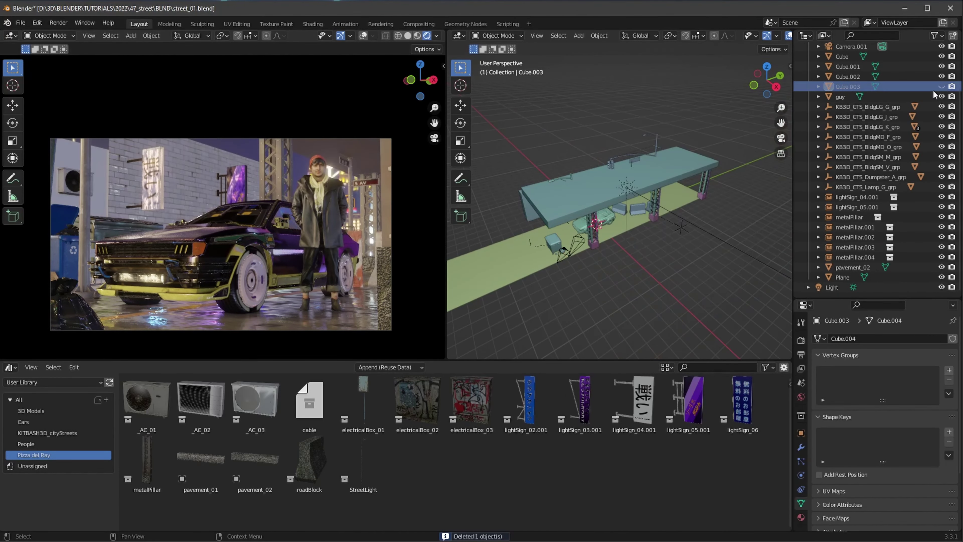
pyautogui.moveTo(625, 197); pyautogui.dragTo(629, 163, button='middle')
# Duplicate the MetroWallB wall panel and place the copy to the left.
pyautogui.scroll(5, 630, 171)
pyautogui.click(631, 173)
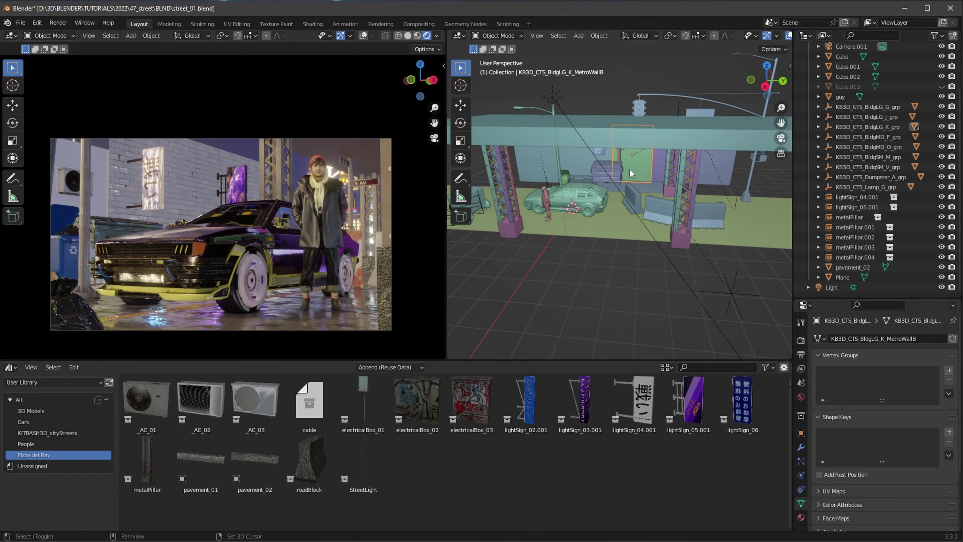
pyautogui.hotkey('shift', 'd')
pyautogui.click(706, 192)
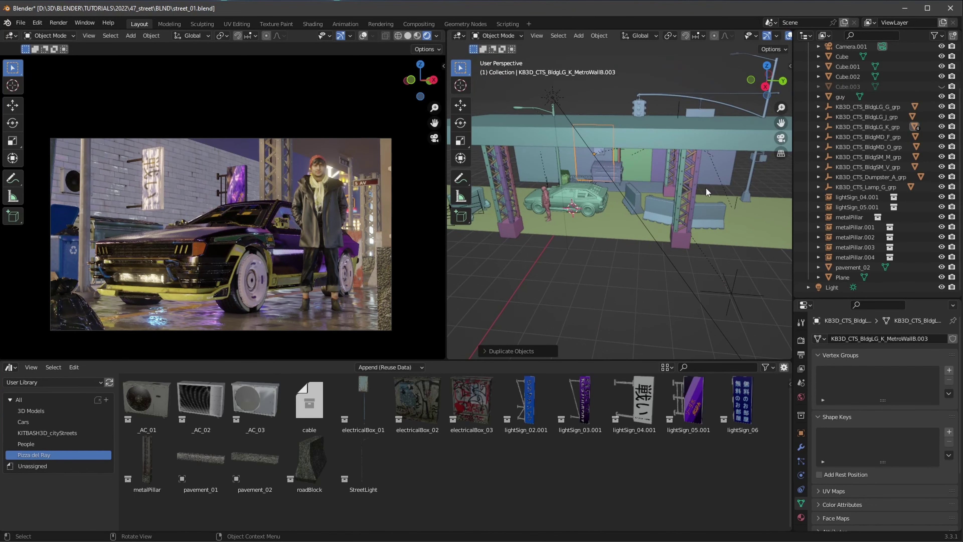
# Unhide Cube.003 and orbit the view to a new angle.
pyautogui.click(942, 87)
pyautogui.moveTo(652, 182)
pyautogui.mouseDown(button='middle')
pyautogui.moveTo(625, 196)
pyautogui.moveTo(642, 186)
pyautogui.mouseUp(button='middle')
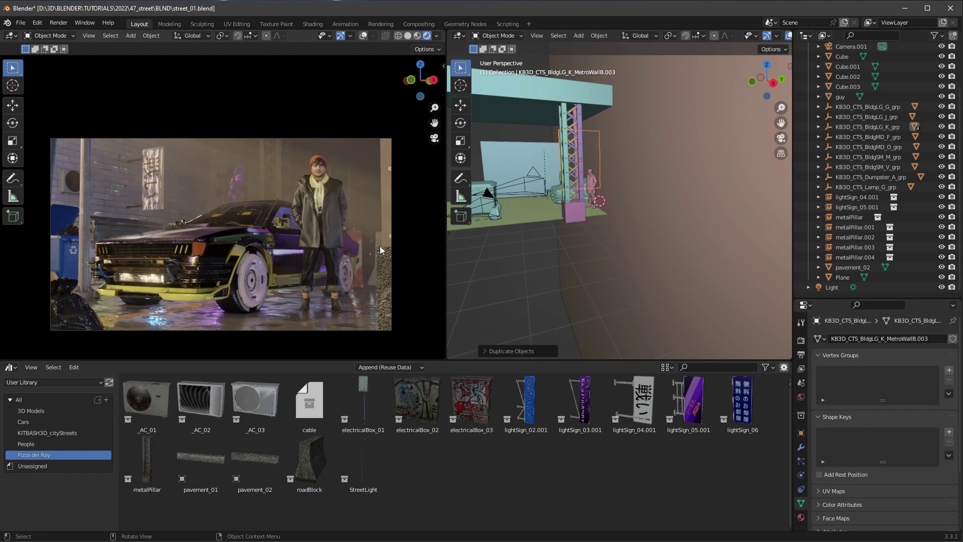
pyautogui.scroll(1, 381, 246)
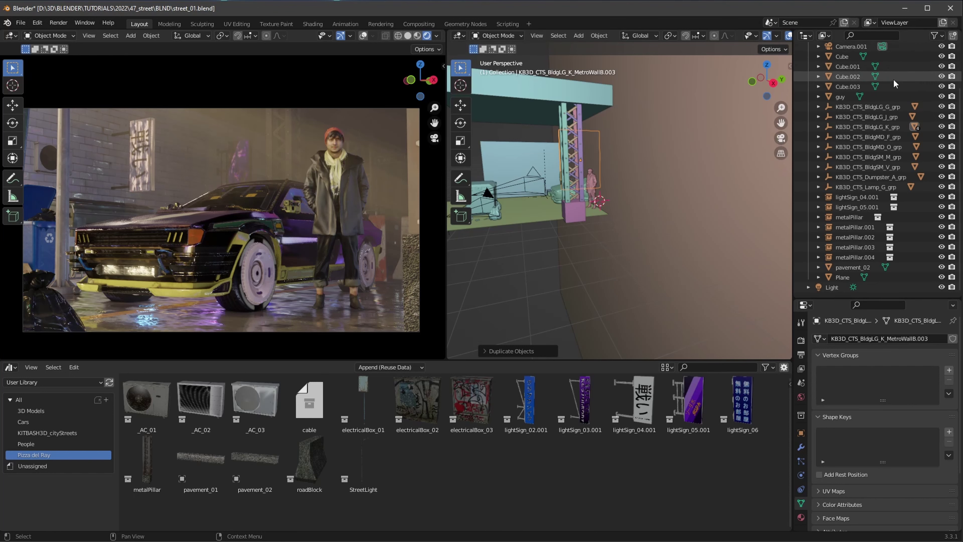
pyautogui.scroll(3, 872, 91)
# View through Camera.001 and nudge lightSign_04.001 slightly right in the shot.
pyautogui.click(870, 88)
pyautogui.click(882, 98)
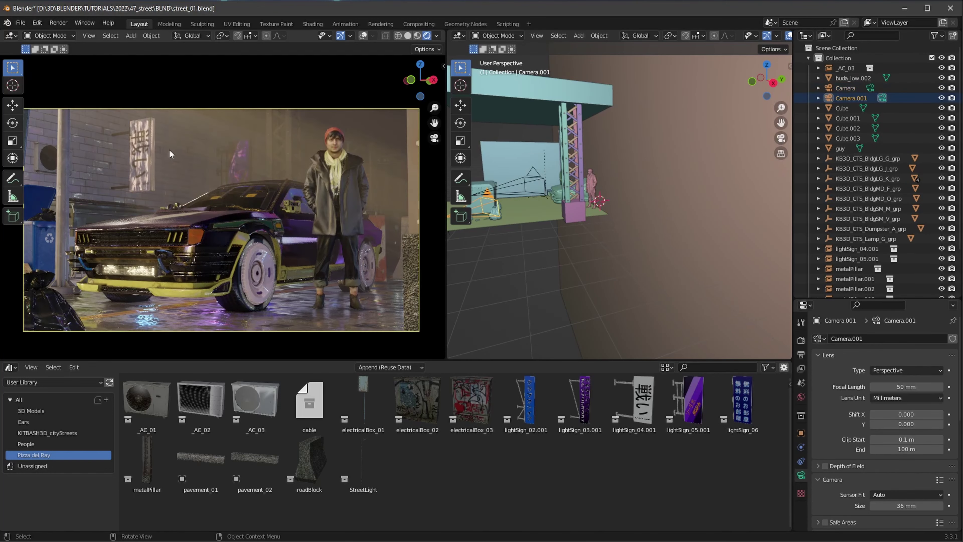
pyautogui.click(142, 176)
pyautogui.moveTo(143, 171); pyautogui.dragTo(147, 171)
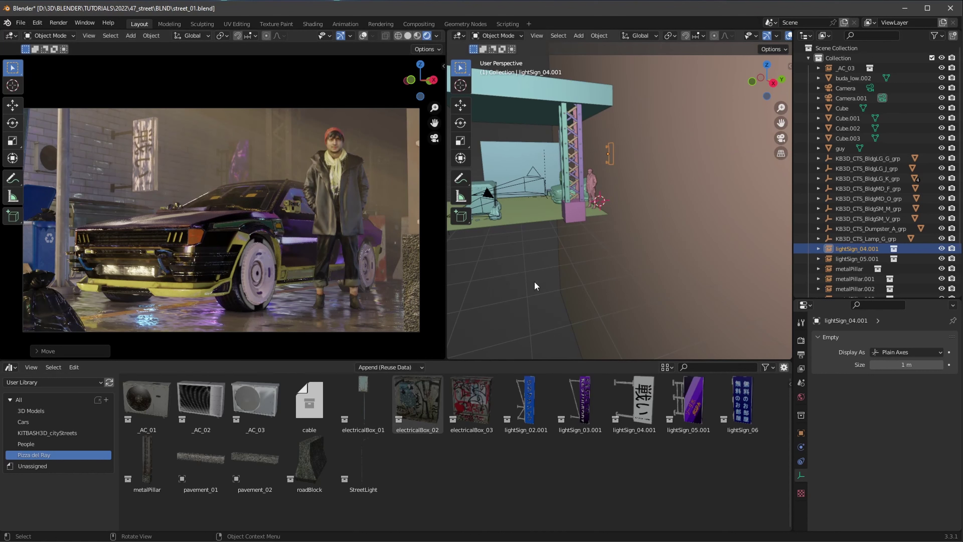
# Enlarge the outliner, select the Light and Cube.003, and widen the street view.
pyautogui.moveTo(844, 298)
pyautogui.mouseDown()
pyautogui.moveTo(849, 391)
pyautogui.moveTo(848, 351)
pyautogui.mouseUp()
pyautogui.click(832, 339)
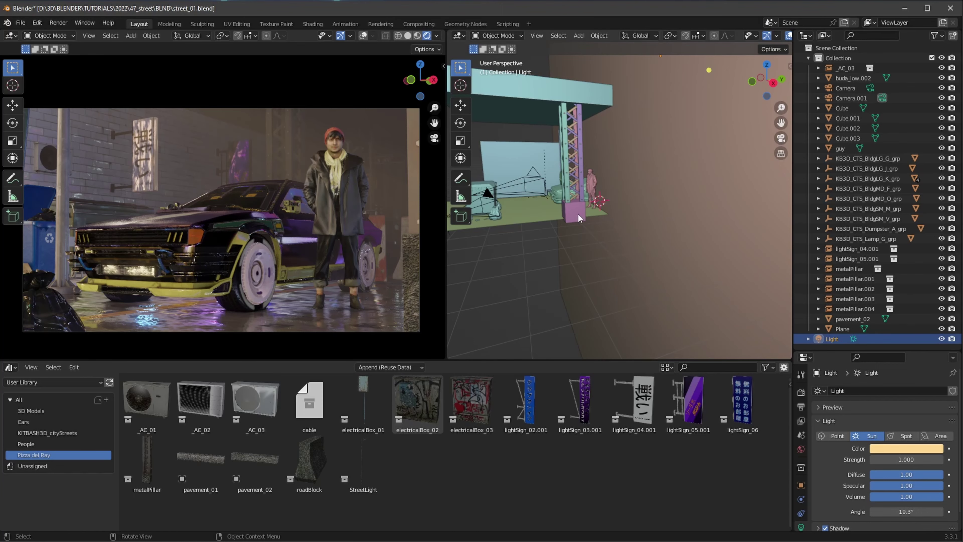
pyautogui.moveTo(578, 214)
pyautogui.mouseDown(button='middle')
pyautogui.moveTo(573, 233)
pyautogui.moveTo(570, 226)
pyautogui.mouseUp(button='middle')
pyautogui.click(666, 141)
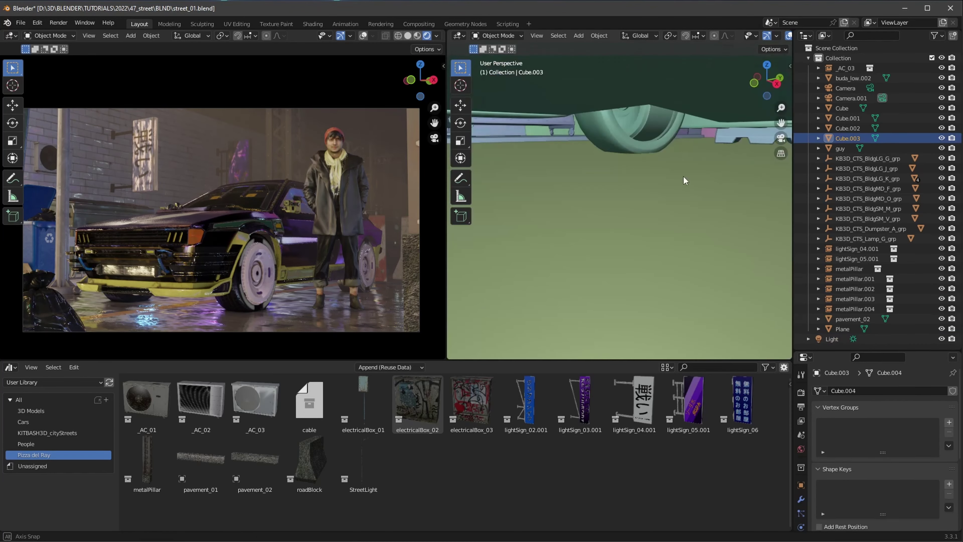
pyautogui.moveTo(665, 141)
pyautogui.mouseDown(button='middle')
pyautogui.moveTo(701, 192)
pyautogui.moveTo(622, 227)
pyautogui.mouseUp(button='middle')
# Add an Area light and slide it along the Y axis.
pyautogui.hotkey('shift', 'a')
pyautogui.click(718, 345)
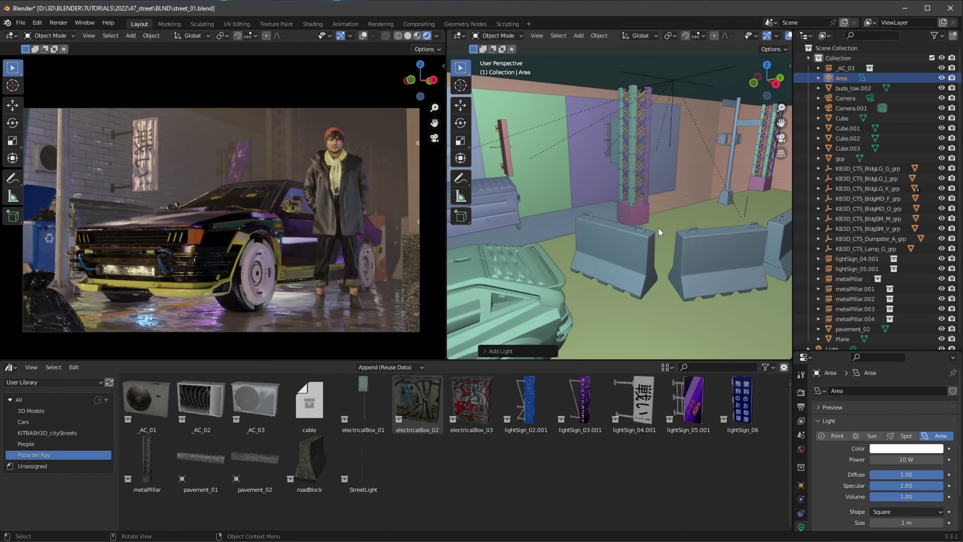
pyautogui.moveTo(645, 170); pyautogui.dragTo(656, 216, button='middle')
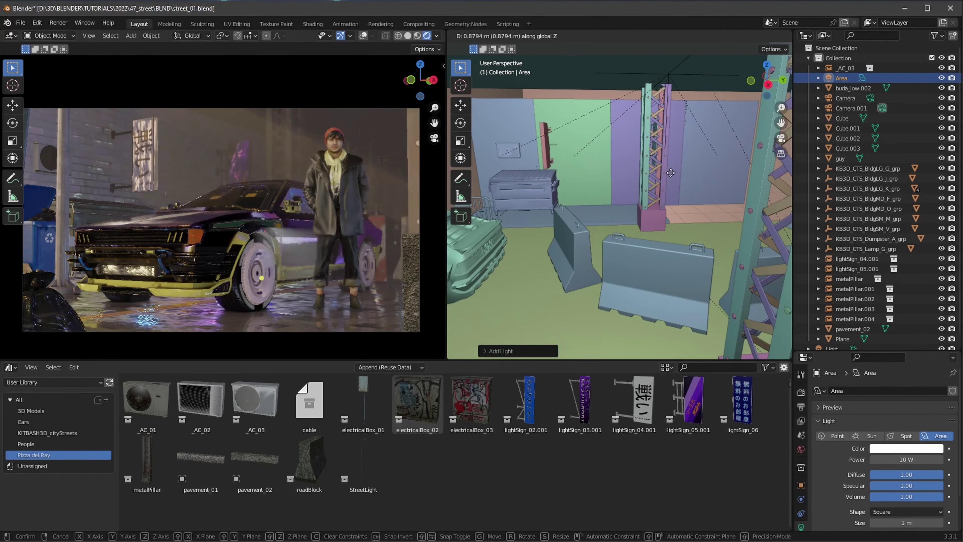
pyautogui.press('g')
pyautogui.press('y')
pyautogui.click(664, 183)
# Rotate the Area light to -90° on X in the N panel.
pyautogui.press('n')
pyautogui.click(786, 68)
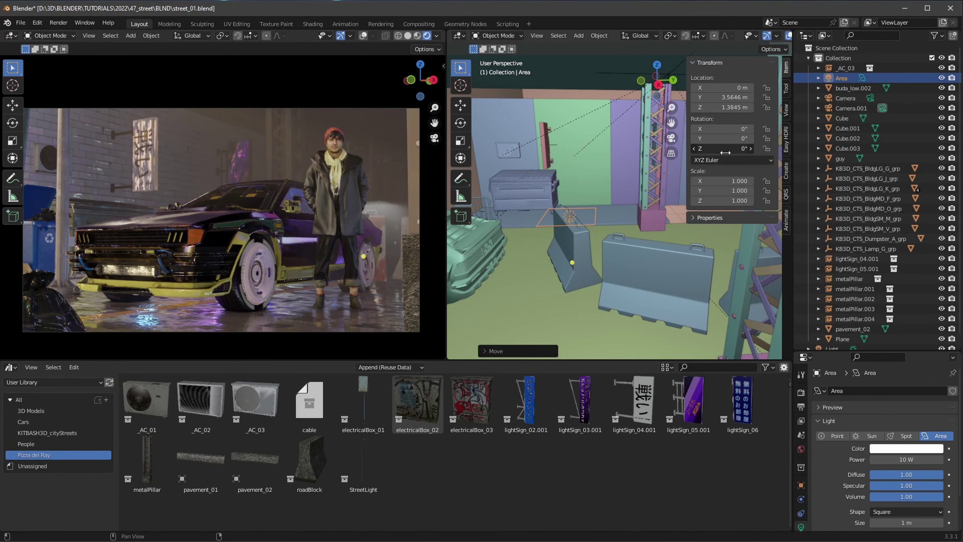
pyautogui.moveTo(728, 147); pyautogui.dragTo(751, 119)
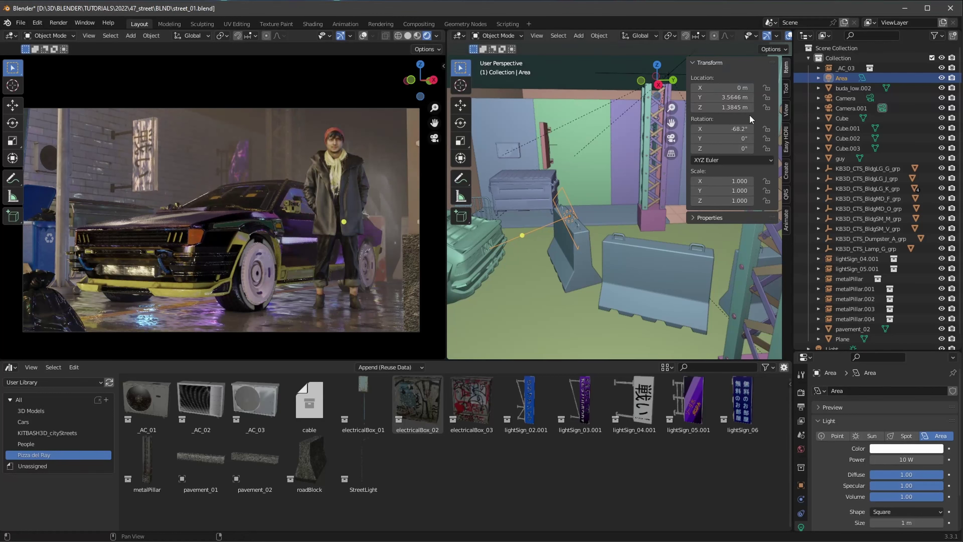
pyautogui.press('Return')
# Move the Area light along Y to about 7.48 m near the sign pillar.
pyautogui.moveTo(514, 262); pyautogui.dragTo(606, 266, button='middle')
pyautogui.press('g')
pyautogui.press('y')
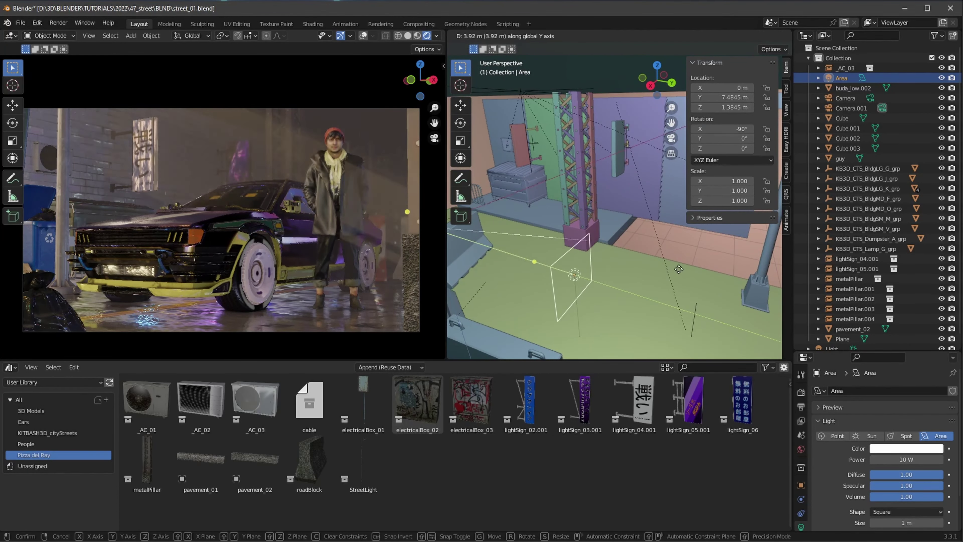
pyautogui.click(649, 295)
pyautogui.moveTo(650, 294); pyautogui.dragTo(569, 266, button='middle')
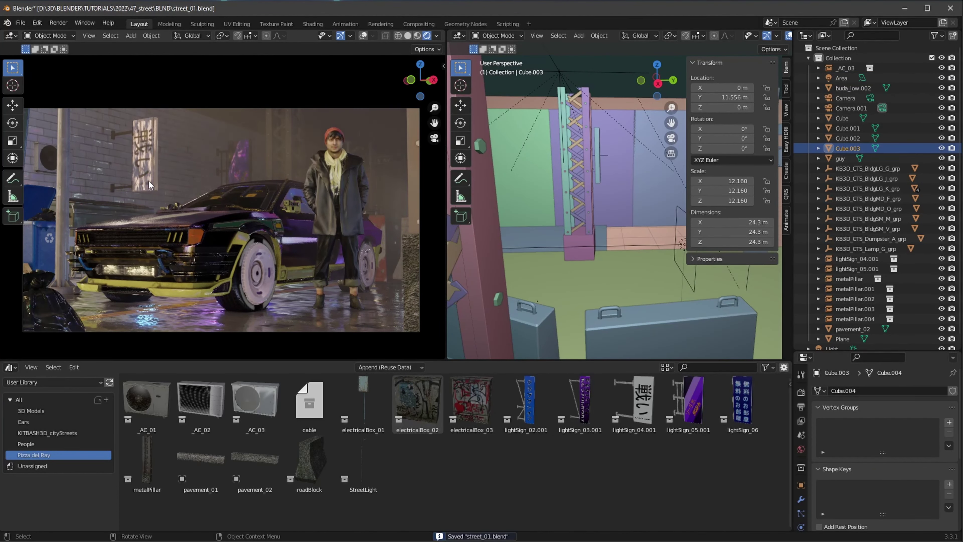
pyautogui.click(602, 162)
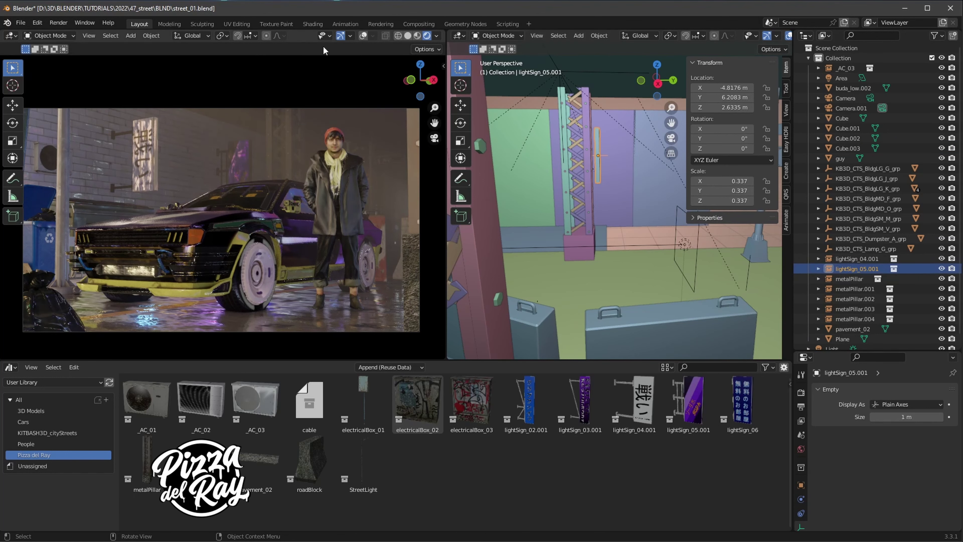
# Make the lightSign_05.001 instance real via Object > Apply.
pyautogui.click(600, 35)
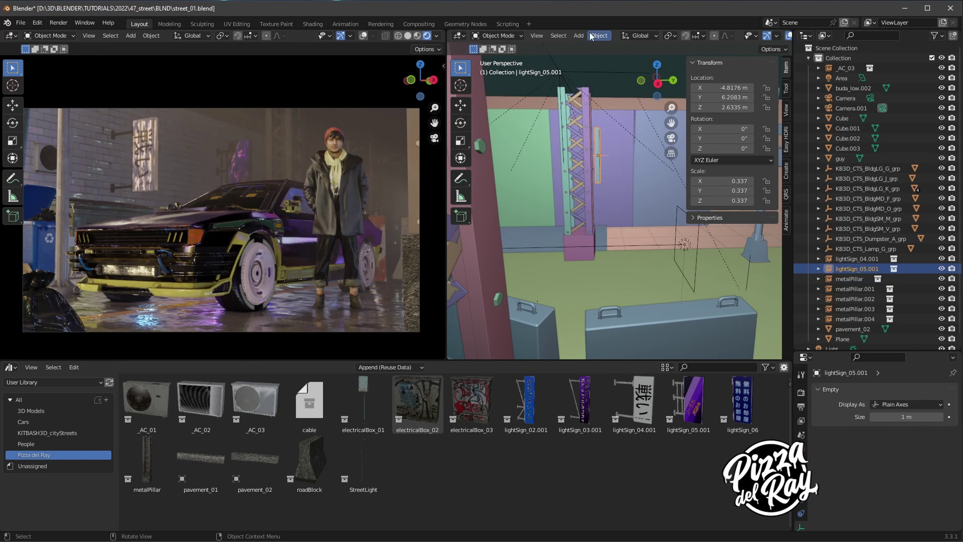
pyautogui.click(599, 35)
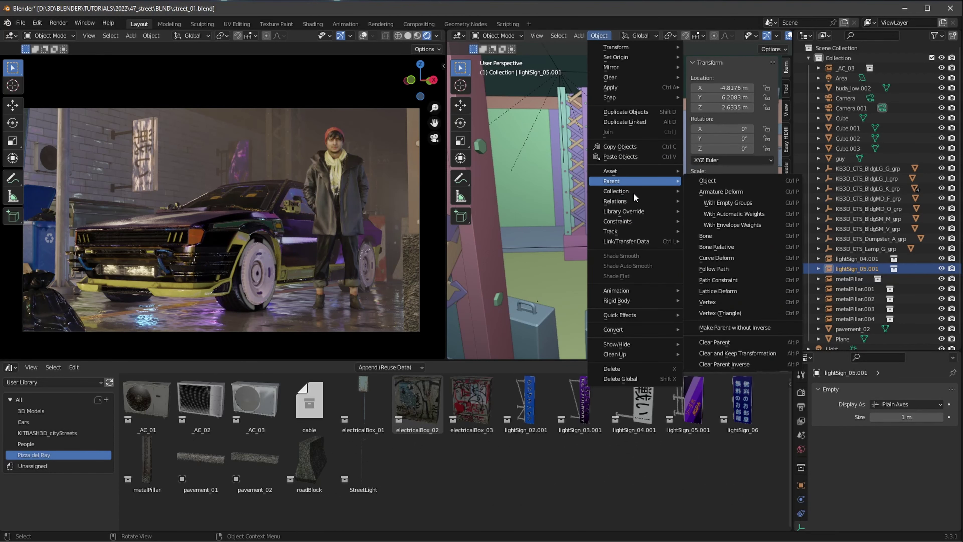
pyautogui.moveTo(611, 87)
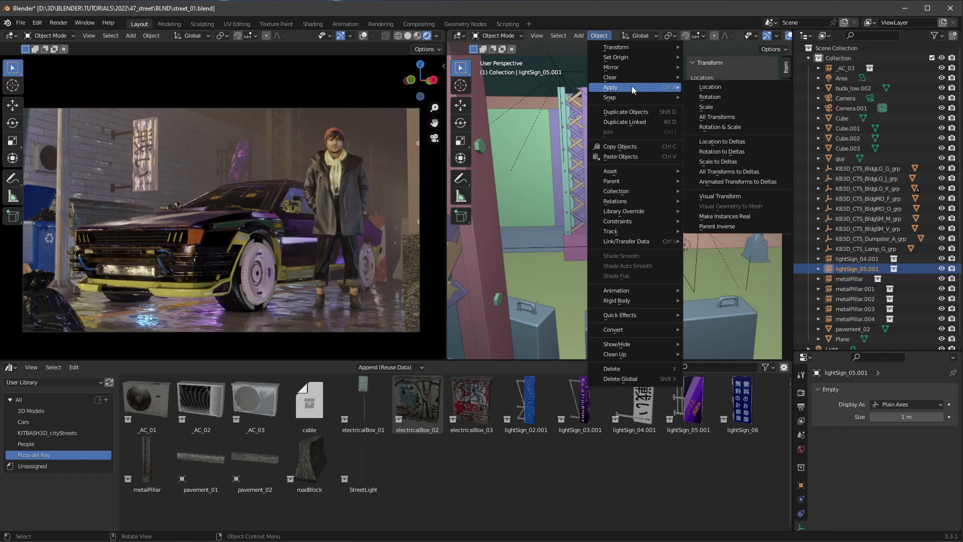
pyautogui.click(726, 216)
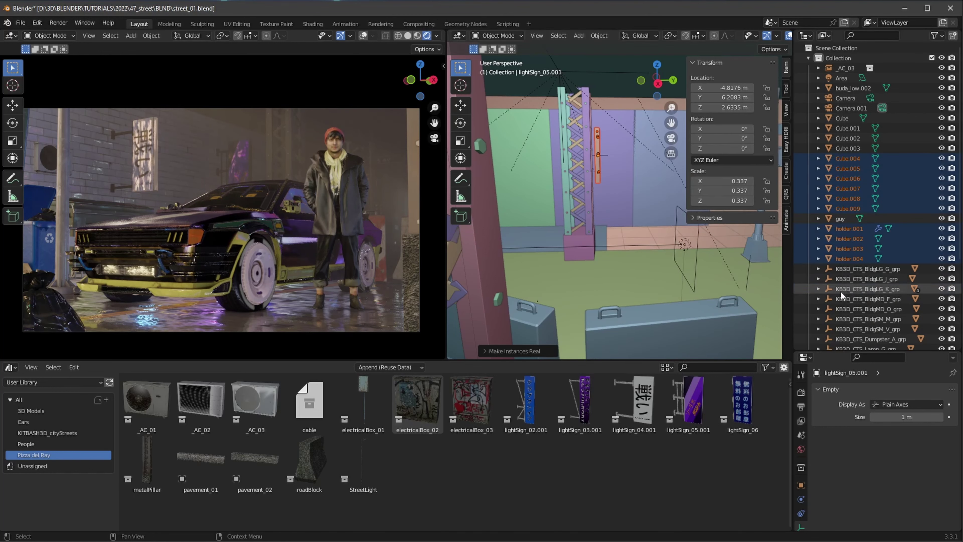
# Create a new _sign collection and put lightSign_05.001 and its parts in it.
pyautogui.press('m')
pyautogui.click(844, 225)
pyautogui.write('_sign')
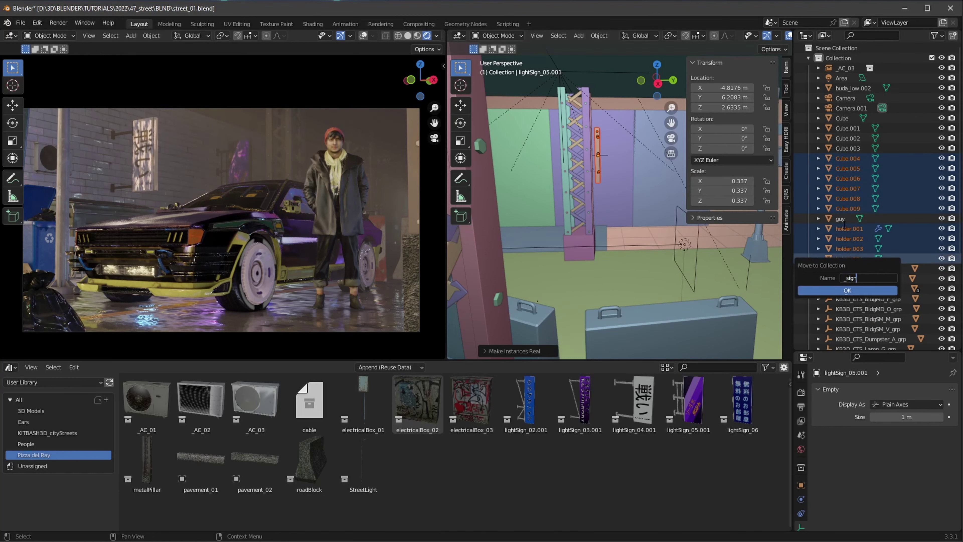
pyautogui.press('Return')
pyautogui.scroll(-5, 843, 223)
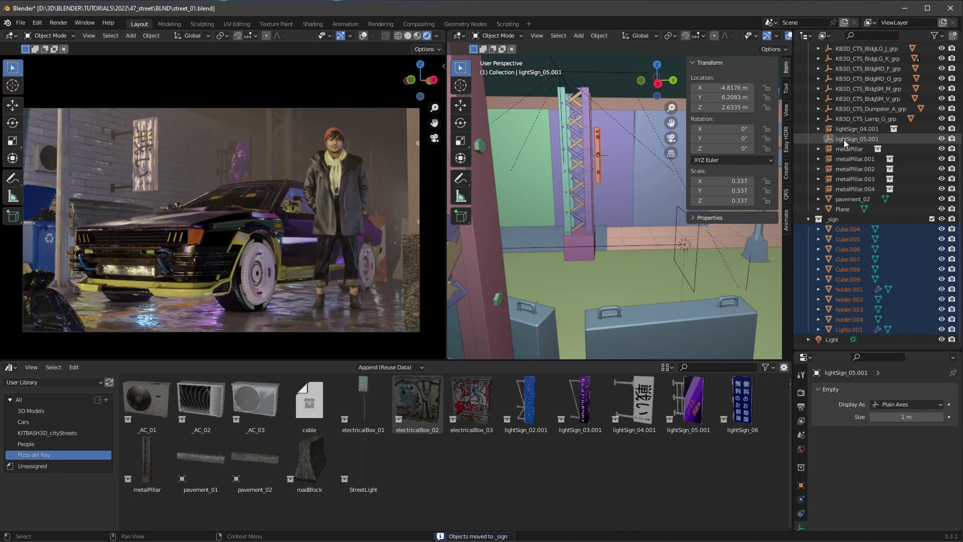
pyautogui.moveTo(844, 139); pyautogui.dragTo(838, 220)
pyautogui.click(845, 334)
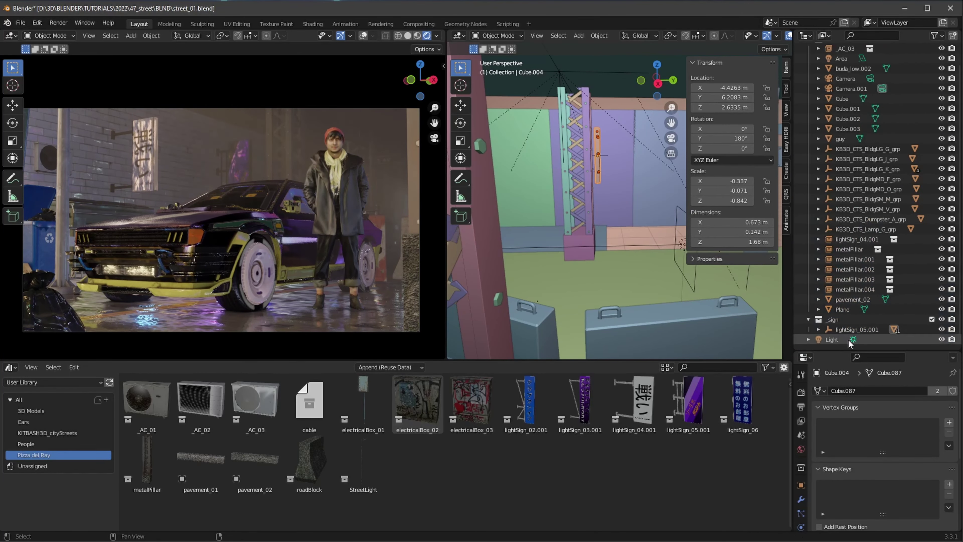
pyautogui.press('KP_Add')
pyautogui.click(865, 296)
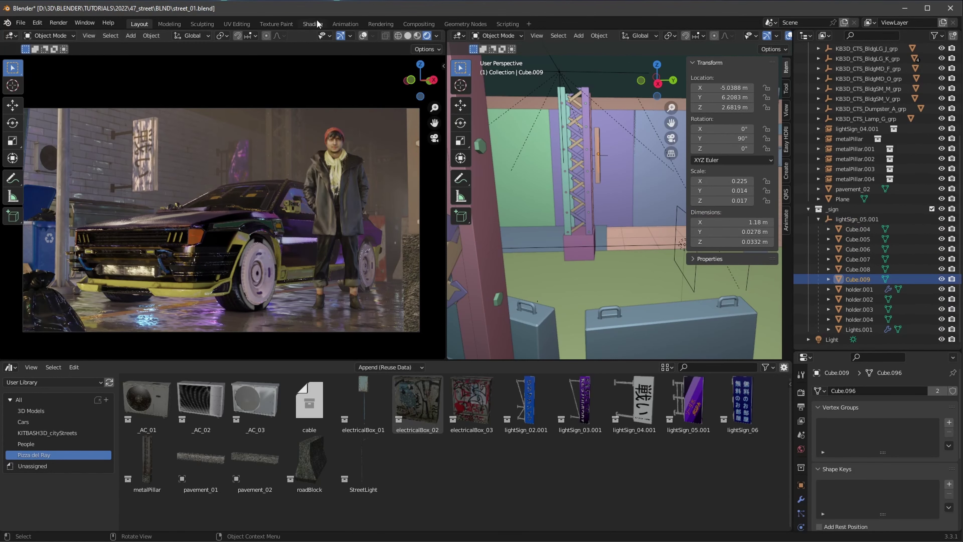
pyautogui.click(313, 24)
# Inspect the fog, holder, neon and lightSign_05 materials on the sign objects.
pyautogui.click(849, 148)
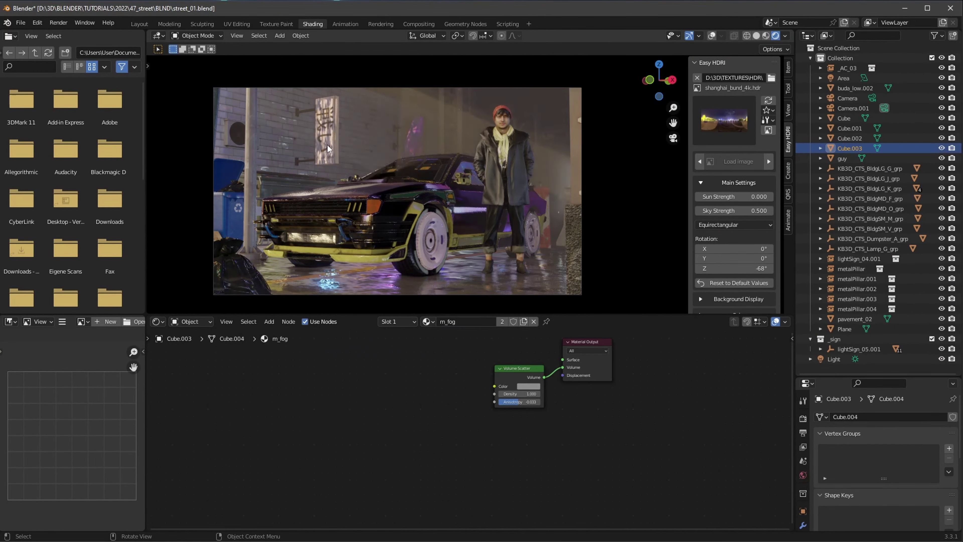
pyautogui.click(820, 348)
pyautogui.scroll(-5, 834, 323)
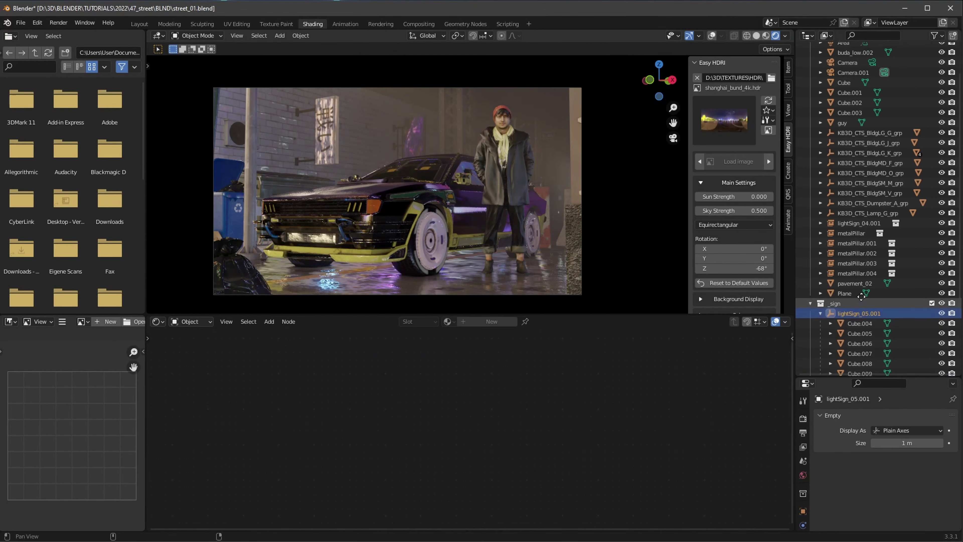
pyautogui.click(859, 296)
pyautogui.click(860, 356)
pyautogui.scroll(2, 337, 416)
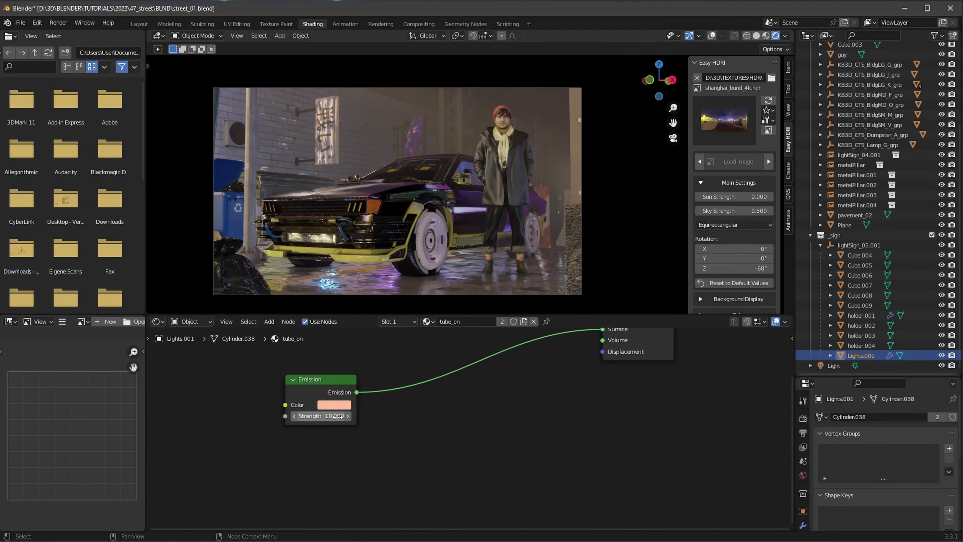
pyautogui.press('n')
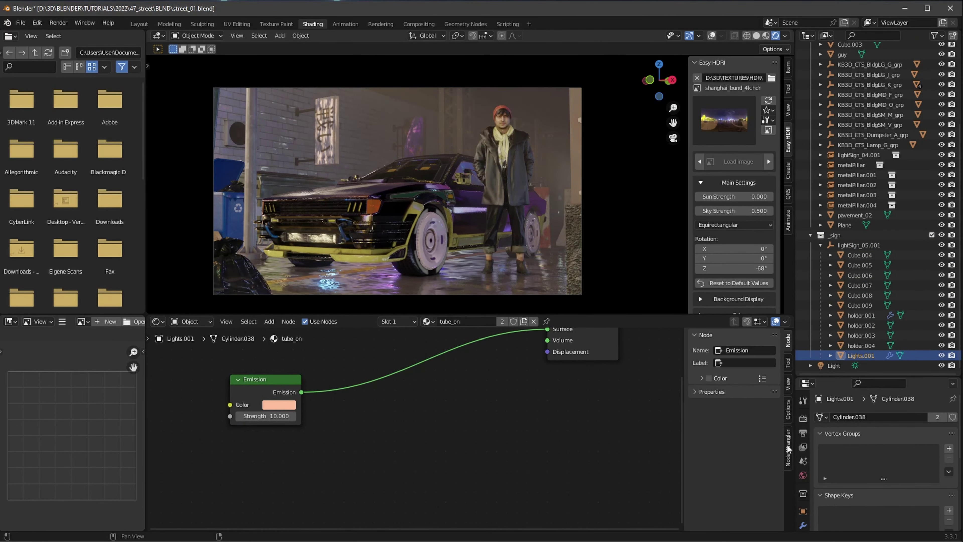
pyautogui.click(788, 410)
pyautogui.click(872, 255)
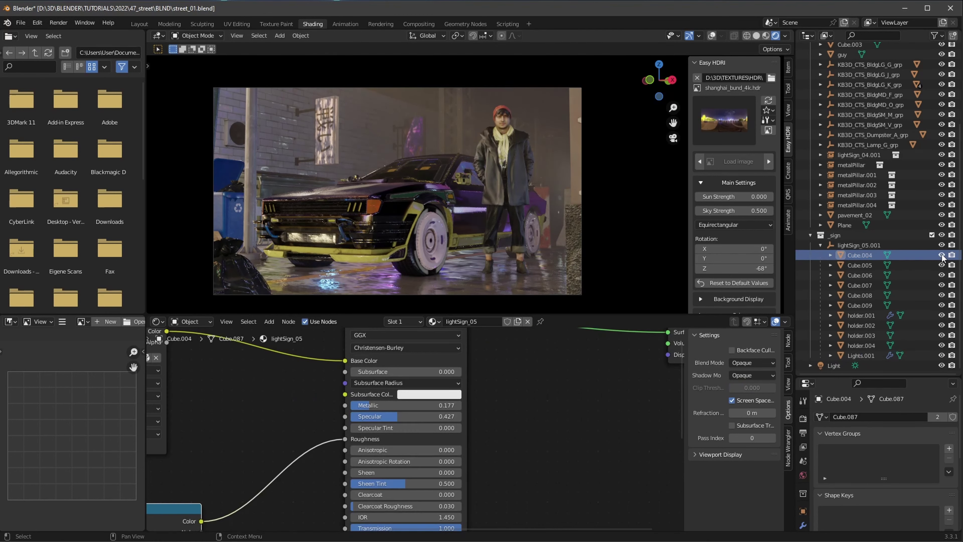
pyautogui.click(803, 418)
pyautogui.scroll(-3, 854, 489)
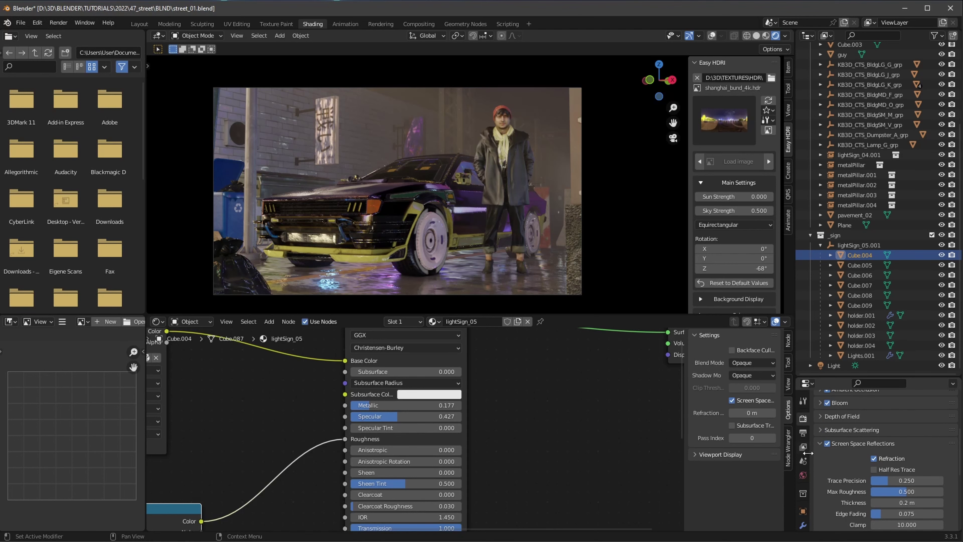
# Set the Lights.001 tube_on emission strength to 50 and return to Layout.
pyautogui.click(860, 355)
pyautogui.doubleClick(265, 459)
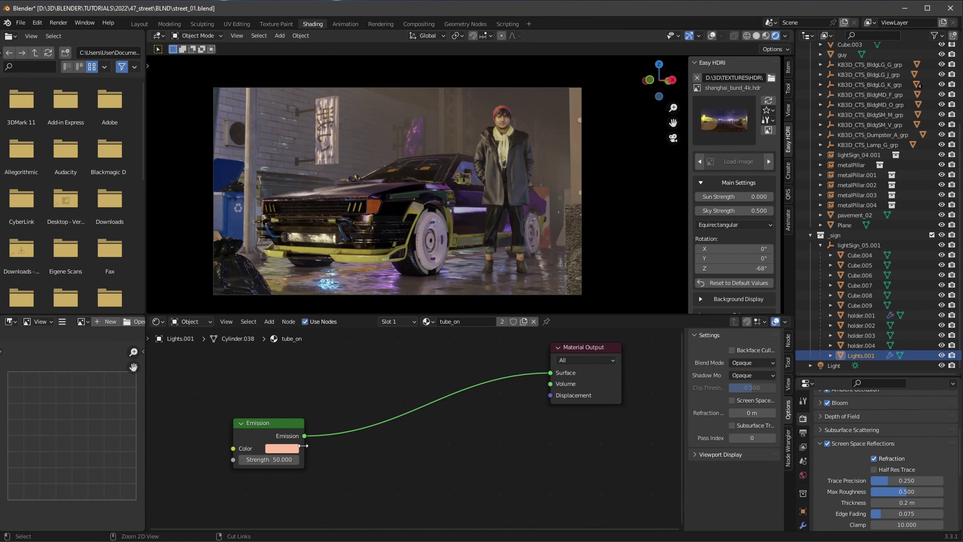
pyautogui.click(139, 24)
pyautogui.click(832, 347)
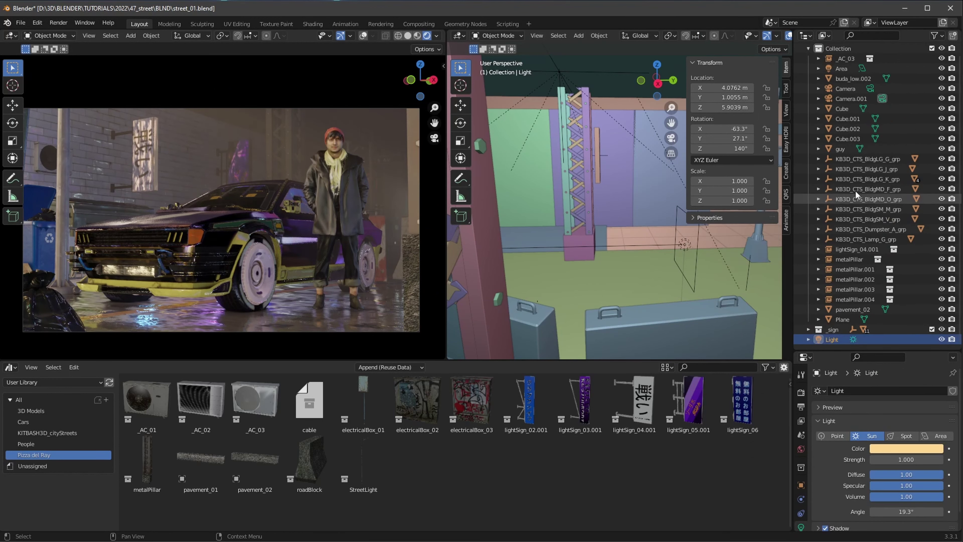
# Move the Area light and the Light into a new _lights collection.
pyautogui.moveTo(837, 80); pyautogui.dragTo(829, 346)
pyautogui.keyDown('ctrl'); pyautogui.click(834, 334); pyautogui.keyUp('ctrl')
pyautogui.press('m')
pyautogui.click(833, 360)
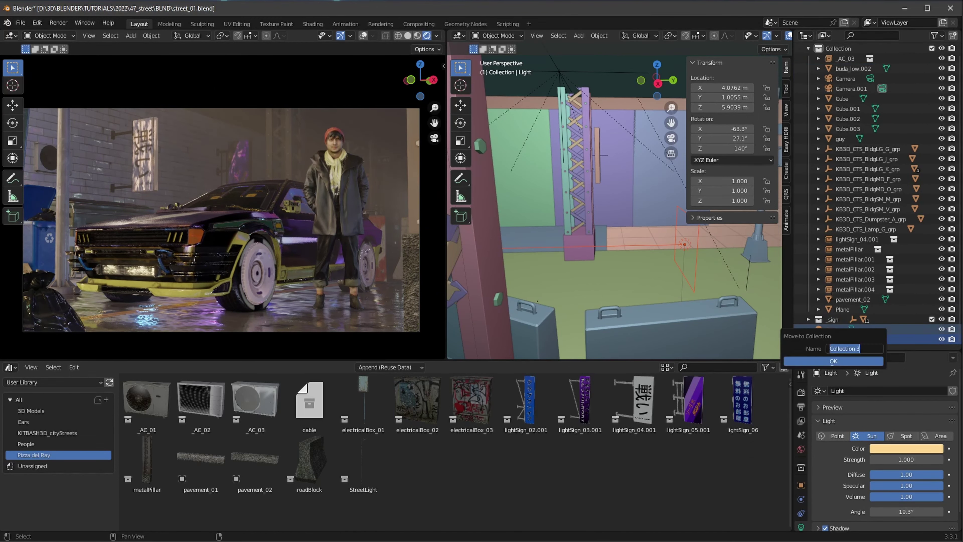
pyautogui.write('_lights')
pyautogui.press('Return')
# Frame the Area light and move it higher toward the sign wall.
pyautogui.click(841, 339)
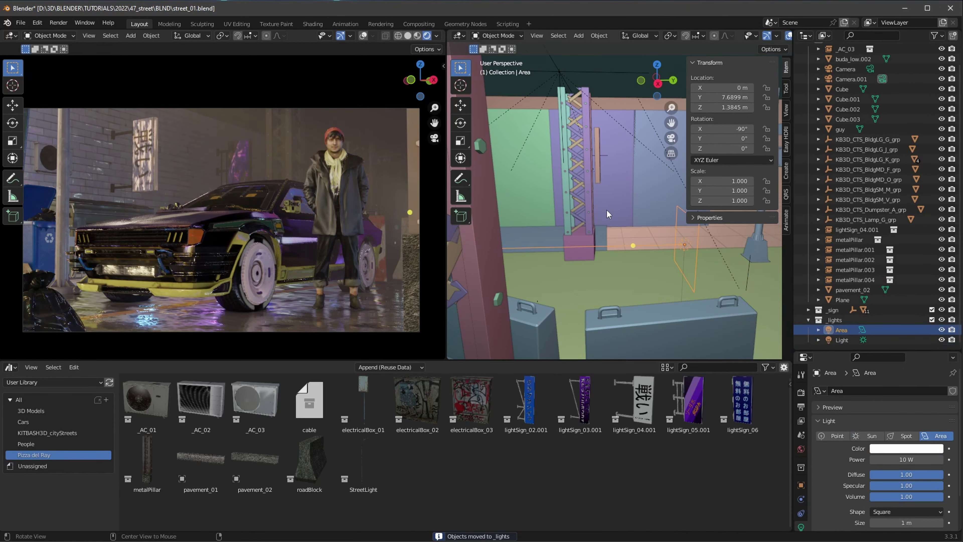
pyautogui.press('KP_Decimal')
pyautogui.press('g')
pyautogui.click(611, 172)
pyautogui.press('g')
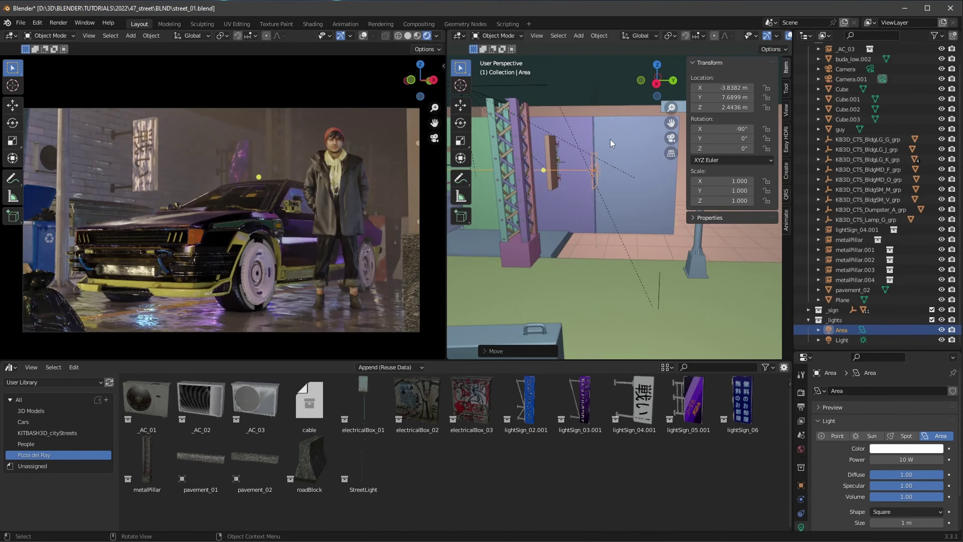
pyautogui.click(608, 145)
pyautogui.moveTo(608, 145); pyautogui.dragTo(619, 187, button='middle')
# Make the Area light pink at 100 W and shift it along X.
pyautogui.click(907, 448)
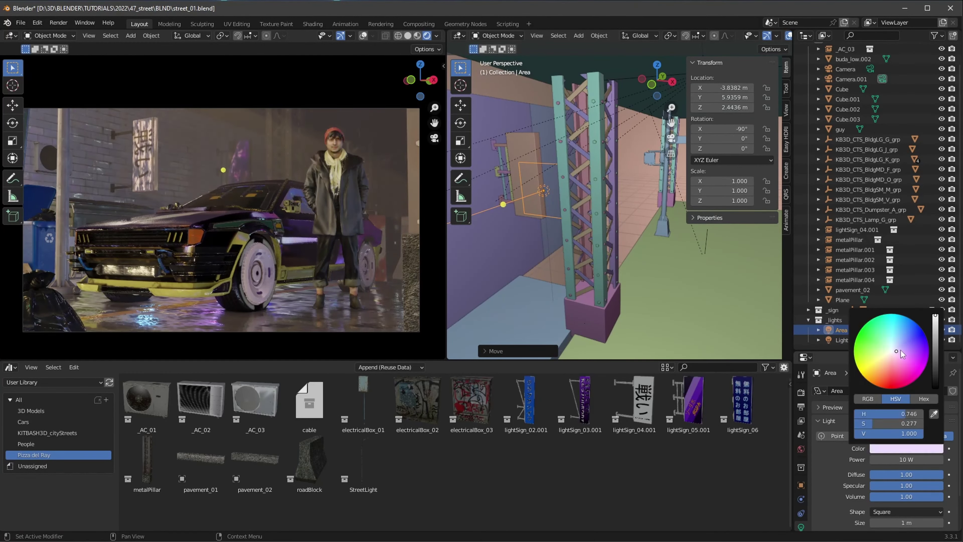
pyautogui.click(910, 334)
pyautogui.write('00')
pyautogui.press('Return')
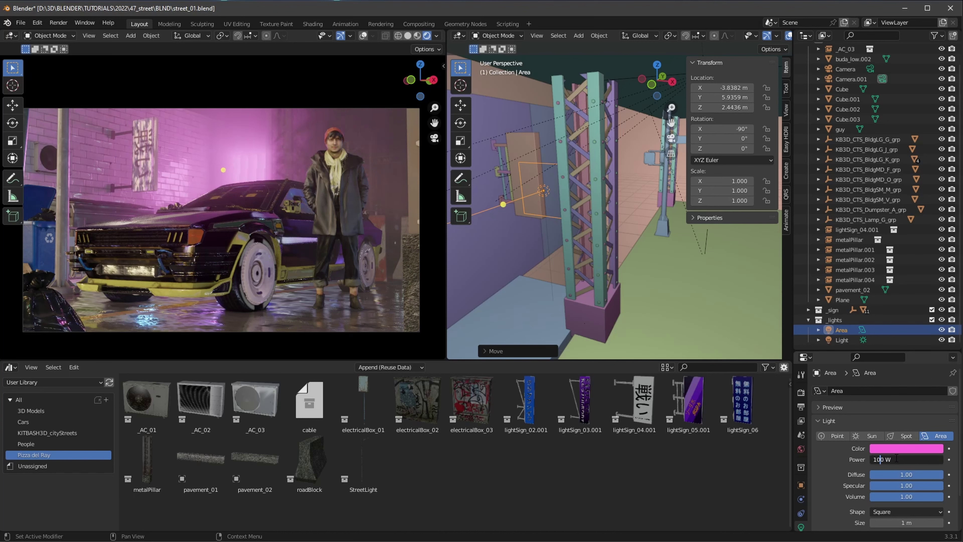
pyautogui.press('Return')
pyautogui.press('g')
pyautogui.press('x')
pyautogui.click(558, 215)
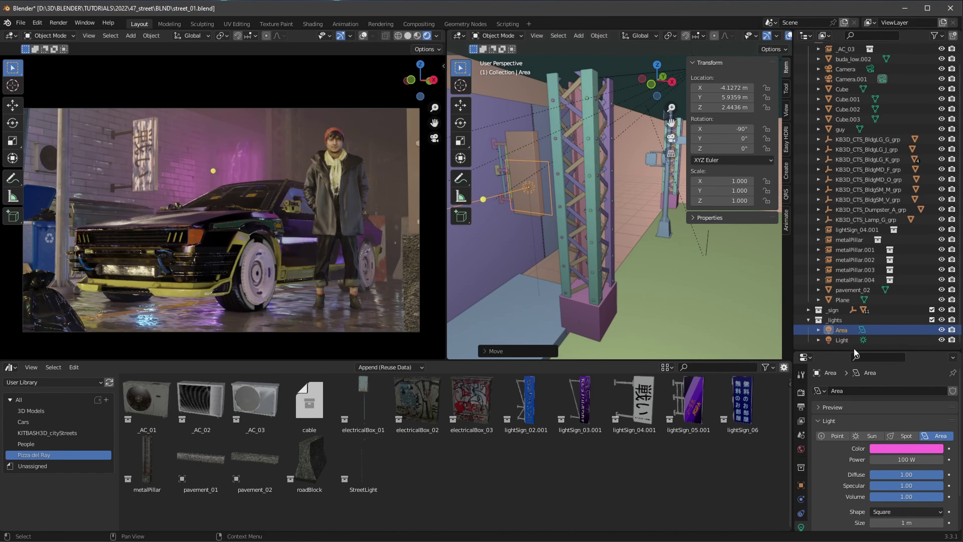
# Make the Area light a 0.58 × 1.56 m rectangle.
pyautogui.moveTo(855, 353); pyautogui.dragTo(855, 178)
pyautogui.click(906, 339)
pyautogui.click(902, 355)
pyautogui.moveTo(906, 350); pyautogui.dragTo(888, 350)
pyautogui.press('g')
pyautogui.press('x')
pyautogui.click(679, 264)
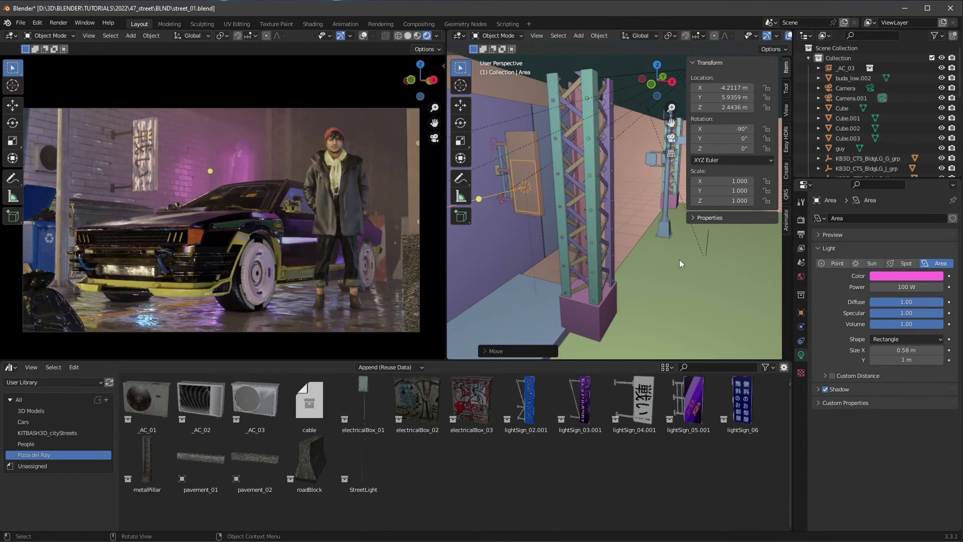
pyautogui.scroll(5, 603, 234)
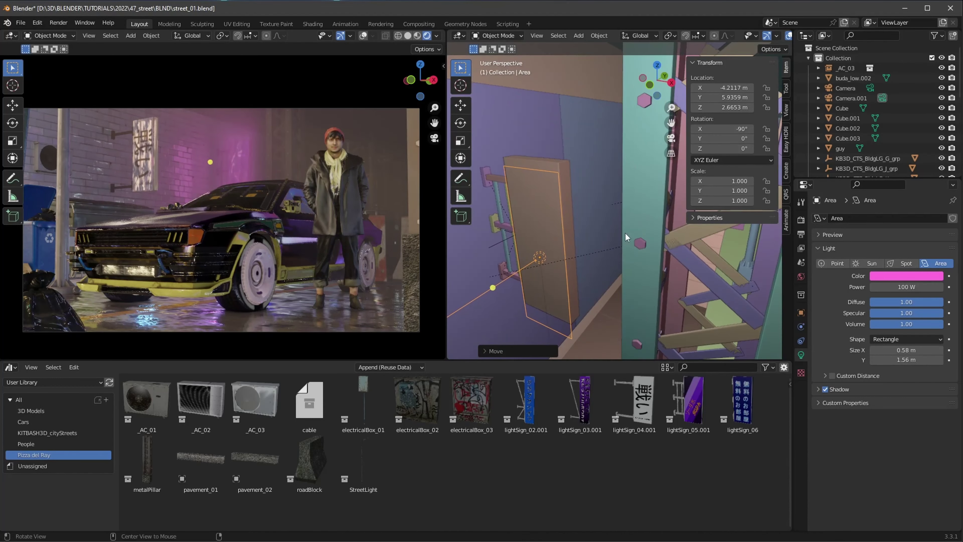
# Place the light flat against the wall and raise its power to 1000 W.
pyautogui.press('g')
pyautogui.press('x')
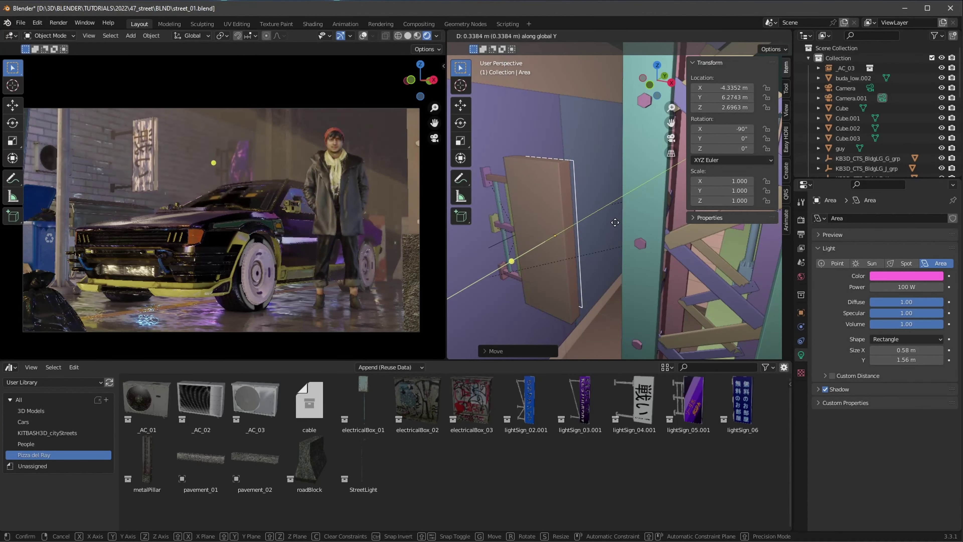
pyautogui.click(616, 227)
pyautogui.write('0')
pyautogui.press('Return')
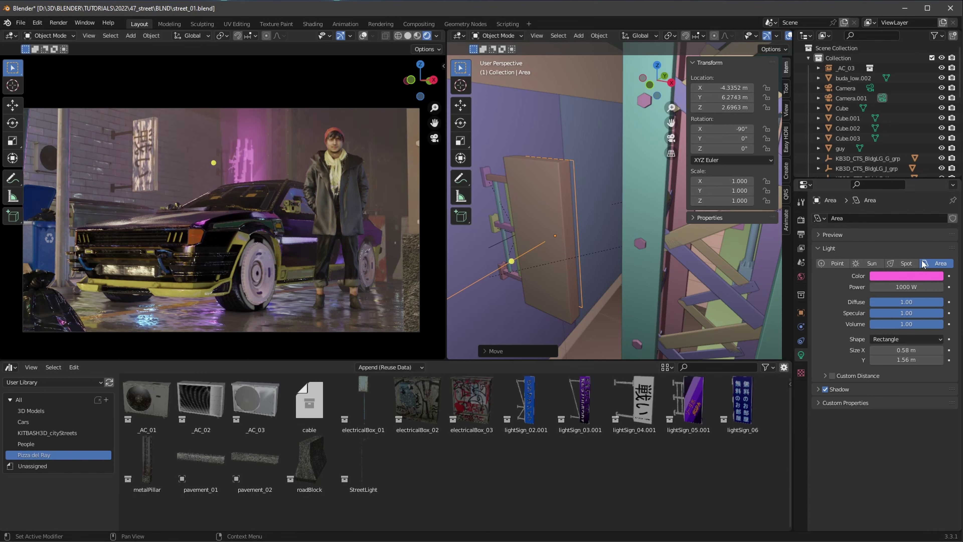
pyautogui.press('g')
pyautogui.press('y')
pyautogui.click(546, 297)
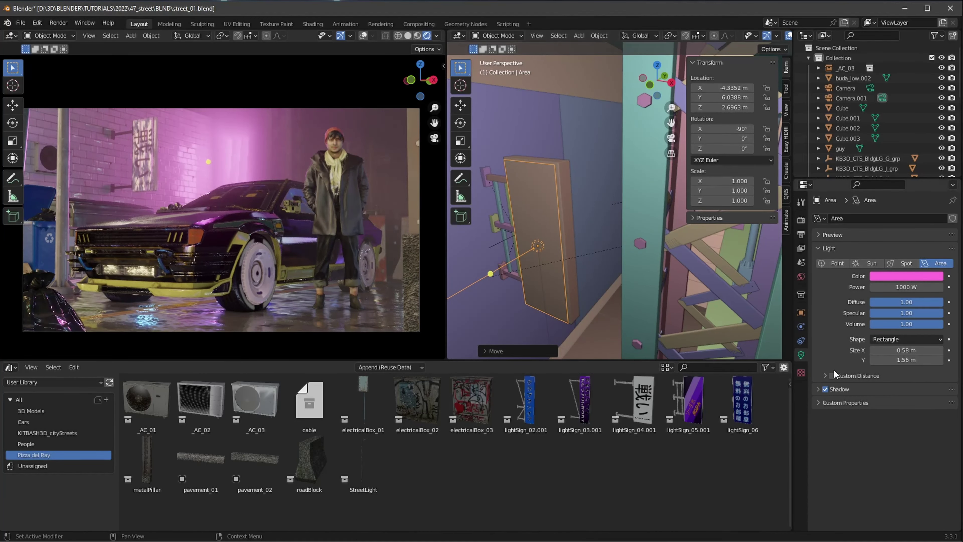
# Try the custom distance shadow option, then set the light power to 500 W.
pyautogui.click(921, 396)
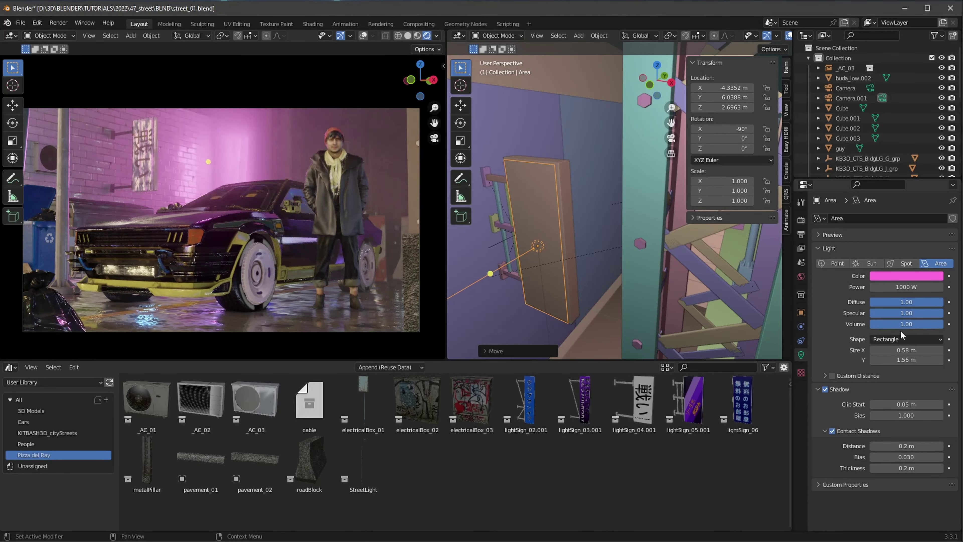
pyautogui.click(832, 375)
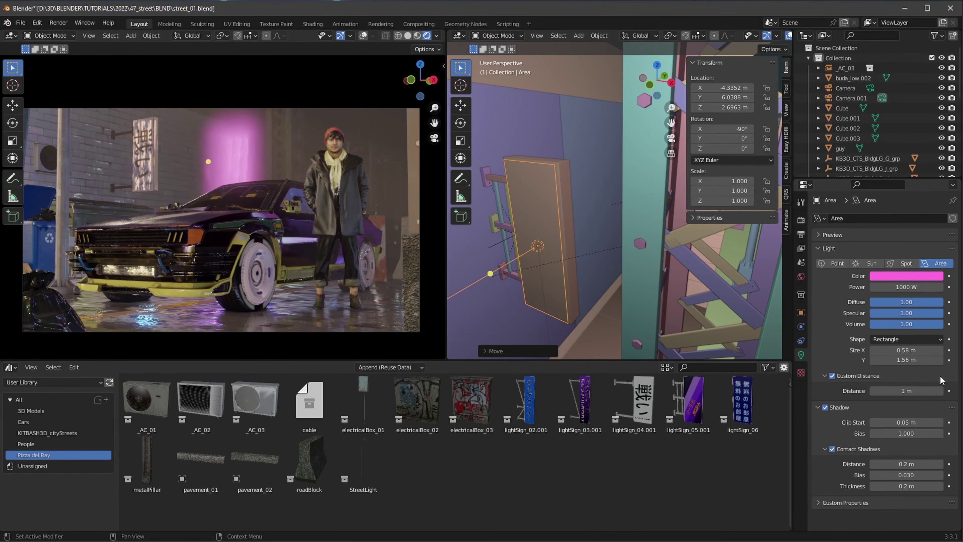
pyautogui.click(833, 375)
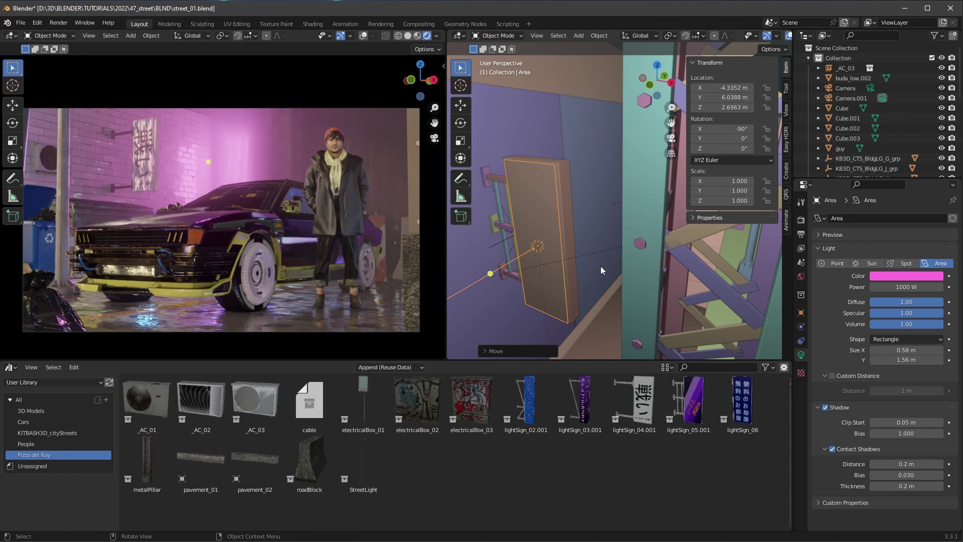
pyautogui.hotkey('ctrl', 'a')
pyautogui.write('500')
pyautogui.press('Return')
# Move the Area light along Y to its final spot beside the sign.
pyautogui.moveTo(607, 227); pyautogui.dragTo(550, 235, button='middle')
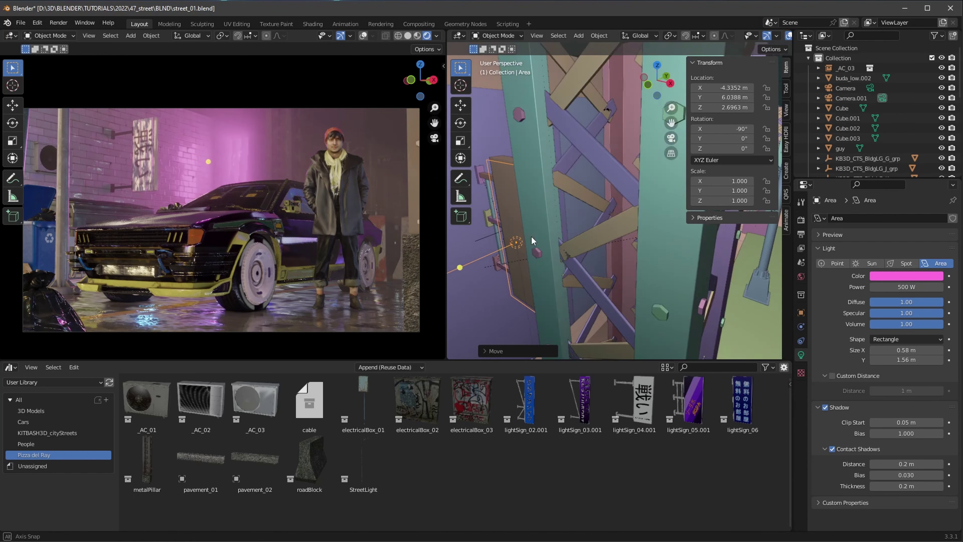
pyautogui.press('g')
pyautogui.press('y')
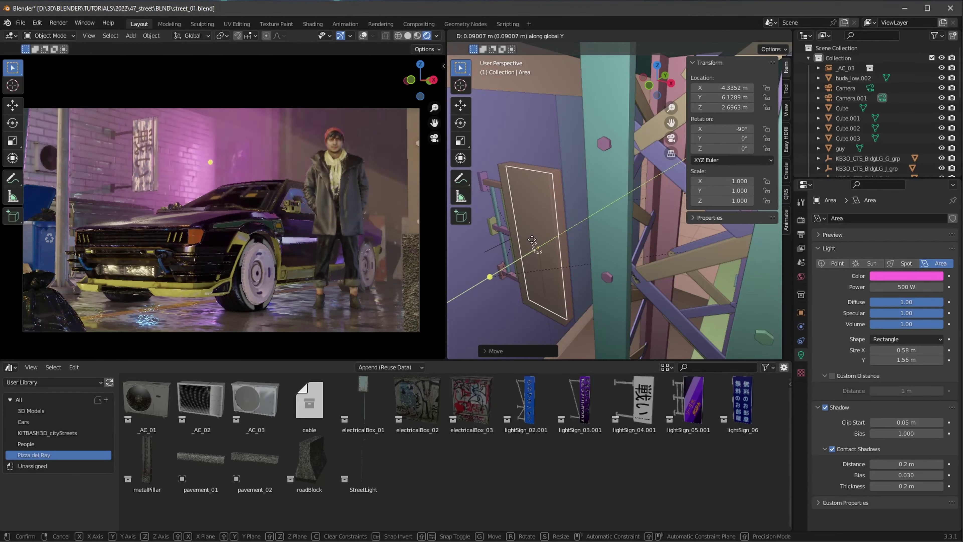
pyautogui.click(533, 239)
pyautogui.moveTo(894, 179); pyautogui.dragTo(894, 405)
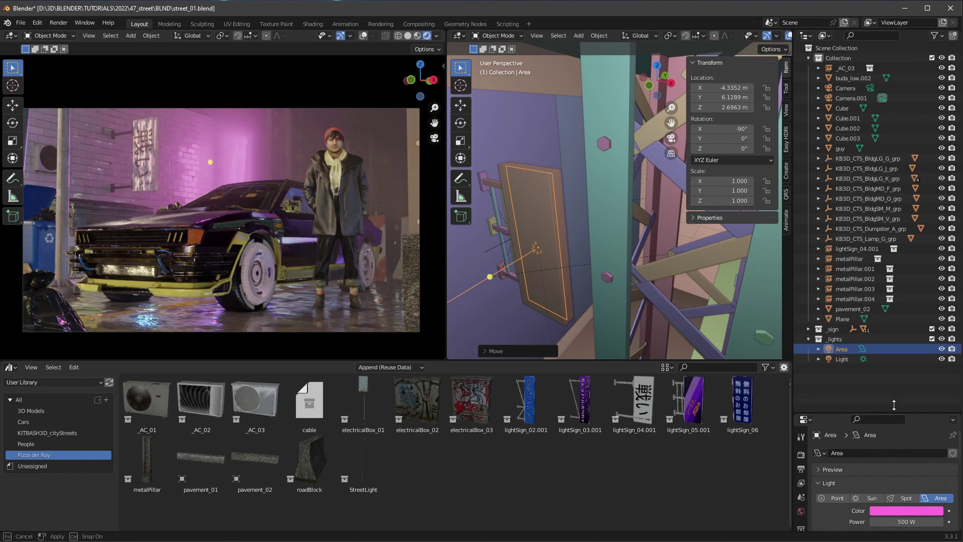
# Link the SODA sign's Image Texture colour into the Principled emission.
pyautogui.click(313, 23)
pyautogui.keyDown('alt'); pyautogui.moveTo(381, 418); pyautogui.dragTo(424, 489); pyautogui.keyUp('alt')
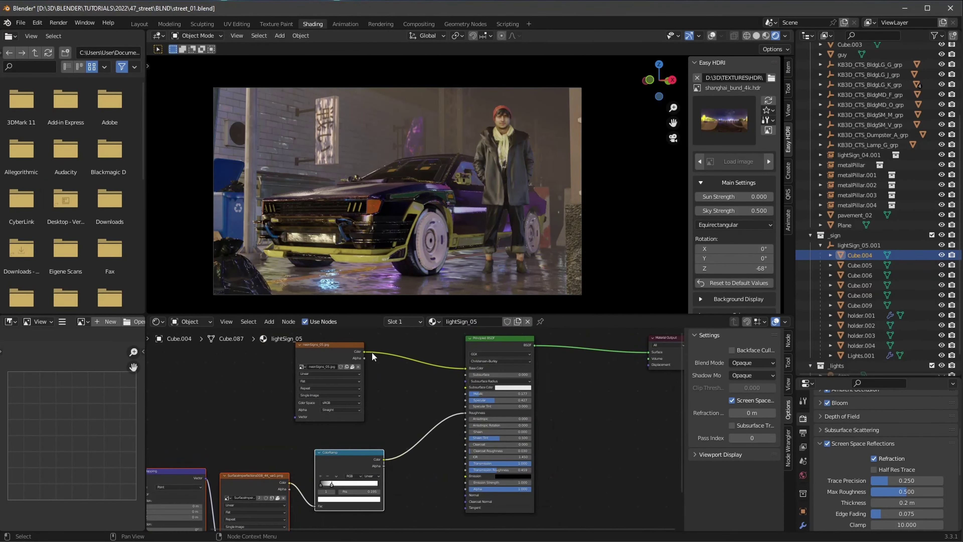
pyautogui.moveTo(364, 350)
pyautogui.mouseDown()
pyautogui.moveTo(466, 476)
pyautogui.moveTo(595, 469)
pyautogui.mouseUp()
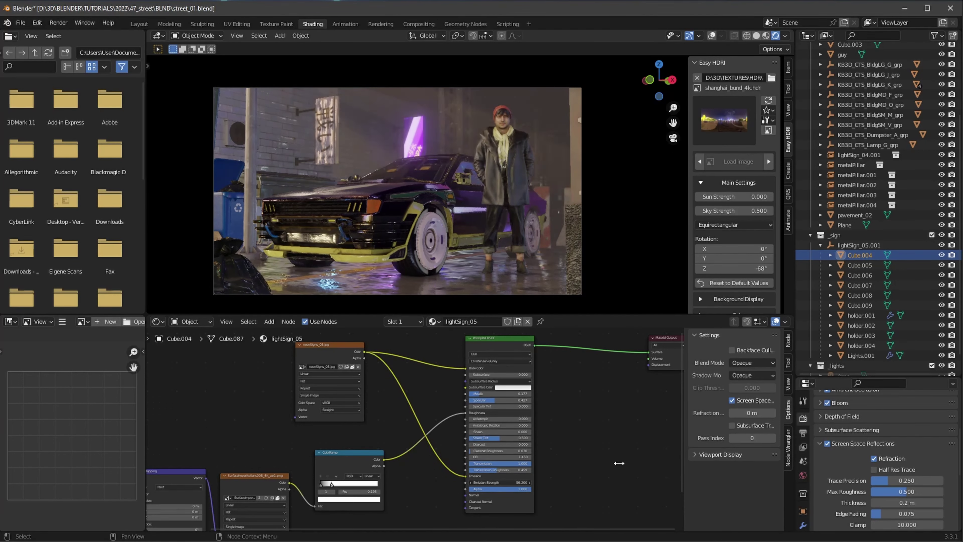
pyautogui.press('KP_Decimal')
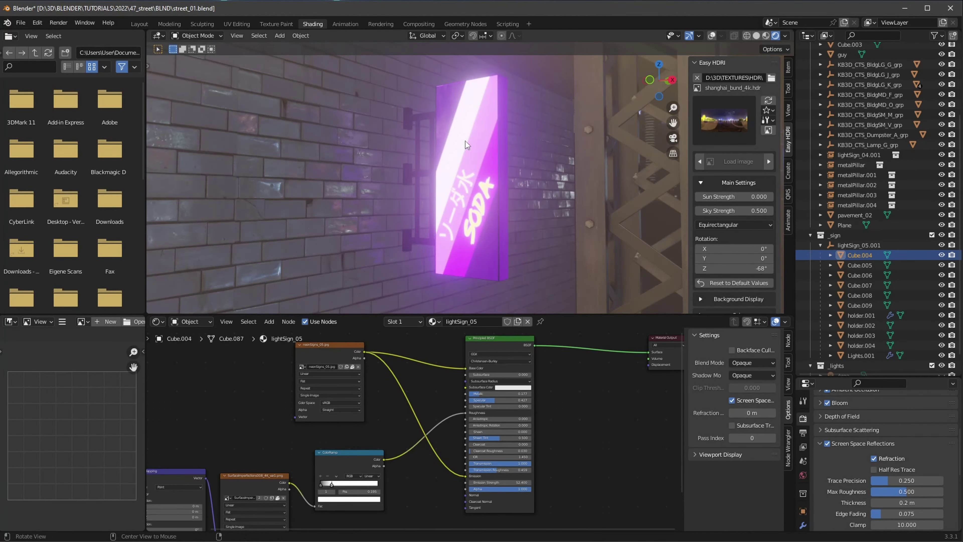
pyautogui.moveTo(464, 141)
pyautogui.mouseDown(button='middle')
pyautogui.moveTo(464, 237)
pyautogui.moveTo(438, 263)
pyautogui.moveTo(600, 226)
pyautogui.moveTo(558, 260)
pyautogui.moveTo(604, 262)
pyautogui.mouseUp(button='middle')
pyautogui.click(604, 261)
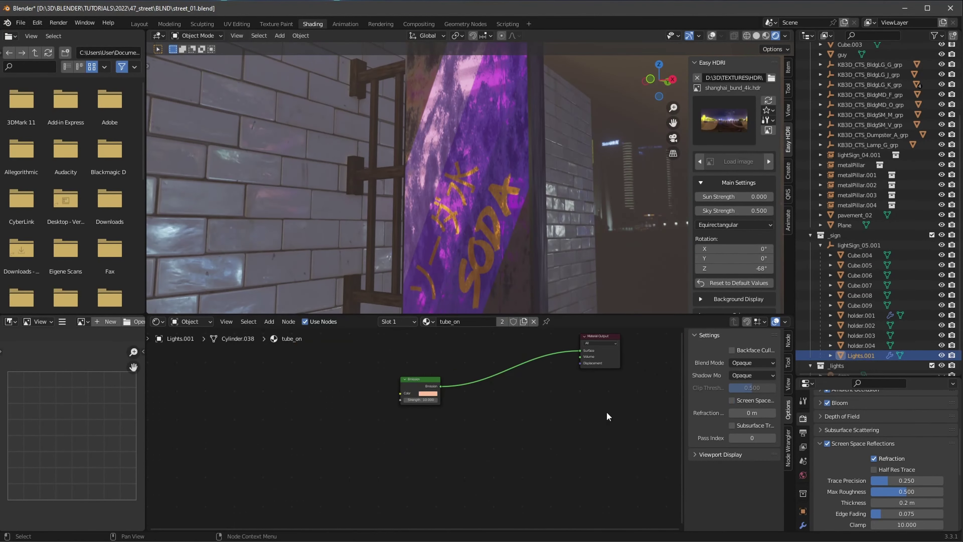
pyautogui.moveTo(493, 299)
pyautogui.mouseDown(button='middle')
pyautogui.moveTo(475, 258)
pyautogui.moveTo(501, 265)
pyautogui.mouseUp(button='middle')
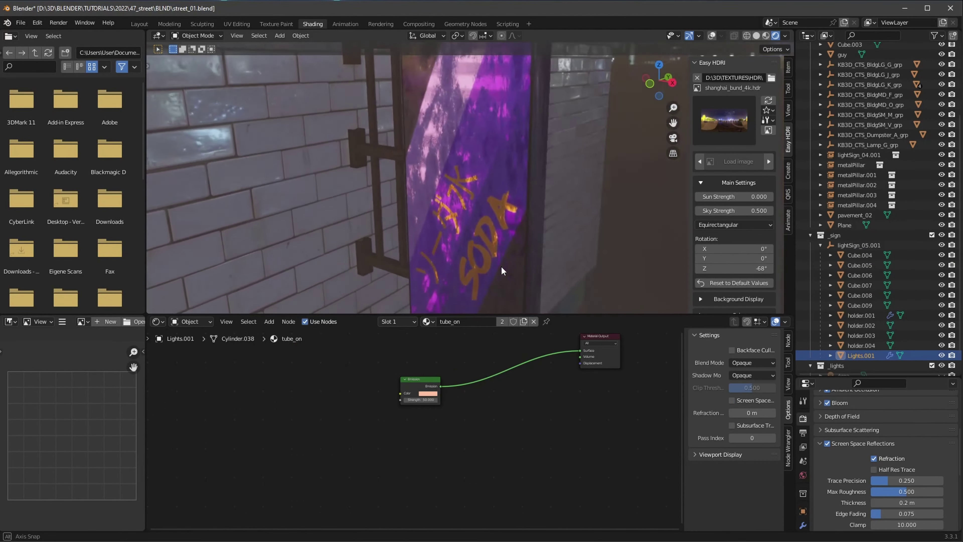
# Set reflection Max Roughness to 1.0, Edge Fading to 0, and emission strength to 11.4.
pyautogui.moveTo(906, 491); pyautogui.dragTo(941, 491)
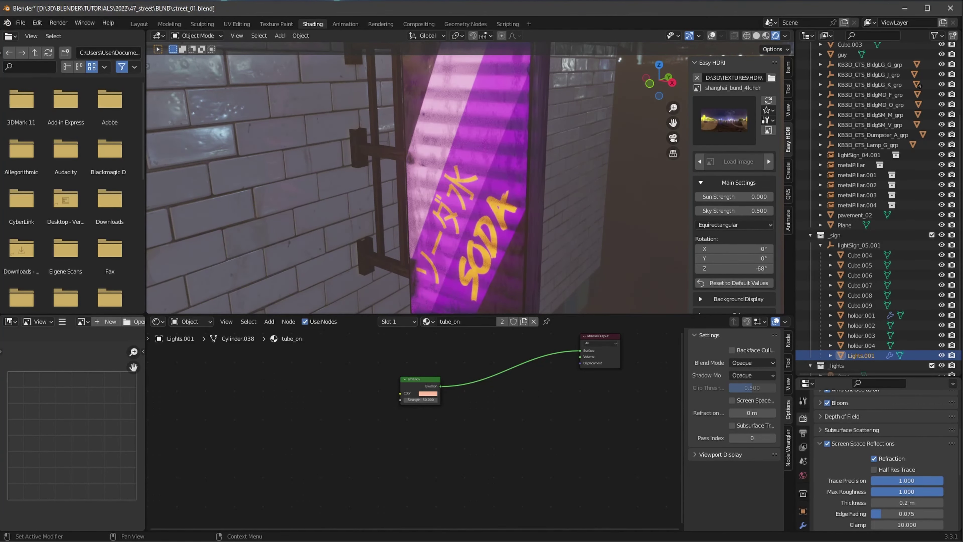
pyautogui.moveTo(877, 513); pyautogui.dragTo(871, 513)
pyautogui.press('KP_0')
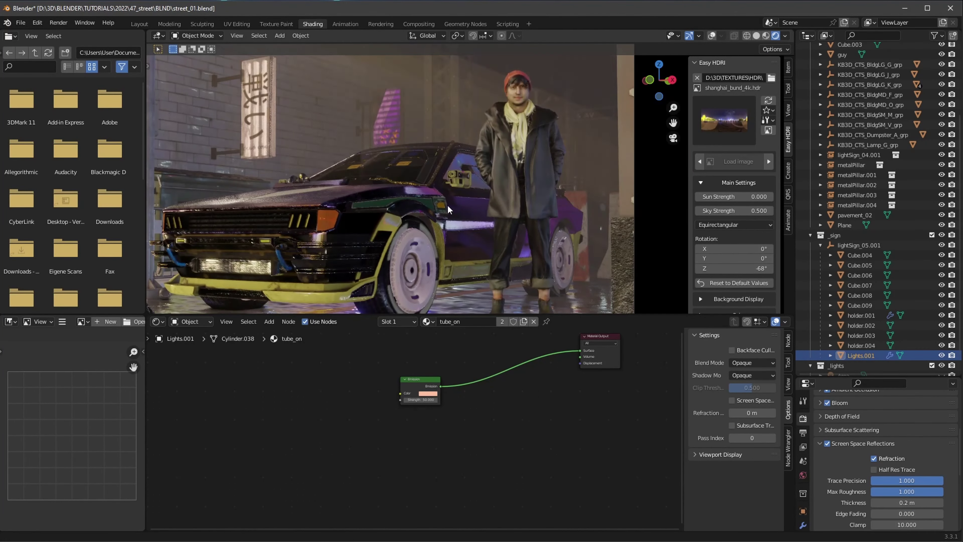
pyautogui.scroll(-1, 445, 209)
pyautogui.scroll(-1, 443, 209)
pyautogui.doubleClick(417, 399)
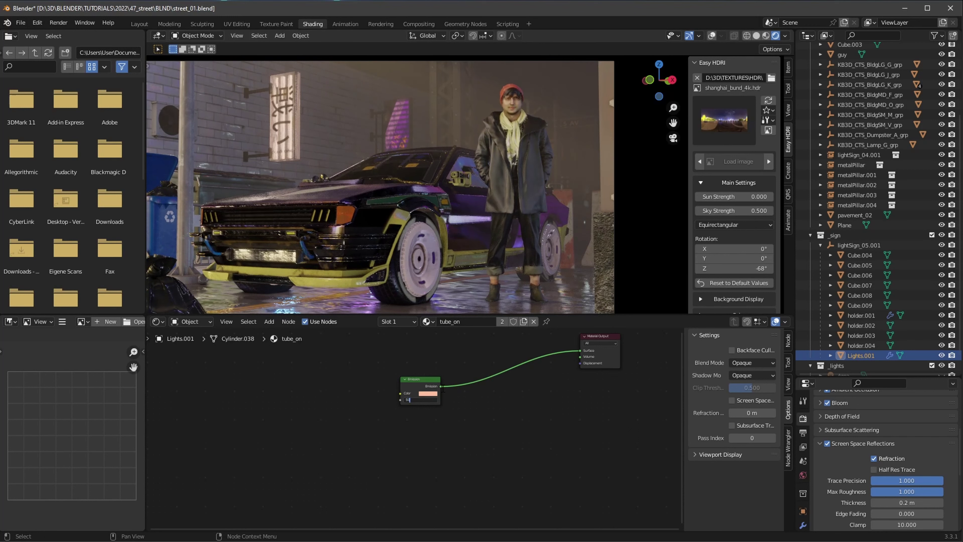
# Move the fog object out of Collection into the Scene Collection.
pyautogui.click(490, 88)
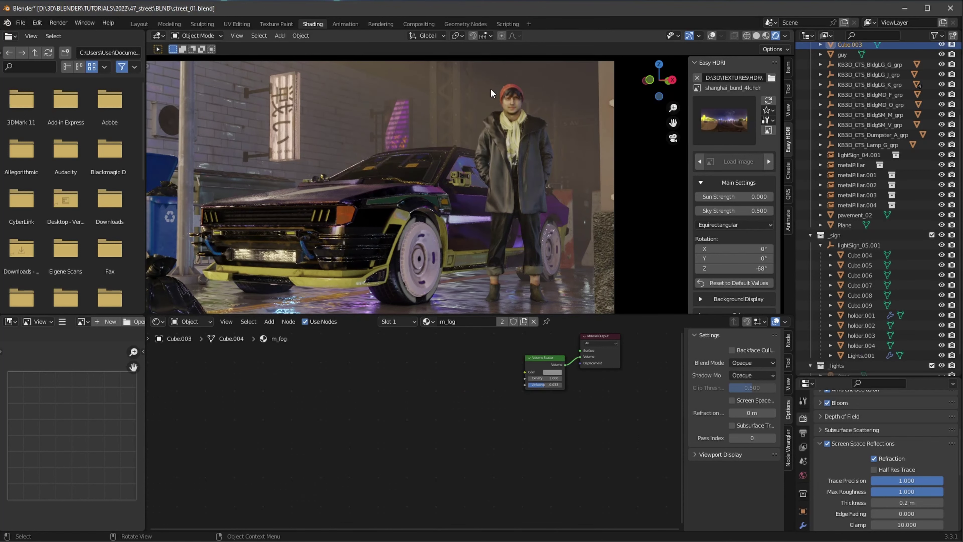
pyautogui.click(810, 235)
pyautogui.moveTo(842, 138); pyautogui.dragTo(838, 368)
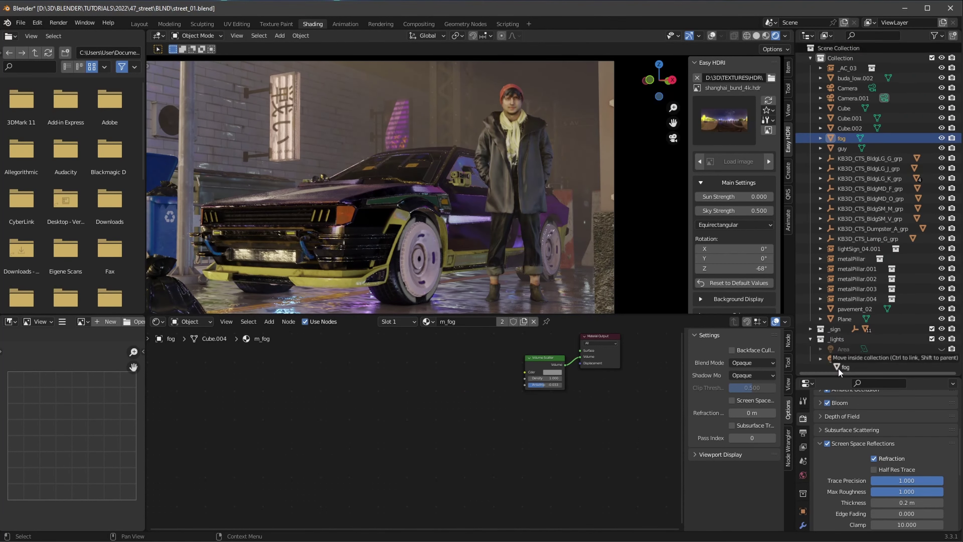
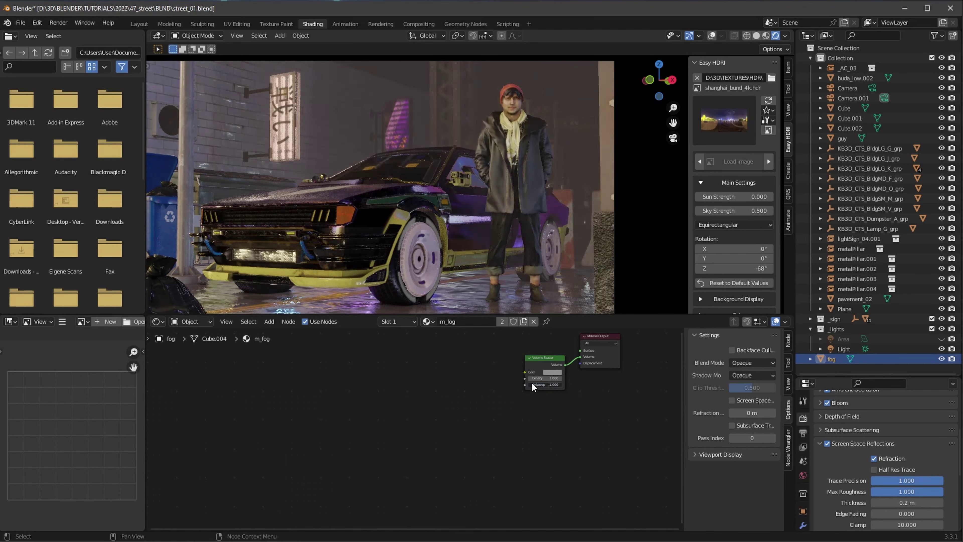
# Frame the camera view and select the guy, cancelling the accidental vertical move.
pyautogui.keyDown('ctrl'); pyautogui.moveTo(481, 245); pyautogui.dragTo(483, 245, button='middle'); pyautogui.keyUp('ctrl')
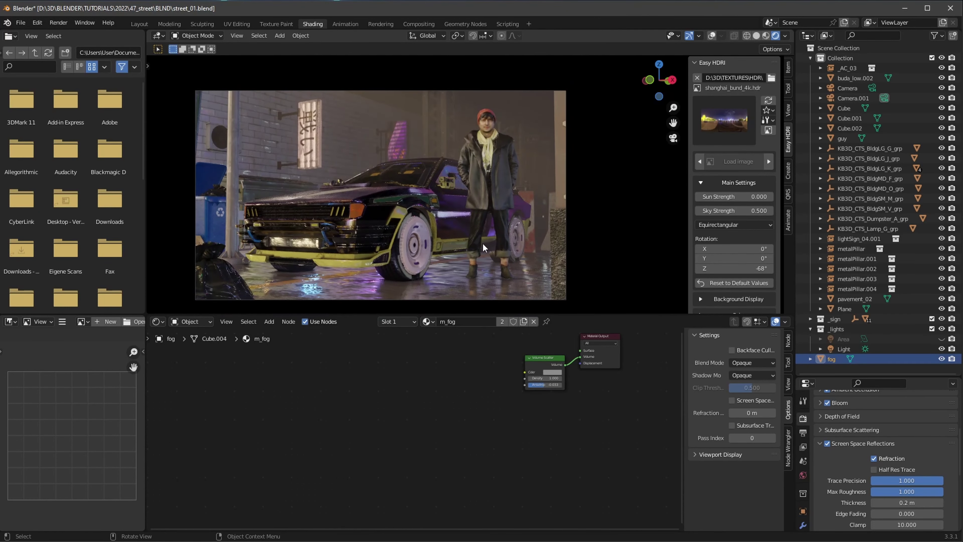
pyautogui.click(503, 228)
pyautogui.press('g')
pyautogui.press('z')
pyautogui.rightClick(501, 229)
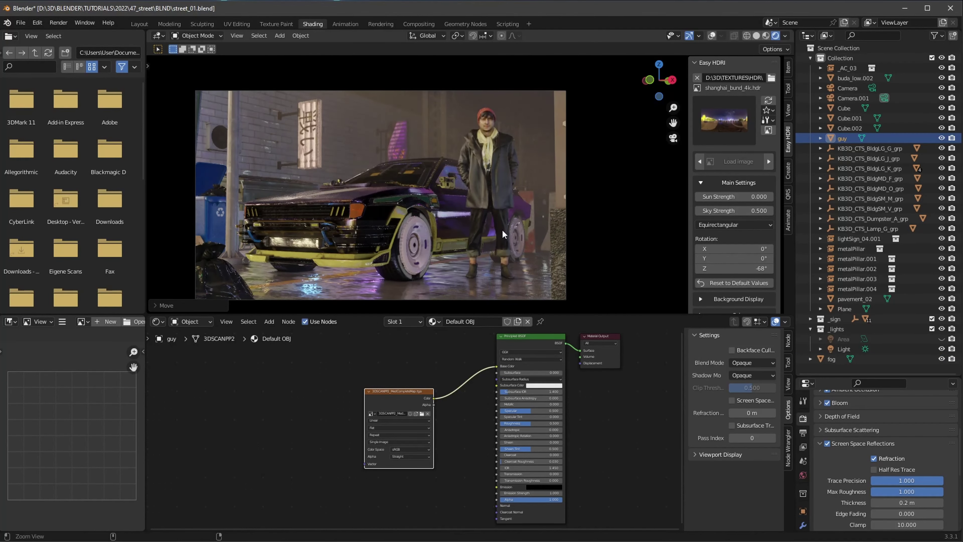
# Bring the guy's skin image texture node into view in the Shader Editor and duplicate it.
pyautogui.scroll(2, 502, 229)
pyautogui.scroll(3, 480, 393)
pyautogui.moveTo(397, 398); pyautogui.dragTo(397, 385, button='middle')
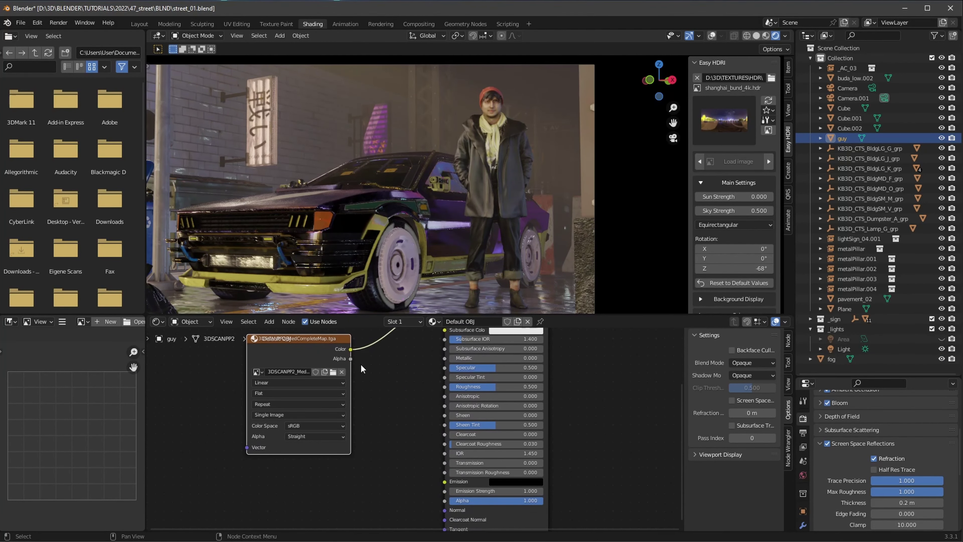
pyautogui.hotkey('alt', 'Tab')
pyautogui.scroll(-1, 396, 373)
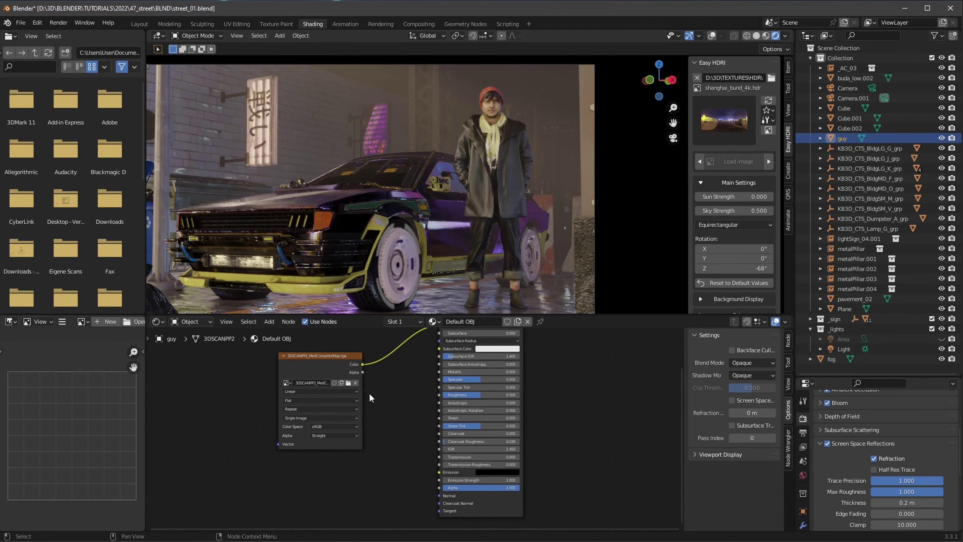
pyautogui.hotkey('shift', 'd')
pyautogui.click(325, 478)
# Place the duplicated texture node and load MedCompleteMap.tga from the 3DSCANPP2 folder into it.
pyautogui.click(343, 499)
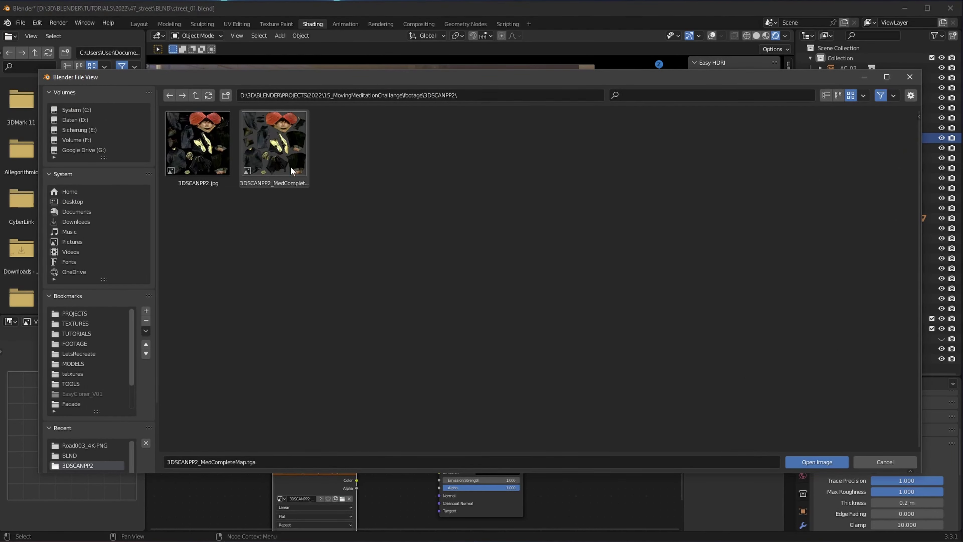
pyautogui.press('BackSpace')
pyautogui.hotkey('shift', 'BackSpace')
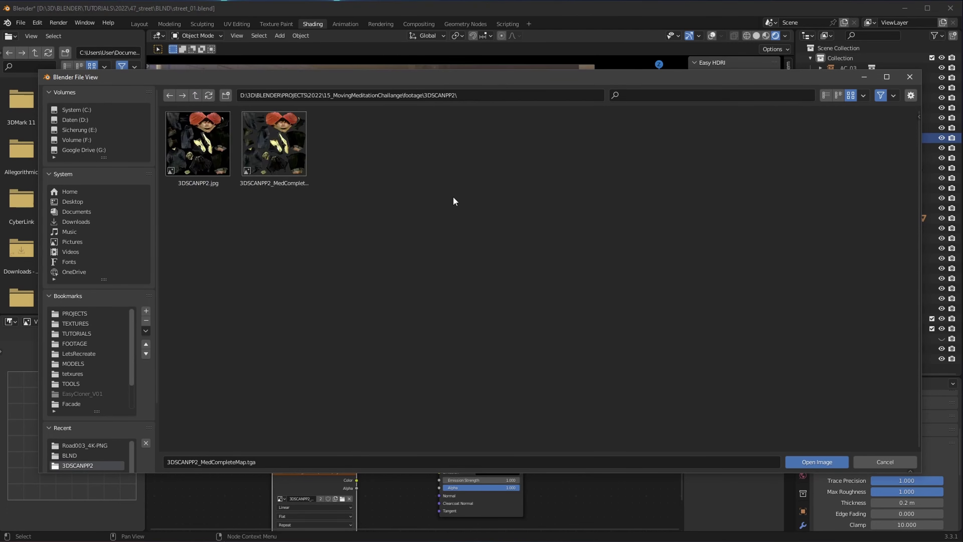
pyautogui.press('Return')
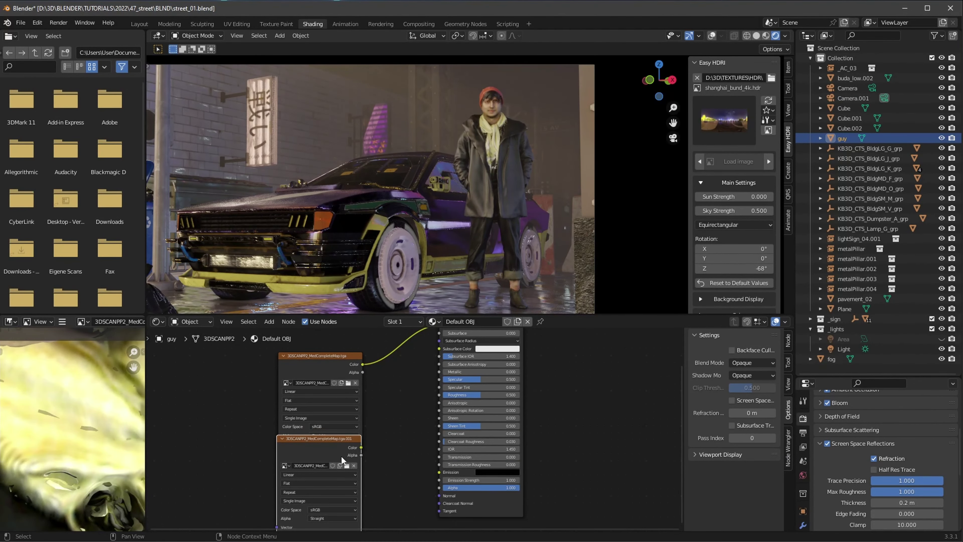
# Feed the Non-Color MedCompleteMap into a Bump node with strength 0.175 and distance 0.2.
pyautogui.moveTo(342, 456)
pyautogui.mouseDown()
pyautogui.moveTo(341, 482)
pyautogui.moveTo(378, 482)
pyautogui.mouseUp()
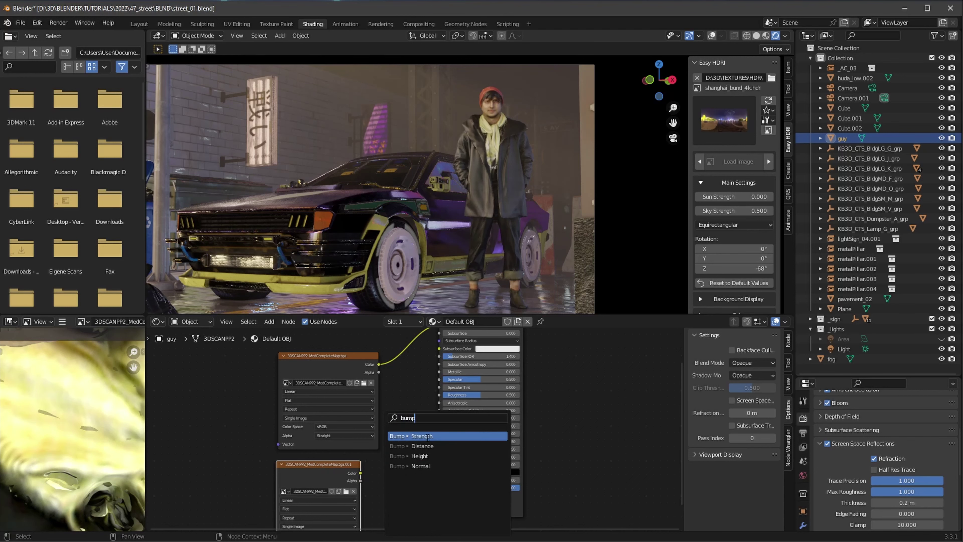
pyautogui.click(418, 455)
pyautogui.click(353, 485)
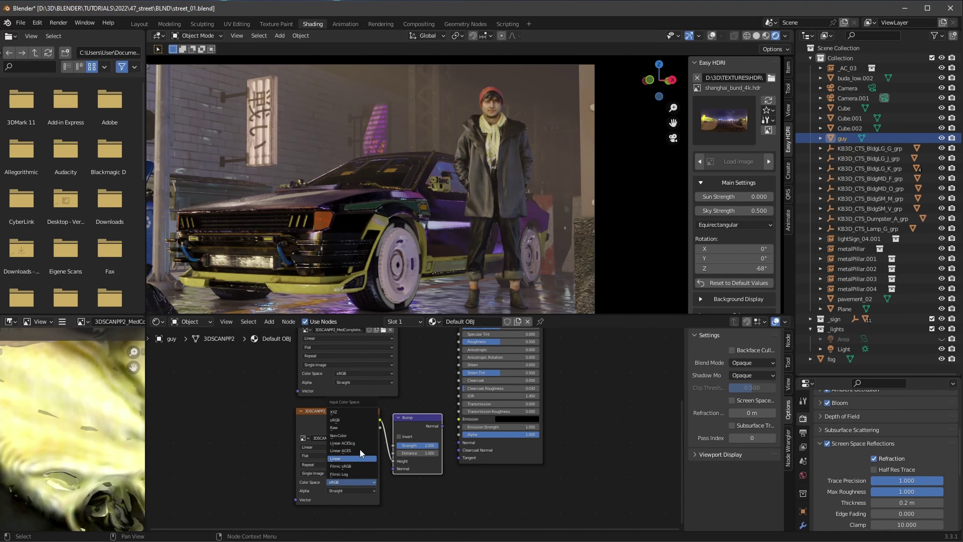
pyautogui.click(358, 436)
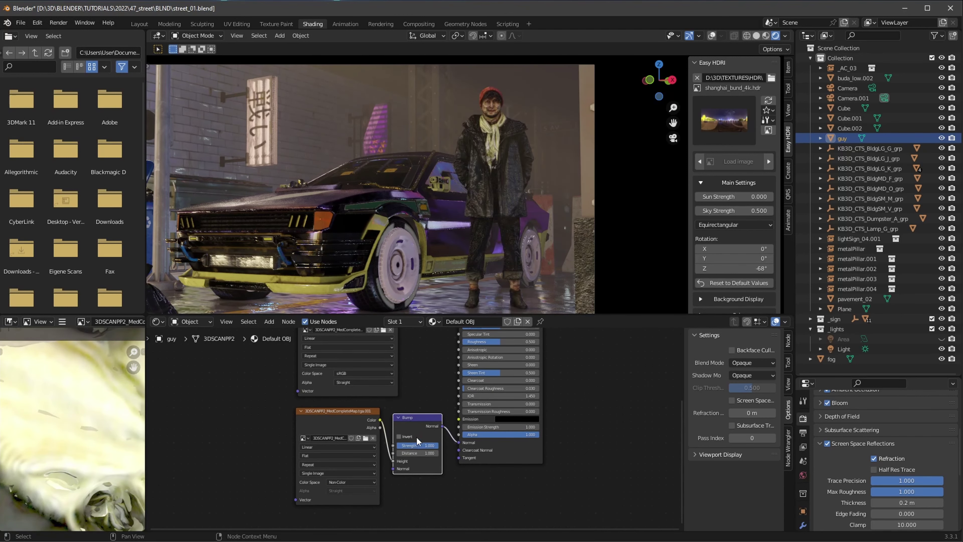
pyautogui.scroll(5, 622, 165)
pyautogui.scroll(-5, 623, 166)
pyautogui.moveTo(402, 447); pyautogui.dragTo(391, 453)
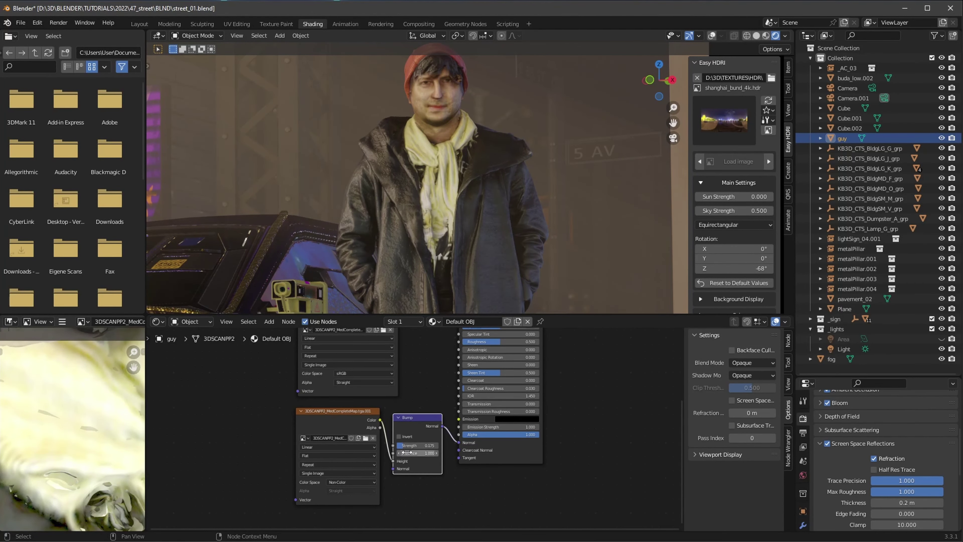
pyautogui.press('KP_0')
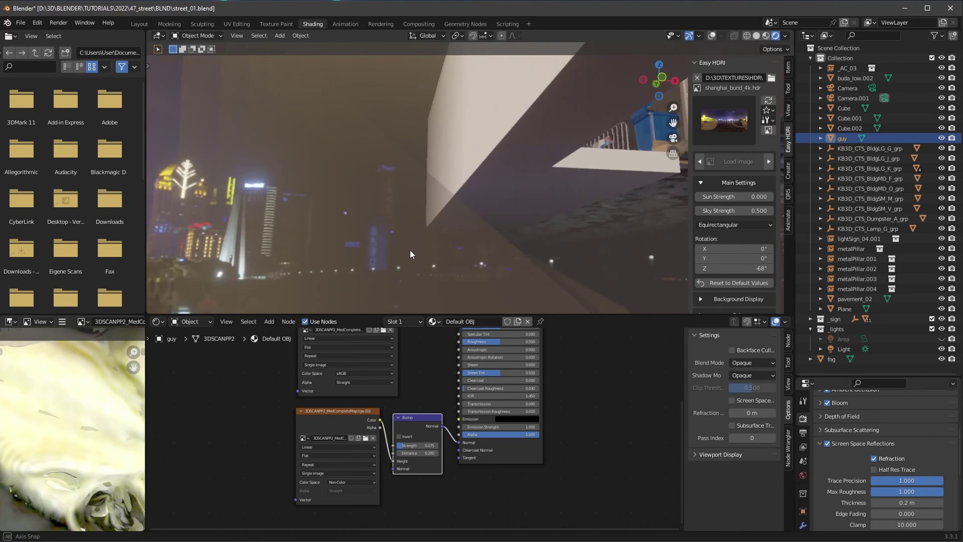
# Reframe the camera view and unhide and select the Area light in the outliner.
pyautogui.scroll(-3, 409, 249)
pyautogui.moveTo(442, 380); pyautogui.dragTo(411, 410, button='middle')
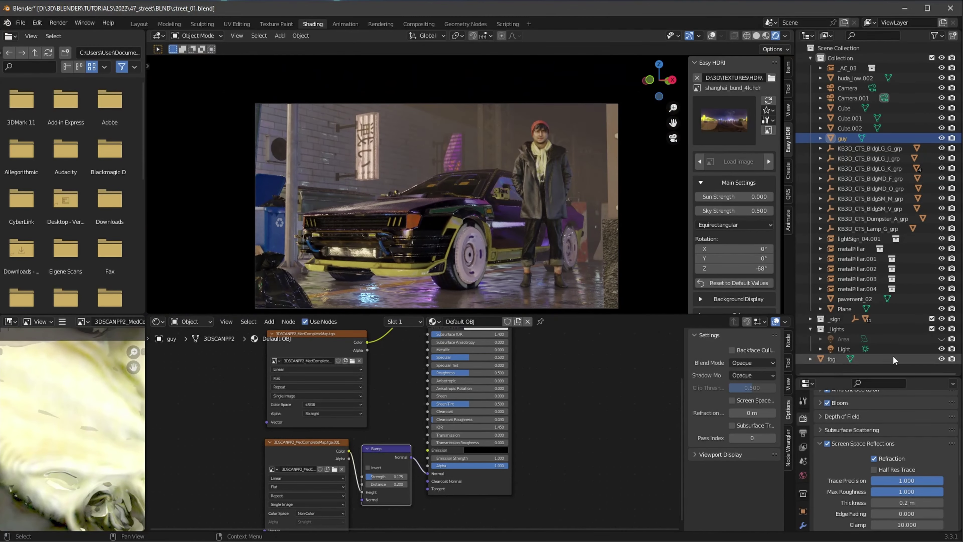
pyautogui.click(942, 338)
pyautogui.click(886, 339)
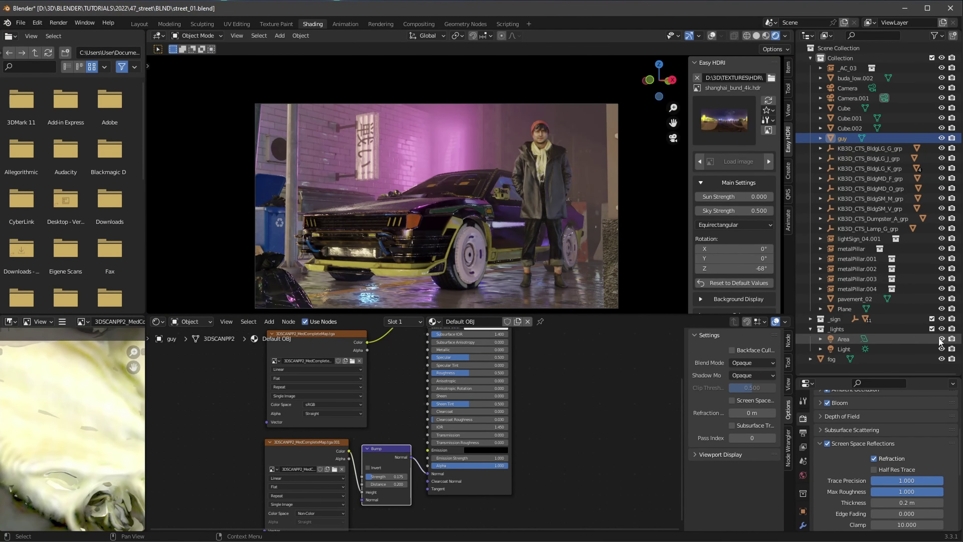
# In the Layout workspace, slide the Area light along the Y axis toward the hanging sign.
pyautogui.click(139, 24)
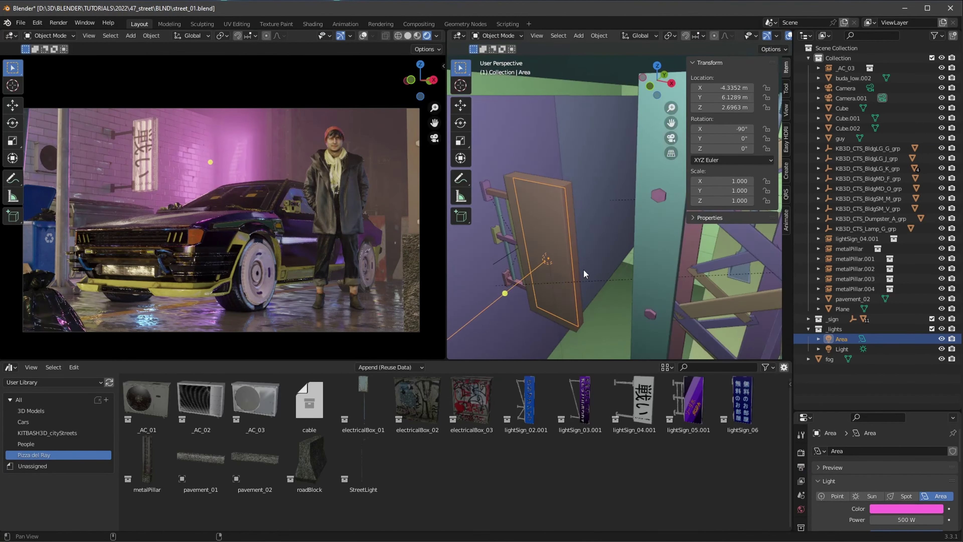
pyautogui.moveTo(834, 410); pyautogui.dragTo(838, 298)
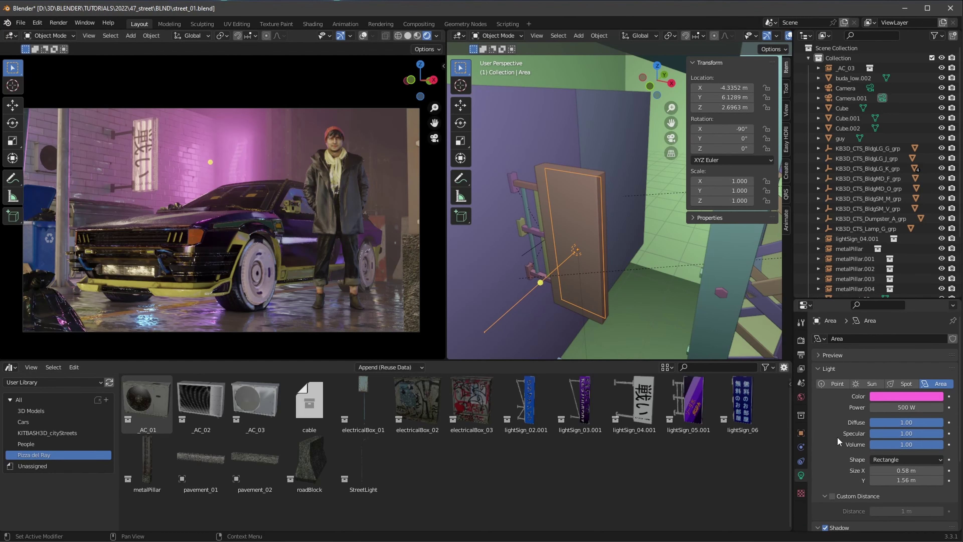
pyautogui.scroll(-5, 838, 437)
pyautogui.click(743, 402)
pyautogui.press('g')
pyautogui.press('y')
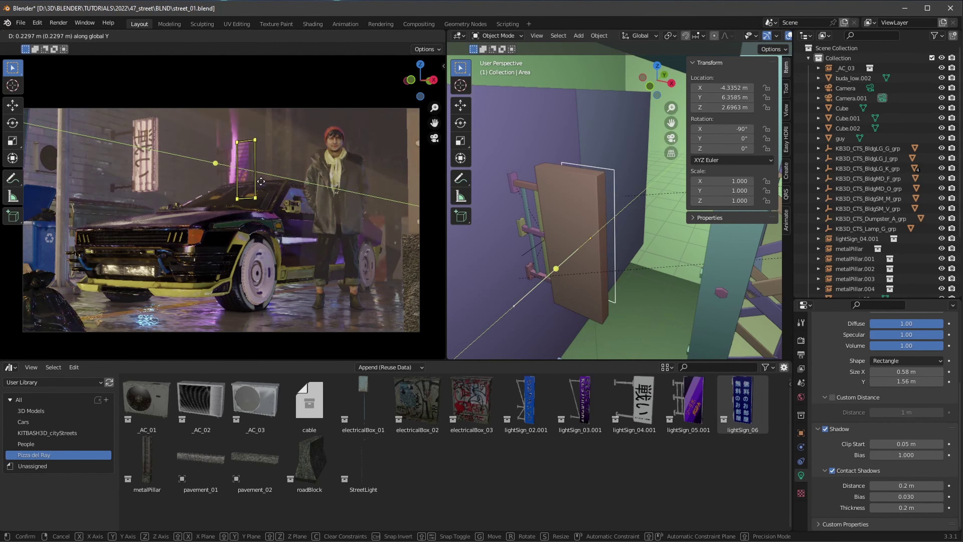
pyautogui.click(288, 184)
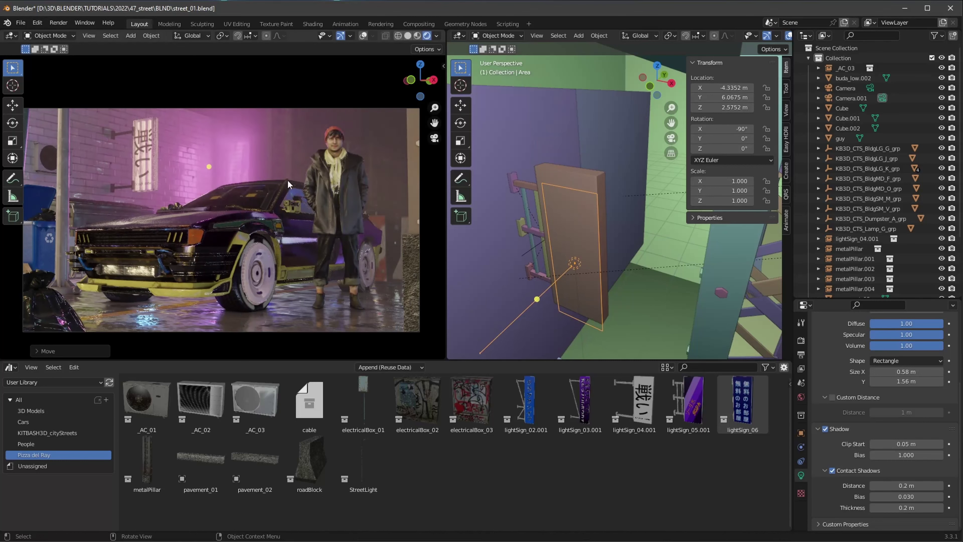
# Orbit closer and move the Area light further along Y to refine its position.
pyautogui.moveTo(569, 213); pyautogui.dragTo(570, 225, button='middle')
pyautogui.press('g')
pyautogui.press('y')
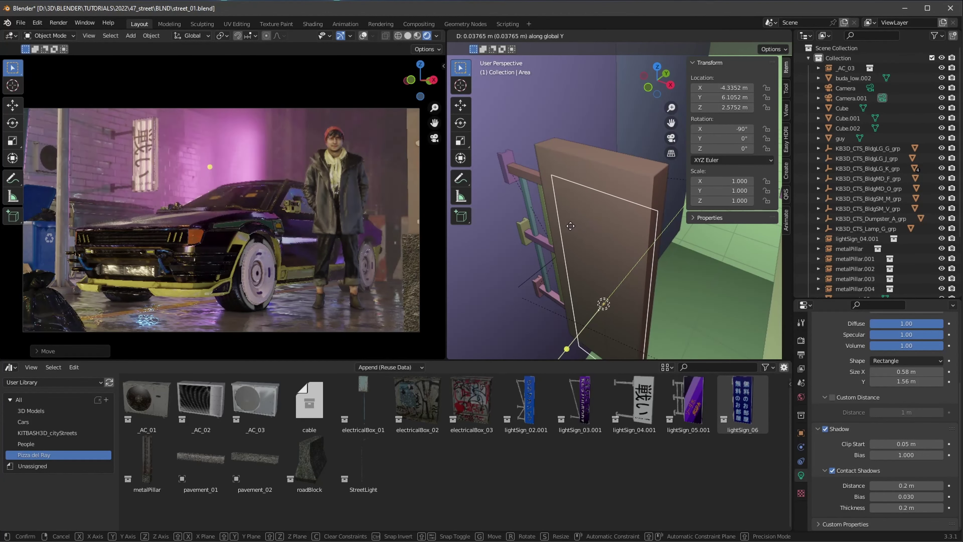
pyautogui.click(573, 228)
pyautogui.scroll(5, 872, 342)
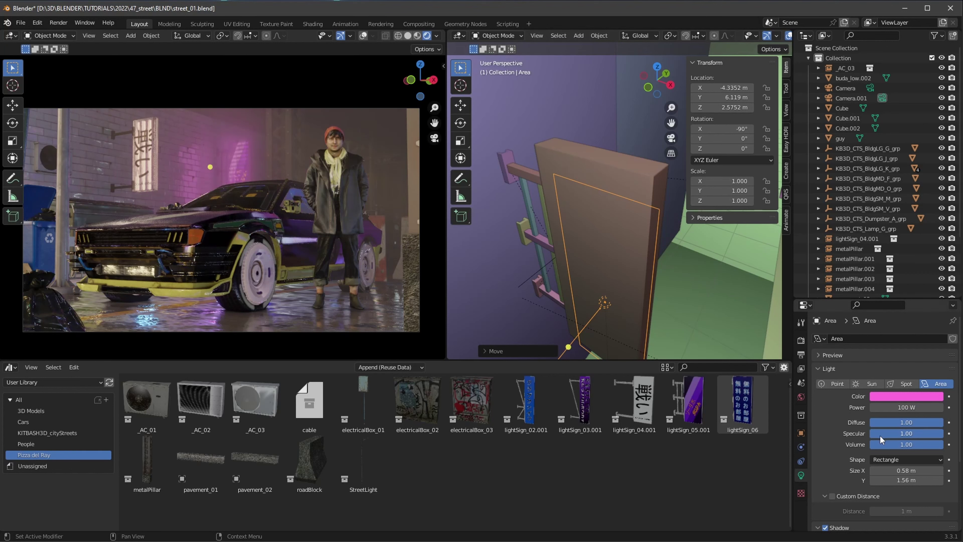
pyautogui.scroll(-5, 880, 455)
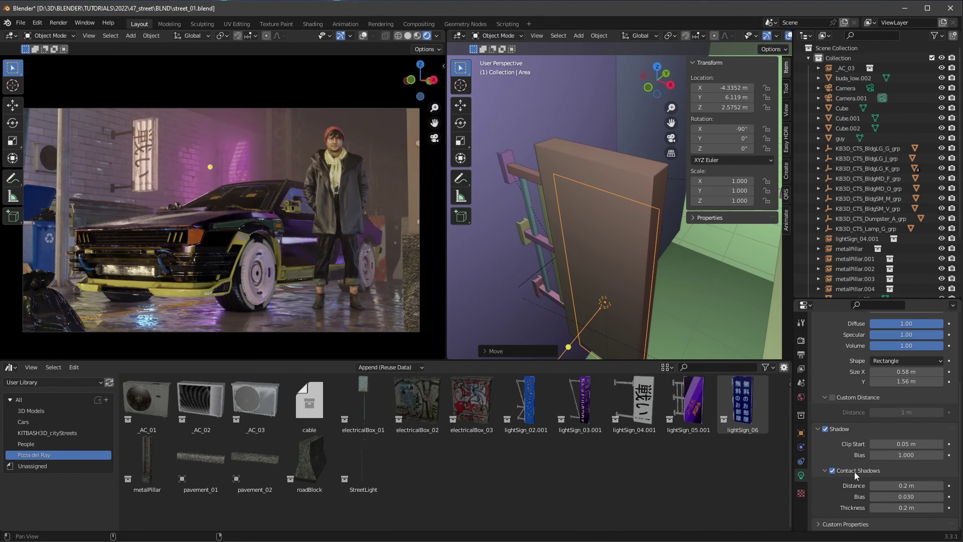
pyautogui.scroll(5, 853, 450)
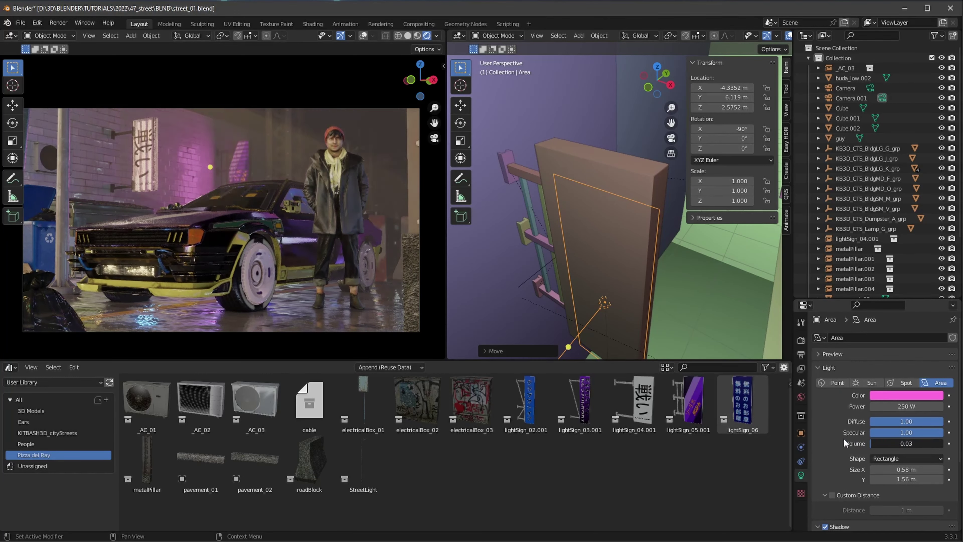
# Set the Area light's power to 500 W and its volume contribution to 0.
pyautogui.moveTo(926, 445); pyautogui.dragTo(857, 445)
pyautogui.moveTo(906, 406); pyautogui.dragTo(715, 427)
pyautogui.doubleClick(906, 406)
pyautogui.write('500')
pyautogui.press('Return')
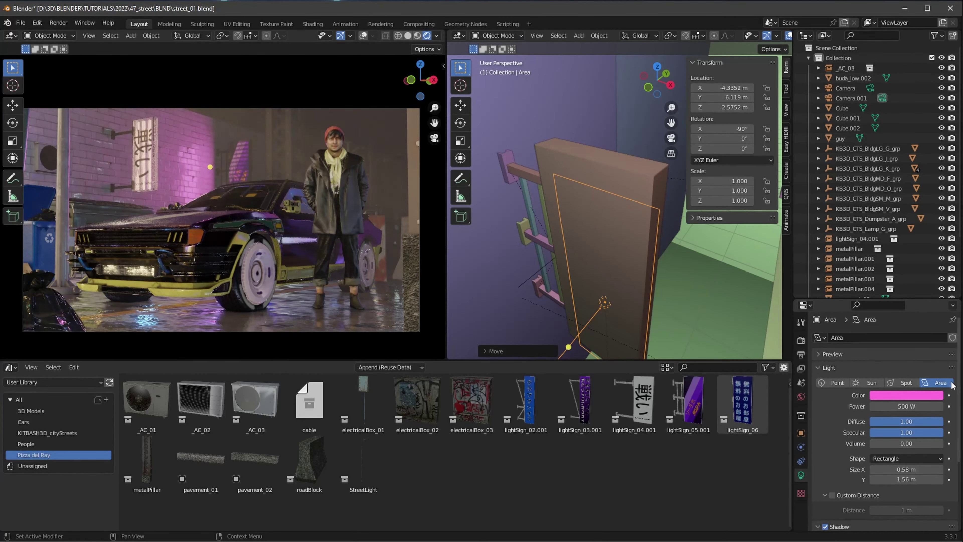
# Nudge the Area light along Y once more and turn off its shadows.
pyautogui.press('g')
pyautogui.press('y')
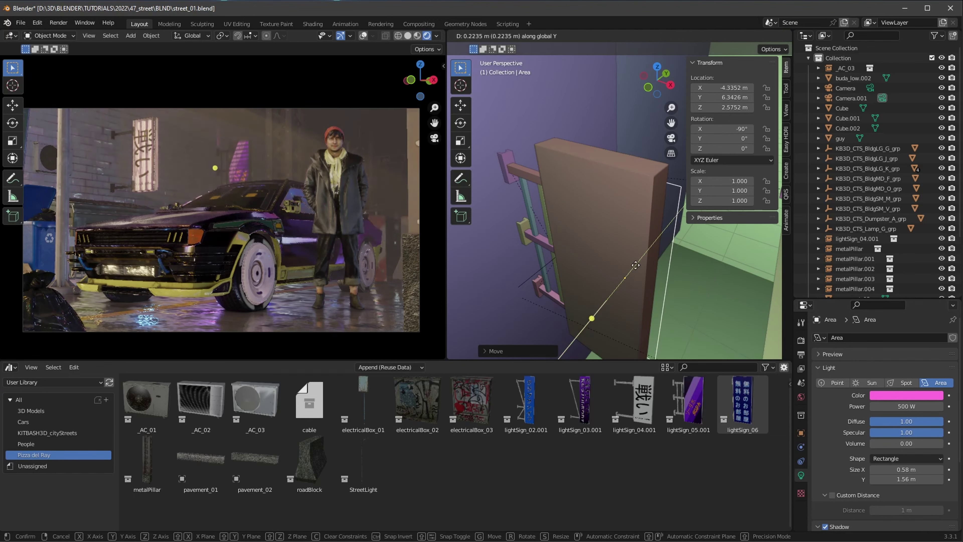
pyautogui.click(668, 235)
pyautogui.scroll(-1, 858, 448)
pyautogui.scroll(-3, 858, 448)
pyautogui.click(826, 476)
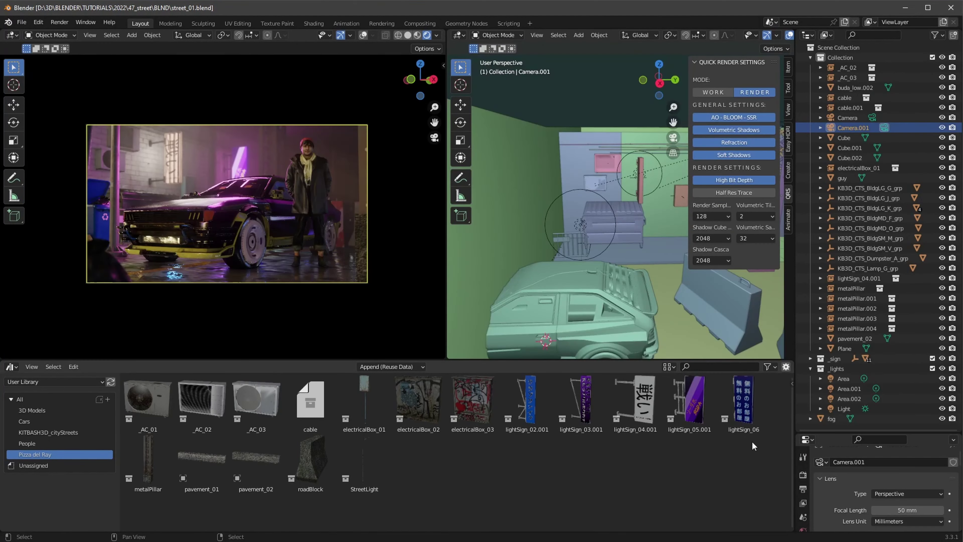
# Enable the Bloom render pass, check the World mist settings, and move to the Compositing workspace.
pyautogui.moveTo(836, 436); pyautogui.dragTo(830, 222)
pyautogui.click(803, 263)
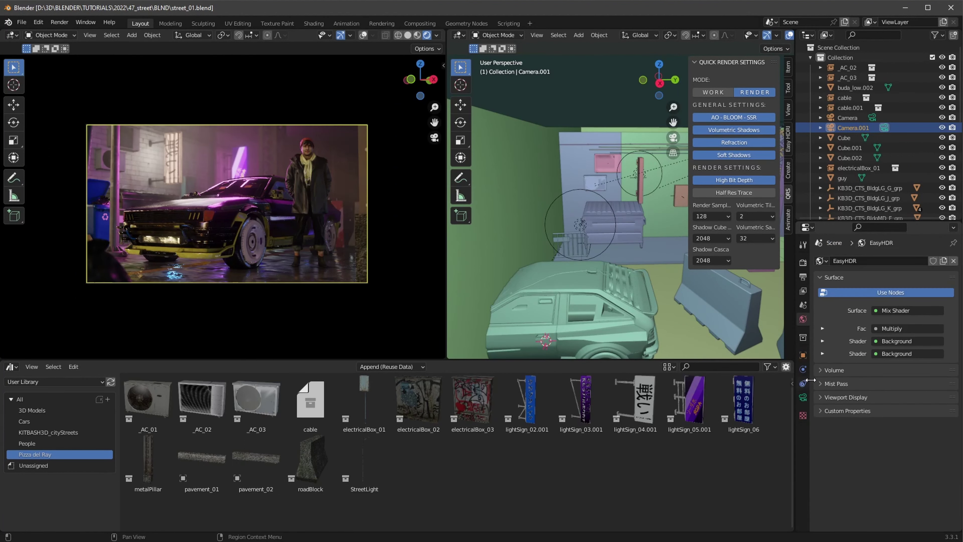
pyautogui.click(803, 291)
pyautogui.scroll(-4, 891, 380)
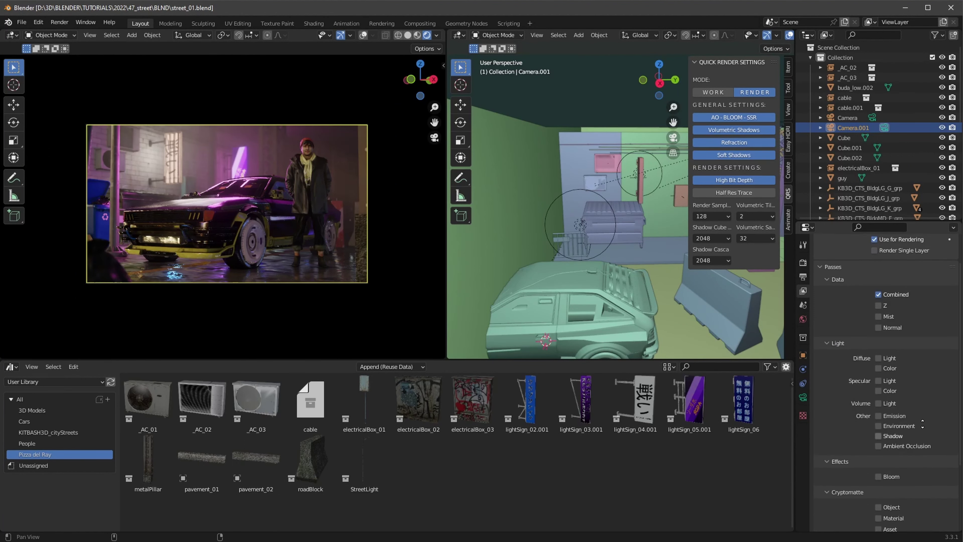
pyautogui.click(901, 403)
pyautogui.click(803, 319)
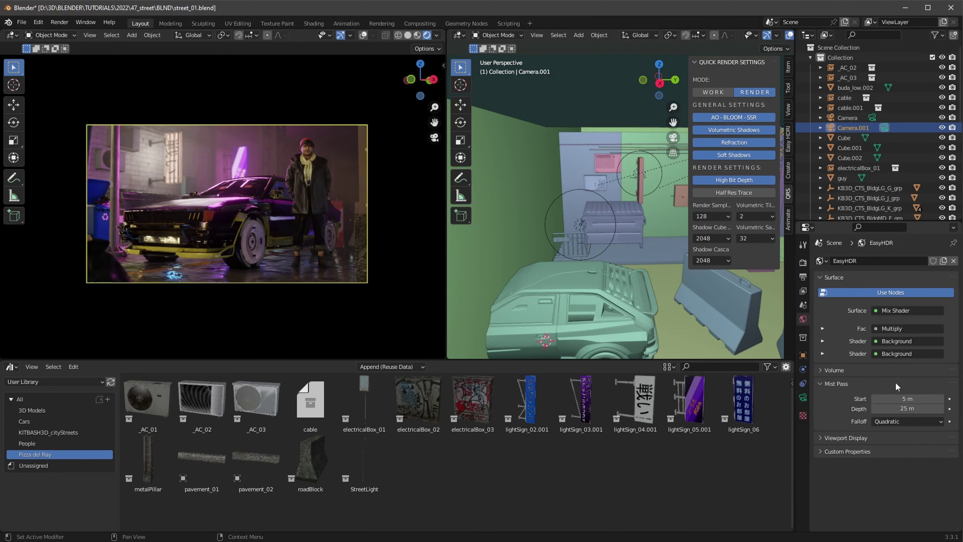
pyautogui.click(419, 23)
# Enable compositing nodes, arrange the Composite node, and add a File Output node.
pyautogui.click(109, 35)
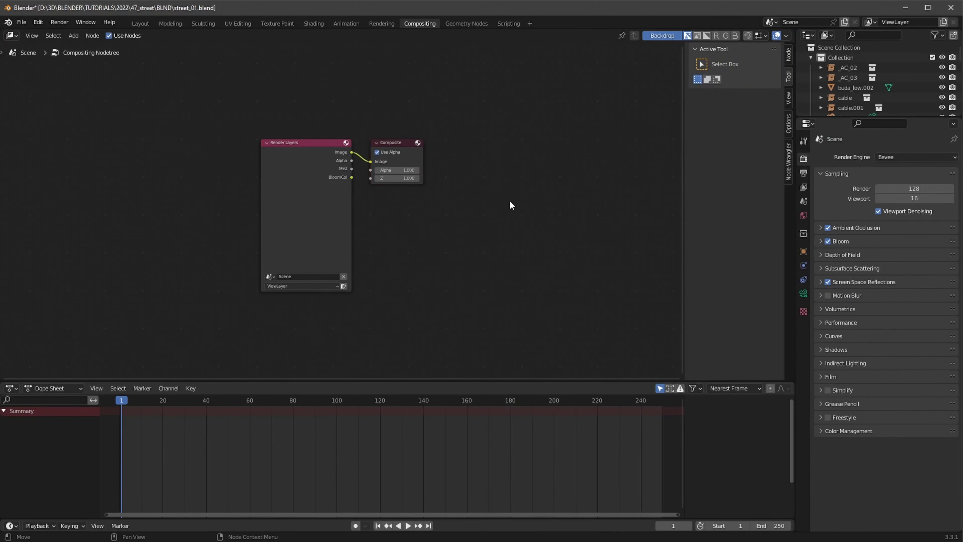
pyautogui.moveTo(383, 143); pyautogui.dragTo(491, 143)
pyautogui.press('Home')
pyautogui.hotkey('shift', 'a')
pyautogui.write('image')
pyautogui.press('Return')
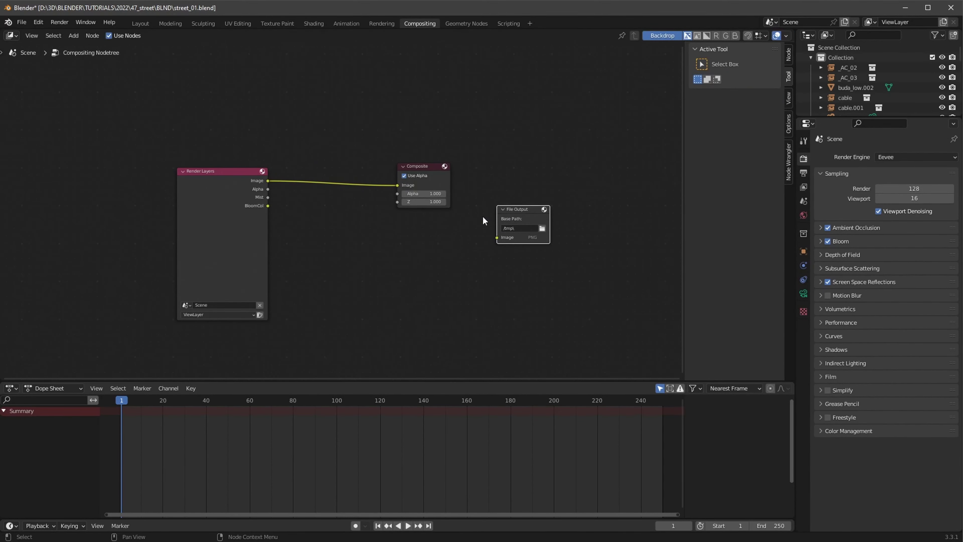
# Set the File Output base path to a new 47_street folder in FOOTAGE/TUTORIALS/2022.
pyautogui.click(504, 224)
pyautogui.click(196, 94)
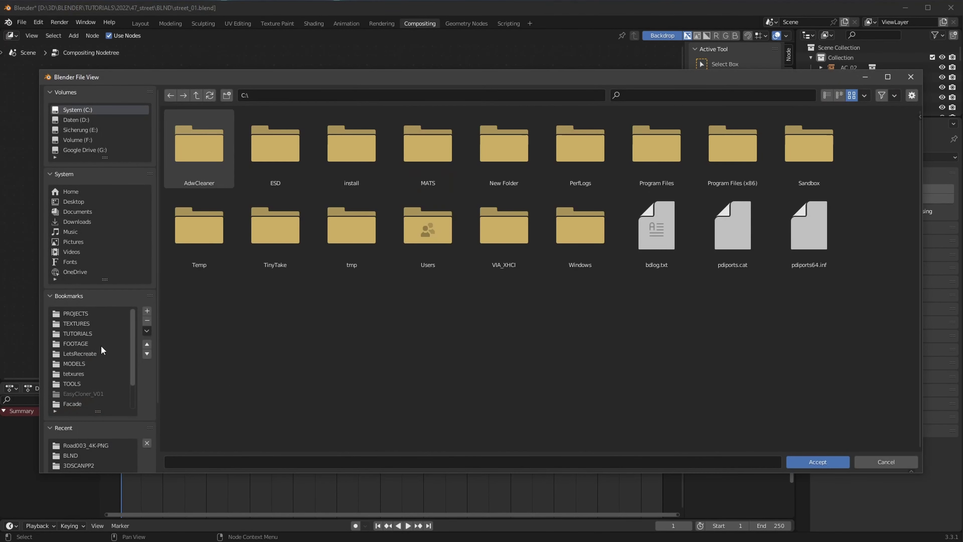
pyautogui.click(76, 343)
pyautogui.doubleClick(580, 146)
pyautogui.doubleClick(276, 308)
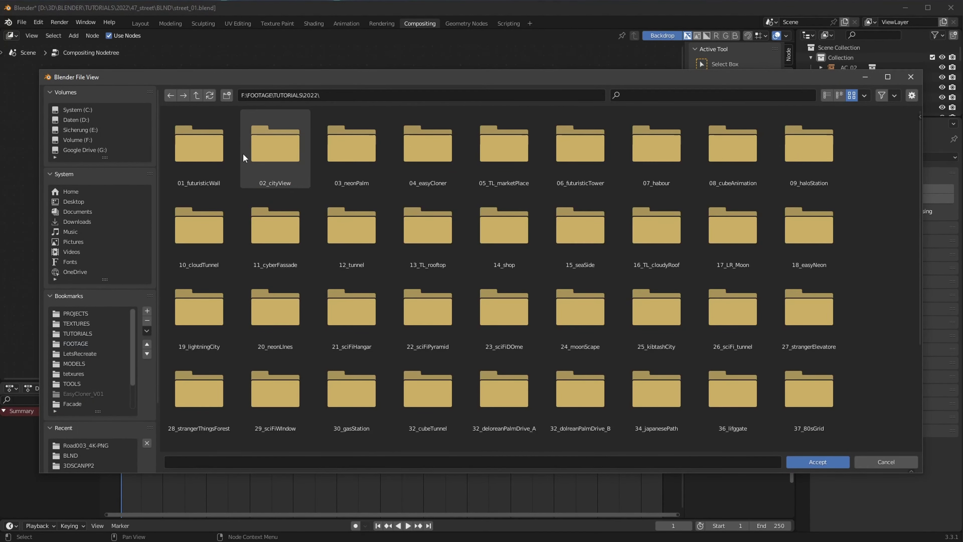
pyautogui.click(227, 95)
pyautogui.write('_street')
pyautogui.press('Return')
pyautogui.doubleClick(809, 309)
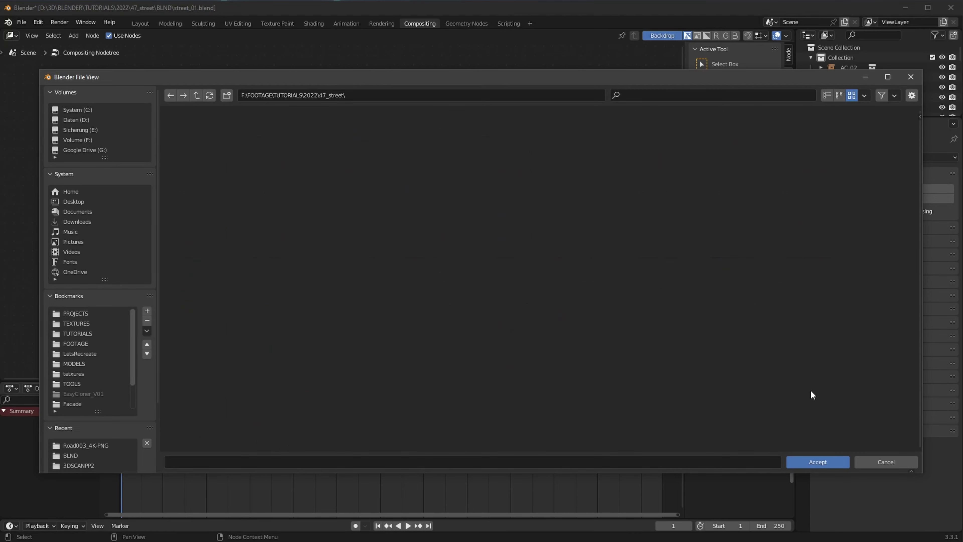
pyautogui.click(818, 462)
# Position the File Output node and set its colour depth to 16 bit with 0% compression.
pyautogui.moveTo(544, 209)
pyautogui.mouseDown()
pyautogui.moveTo(407, 229)
pyautogui.moveTo(417, 227)
pyautogui.mouseUp()
pyautogui.click(789, 161)
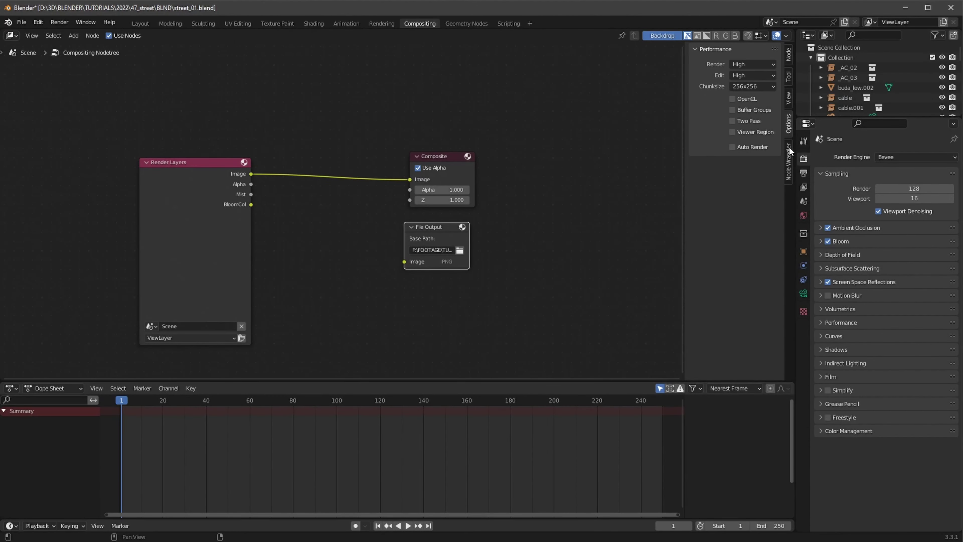
pyautogui.click(788, 55)
pyautogui.click(788, 76)
pyautogui.click(788, 124)
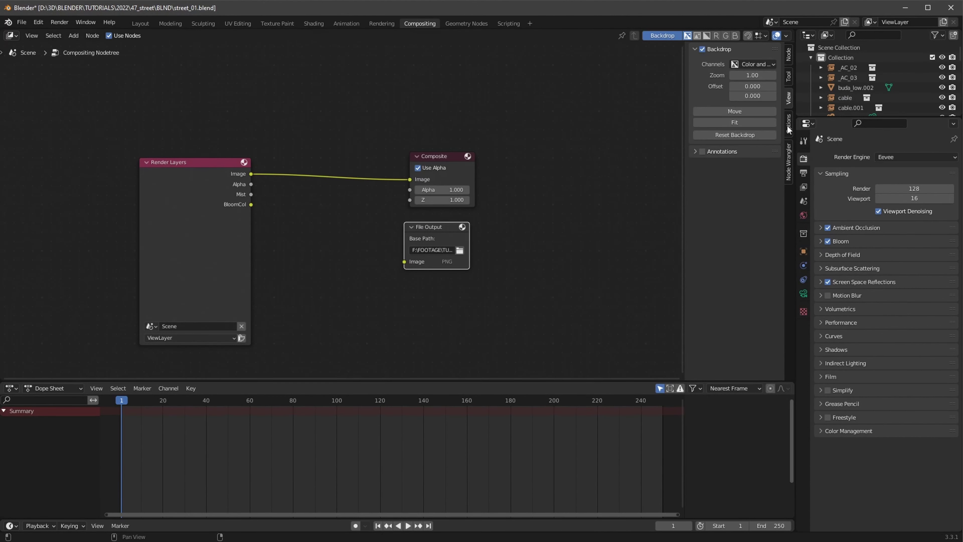
pyautogui.click(789, 161)
pyautogui.click(788, 54)
pyautogui.click(703, 123)
pyautogui.moveTo(684, 165); pyautogui.dragTo(579, 166)
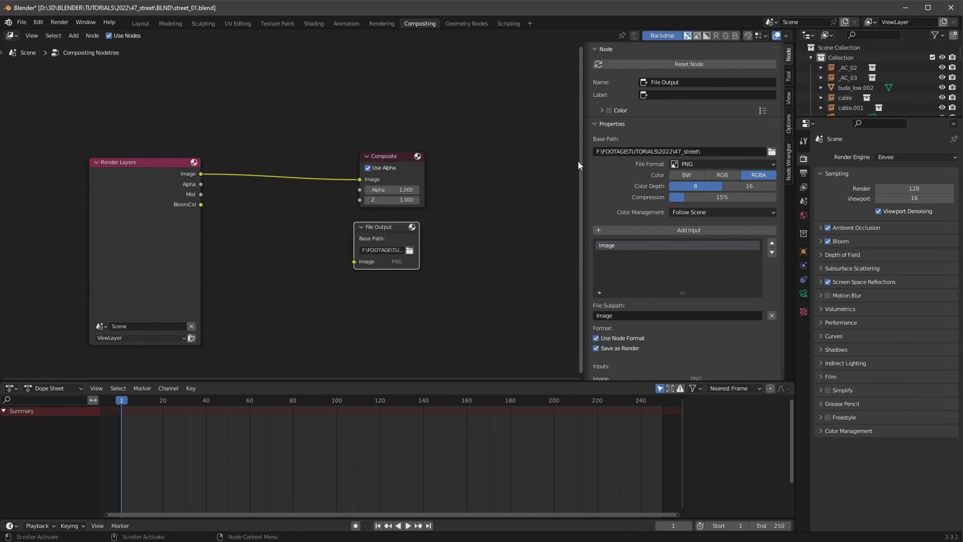
pyautogui.click(741, 184)
pyautogui.moveTo(723, 197); pyautogui.dragTo(669, 197)
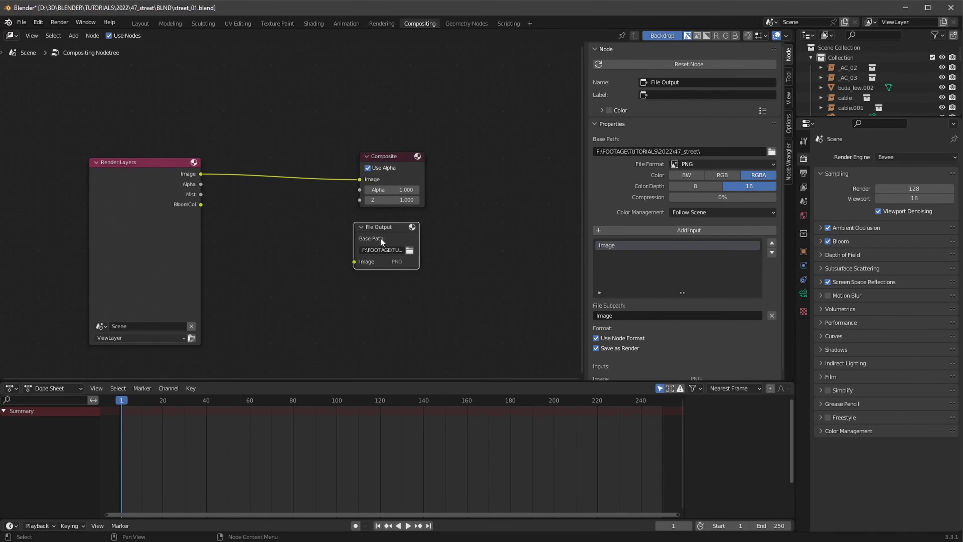
# Link Image, bloom and Mist depth passes into three File Output inputs and render.
pyautogui.moveTo(201, 174); pyautogui.dragTo(354, 261)
pyautogui.click(659, 232)
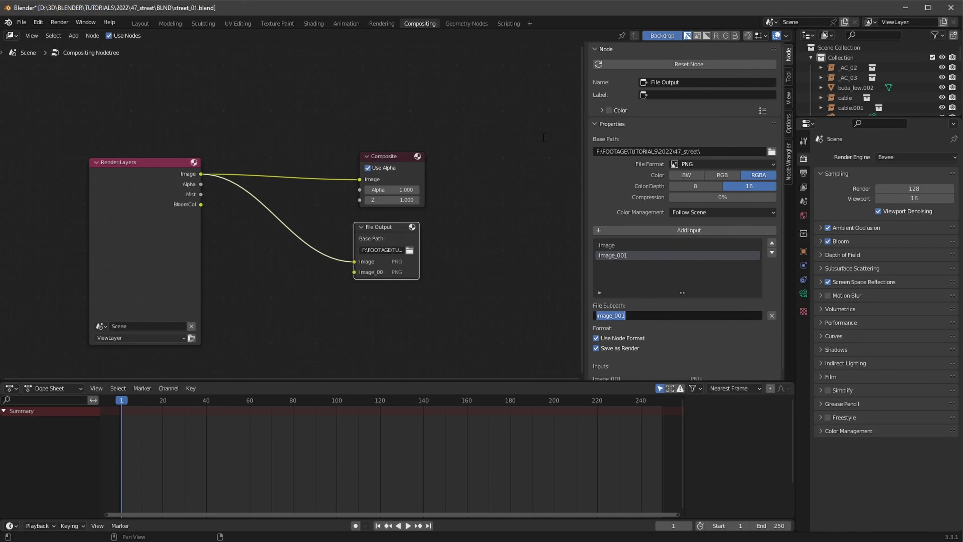
pyautogui.click(654, 230)
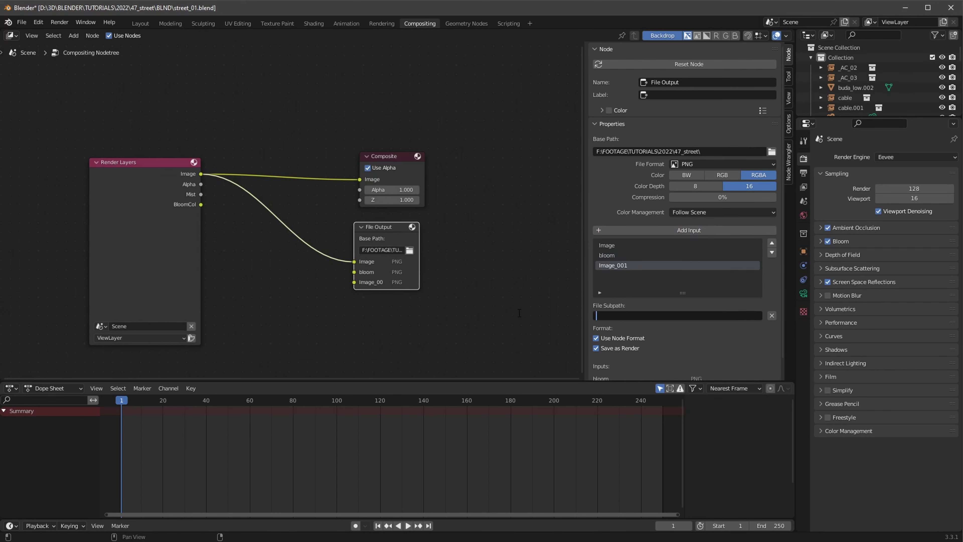
pyautogui.write('depth')
pyautogui.moveTo(201, 194); pyautogui.dragTo(288, 243)
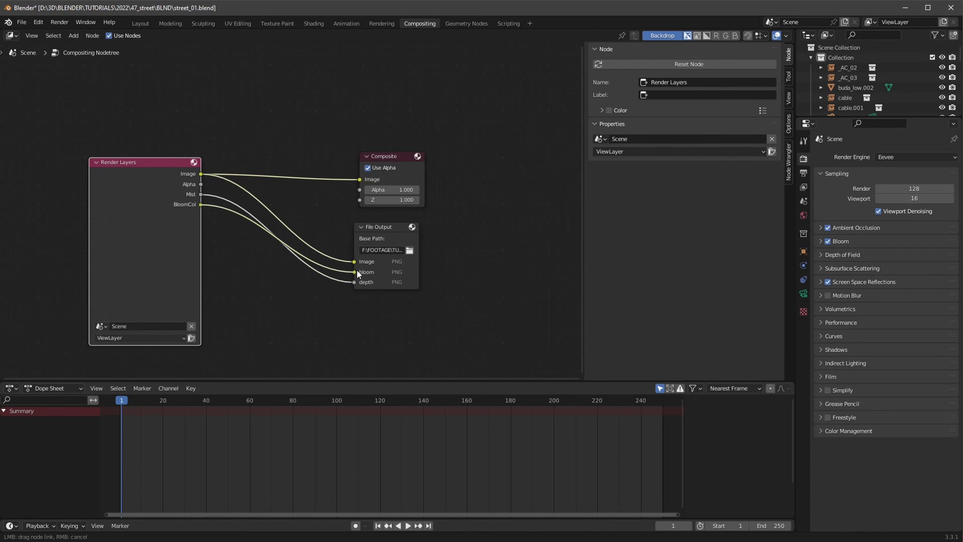
pyautogui.moveTo(357, 274); pyautogui.dragTo(354, 282)
pyautogui.click(59, 21)
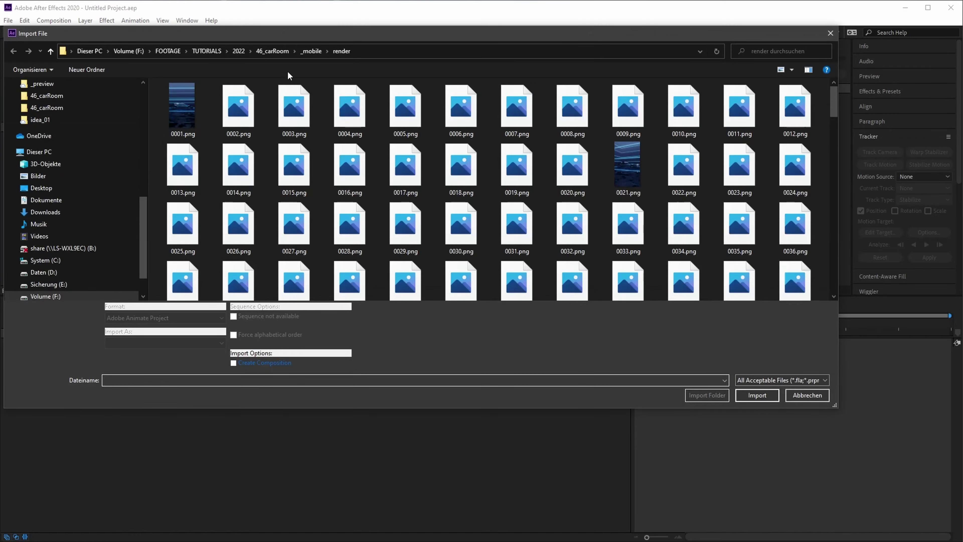
# Import the three rendered PNGs from the 47_street folder.
pyautogui.click(239, 51)
pyautogui.doubleClick(209, 118)
pyautogui.hotkey('ctrl', 'a')
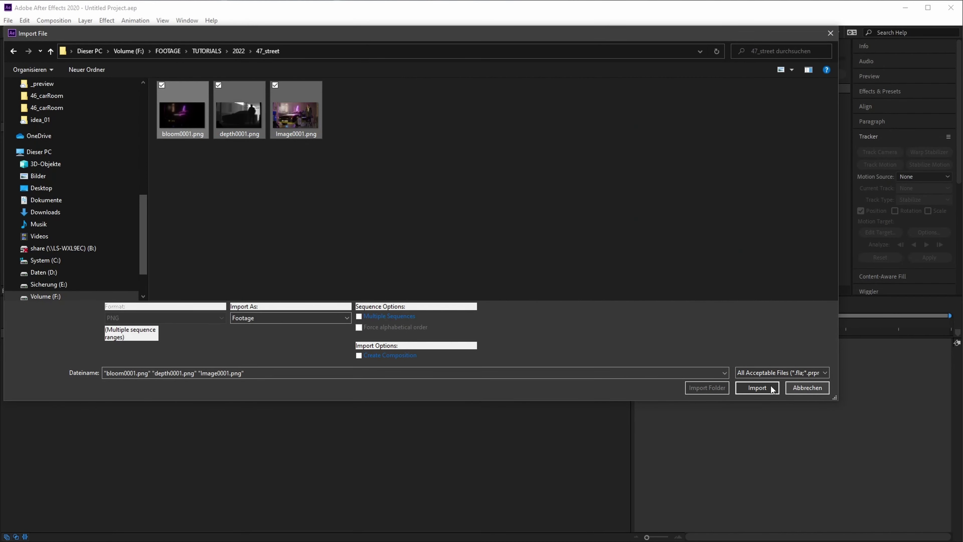
pyautogui.press('Return')
# Create compositions from Image0001, bloom0001 and depth0001, nesting Image0001 into Image0002.
pyautogui.moveTo(50, 156); pyautogui.dragTo(55, 195)
pyautogui.moveTo(33, 290); pyautogui.dragTo(32, 290)
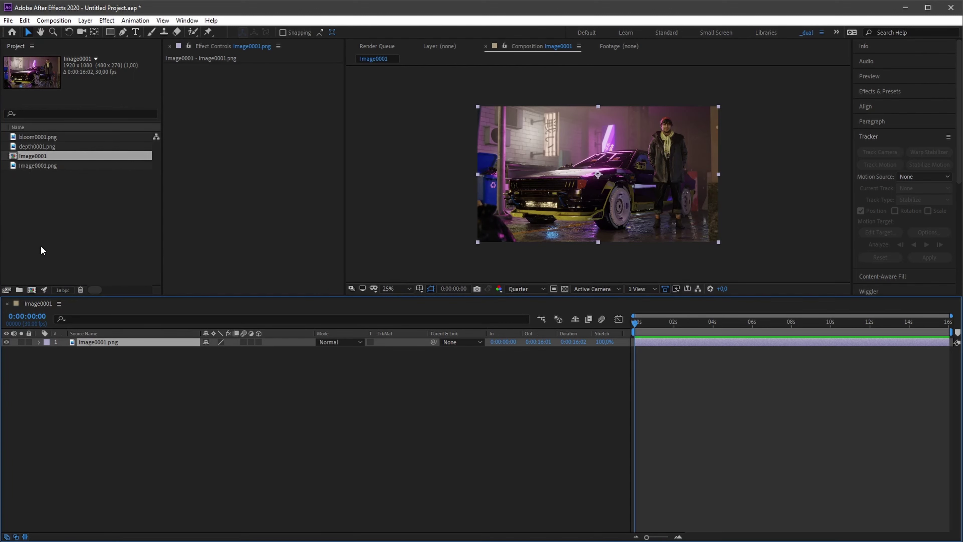
pyautogui.click(38, 137)
pyautogui.keyDown('ctrl'); pyautogui.click(38, 147); pyautogui.keyUp('ctrl')
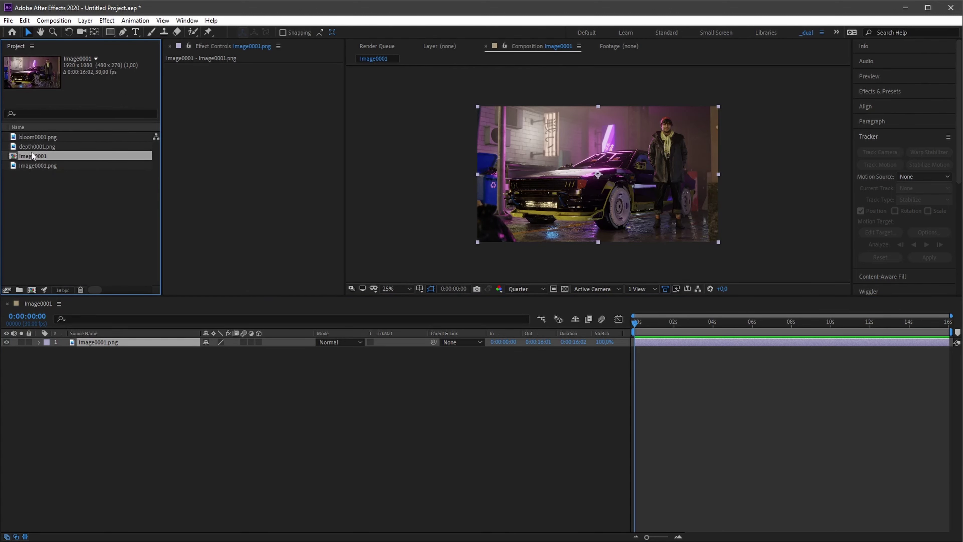
pyautogui.moveTo(38, 146); pyautogui.dragTo(32, 290)
pyautogui.click(33, 175)
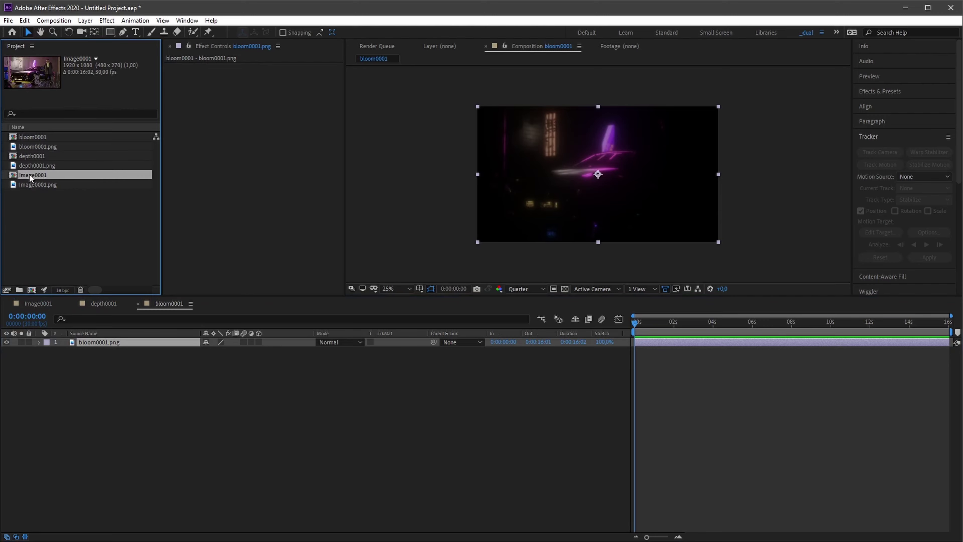
pyautogui.moveTo(32, 175); pyautogui.dragTo(32, 289)
# Set the preview to 50% at full resolution and layer depth0001 above the image.
pyautogui.press('.')
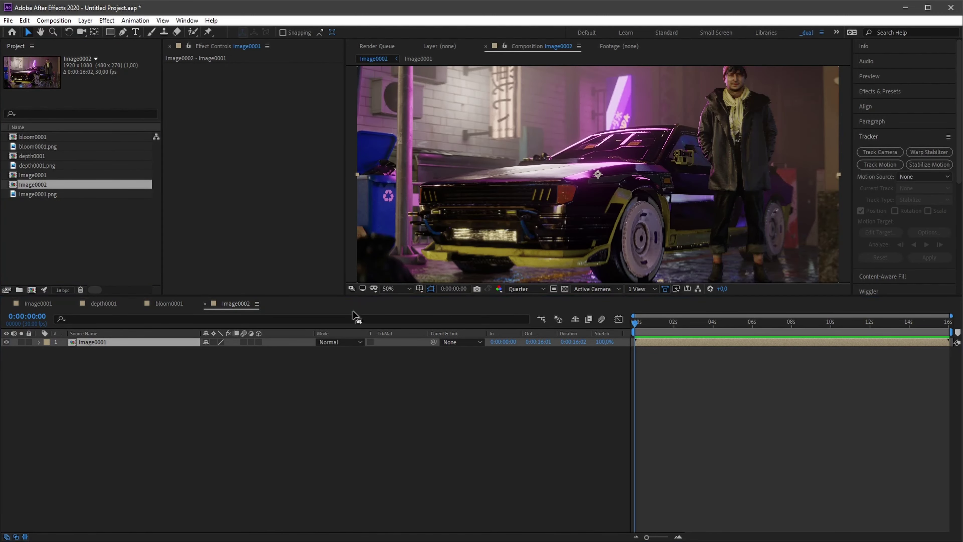
pyautogui.moveTo(354, 298); pyautogui.dragTo(356, 381)
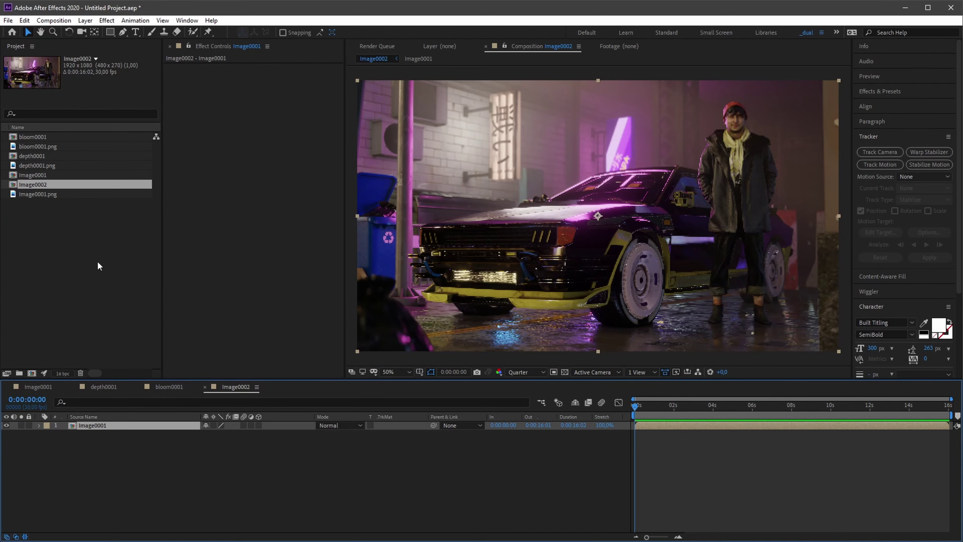
pyautogui.hotkey('ctrl', 'j')
pyautogui.hotkey('ctrl', 'shift', 'a')
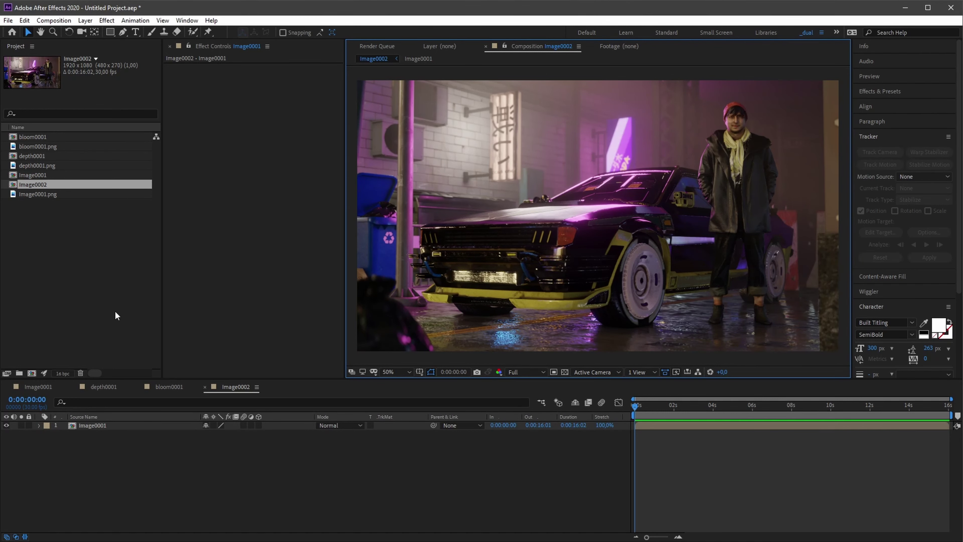
pyautogui.moveTo(32, 156); pyautogui.dragTo(91, 427)
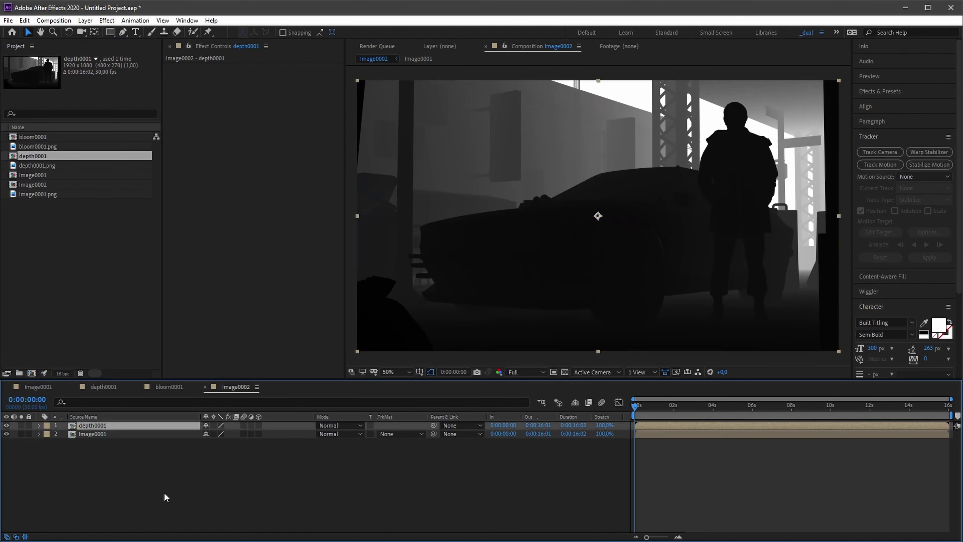
pyautogui.click(88, 280)
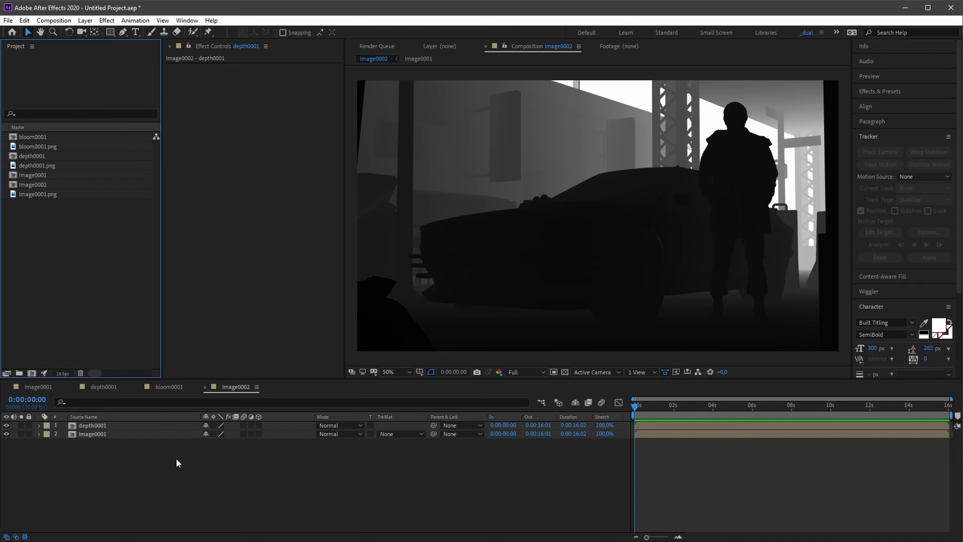
pyautogui.hotkey('ctrl', 'i')
# Import both steam video clips from the FOOTAGE steam folder.
pyautogui.click(168, 51)
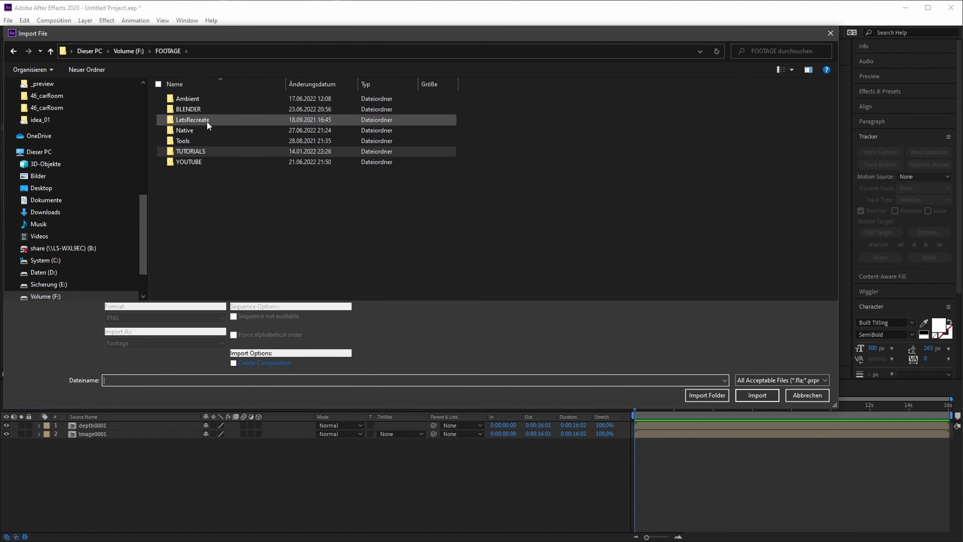
pyautogui.scroll(5, 68, 197)
pyautogui.click(43, 236)
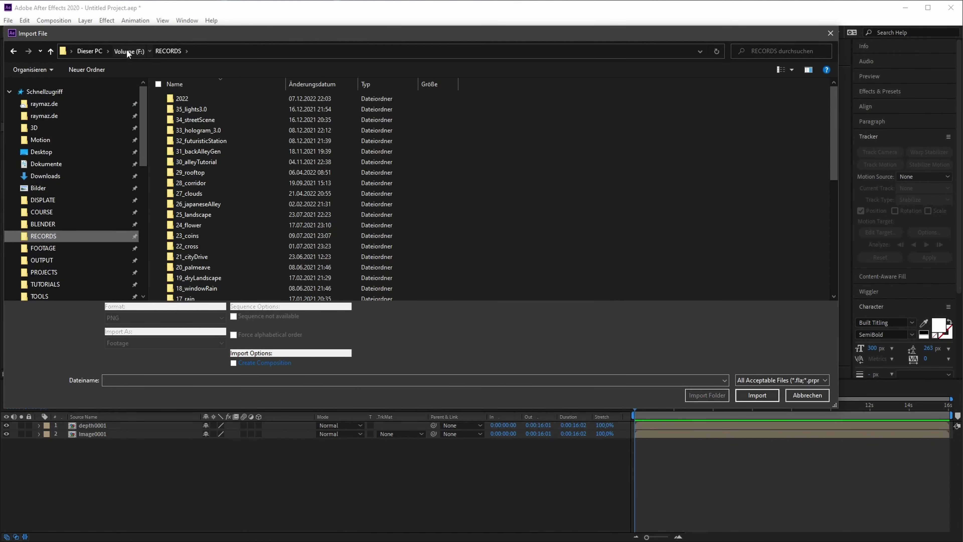
pyautogui.click(127, 51)
pyautogui.scroll(3, 71, 217)
pyautogui.click(43, 168)
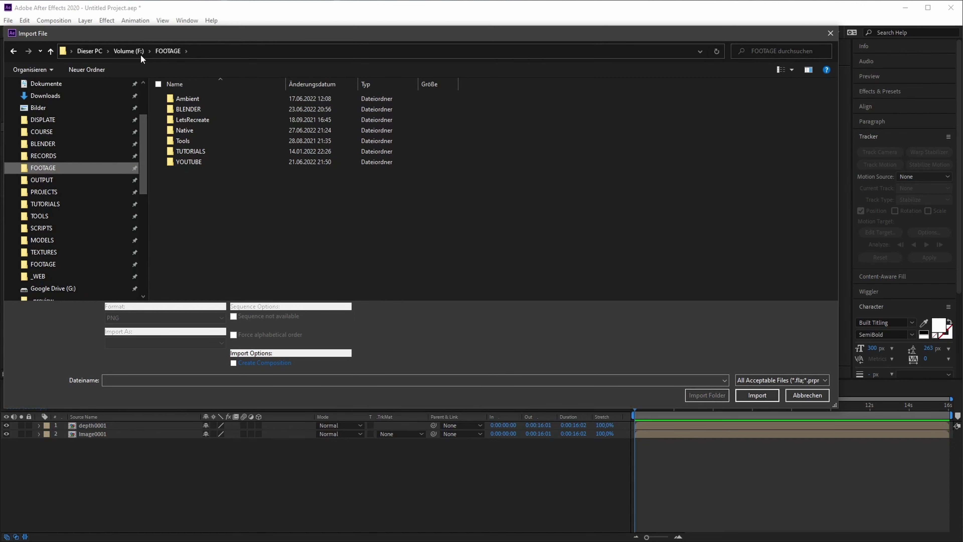
pyautogui.click(43, 264)
pyautogui.doubleClick(214, 100)
pyautogui.hotkey('ctrl', 'a')
pyautogui.press('Return')
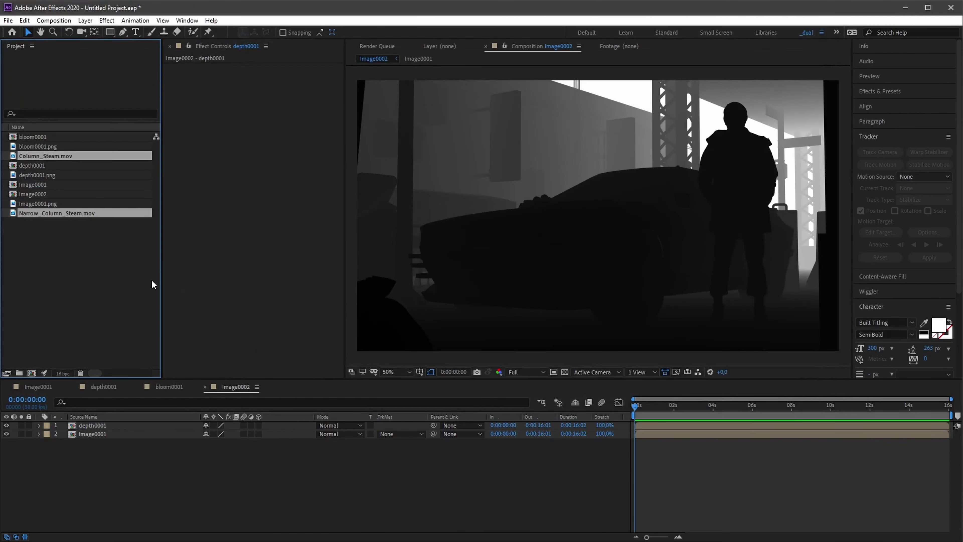
# Add Narrow_Column_Steam.mov to Image0002, luma-matted by a Curves-brightened depth0001 layer.
pyautogui.click(49, 155)
pyautogui.moveTo(69, 213); pyautogui.dragTo(133, 430)
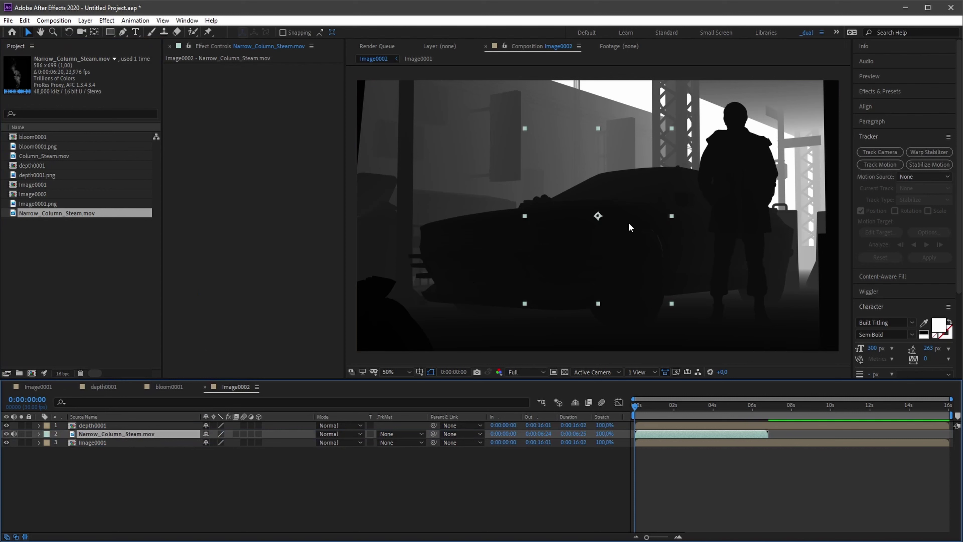
pyautogui.click(400, 434)
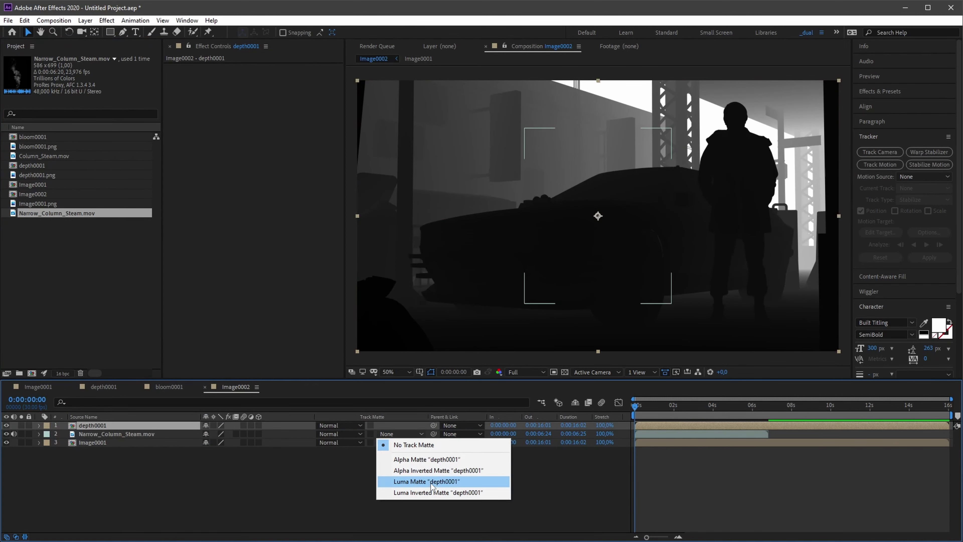
pyautogui.click(433, 482)
pyautogui.moveTo(541, 198); pyautogui.dragTo(529, 189)
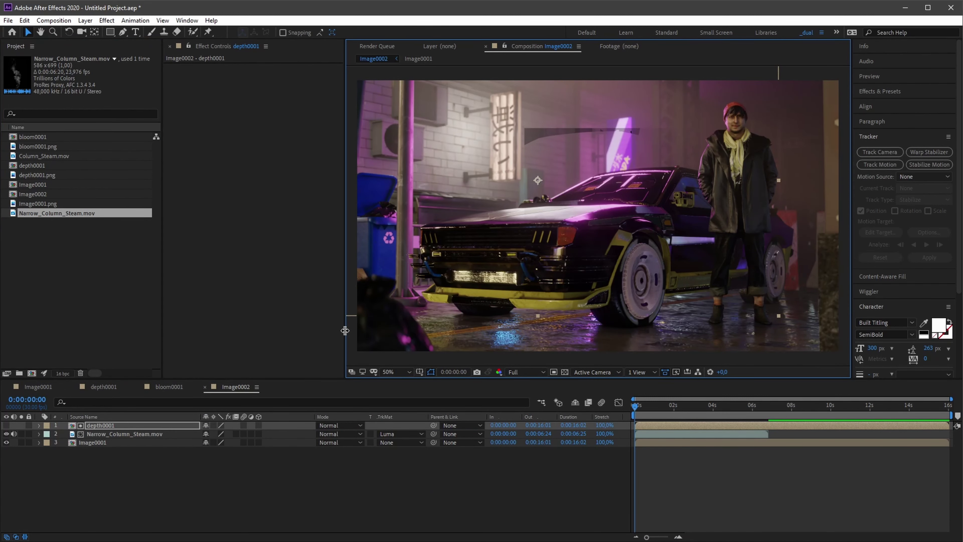
pyautogui.click(110, 425)
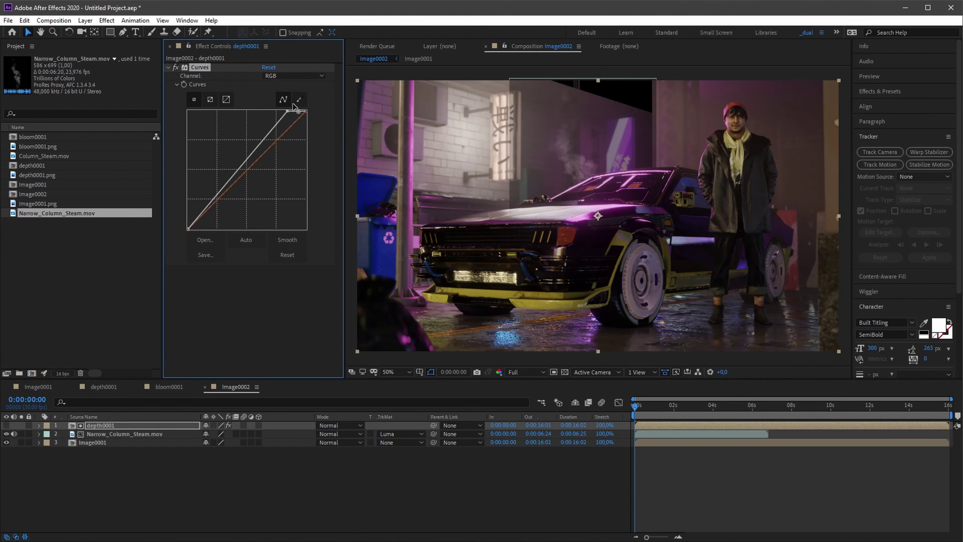
pyautogui.moveTo(188, 229); pyautogui.dragTo(198, 229)
pyautogui.moveTo(300, 115); pyautogui.dragTo(219, 115)
# Set the steam layer's blend mode to Add and hide the depth matte.
pyautogui.click(340, 433)
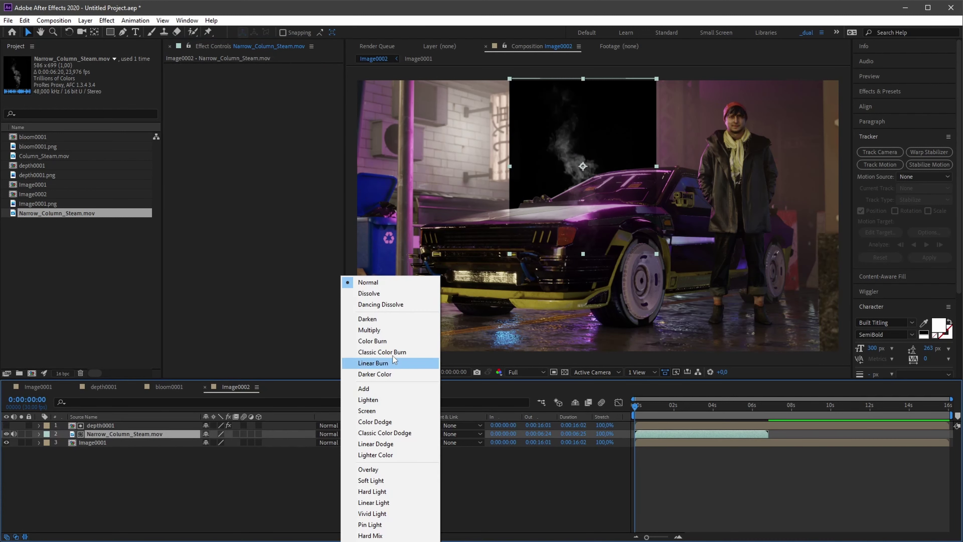
pyautogui.click(367, 411)
pyautogui.click(340, 433)
pyautogui.click(363, 388)
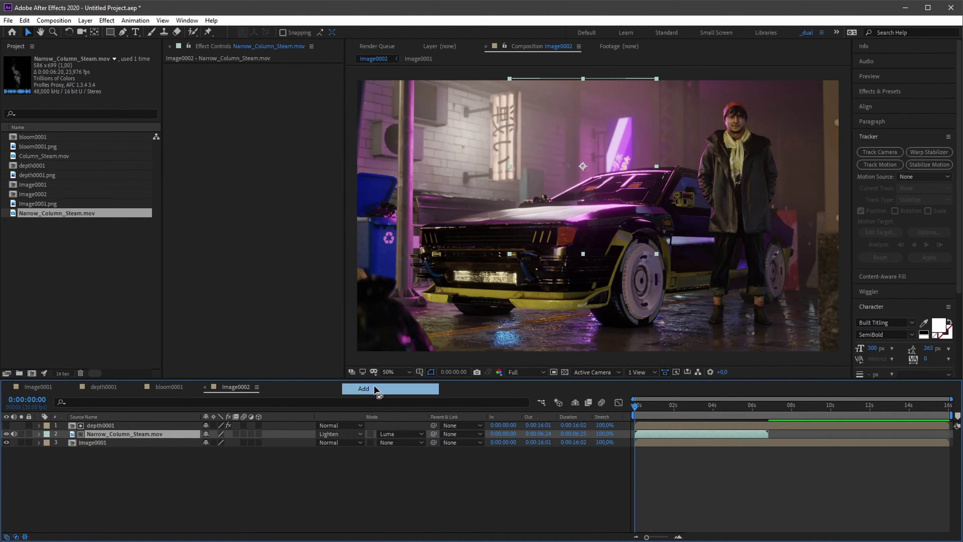
pyautogui.click(6, 425)
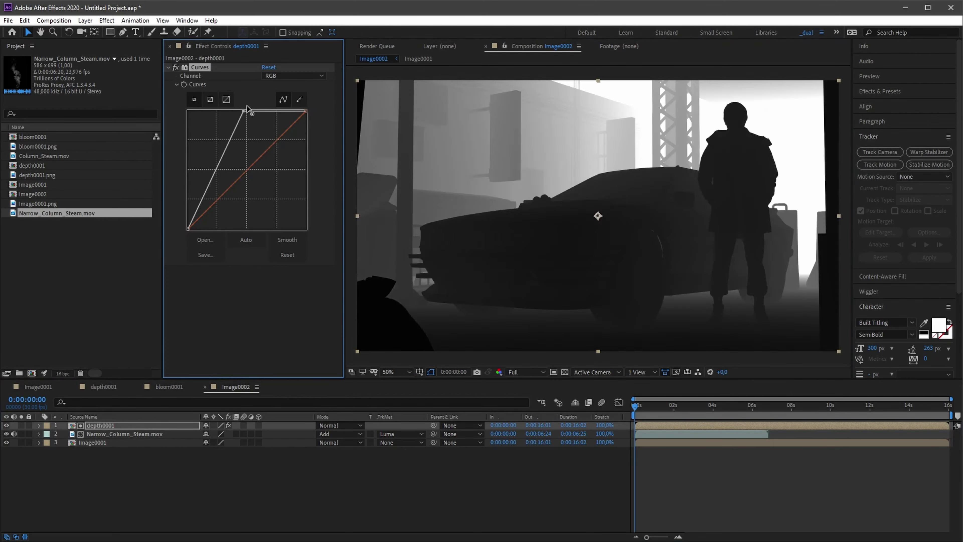
pyautogui.click(6, 425)
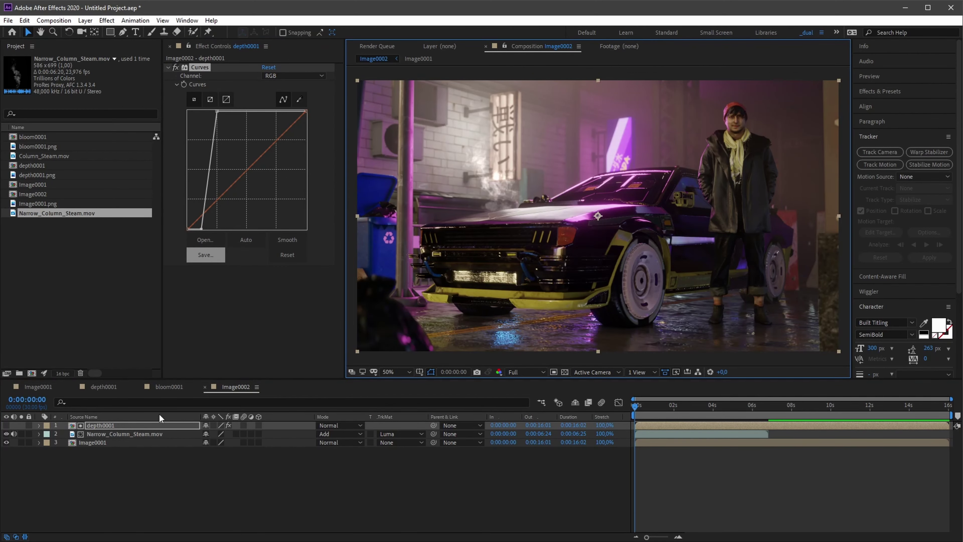
# Scale the narrow steam layer up to 134%.
pyautogui.click(144, 434)
pyautogui.press('s')
pyautogui.moveTo(234, 441); pyautogui.dragTo(247, 442)
pyautogui.moveTo(461, 207); pyautogui.dragTo(615, 186)
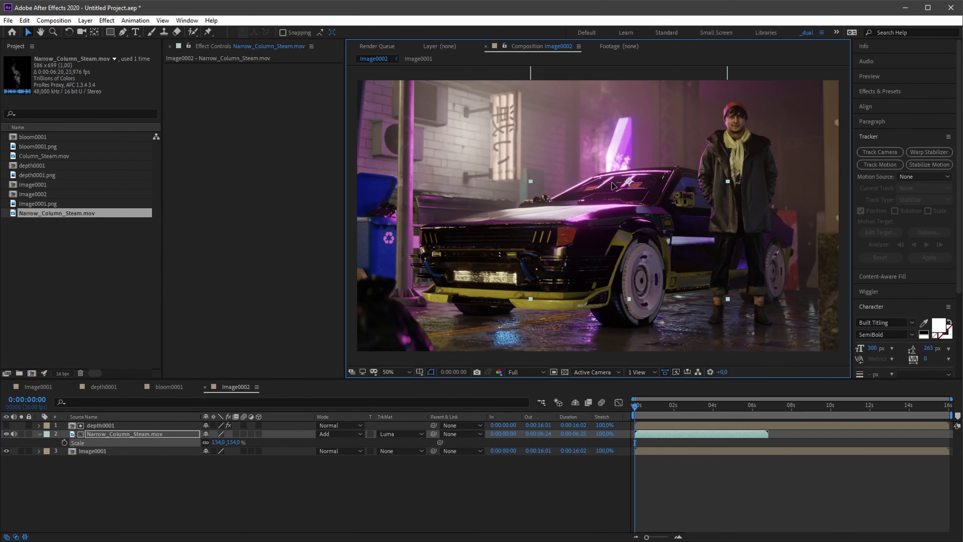
pyautogui.hotkey('ctrl', 'space')
# Apply Tint and Curves effects to the steam layer.
pyautogui.write('tint')
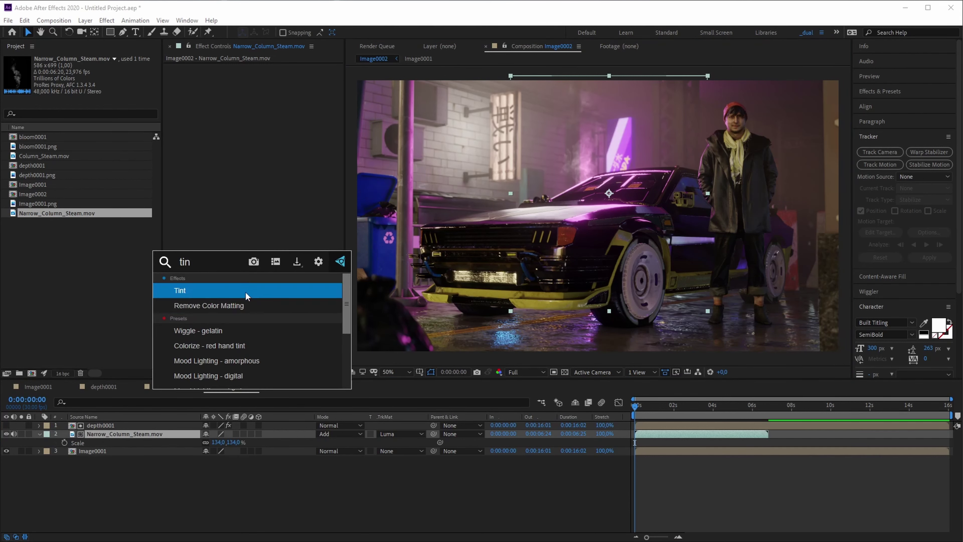
pyautogui.press('Return')
pyautogui.hotkey('ctrl', 'space')
pyautogui.click(297, 176)
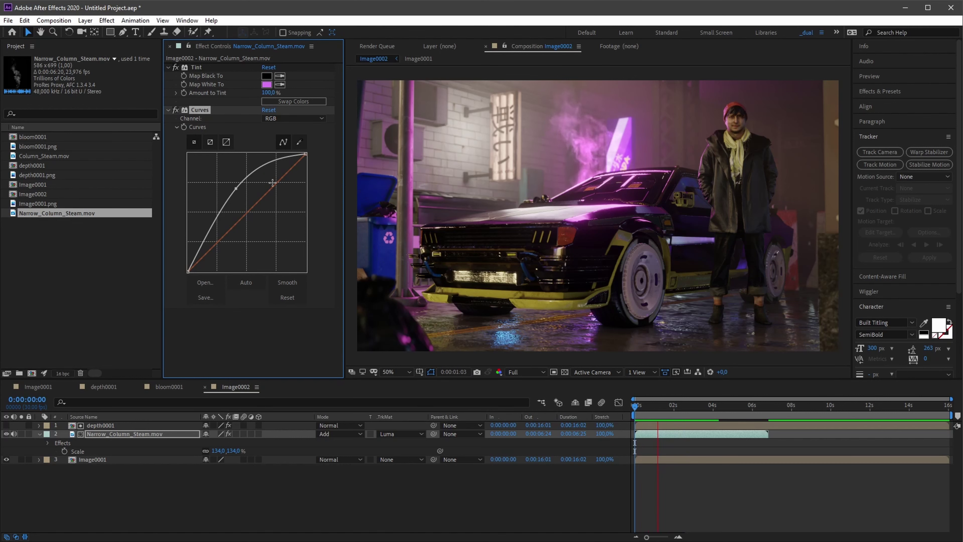
pyautogui.press('space')
pyautogui.moveTo(591, 171)
pyautogui.mouseDown()
pyautogui.moveTo(571, 216)
pyautogui.moveTo(585, 188)
pyautogui.mouseUp()
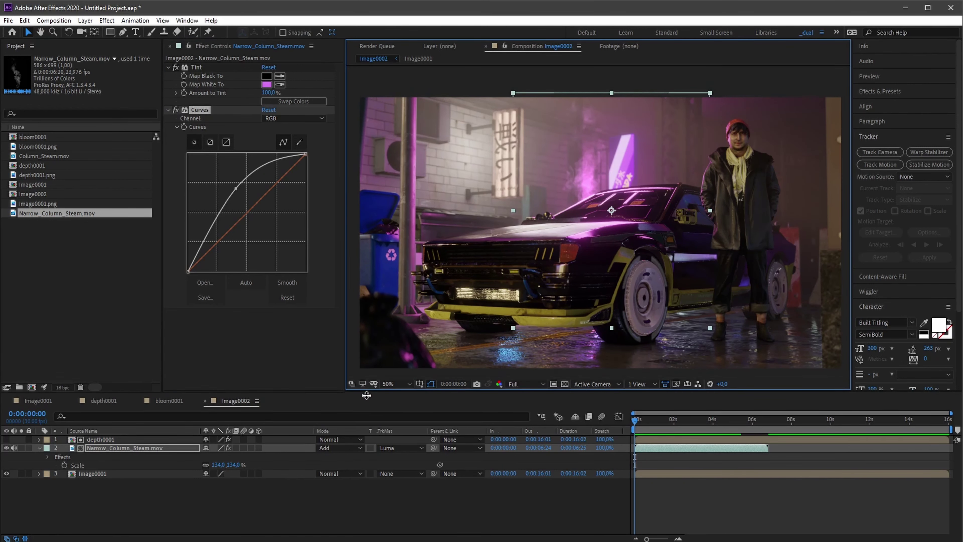
# Duplicate the depth and steam layers and start the steam copy earlier in time.
pyautogui.keyDown('shift'); pyautogui.click(100, 441); pyautogui.keyUp('shift')
pyautogui.hotkey('ctrl', 'd')
pyautogui.moveTo(720, 450); pyautogui.dragTo(658, 449)
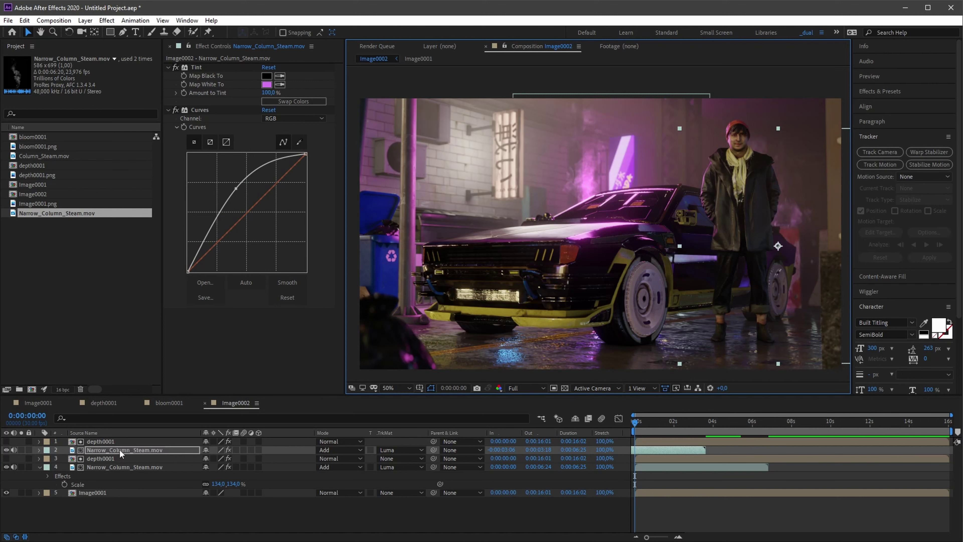
pyautogui.press('space')
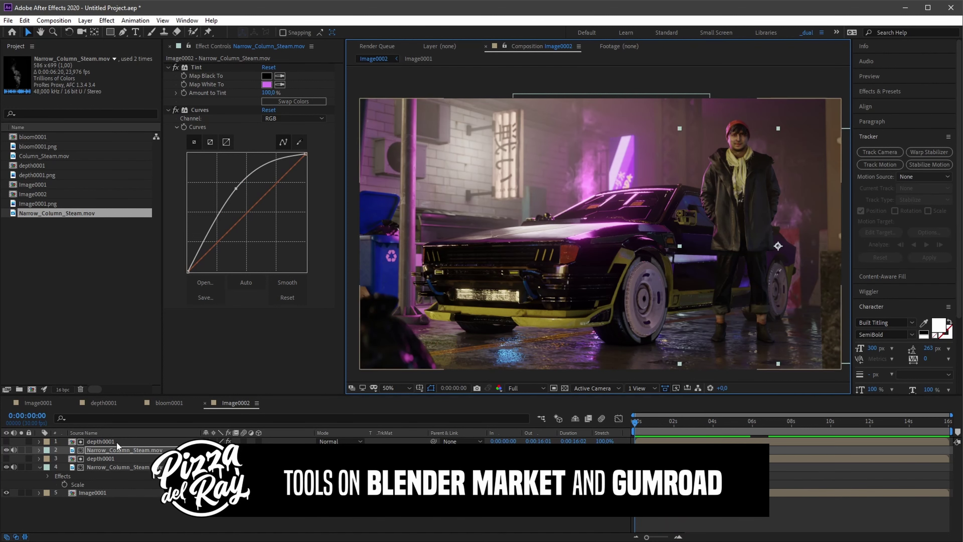
# Duplicate them again, swap the copy's footage for Column_Steam.mov and move it left.
pyautogui.keyDown('shift'); pyautogui.click(114, 442); pyautogui.keyUp('shift')
pyautogui.hotkey('ctrl', 'd')
pyautogui.keyDown('alt'); pyautogui.moveTo(44, 156); pyautogui.dragTo(121, 450); pyautogui.keyUp('alt')
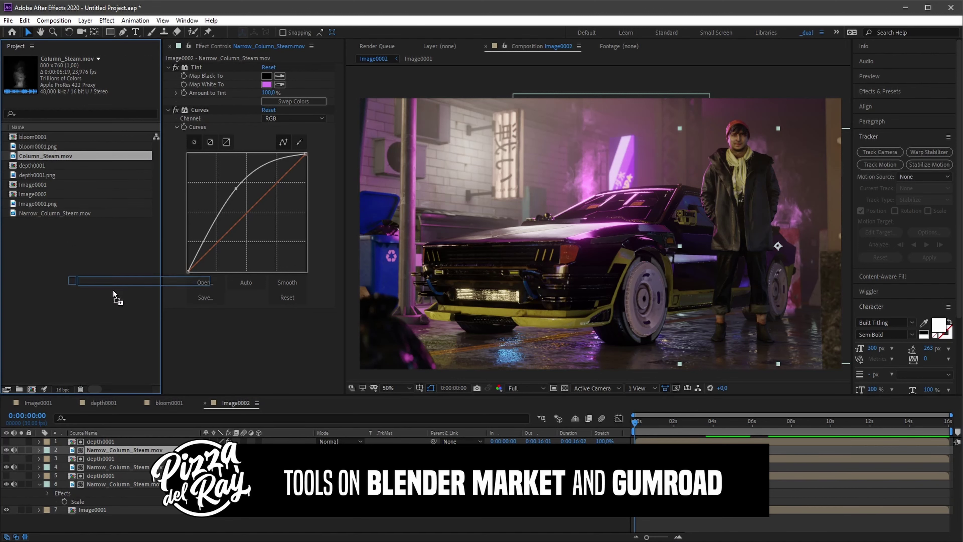
pyautogui.moveTo(764, 271); pyautogui.dragTo(410, 268)
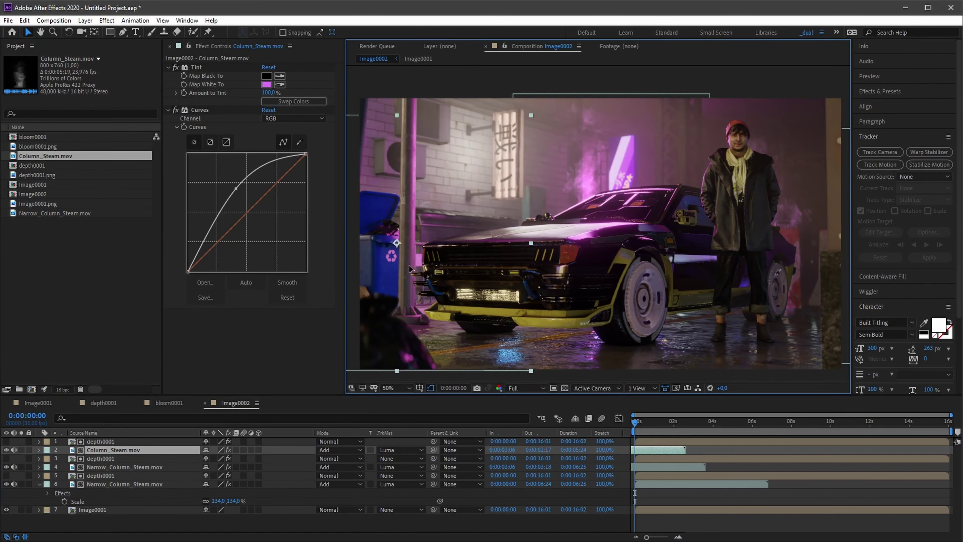
# Brighten the depth matte copy with its Curves, then hide it.
pyautogui.click(6, 441)
pyautogui.click(100, 442)
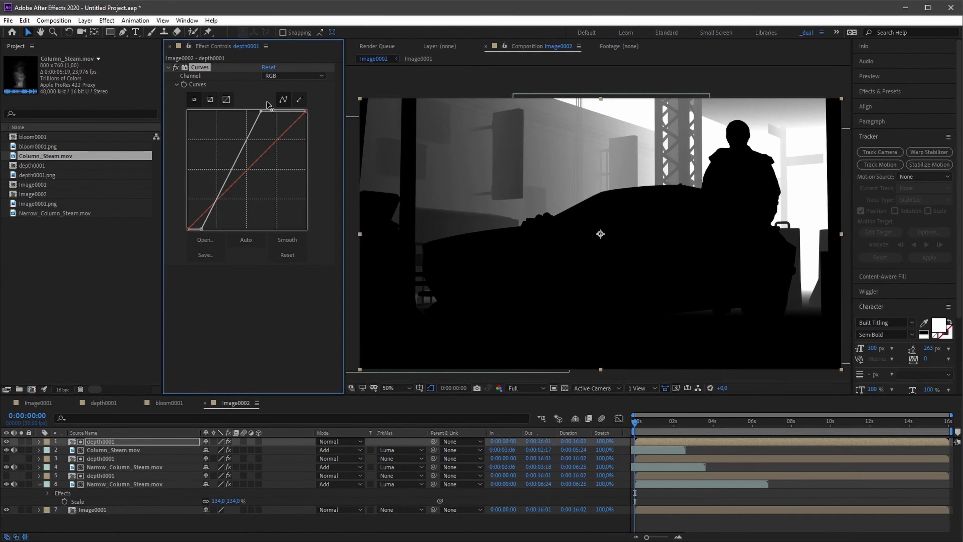
pyautogui.moveTo(202, 228); pyautogui.dragTo(188, 228)
pyautogui.moveTo(254, 111); pyautogui.dragTo(196, 111)
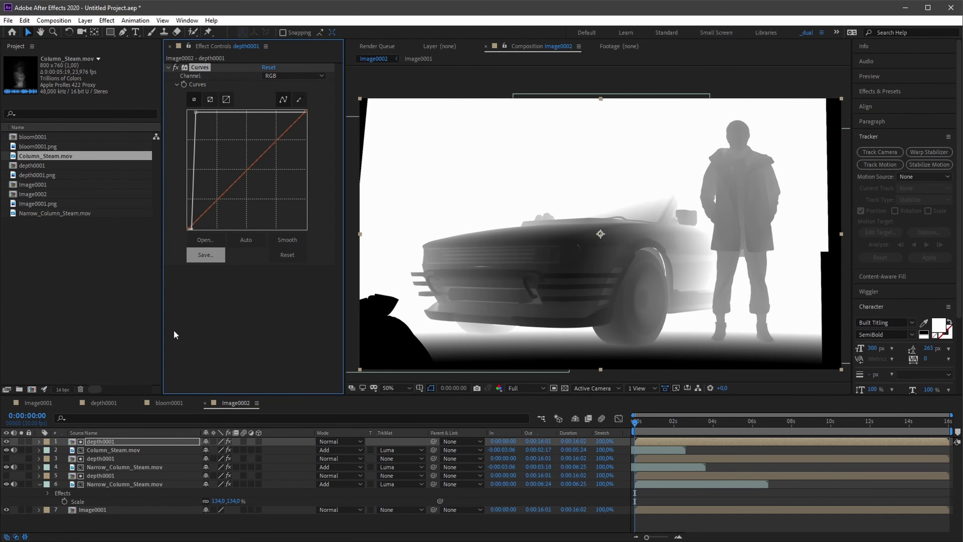
pyautogui.click(6, 441)
# Tint the steam pale pink and set Column_Steam to Screen blending.
pyautogui.click(95, 454)
pyautogui.press('s')
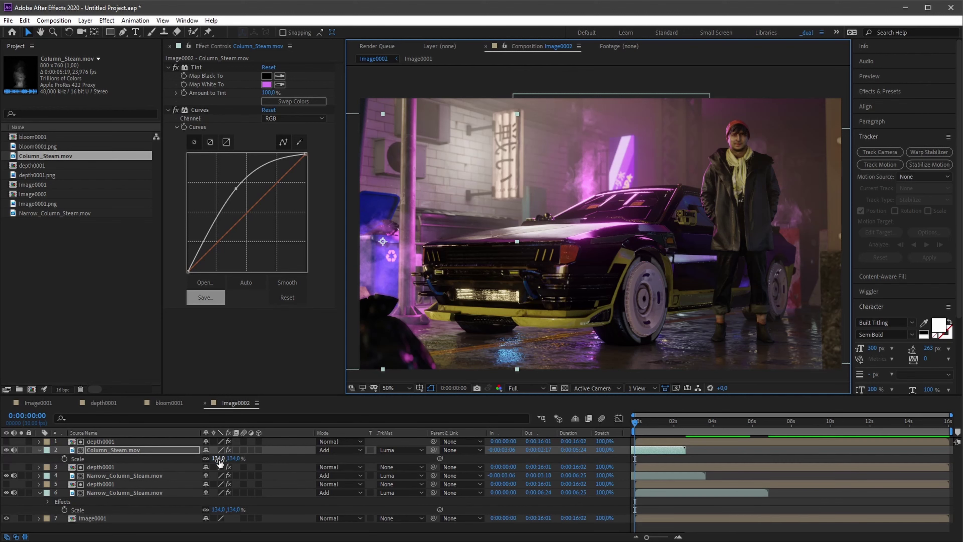
pyautogui.click(444, 185)
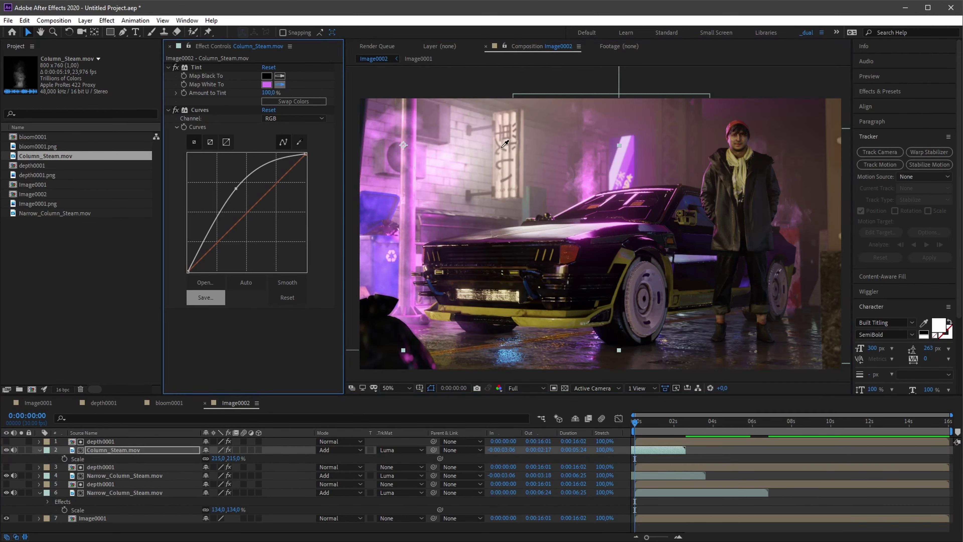
pyautogui.click(340, 450)
pyautogui.click(364, 145)
pyautogui.press('space')
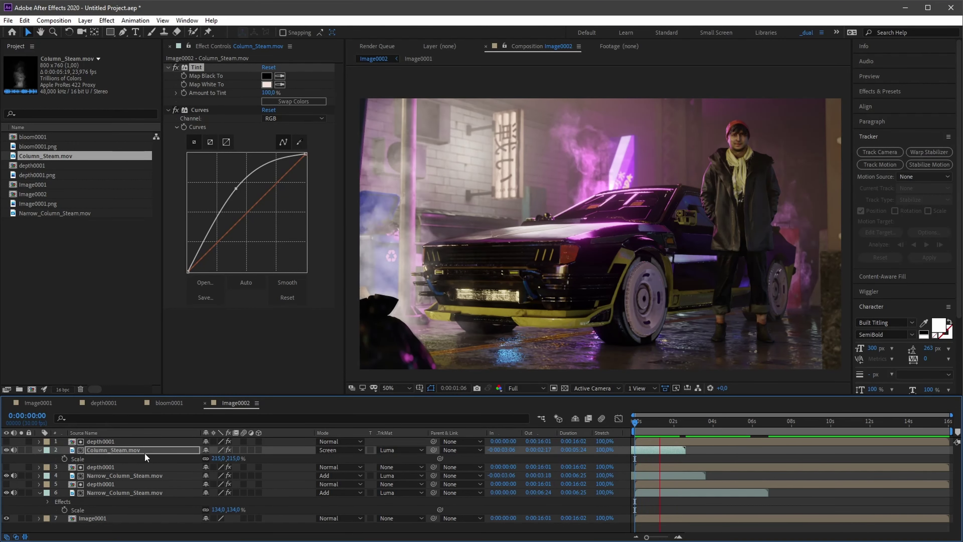
# In Image0001, duplicate Image0001.png and draw a Pen mask around the wall sign.
pyautogui.doubleClick(129, 493)
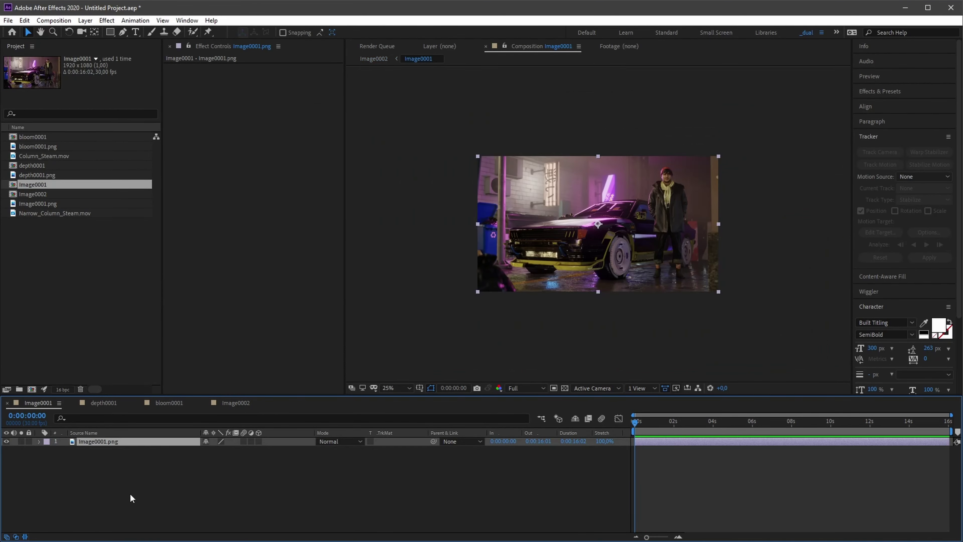
pyautogui.click(110, 32)
pyautogui.press('.')
pyautogui.click(124, 33)
pyautogui.click(467, 99)
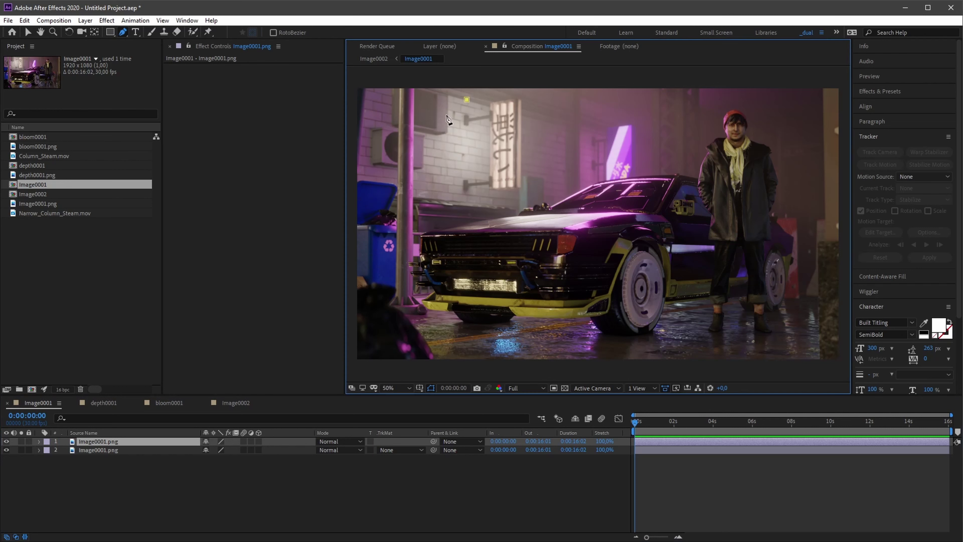
pyautogui.click(467, 99)
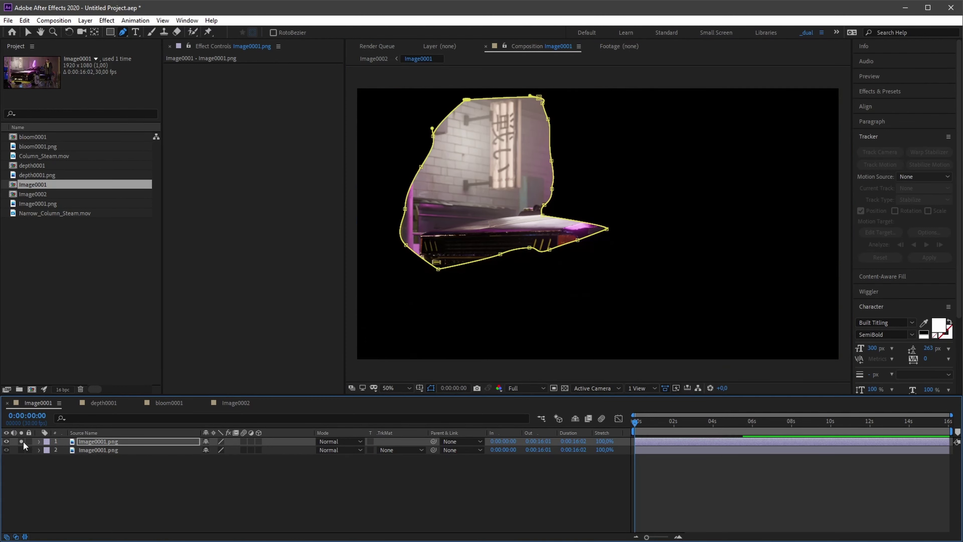
# Feather the sign mask, flicker its opacity with wiggle(20,80), and brighten it with Curves.
pyautogui.press('f')
pyautogui.moveTo(209, 450); pyautogui.dragTo(235, 450)
pyautogui.press('t')
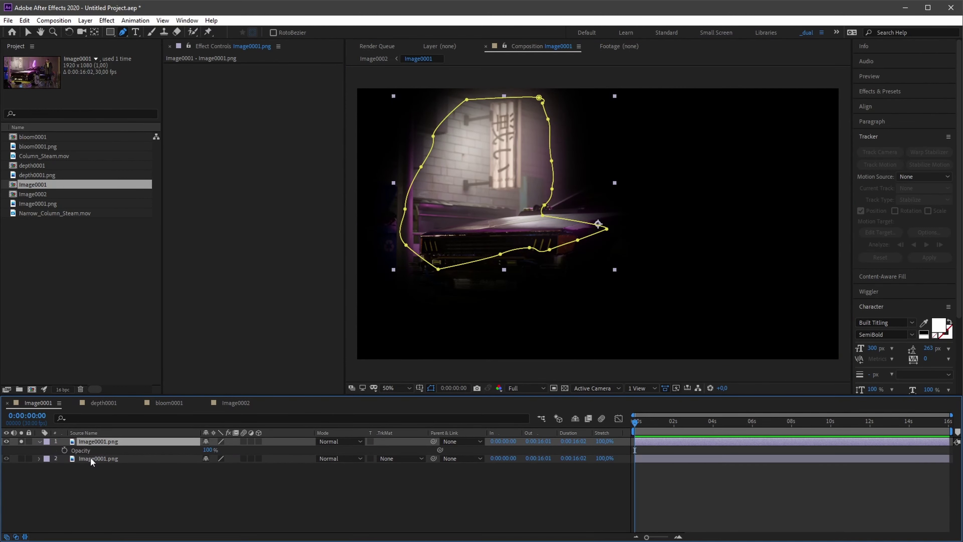
pyautogui.keyDown('alt'); pyautogui.click(64, 450); pyautogui.keyUp('alt')
pyautogui.write('wiggle(20,80')
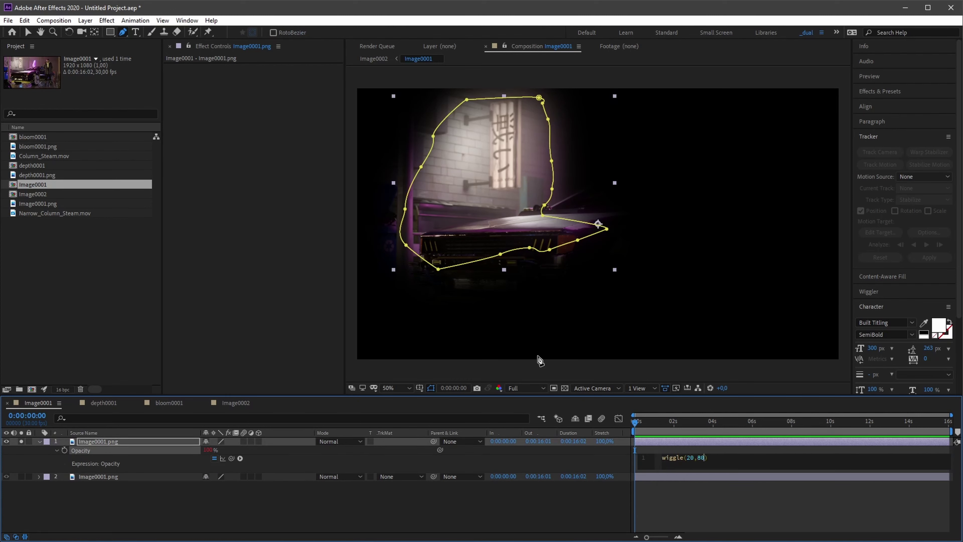
pyautogui.click(540, 361)
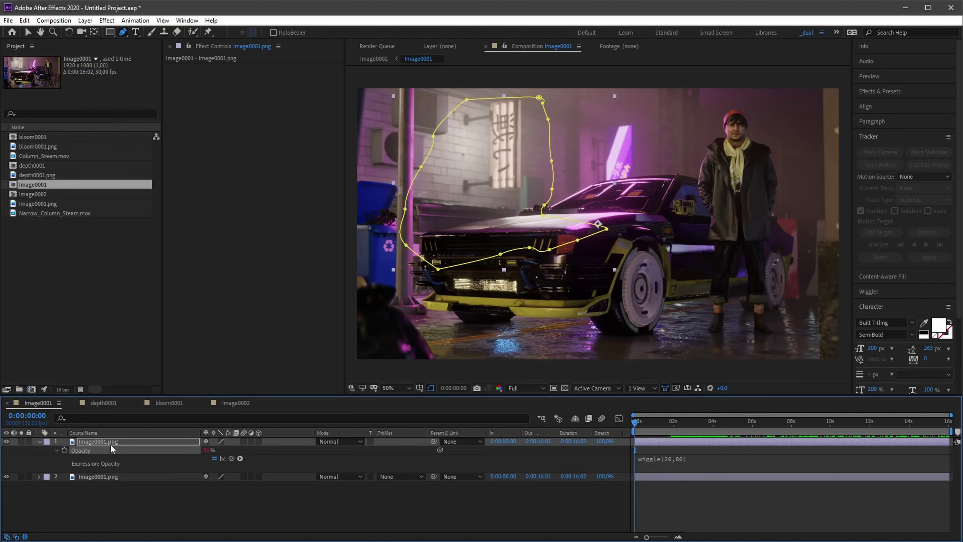
pyautogui.moveTo(247, 170)
pyautogui.mouseDown()
pyautogui.moveTo(235, 159)
pyautogui.moveTo(259, 173)
pyautogui.moveTo(235, 157)
pyautogui.mouseUp()
pyautogui.press('space')
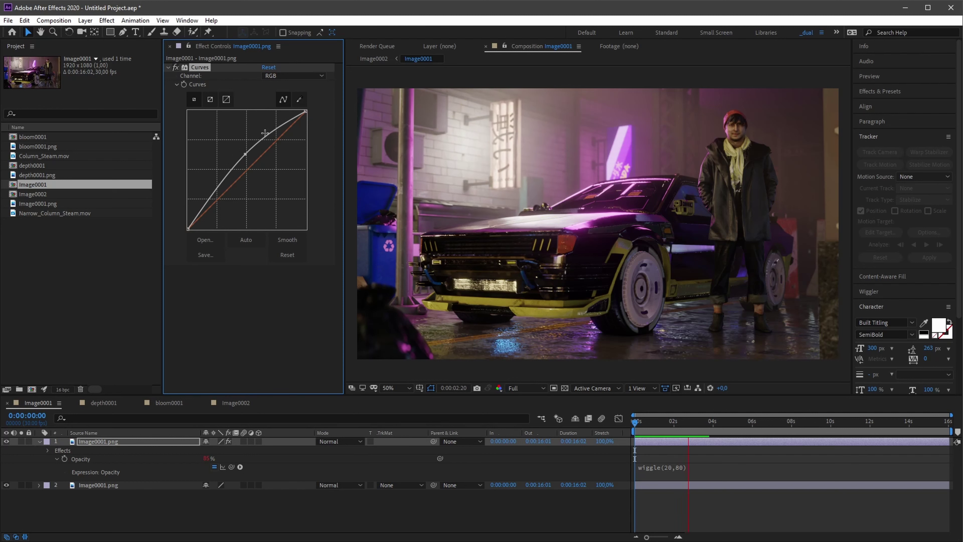
# Duplicate the flickering layer and draw a new mask toward the upper right.
pyautogui.click(268, 510)
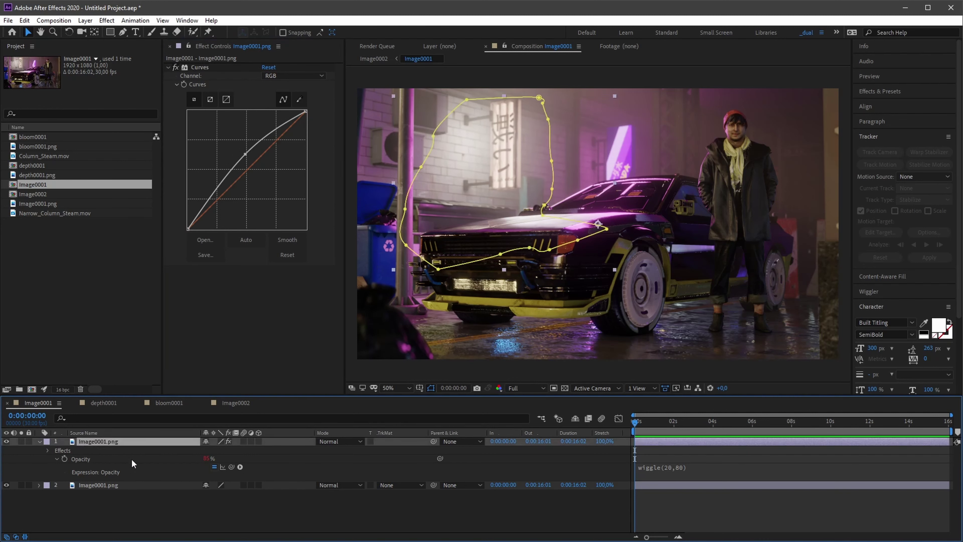
pyautogui.hotkey('ctrl', 'd')
pyautogui.press('g')
pyautogui.click(593, 115)
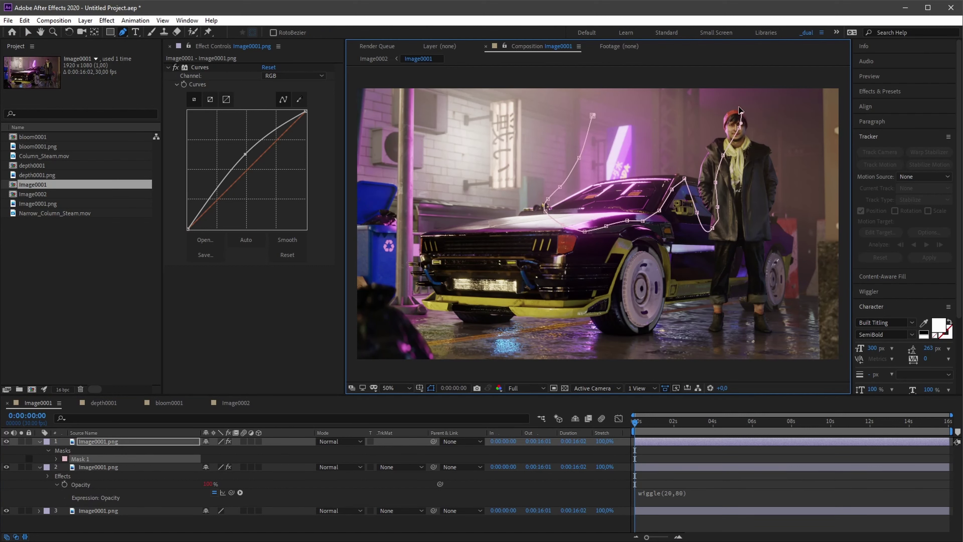
pyautogui.click(632, 91)
pyautogui.click(615, 102)
pyautogui.click(602, 110)
pyautogui.click(593, 116)
pyautogui.moveTo(593, 113); pyautogui.dragTo(604, 77)
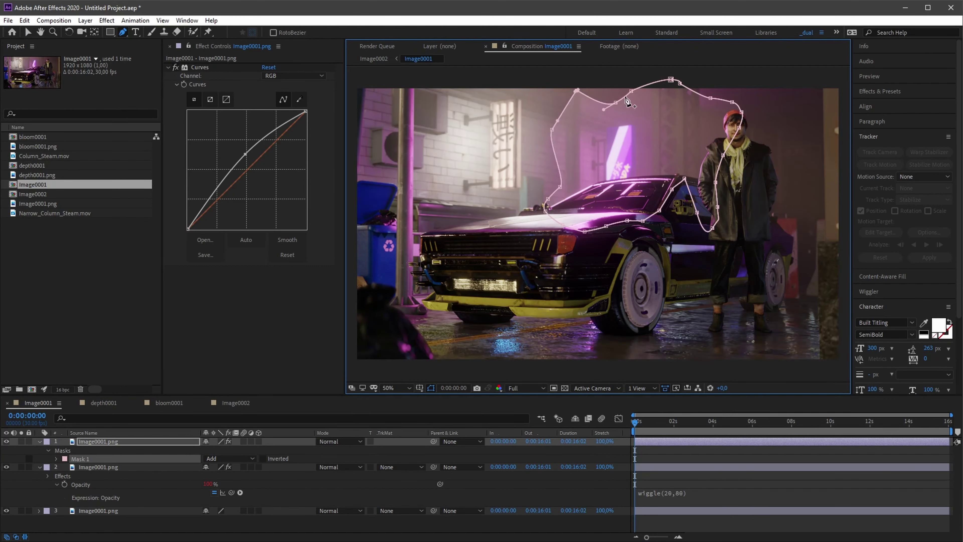
# Feather the new mask to 145 pixels and go back to Image0002.
pyautogui.click(216, 442)
pyautogui.press('f')
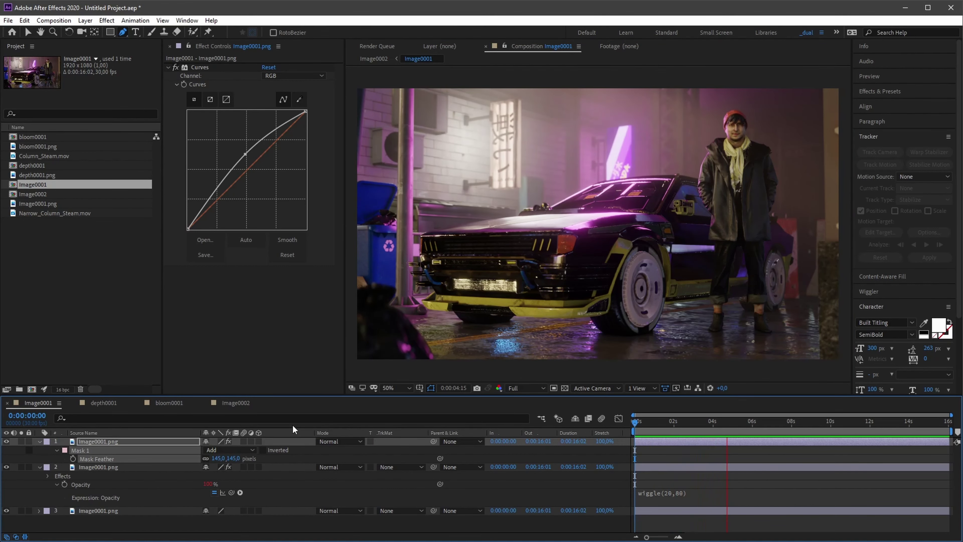
pyautogui.press('space')
pyautogui.hotkey('ctrl', 'shift', ',')
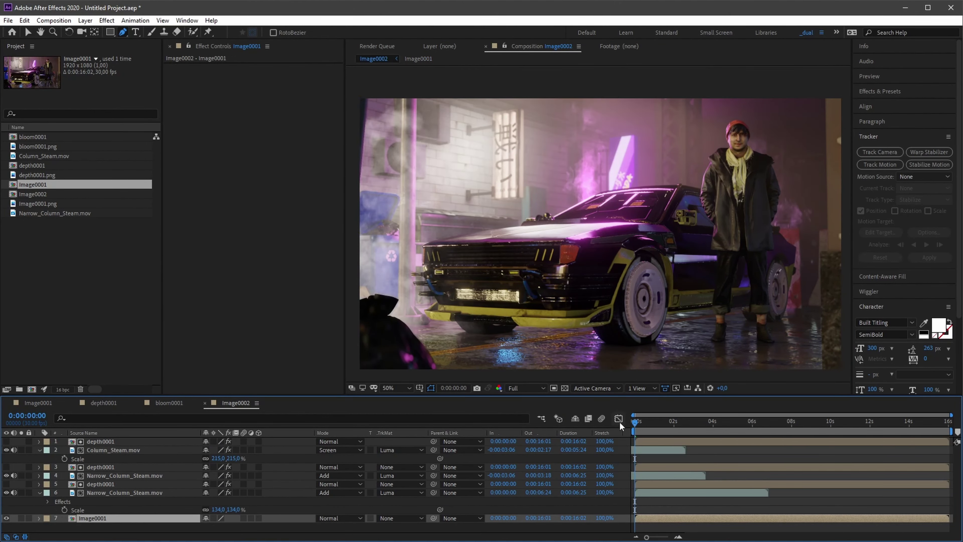
# Start Column_Steam later, steepen its curve, and set the narrow steam layer to Screen.
pyautogui.moveTo(668, 449); pyautogui.dragTo(715, 447)
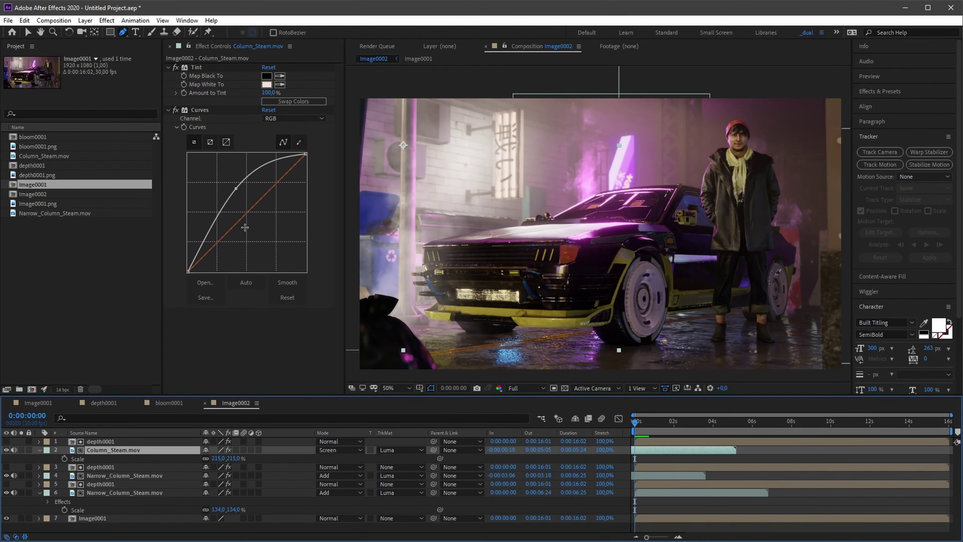
pyautogui.moveTo(218, 215); pyautogui.dragTo(218, 233)
pyautogui.click(125, 492)
pyautogui.click(339, 492)
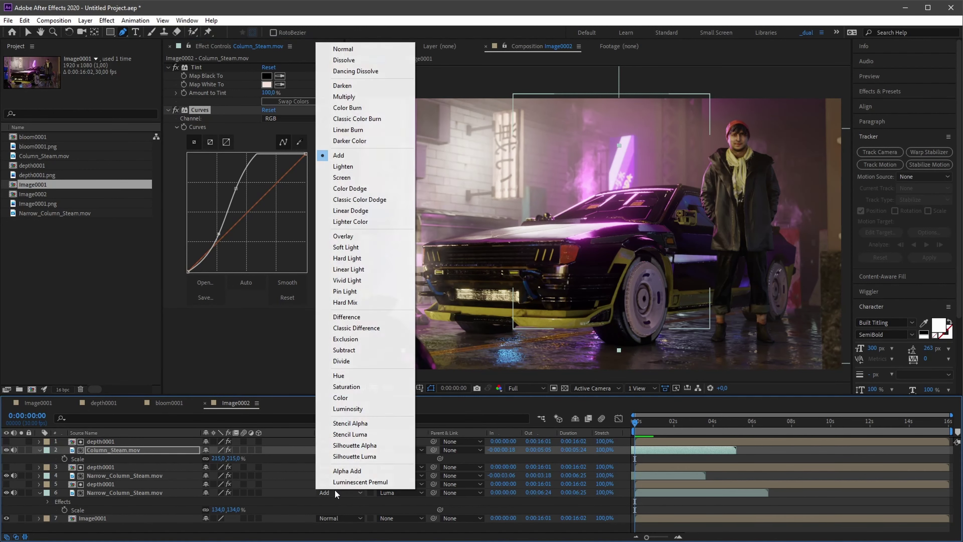
pyautogui.click(356, 181)
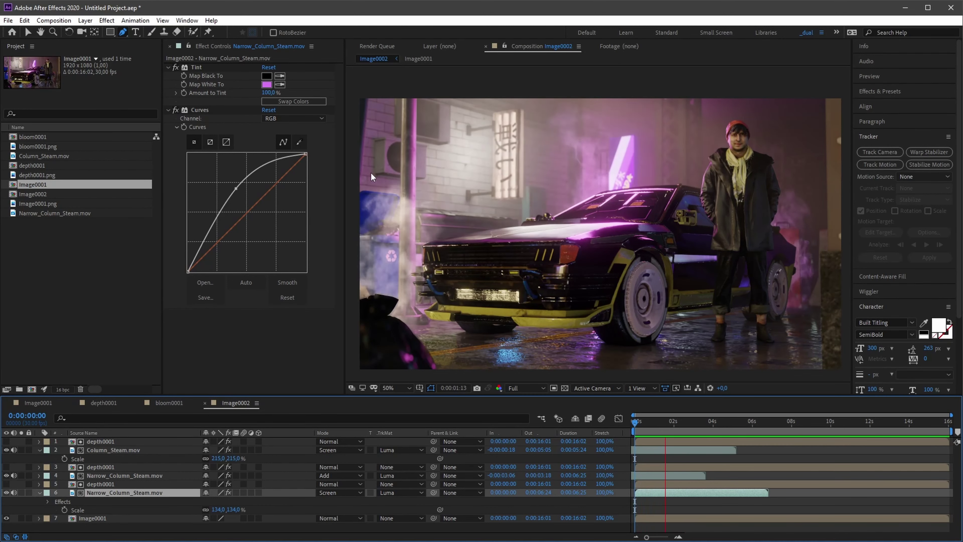
# Collapse all layer properties and add the depth0001 pass at the top of the stack.
pyautogui.press('space')
pyautogui.hotkey('ctrl', 'a')
pyautogui.press('u')
pyautogui.press('F2')
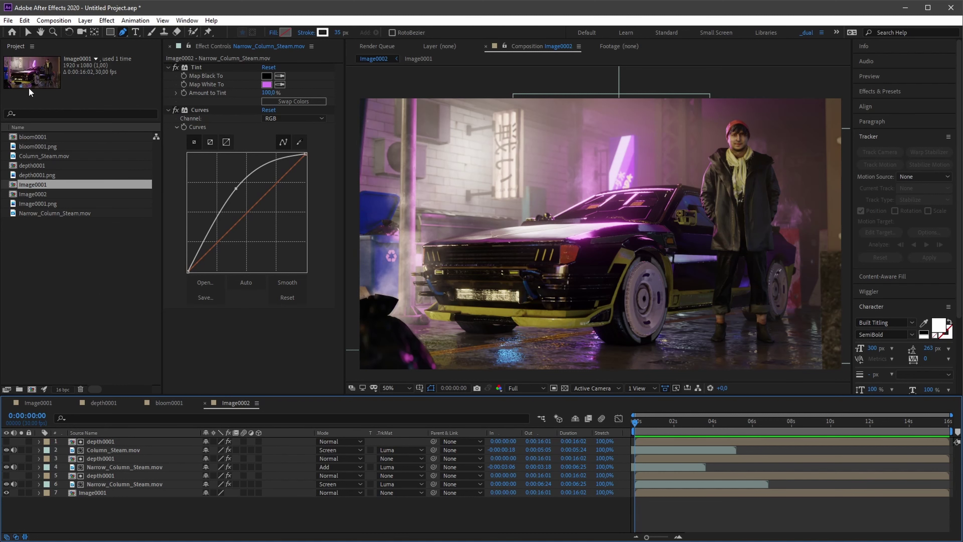
pyautogui.moveTo(33, 165); pyautogui.dragTo(114, 441)
# Set depth0001 to Multiply and give it an inverted, feathered ellipse mask.
pyautogui.click(340, 441)
pyautogui.click(360, 311)
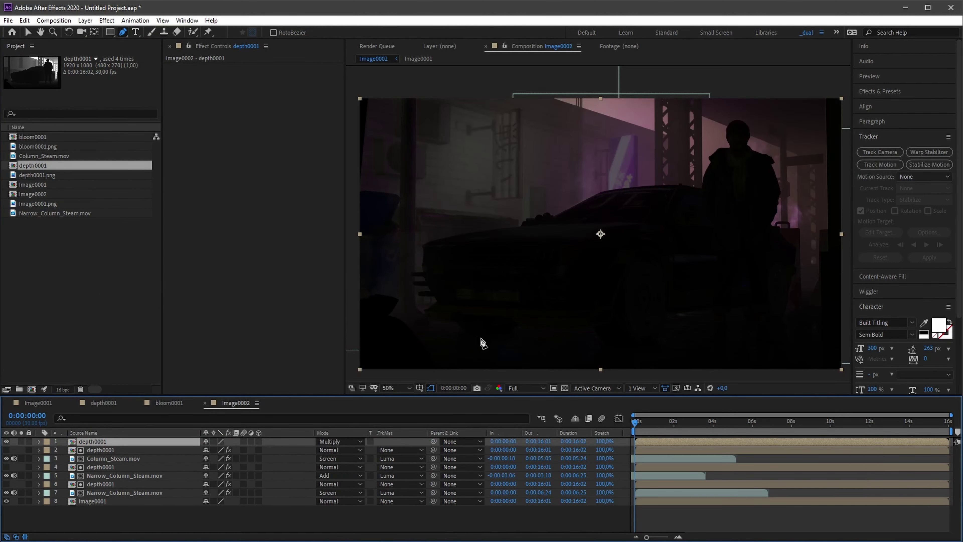
pyautogui.moveTo(108, 34); pyautogui.dragTo(132, 55)
pyautogui.press('f')
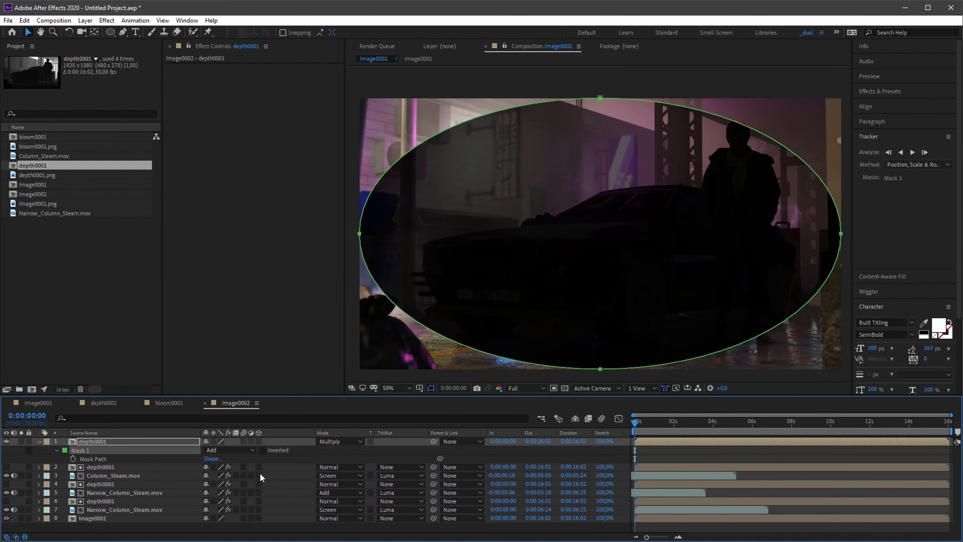
pyautogui.click(263, 450)
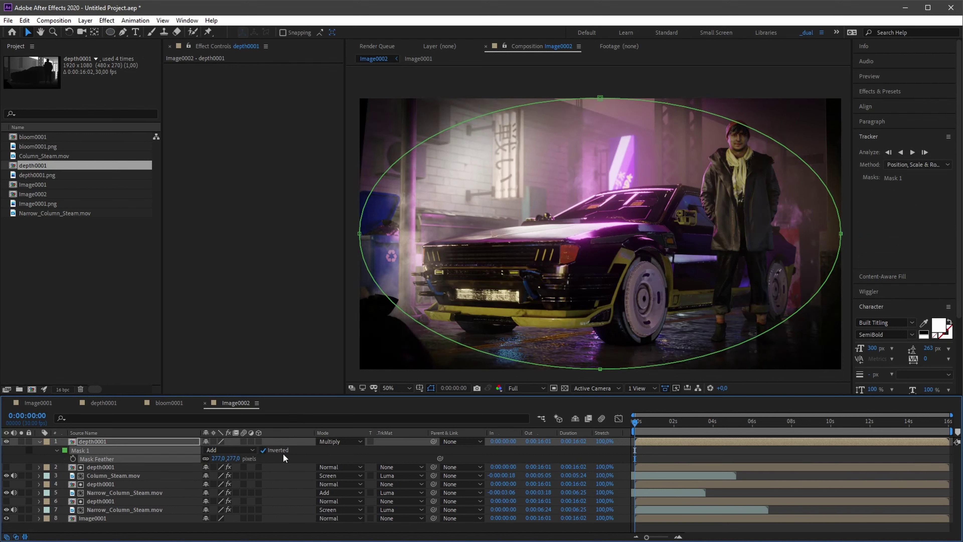
# Lower the depth vignette's opacity to 47%, comparing it on and off.
pyautogui.click(6, 441)
pyautogui.press('t')
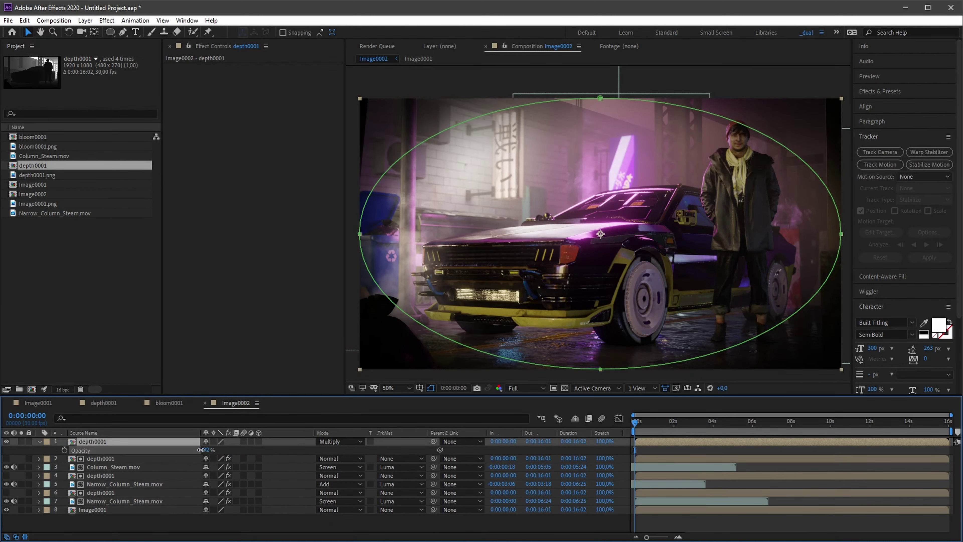
pyautogui.moveTo(207, 450)
pyautogui.mouseDown()
pyautogui.moveTo(167, 448)
pyautogui.moveTo(191, 441)
pyautogui.mouseUp()
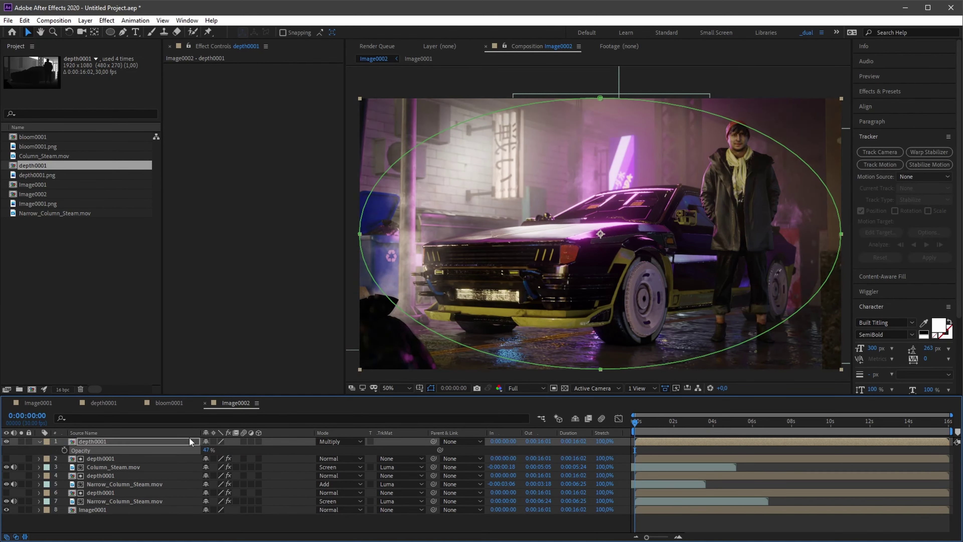
pyautogui.click(6, 441)
pyautogui.click(6, 441)
pyautogui.click(6, 441)
# Create an adjustment layer for Lumetri Color grading.
pyautogui.click(84, 432)
pyautogui.click(114, 458)
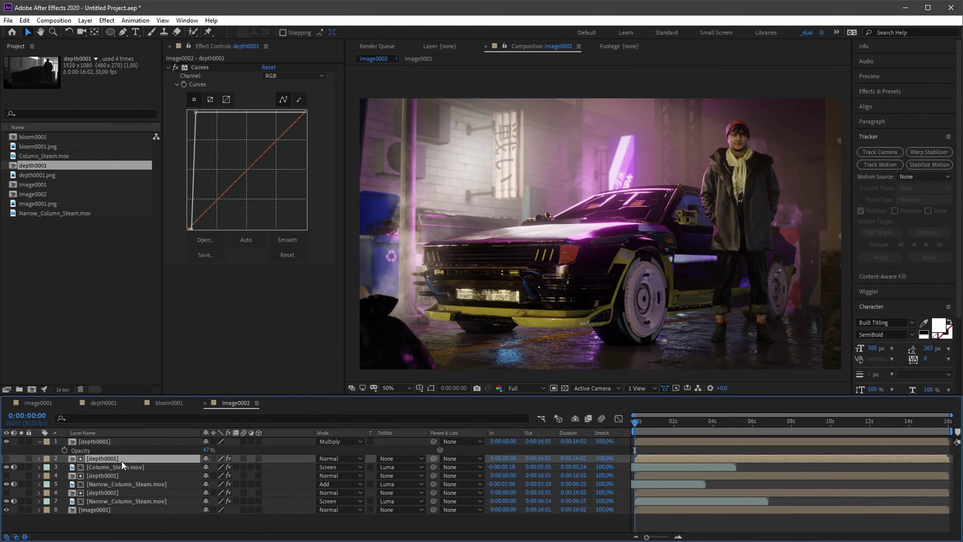
pyautogui.hotkey('ctrl', 'alt', 'y')
# Expand Lumetri's Color Wheels, then add a second adjustment layer with Curves.
pyautogui.click(177, 110)
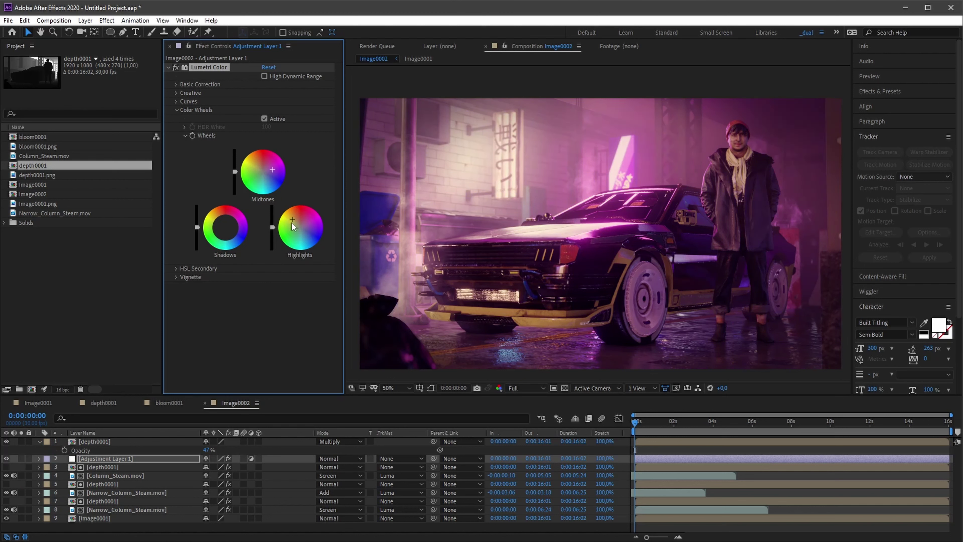
pyautogui.click(12, 451)
pyautogui.click(8, 458)
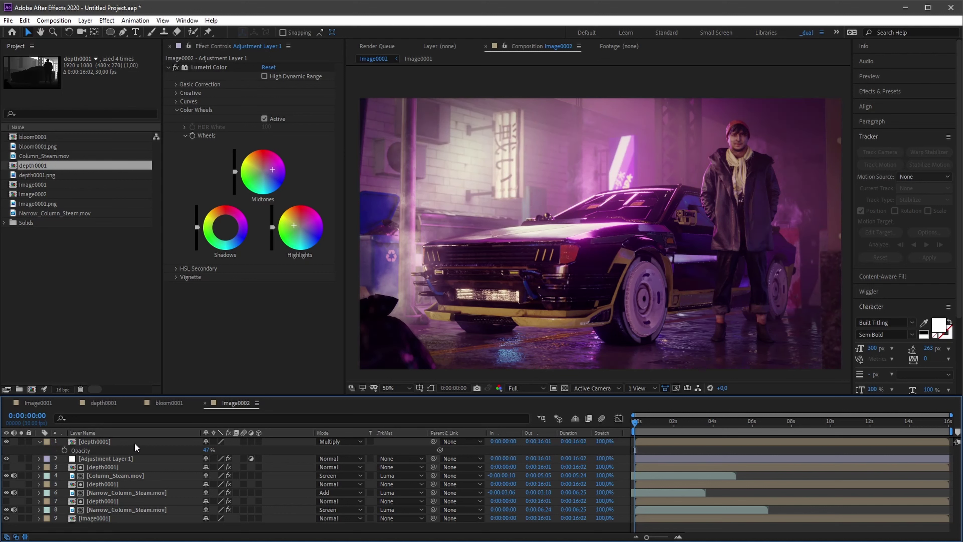
pyautogui.hotkey('ctrl', 'alt', 'y')
pyautogui.hotkey('ctrl', 'space')
pyautogui.write('curves')
pyautogui.press('Return')
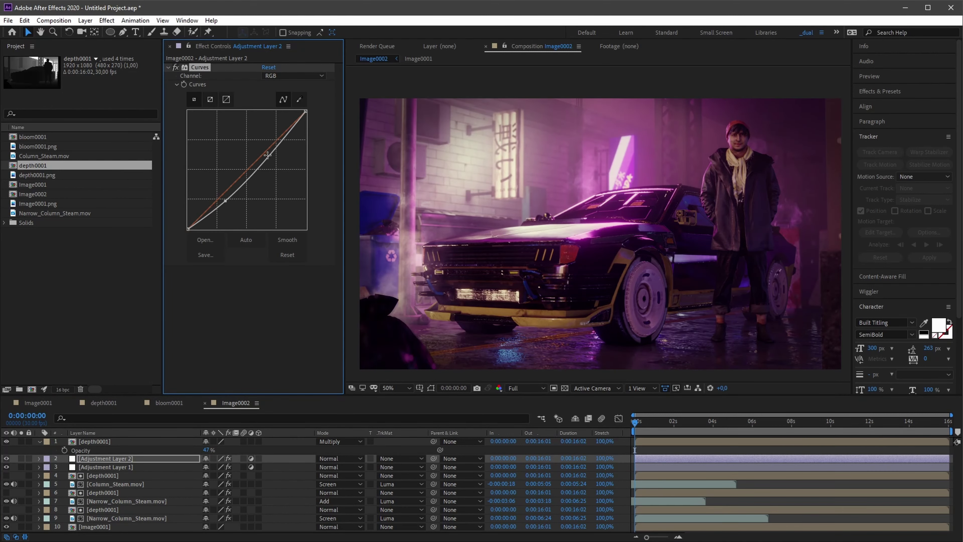
# Try reordering the adjustment layers, undo it, and solo-compare the original render.
pyautogui.moveTo(91, 468); pyautogui.dragTo(91, 459)
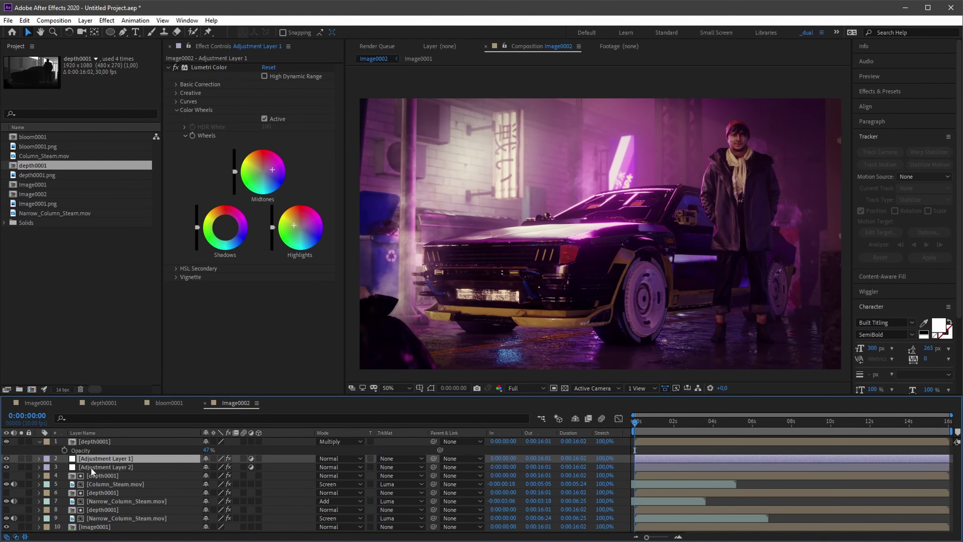
pyautogui.hotkey('ctrl', 'z')
pyautogui.click(22, 526)
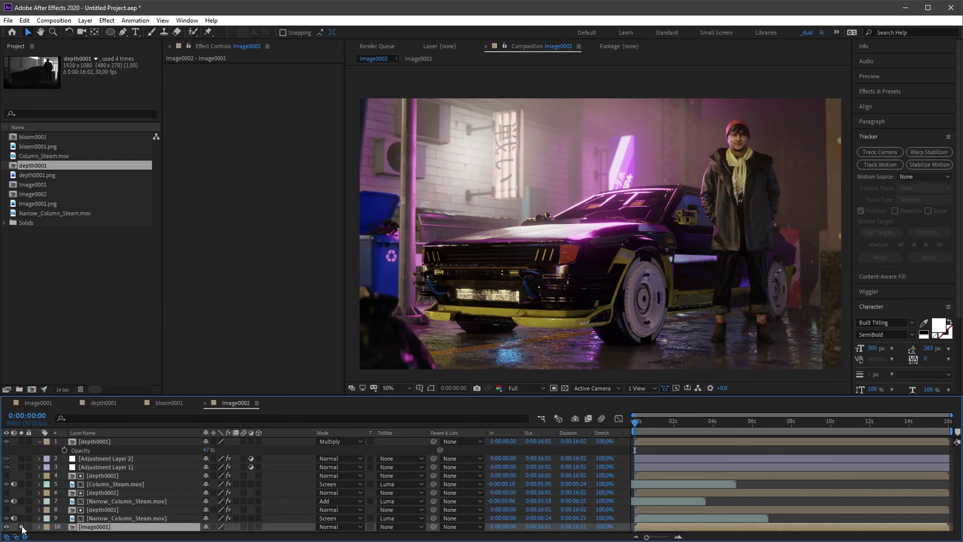
pyautogui.doubleClick(21, 526)
pyautogui.click(22, 526)
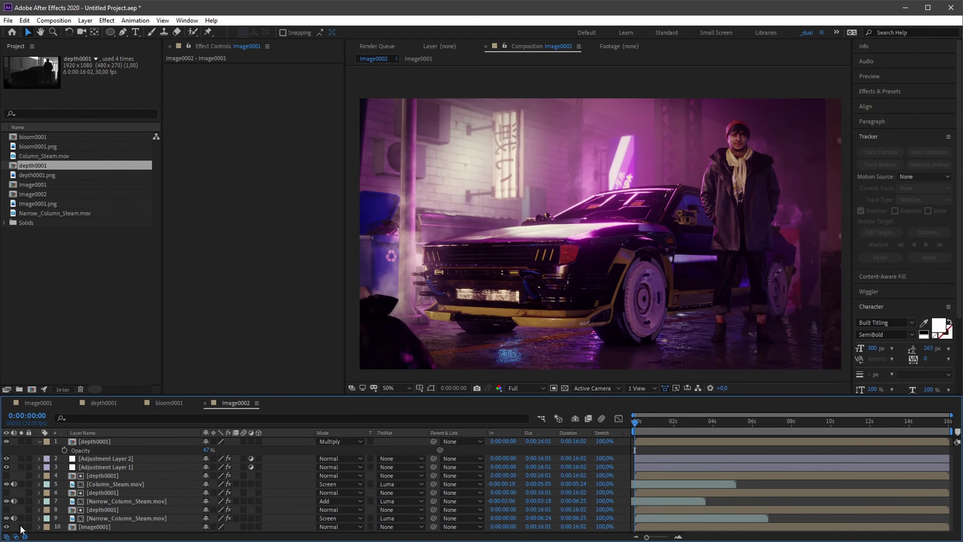
# Pull the Lumetri midtones toward neutral and move depth0001 below both adjustment layers.
pyautogui.click(106, 467)
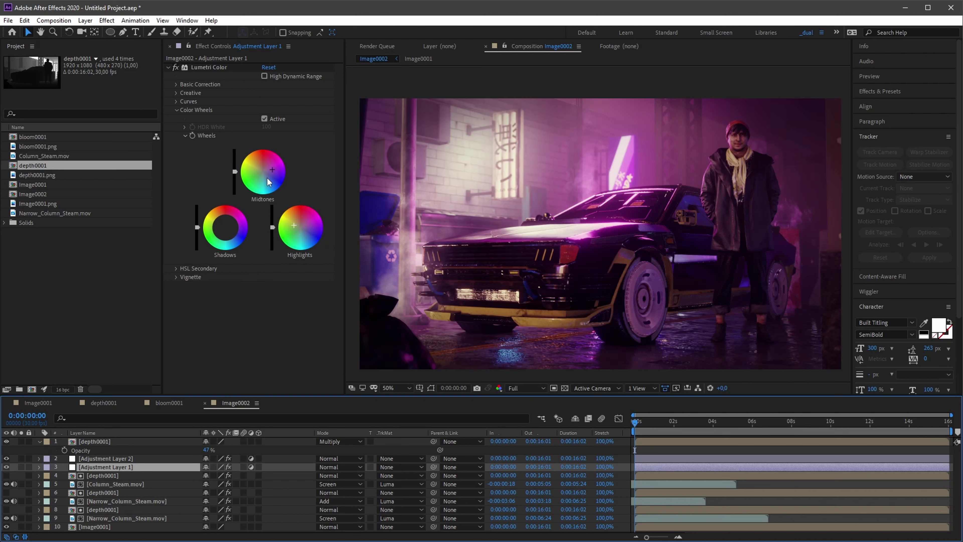
pyautogui.moveTo(268, 182); pyautogui.dragTo(271, 172)
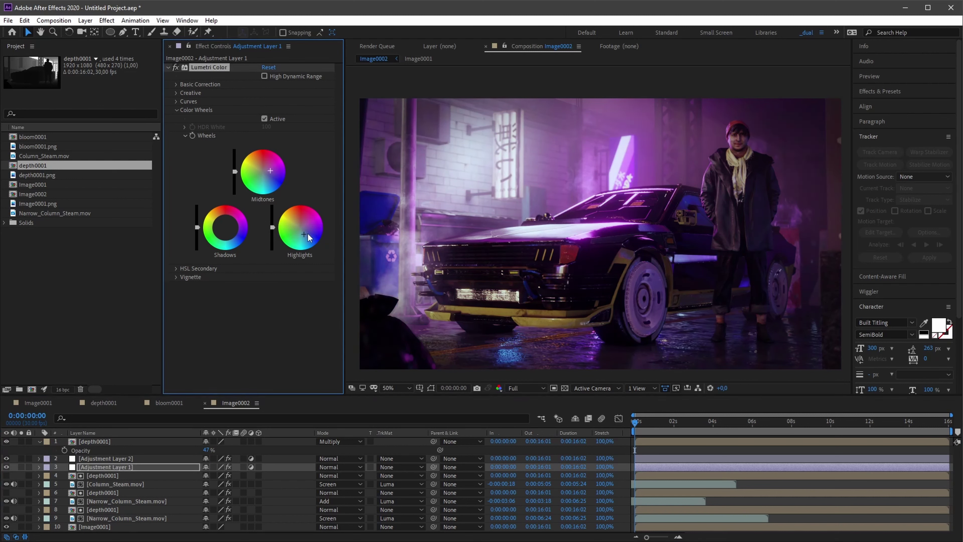
pyautogui.click(6, 467)
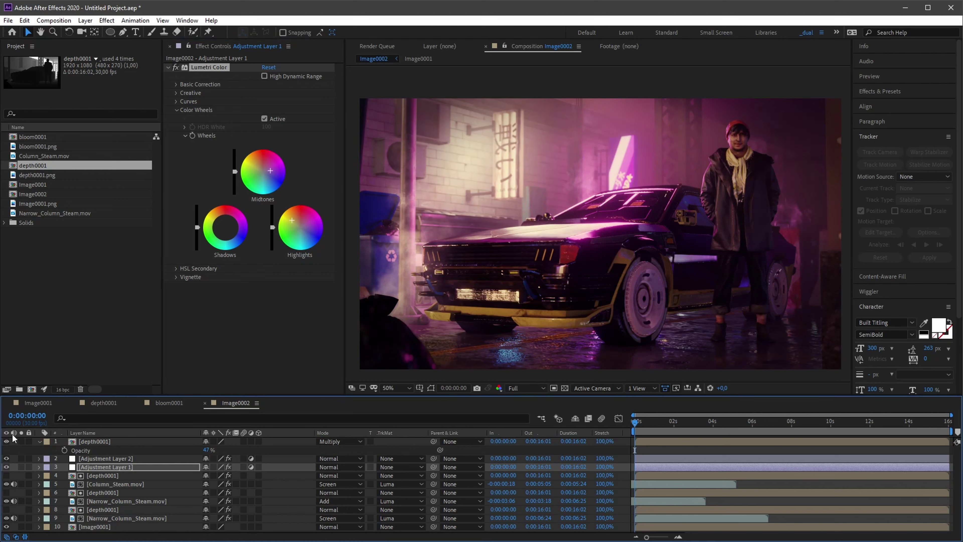
pyautogui.moveTo(93, 441); pyautogui.dragTo(81, 473)
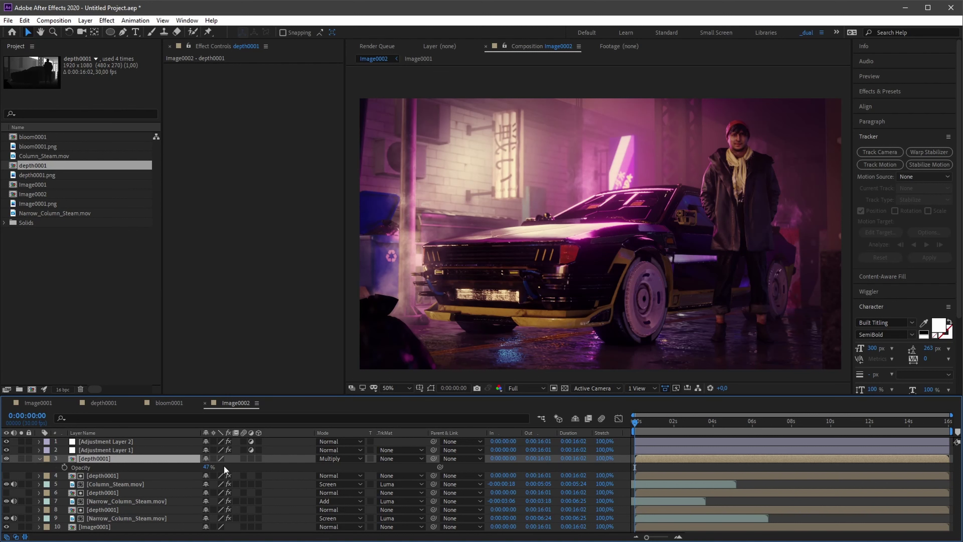
# Solo the depth layer and push its Curves to strong contrast.
pyautogui.moveTo(212, 467); pyautogui.dragTo(230, 464)
pyautogui.click(22, 458)
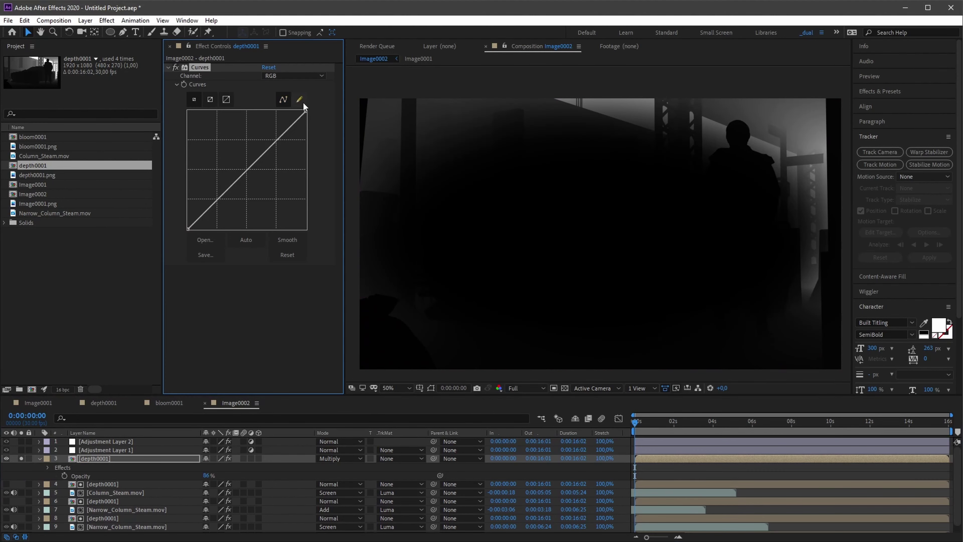
pyautogui.moveTo(306, 110); pyautogui.dragTo(193, 111)
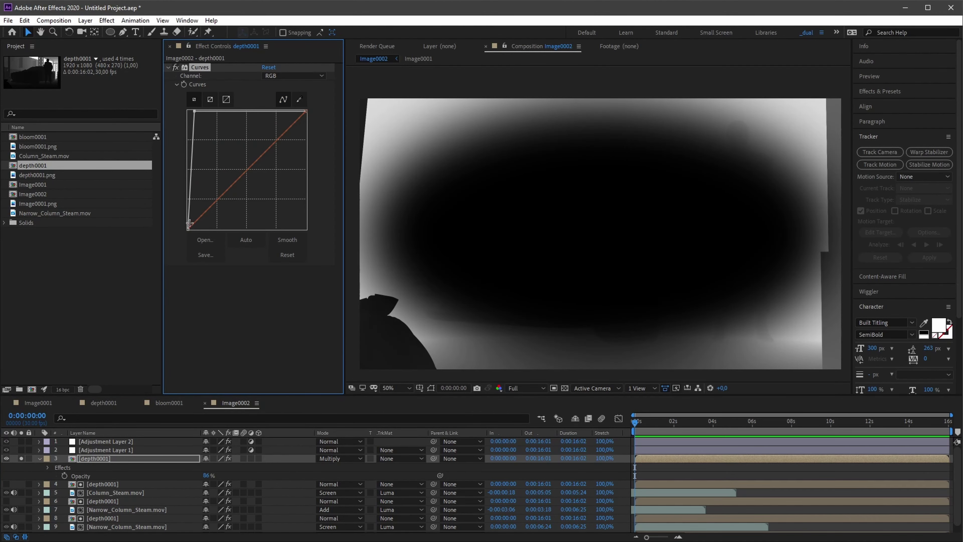
pyautogui.click(21, 458)
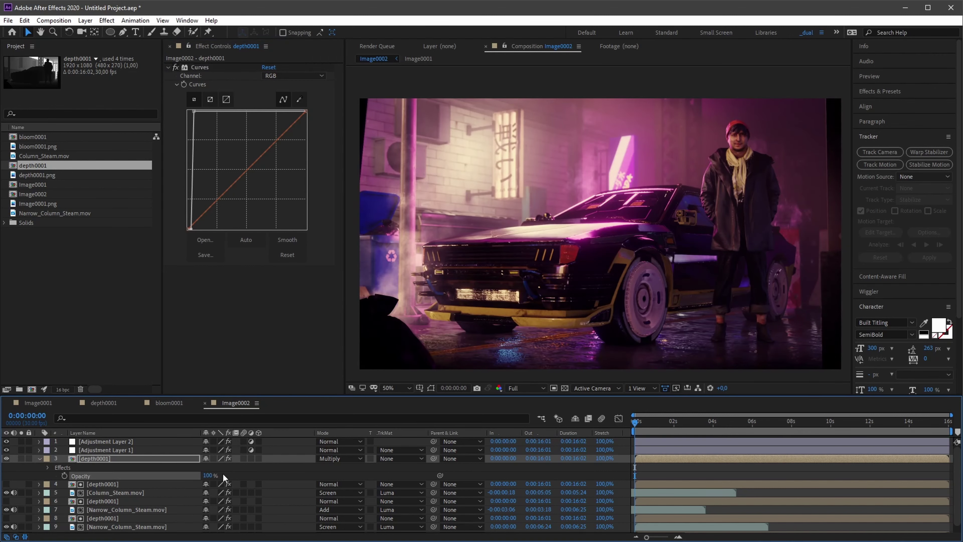
# Set the depth vignette opacity to 42% and preview the composite.
pyautogui.moveTo(206, 474); pyautogui.dragTo(170, 479)
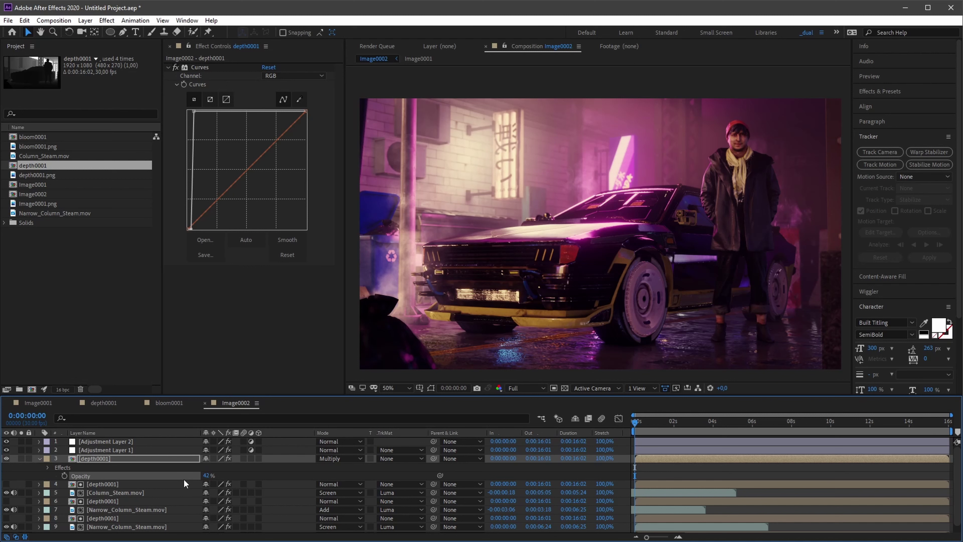
pyautogui.press('space')
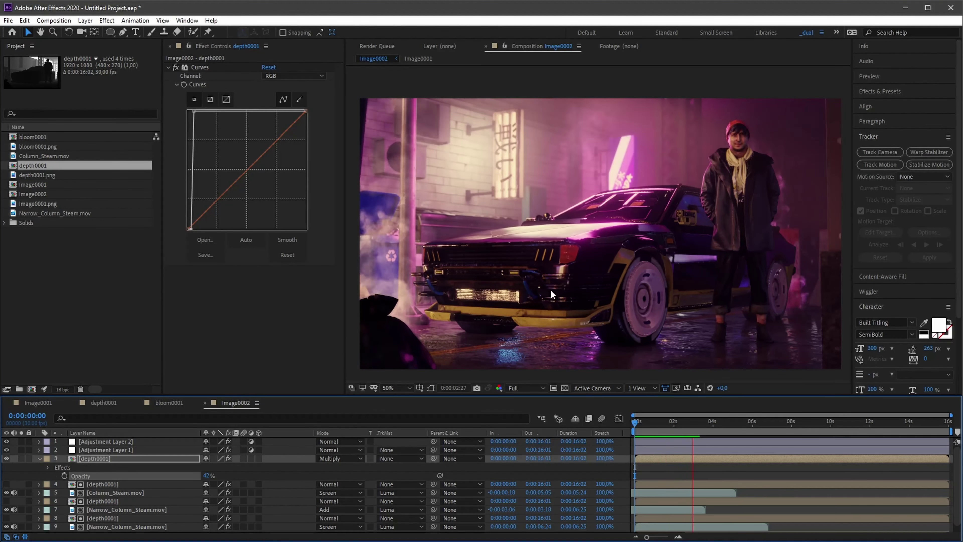
pyautogui.press('space')
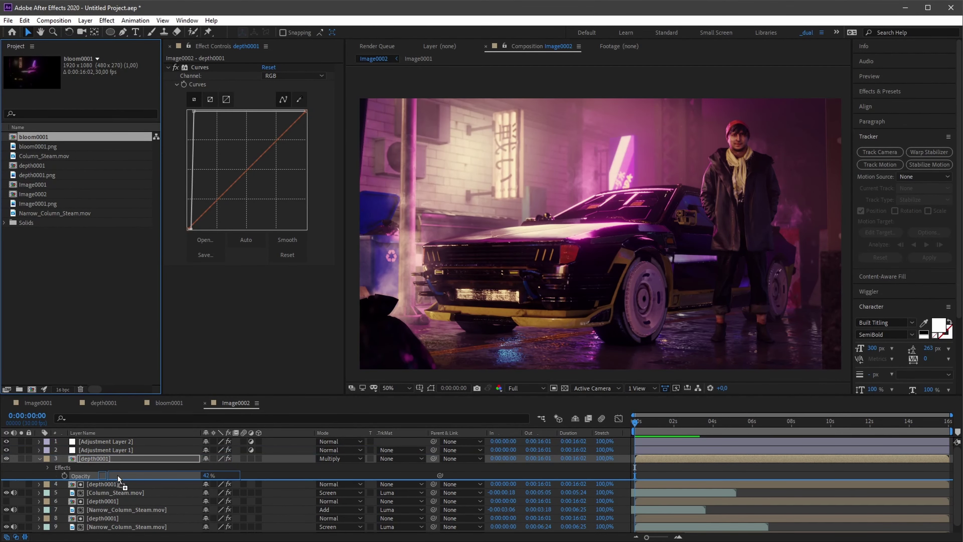
# Add bloom0001 as layer 3 in Screen mode, comparing the glow on and off, with opacity 50%.
pyautogui.moveTo(33, 139); pyautogui.dragTo(114, 459)
pyautogui.click(334, 458)
pyautogui.click(339, 121)
pyautogui.click(334, 459)
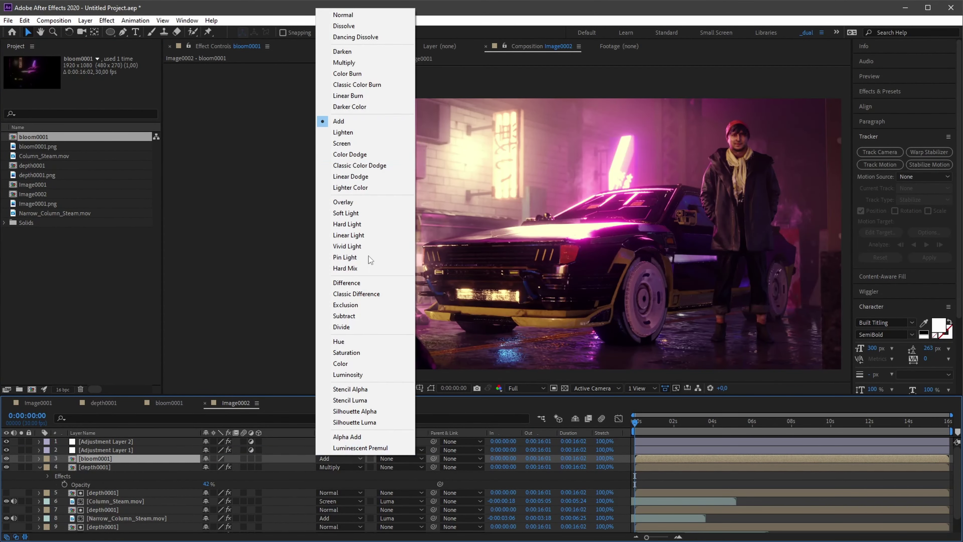
pyautogui.click(341, 143)
pyautogui.click(7, 458)
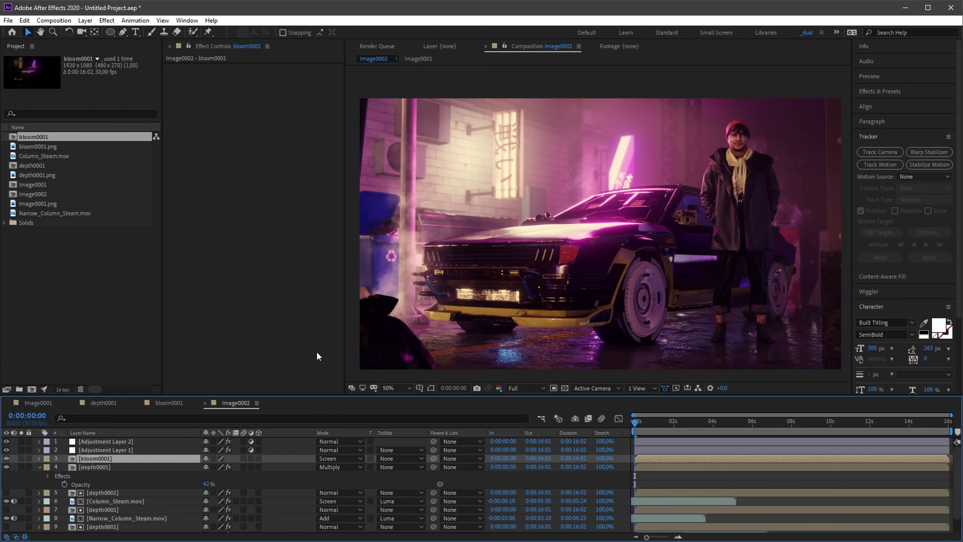
pyautogui.click(6, 458)
pyautogui.click(7, 458)
pyautogui.press('t')
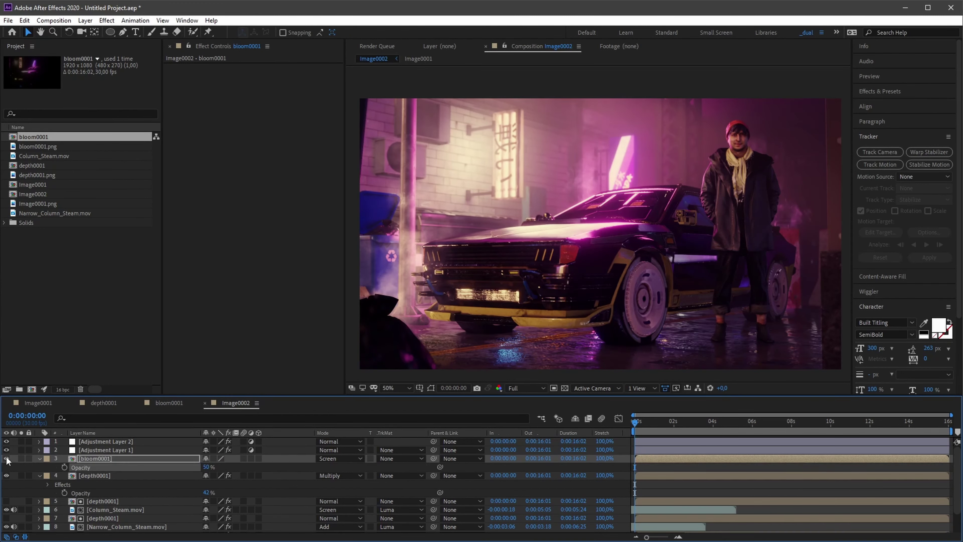